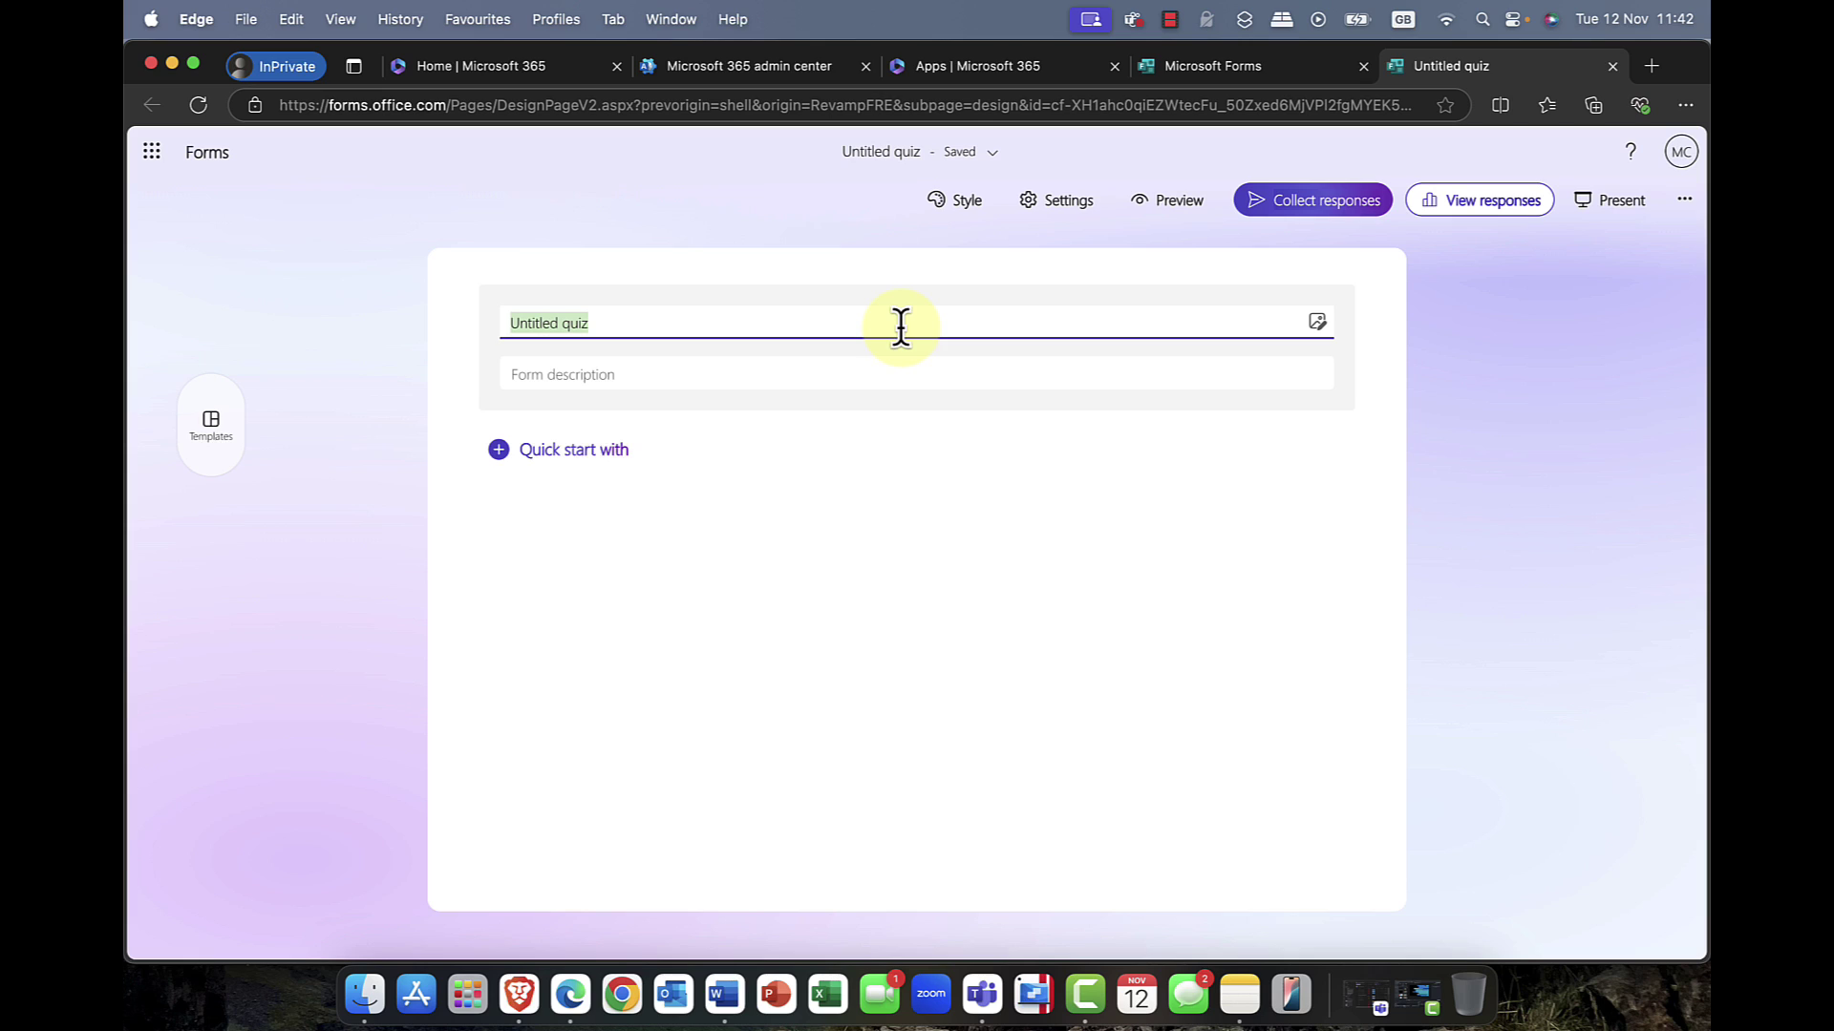
# Title the quiz 'Andys Quiz' and bring up the quick-start question types
pyautogui.write('Andy')
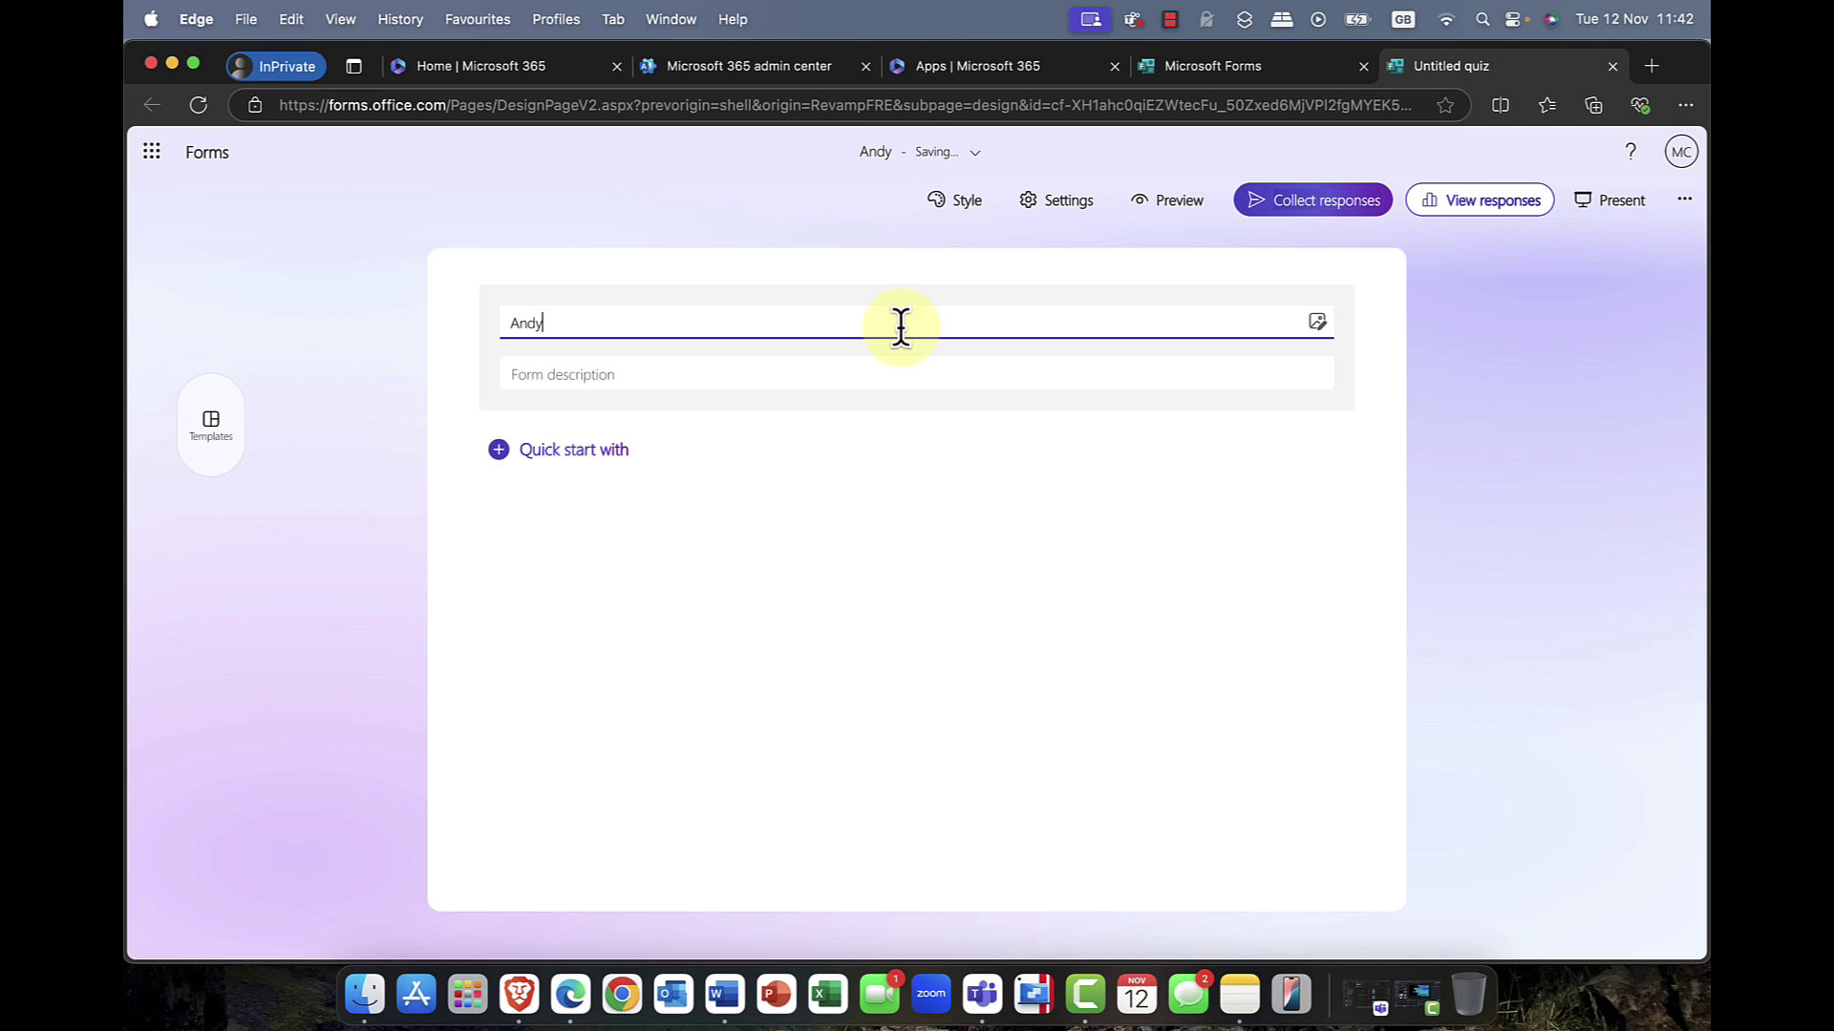
pyautogui.write('s Quiz')
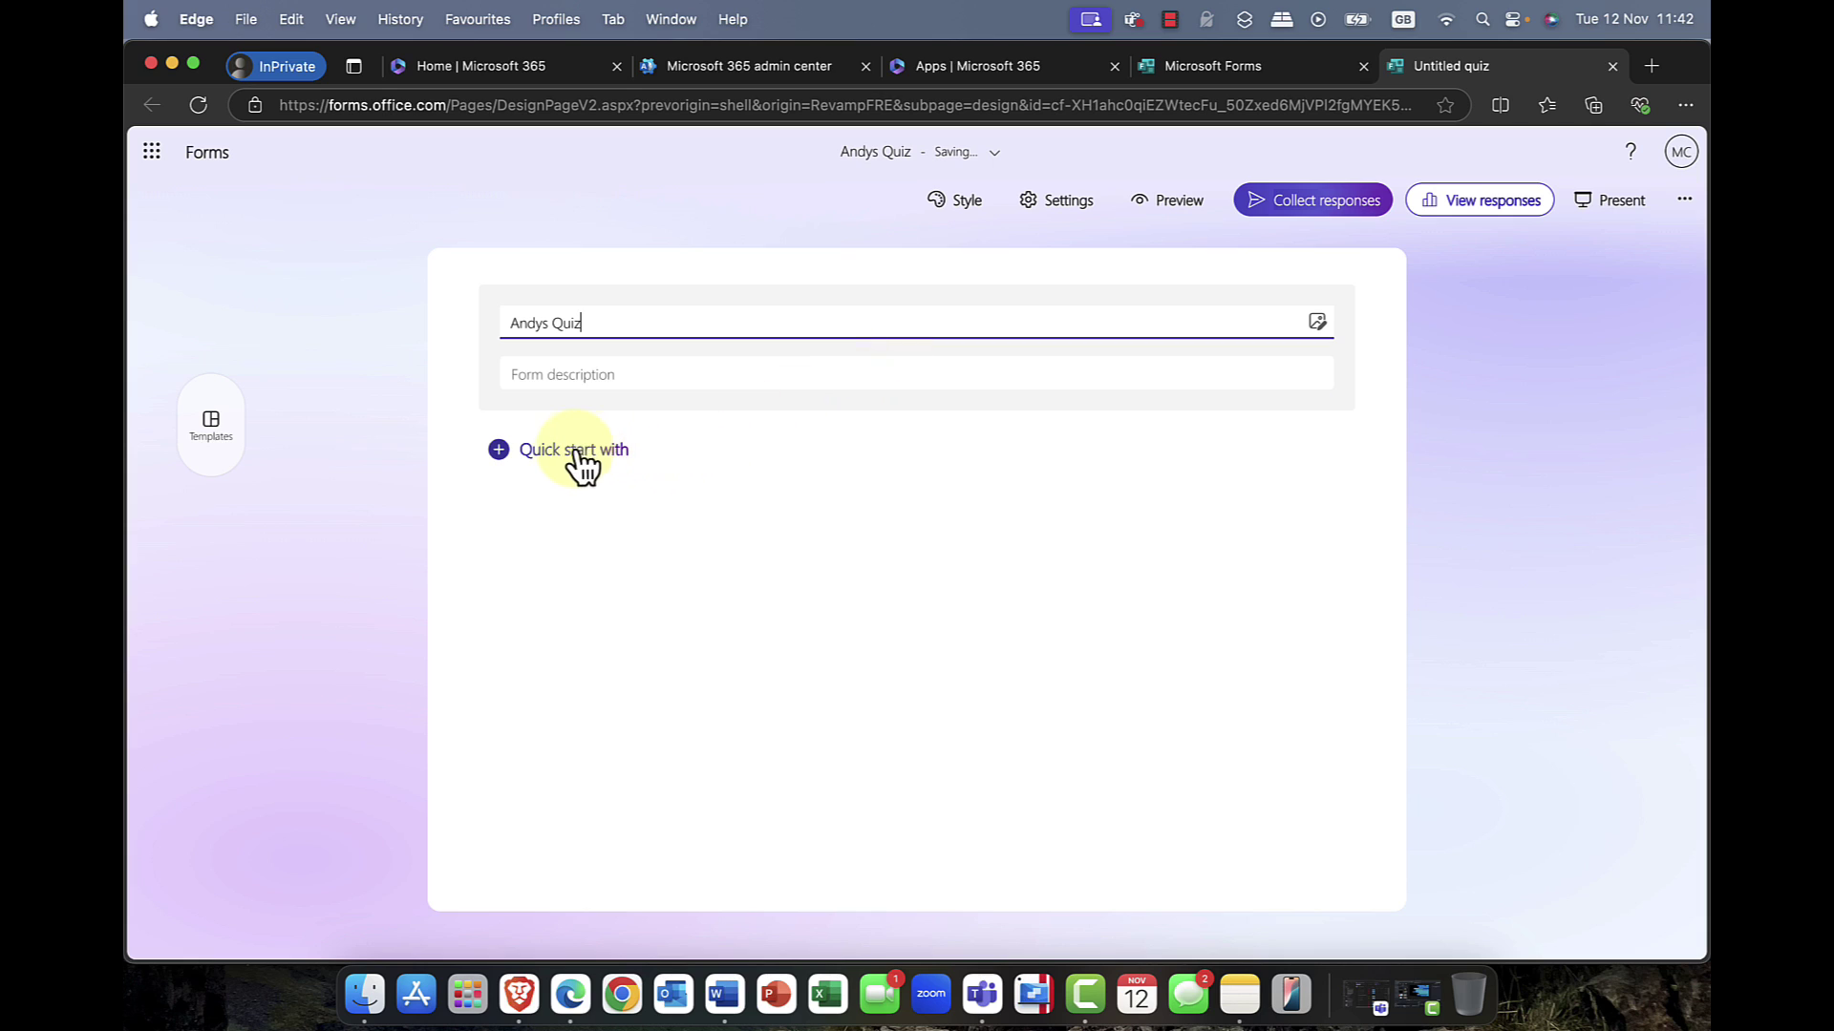
pyautogui.click(537, 451)
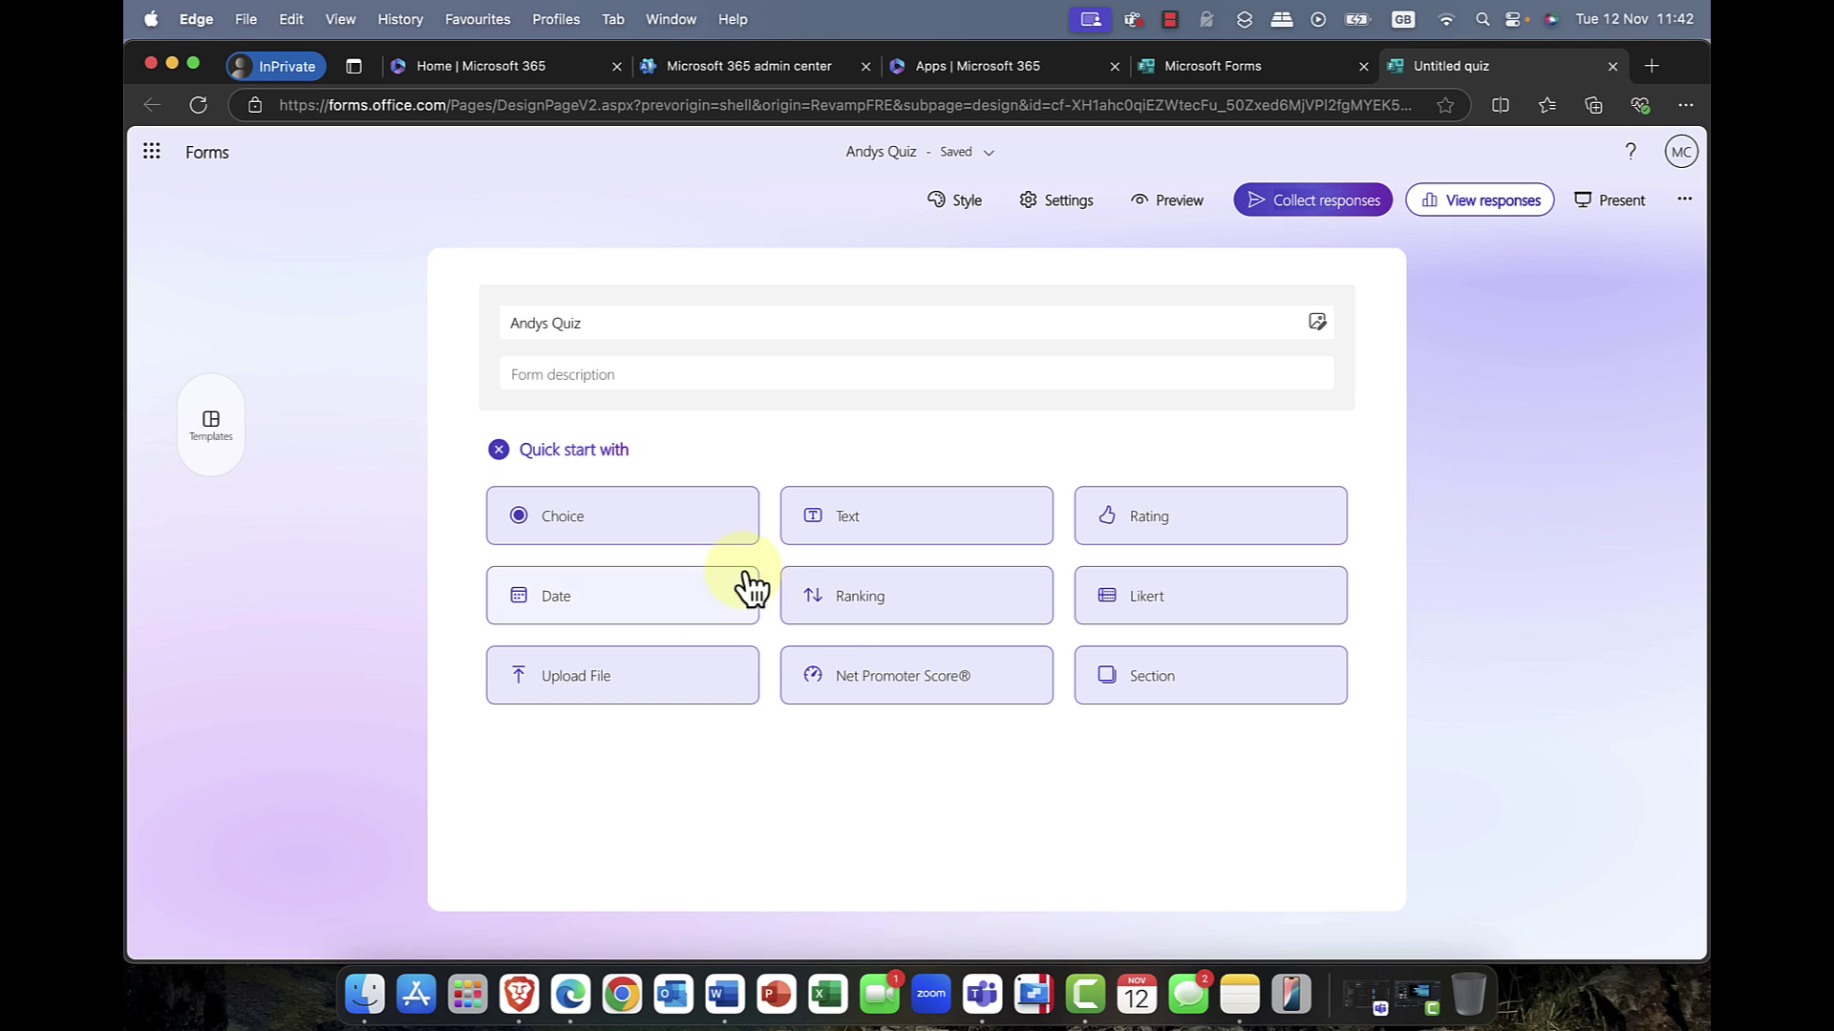
# Add a Choice question with the latest-Windows-version wording and options '1' and 'Me'
pyautogui.click(592, 521)
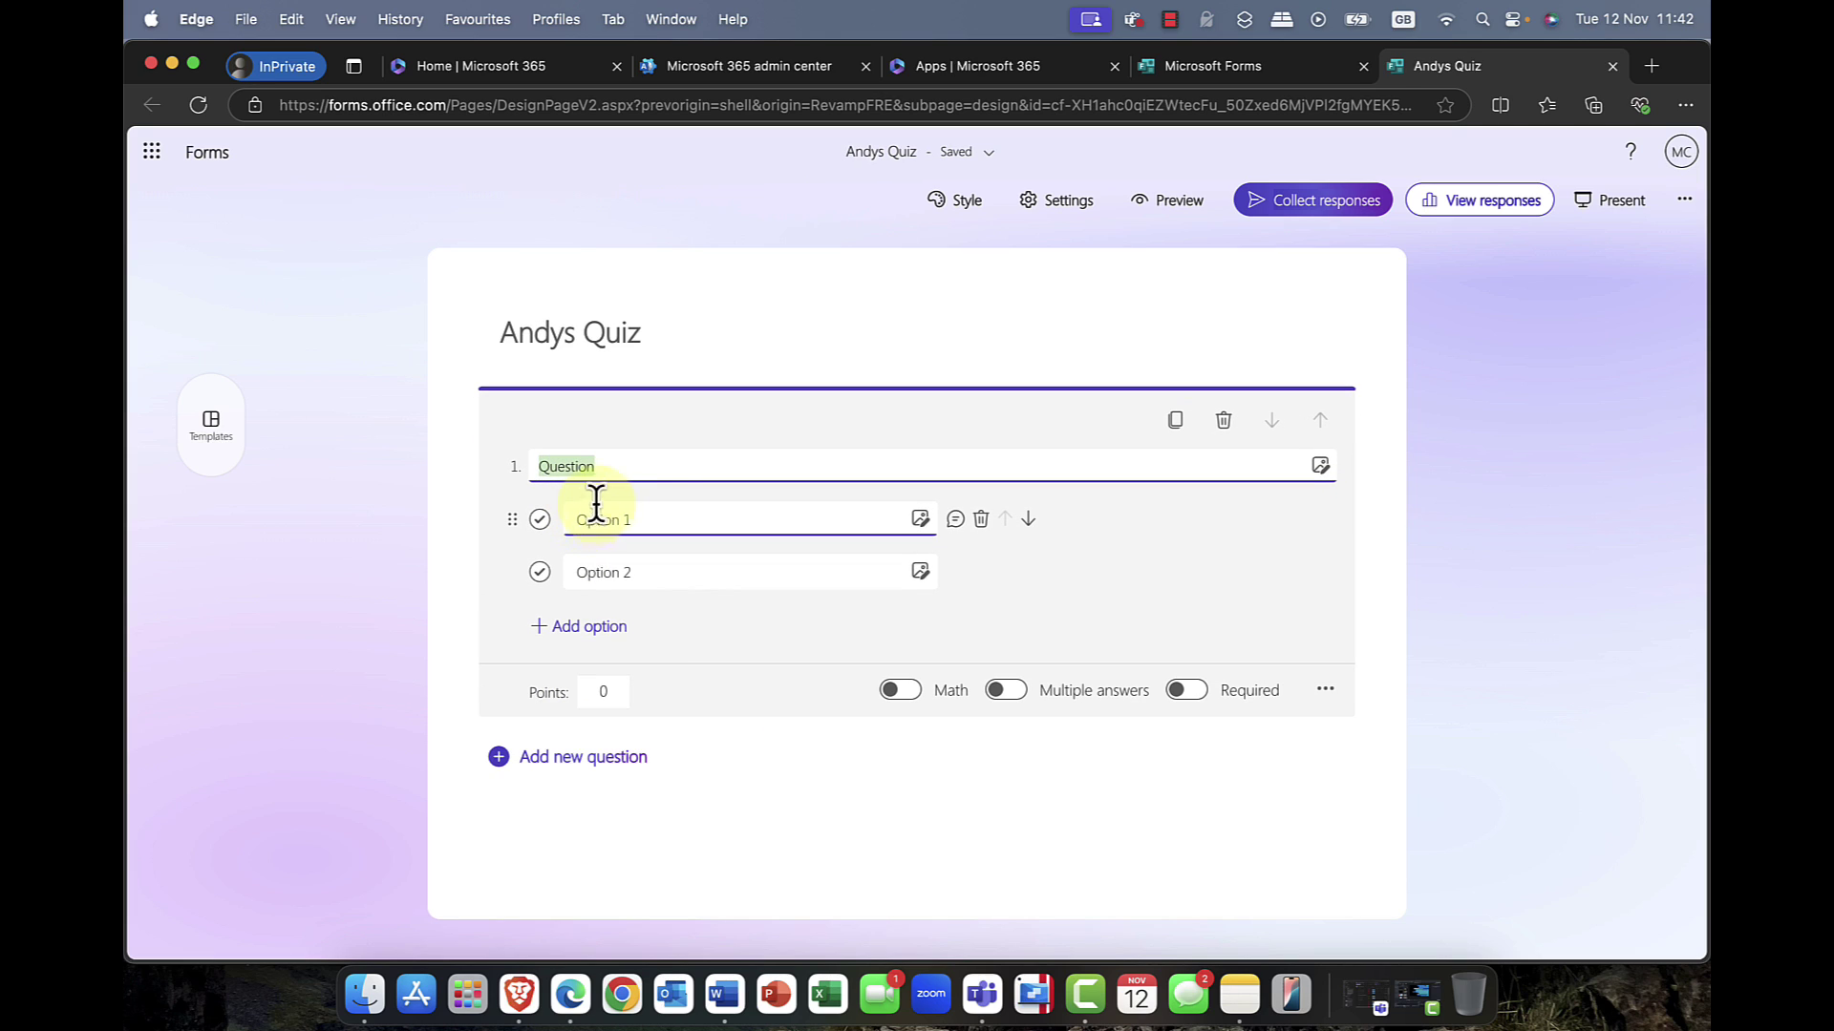
pyautogui.write('What is the latest version of Windows Called?')
pyautogui.click(684, 514)
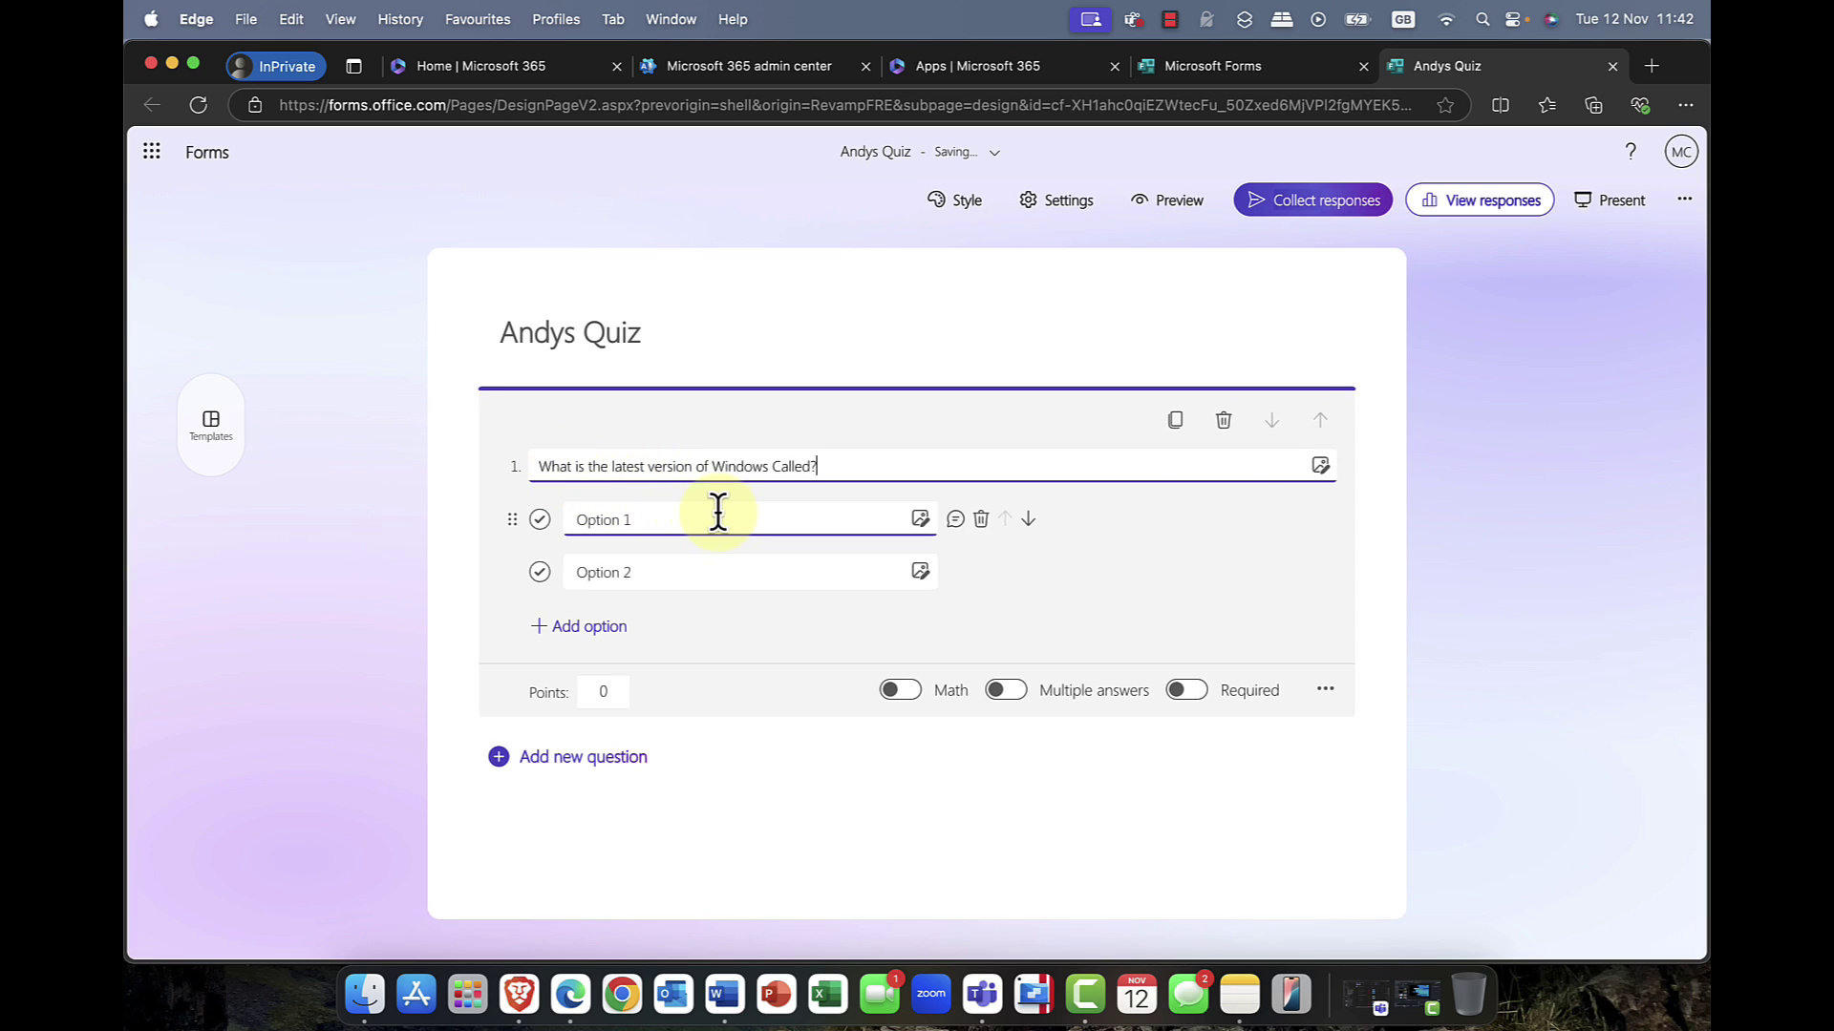
pyautogui.click(718, 514)
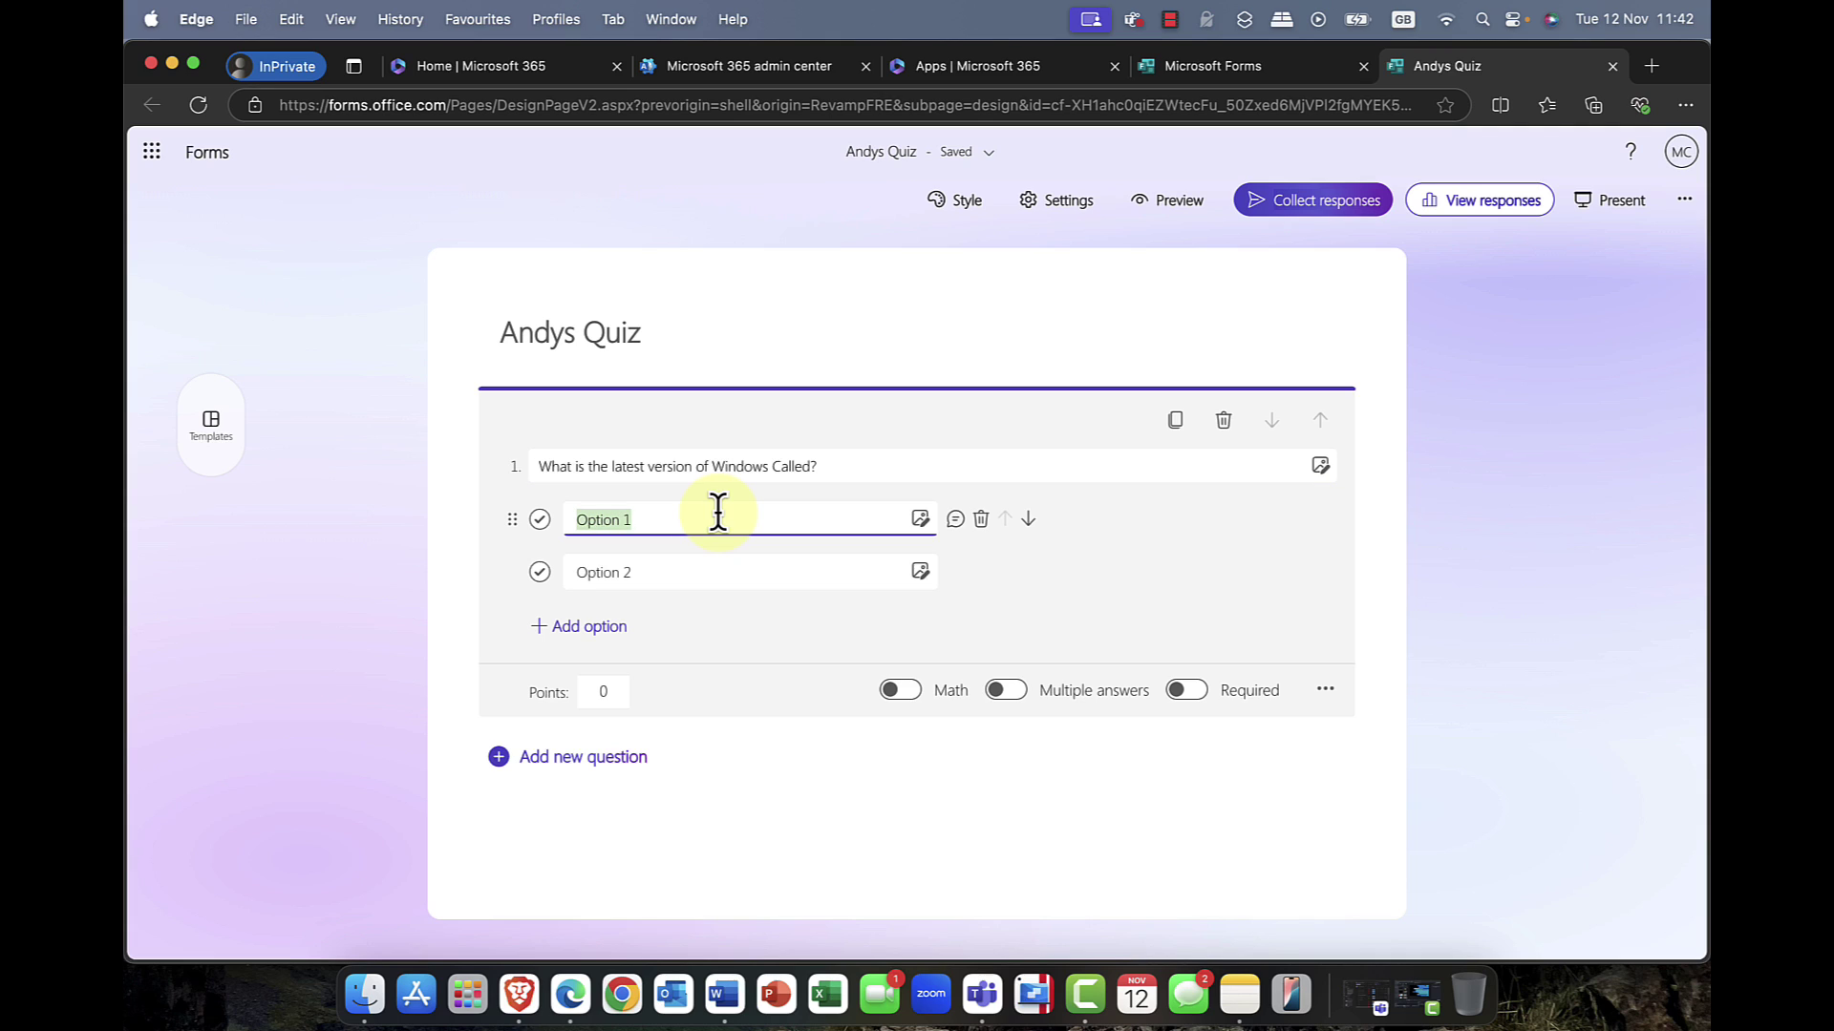
pyautogui.write('1')
pyautogui.click(655, 571)
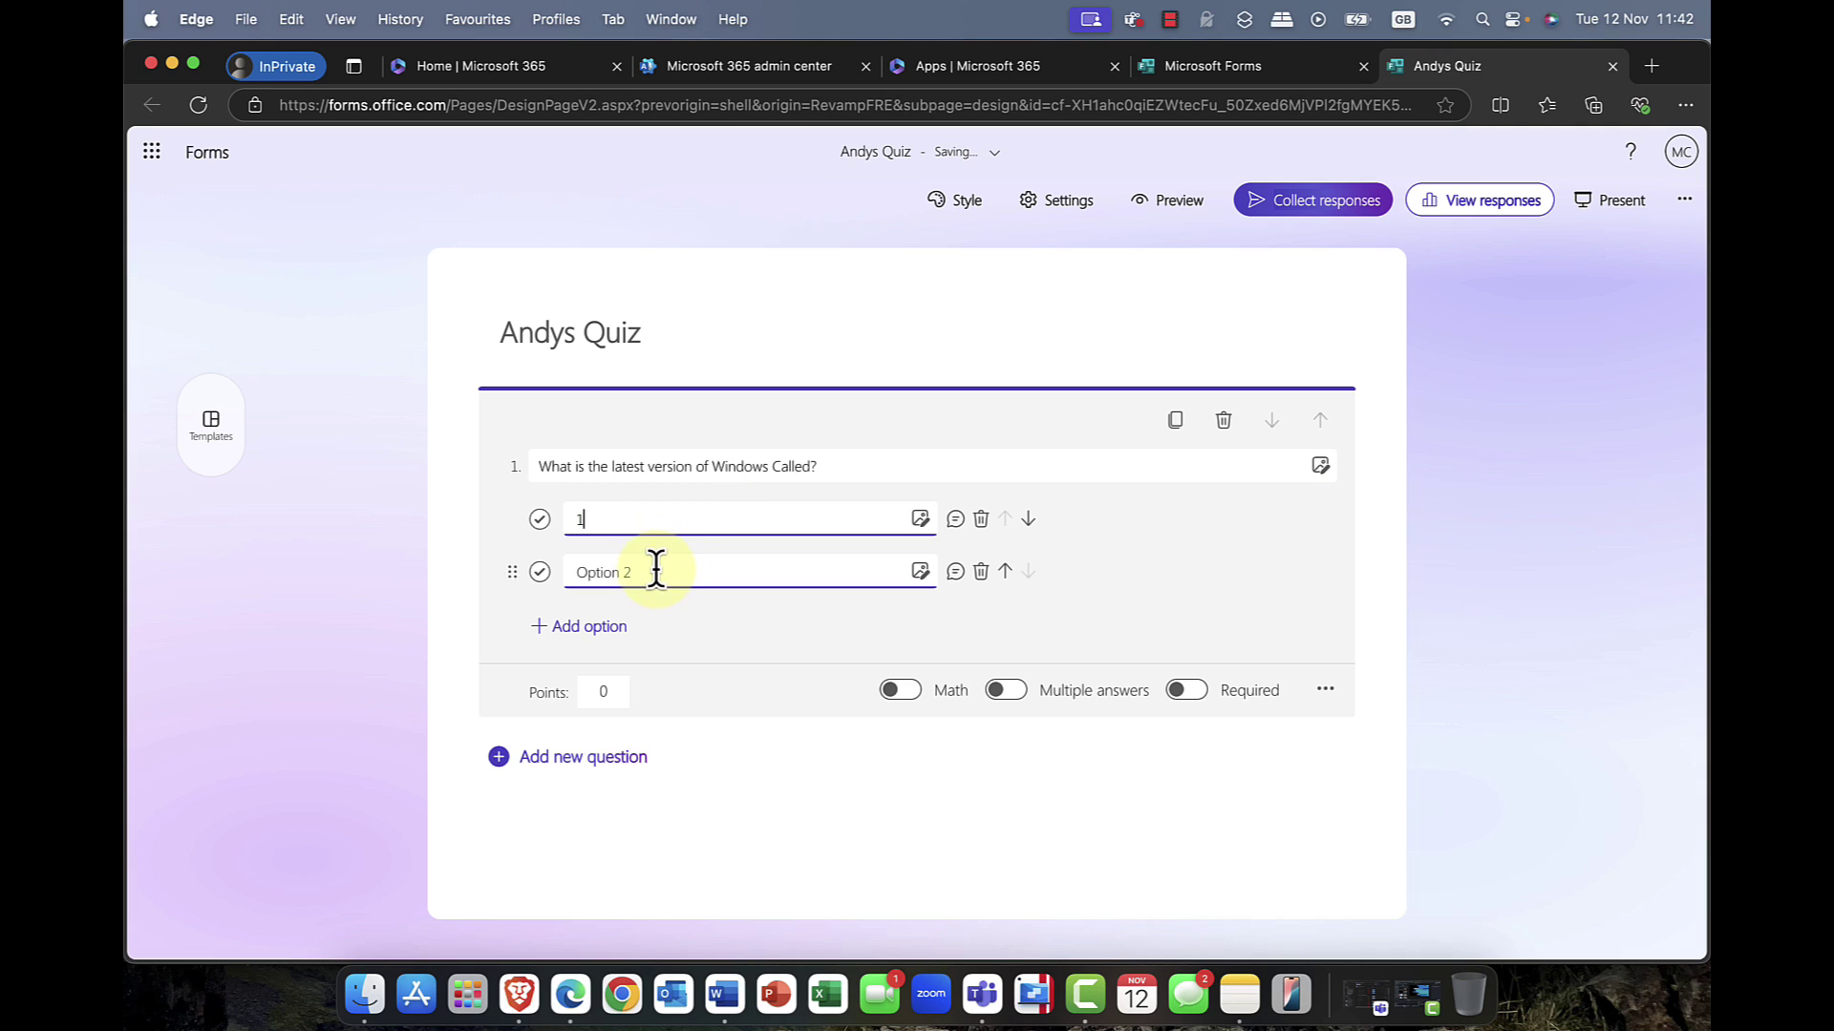
pyautogui.write('M')
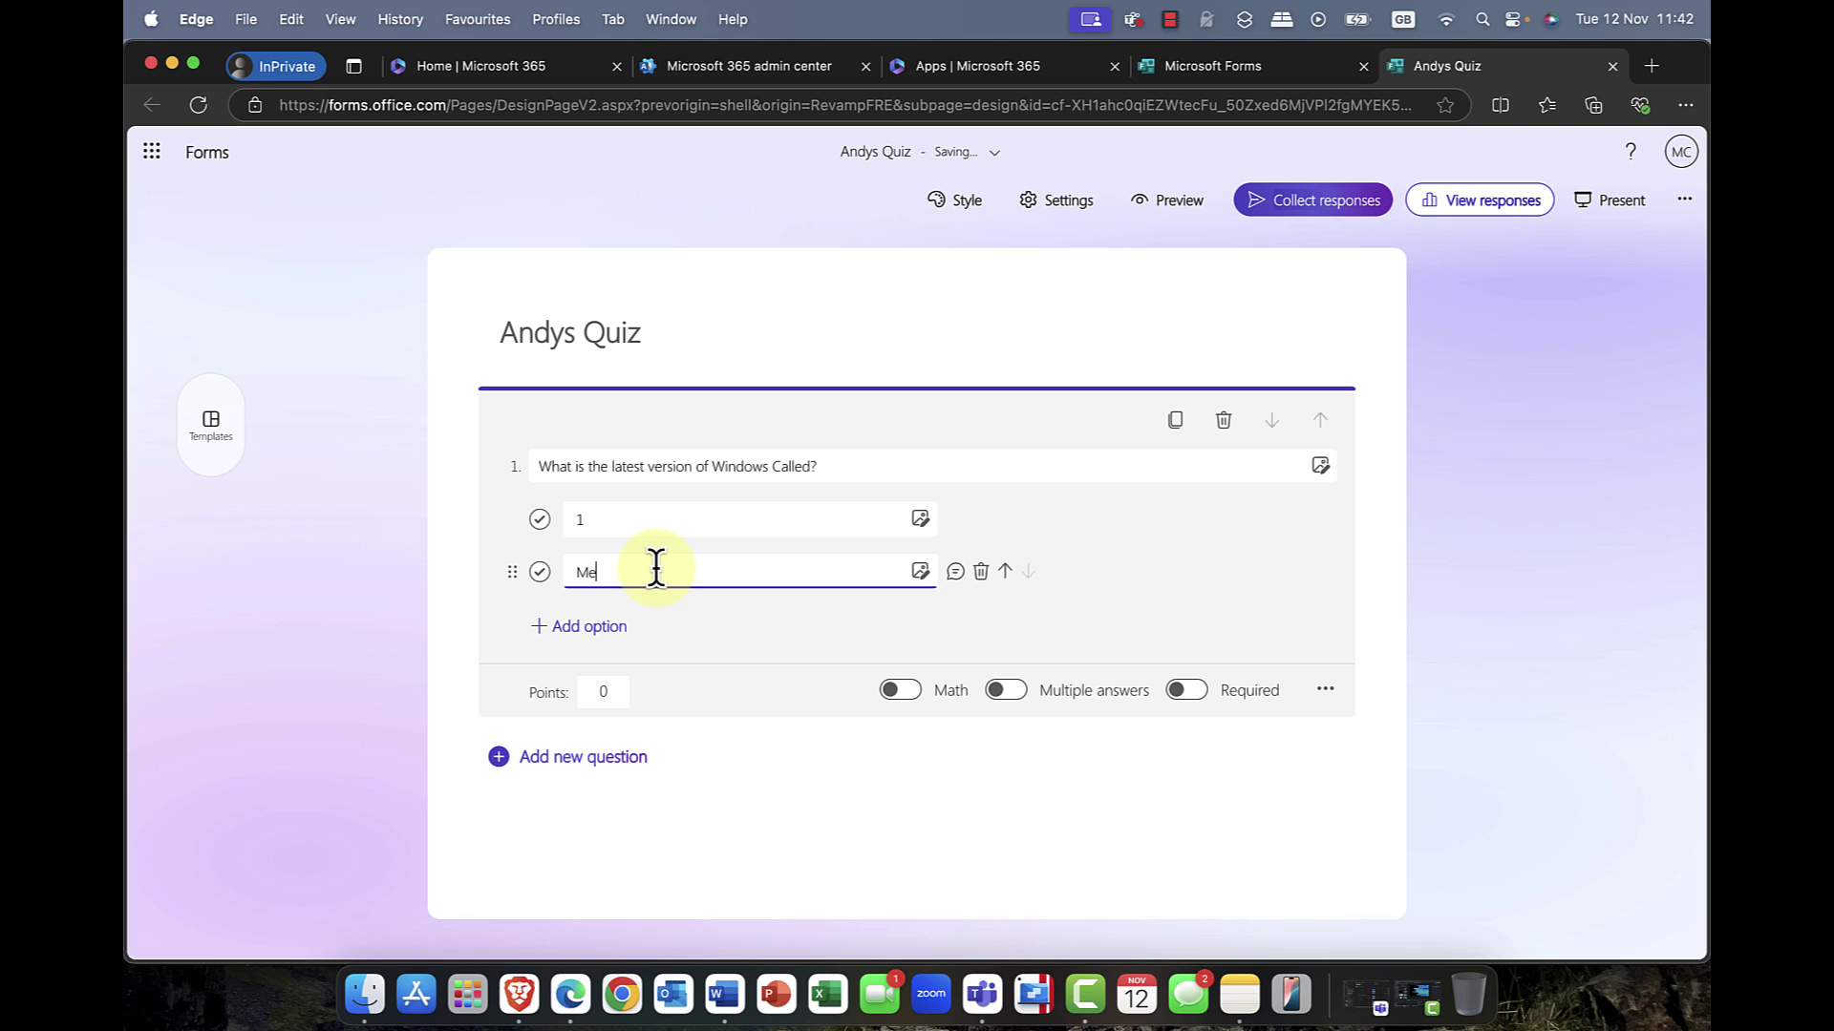
pyautogui.write('e')
# Add answer options '95' and '11', marking 11 as the correct answer
pyautogui.click(602, 628)
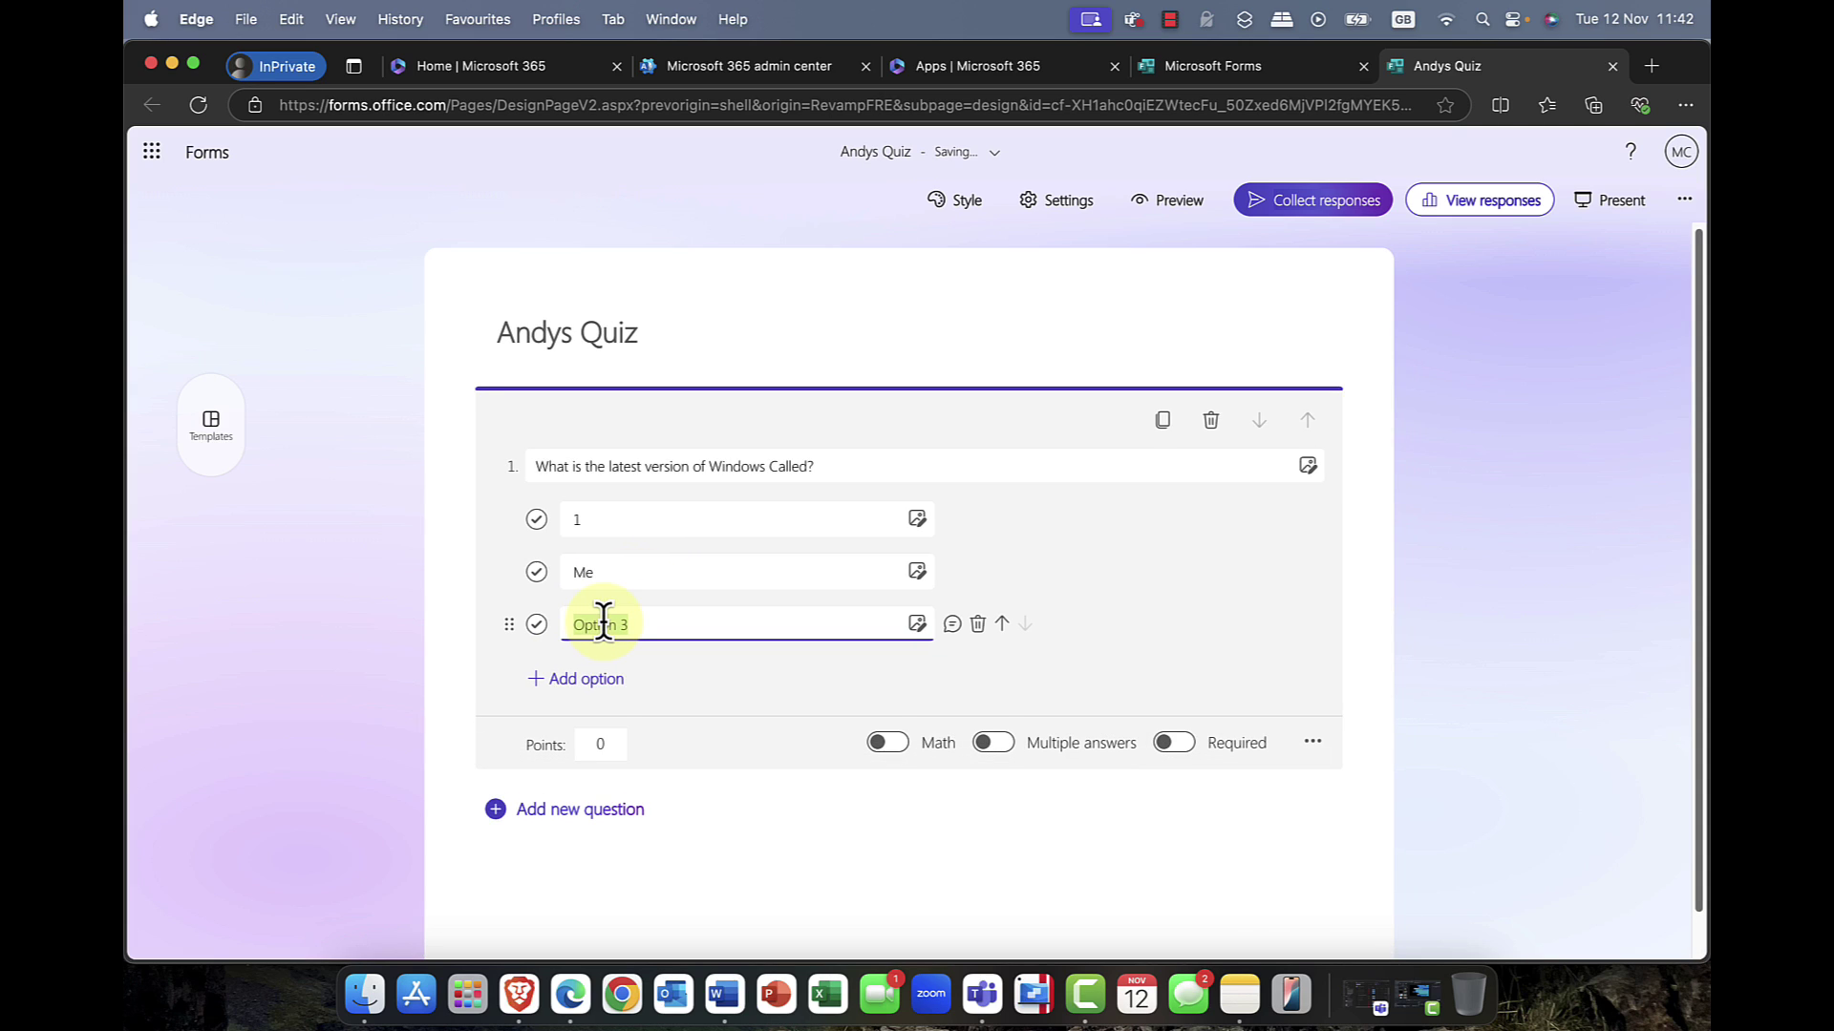
pyautogui.write('95')
pyautogui.click(581, 680)
pyautogui.write('11')
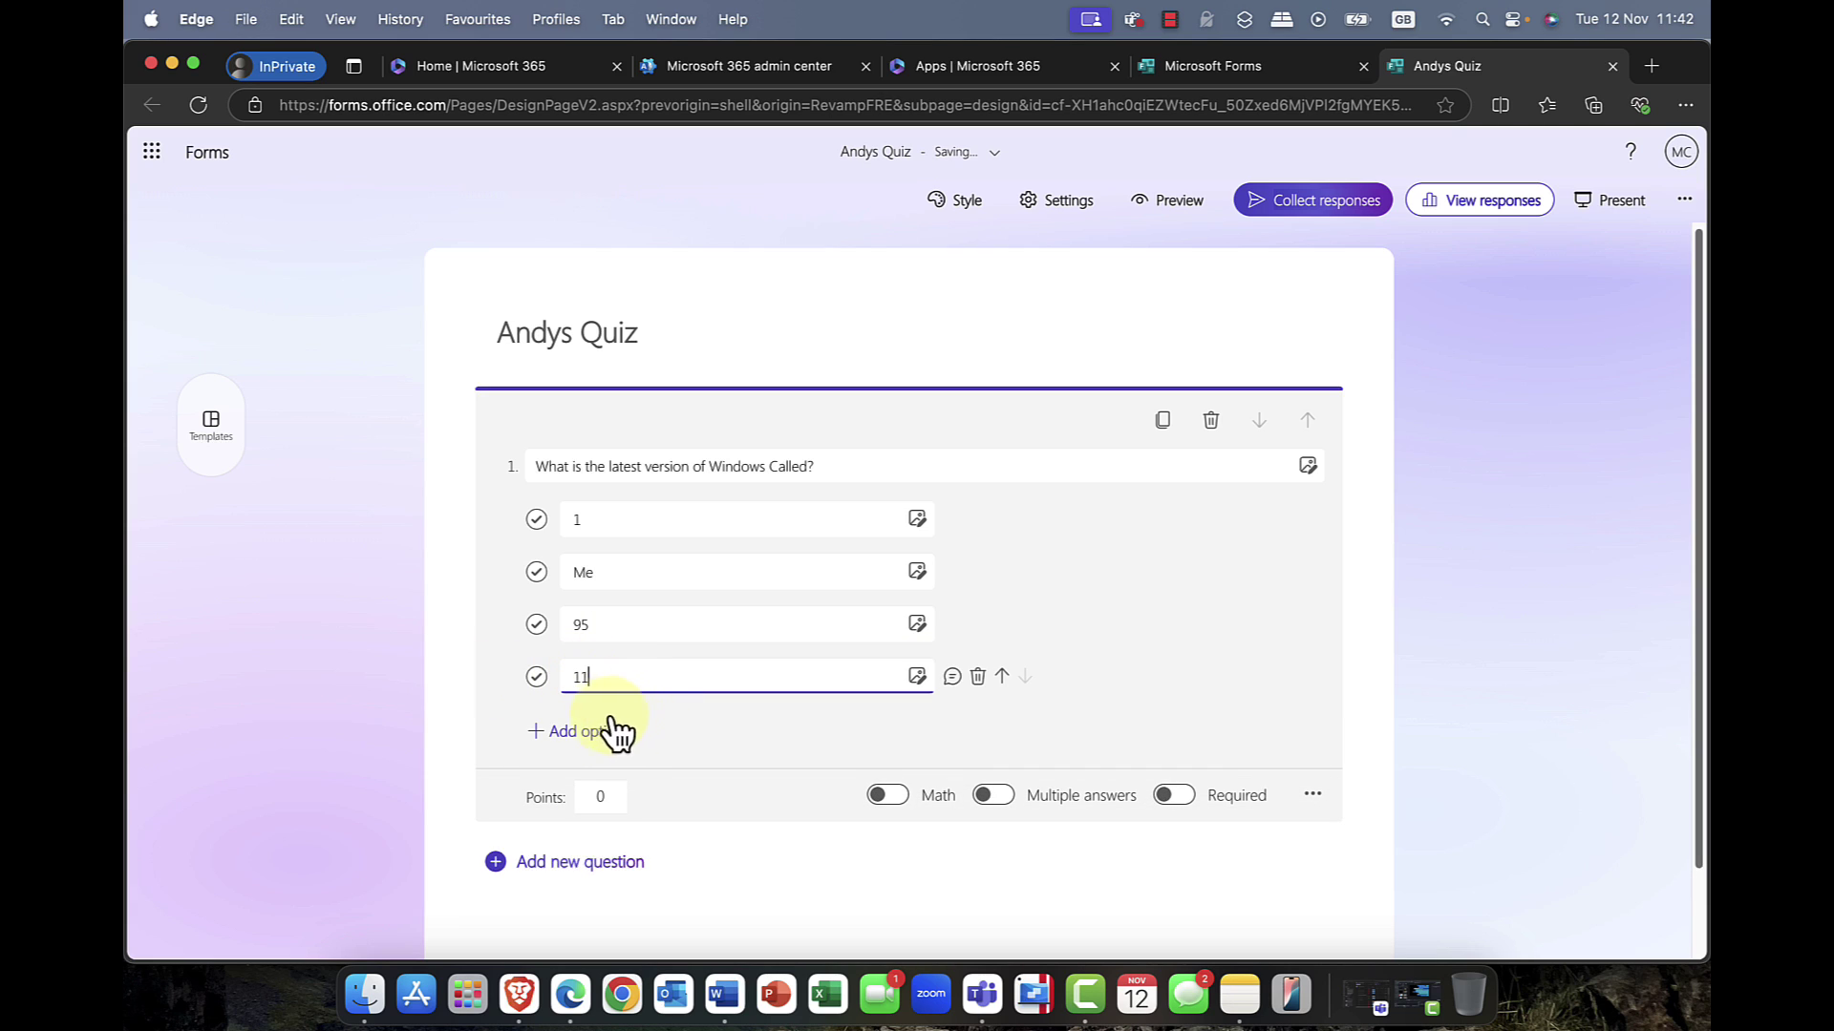
pyautogui.click(536, 677)
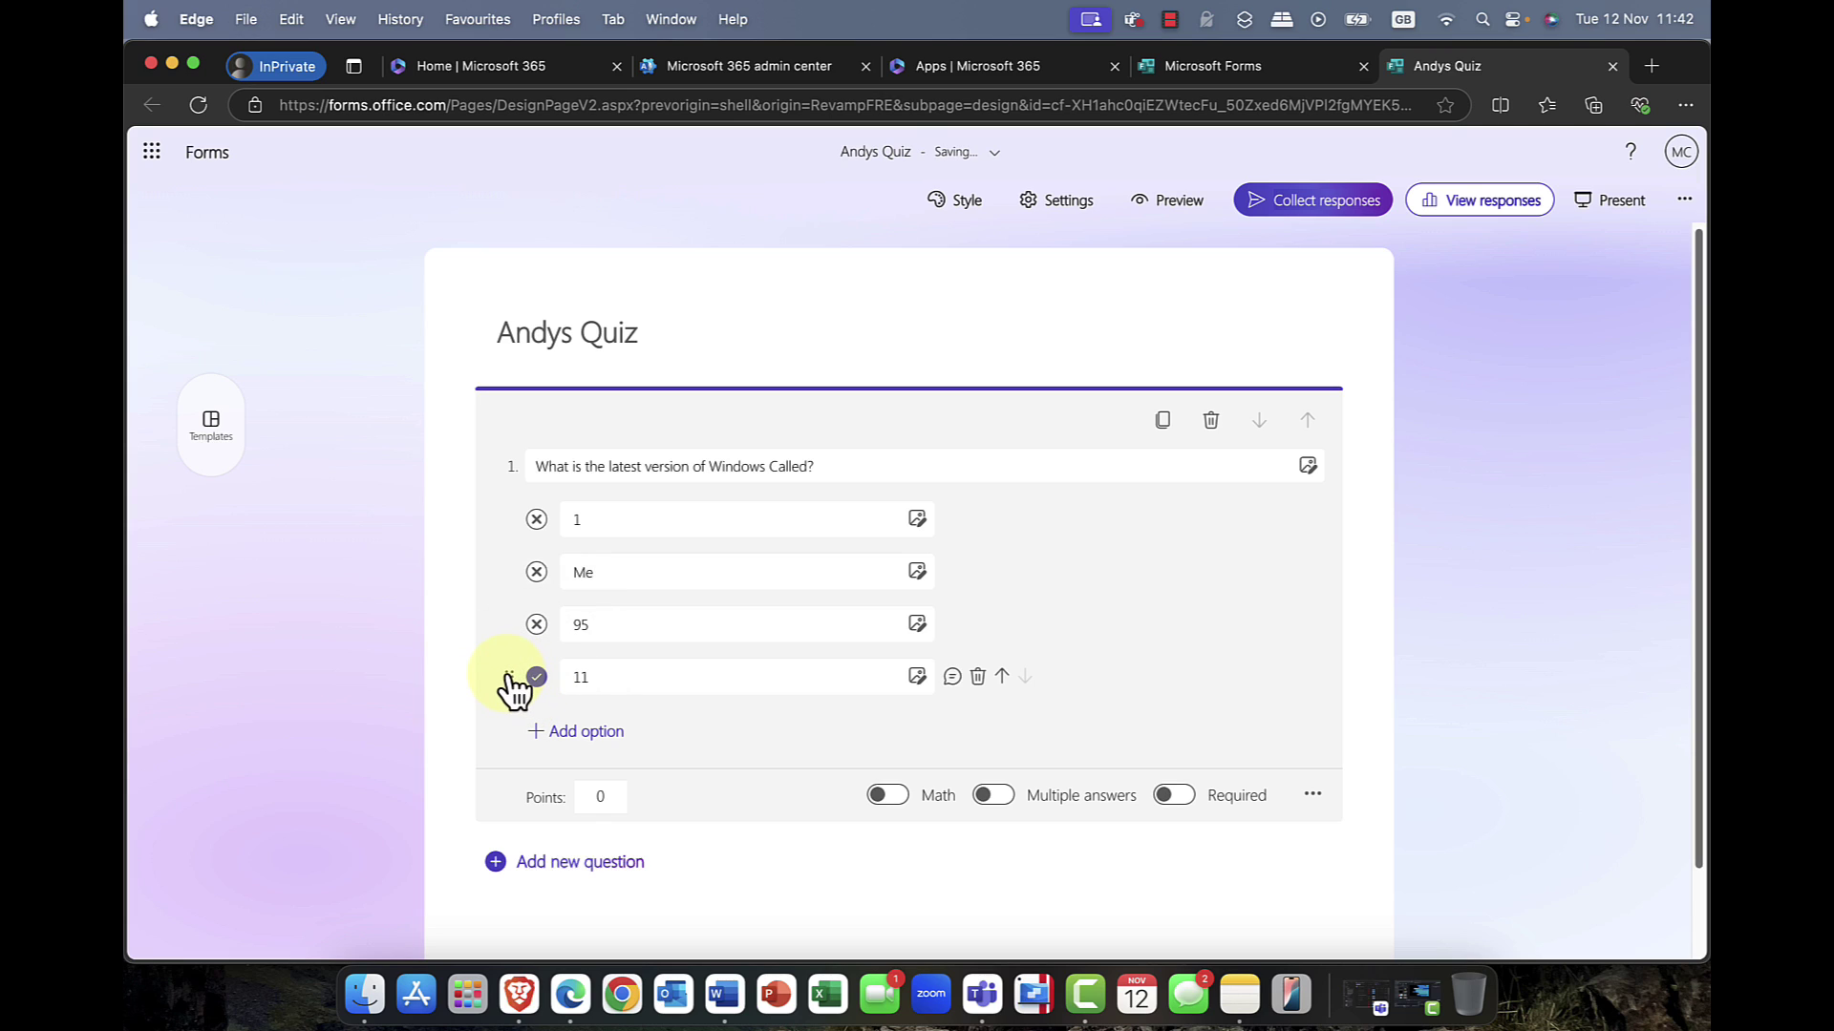
pyautogui.moveTo(510, 677)
pyautogui.mouseDown()
pyautogui.moveTo(516, 598)
pyautogui.moveTo(505, 680)
pyautogui.mouseUp()
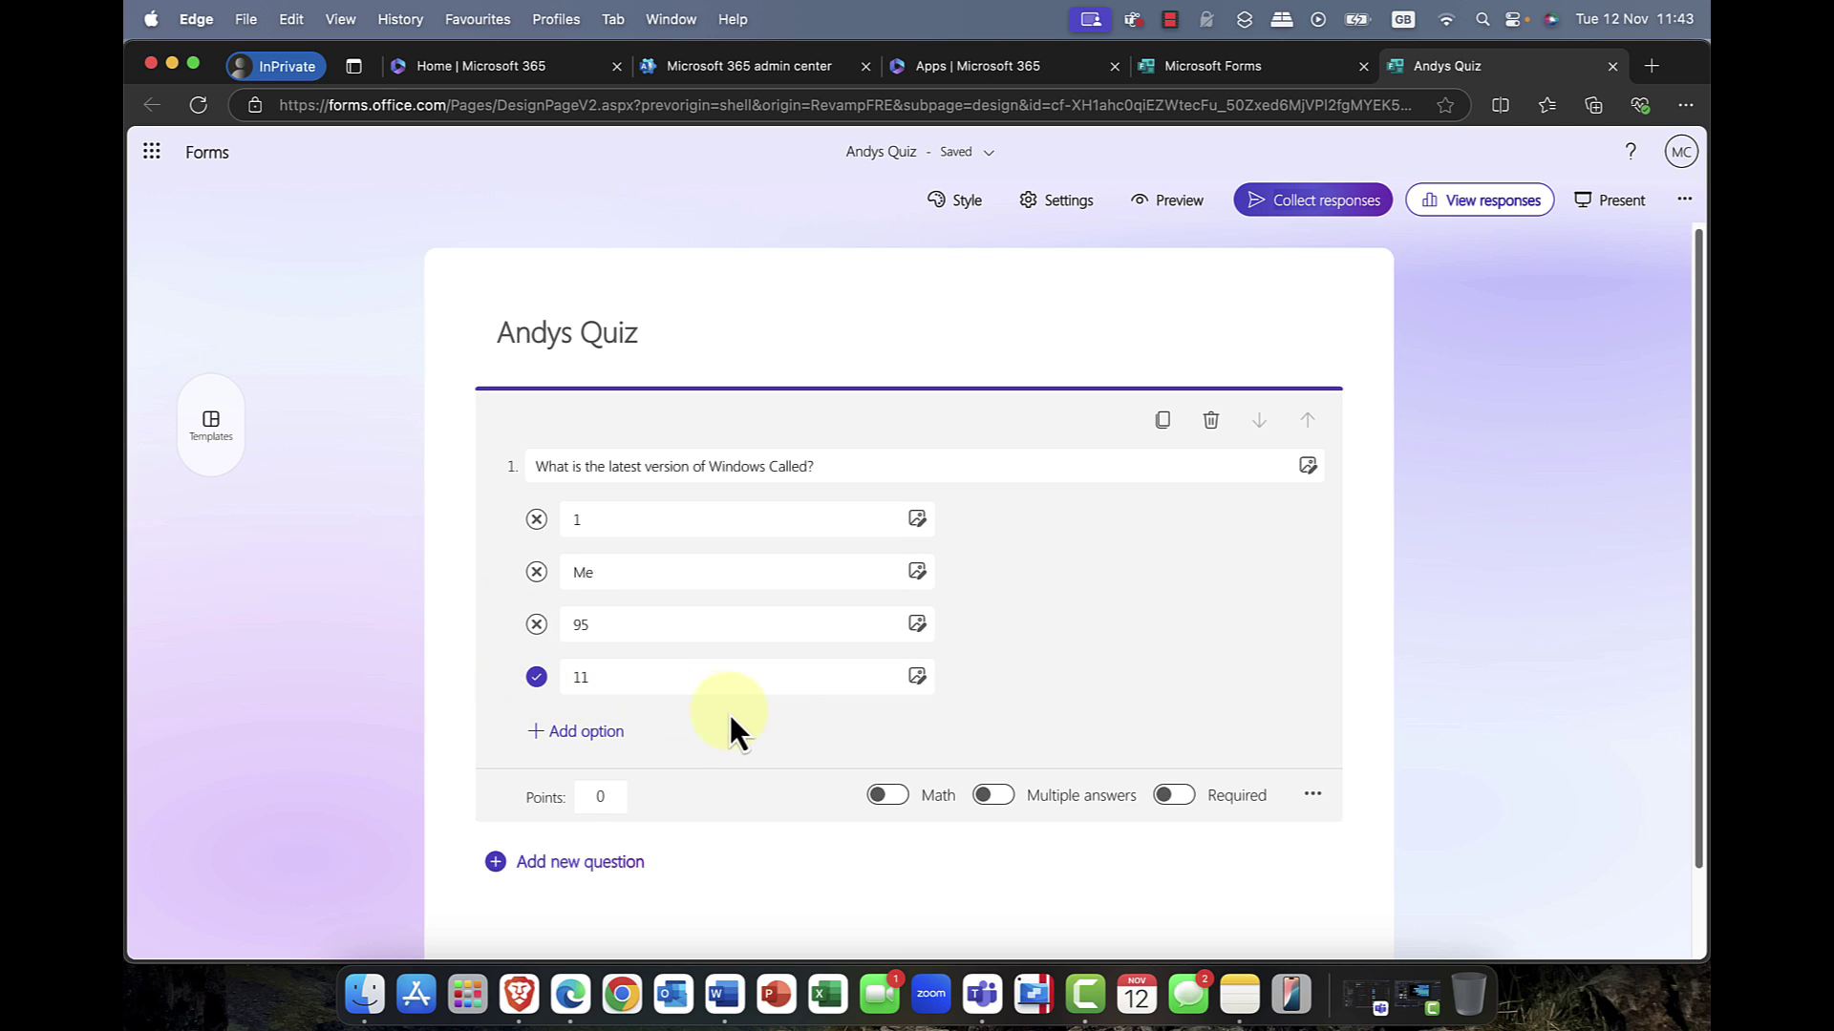
pyautogui.click(907, 684)
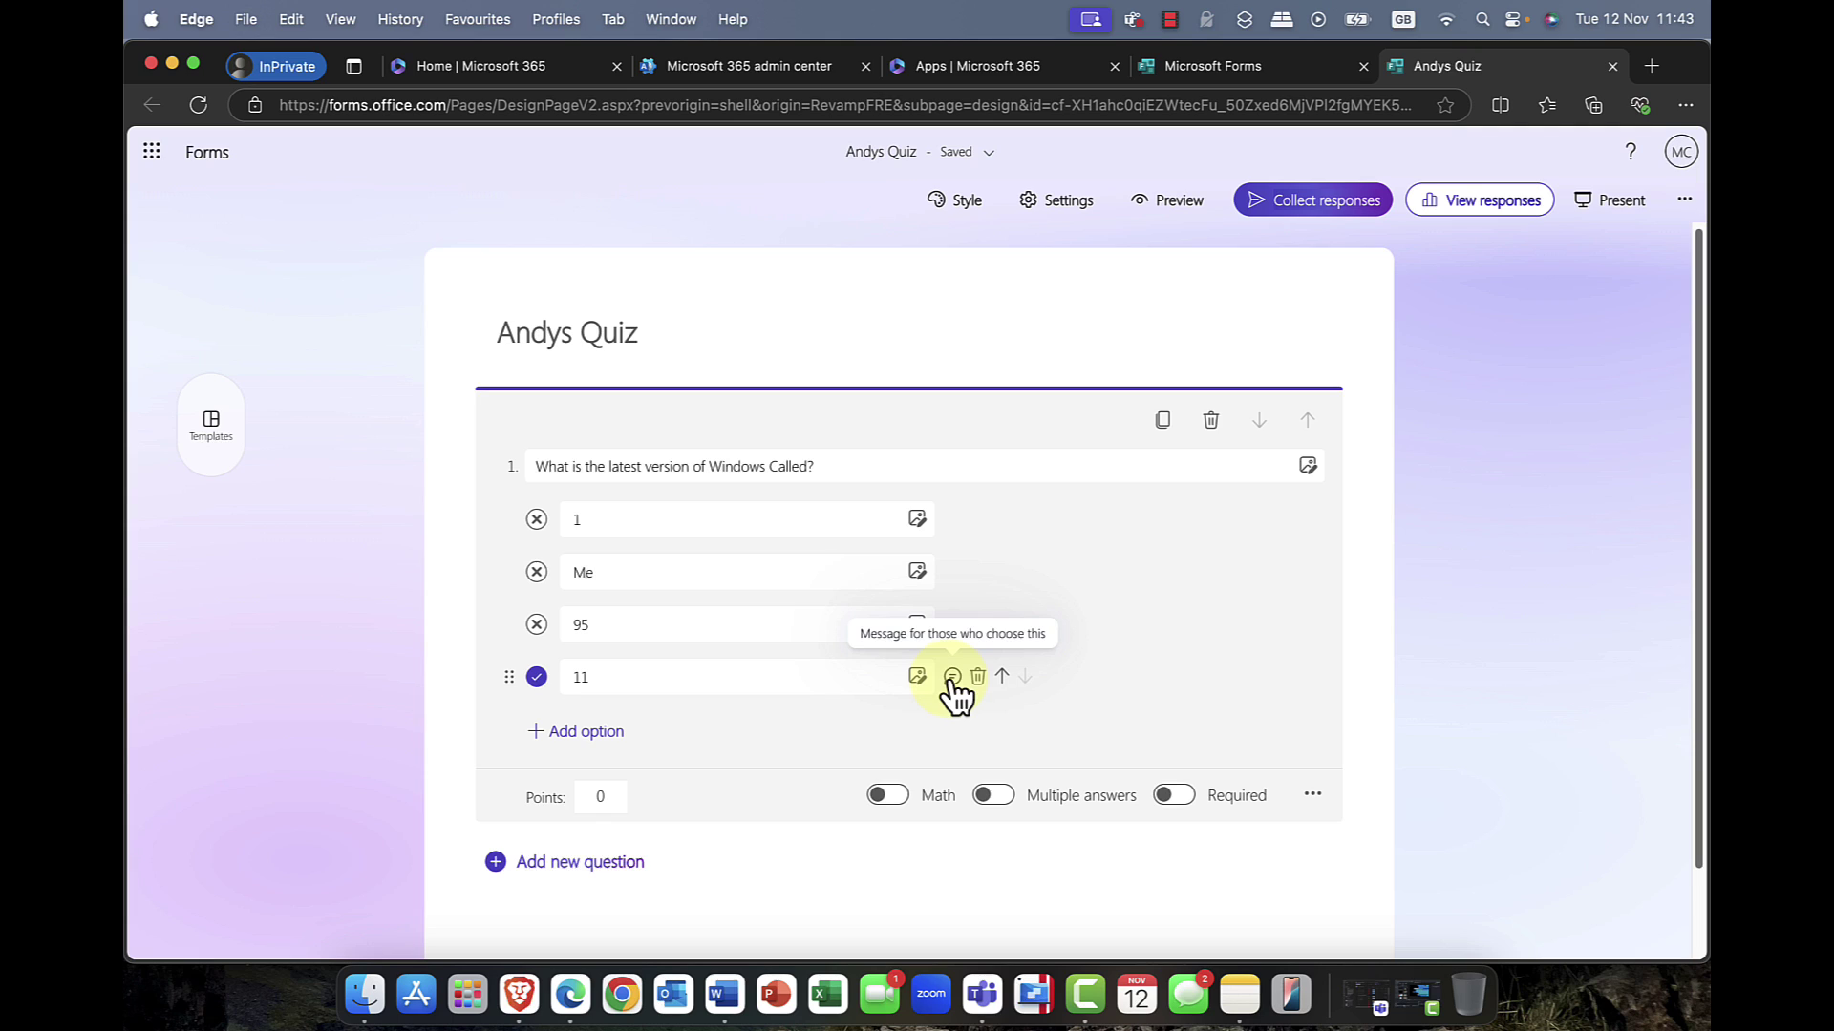
# Make question 1 worth 1 point
pyautogui.click(588, 793)
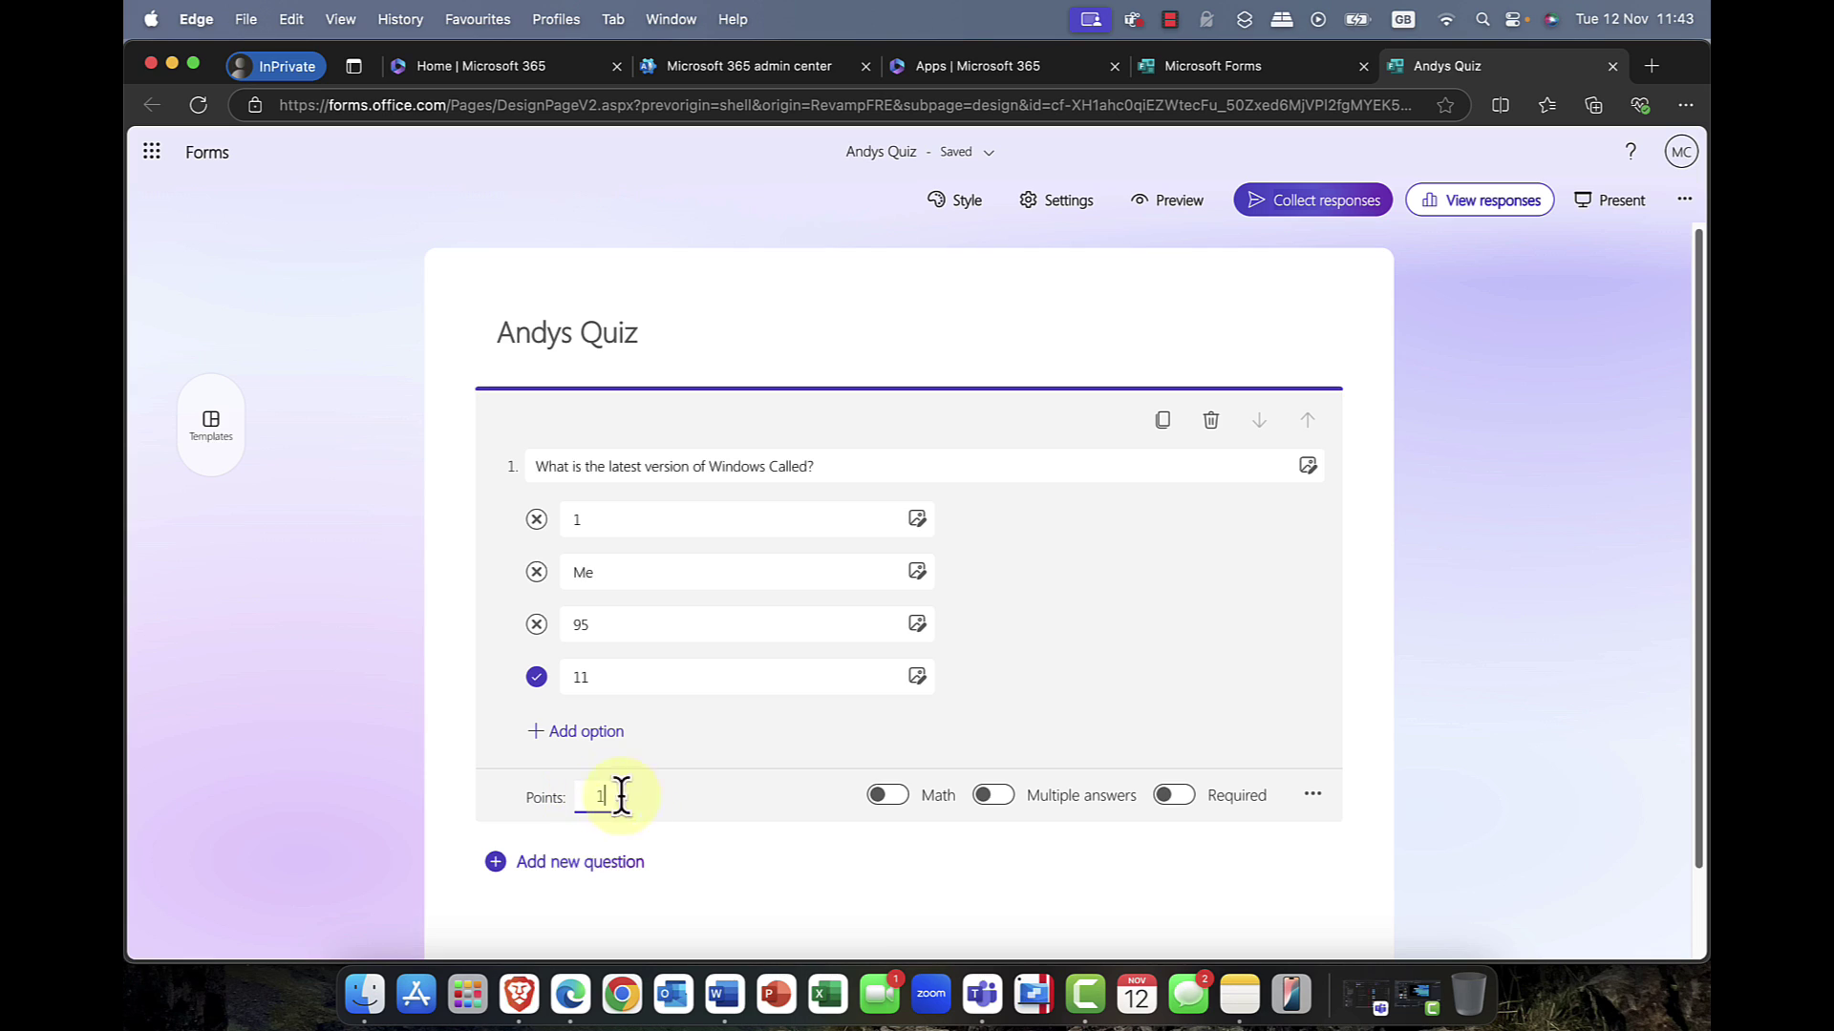
pyautogui.click(720, 804)
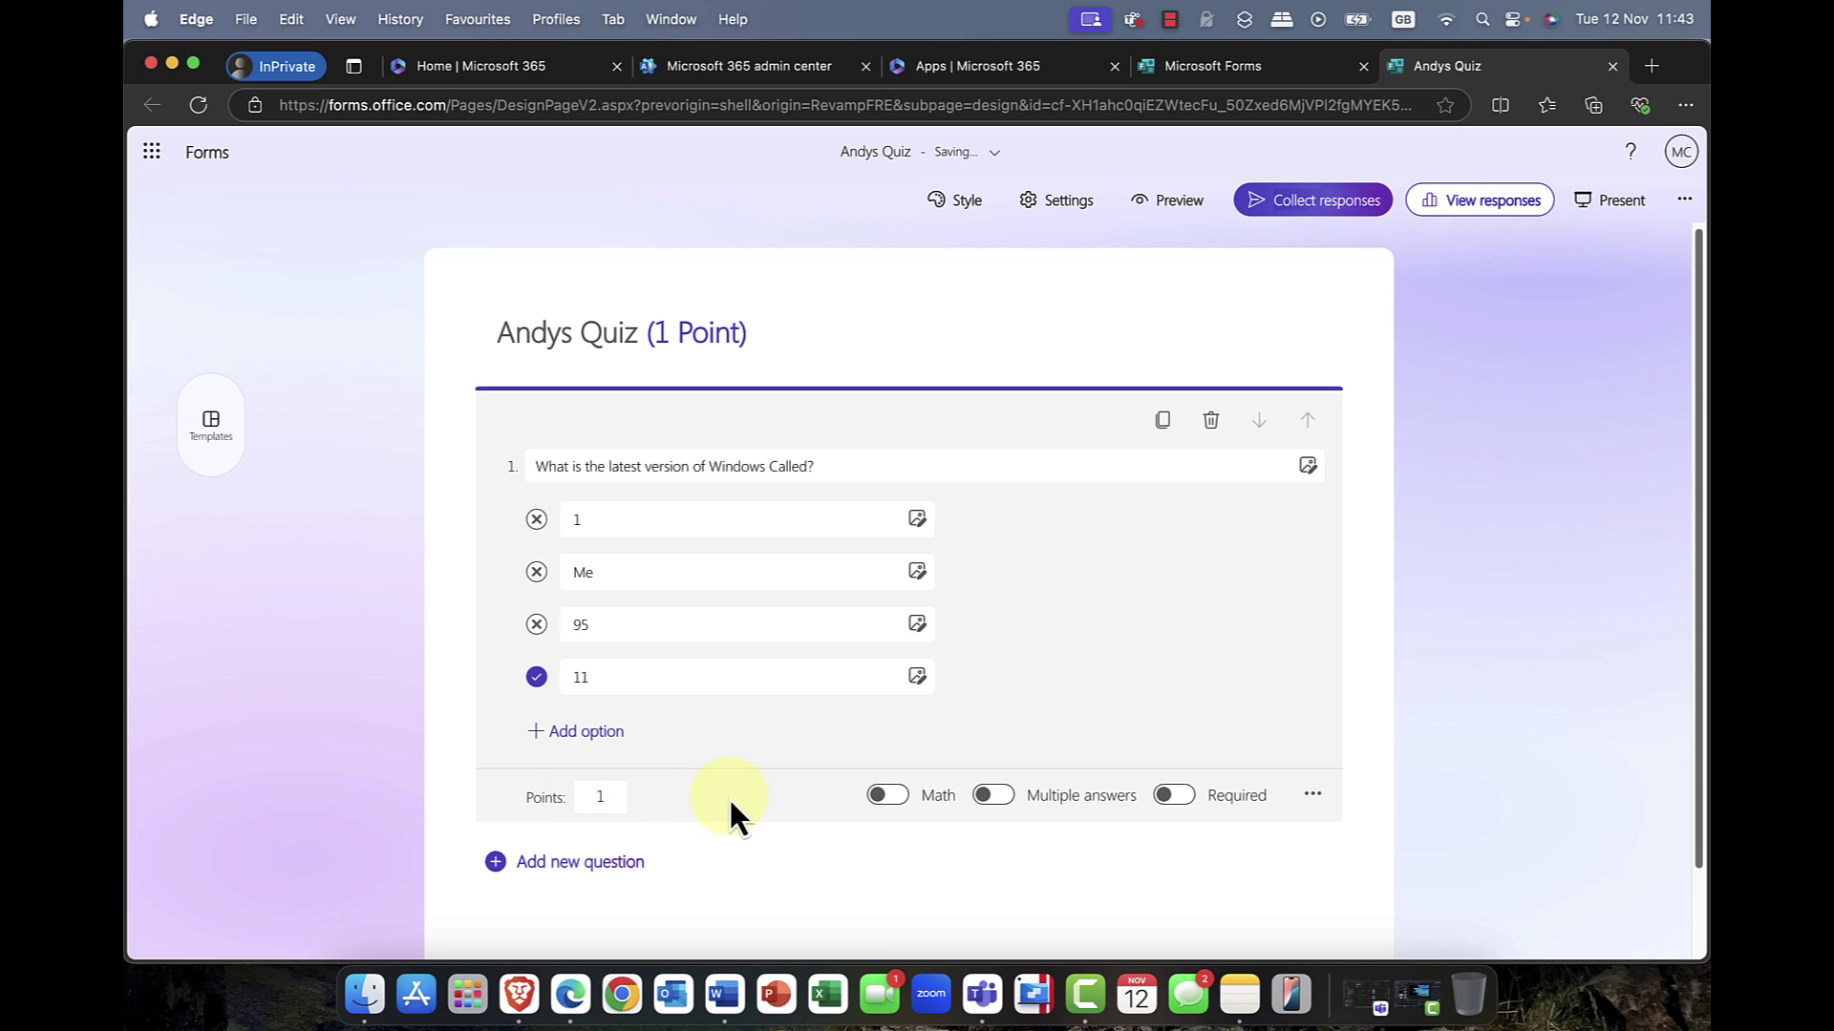
pyautogui.scroll(-1, 745, 783)
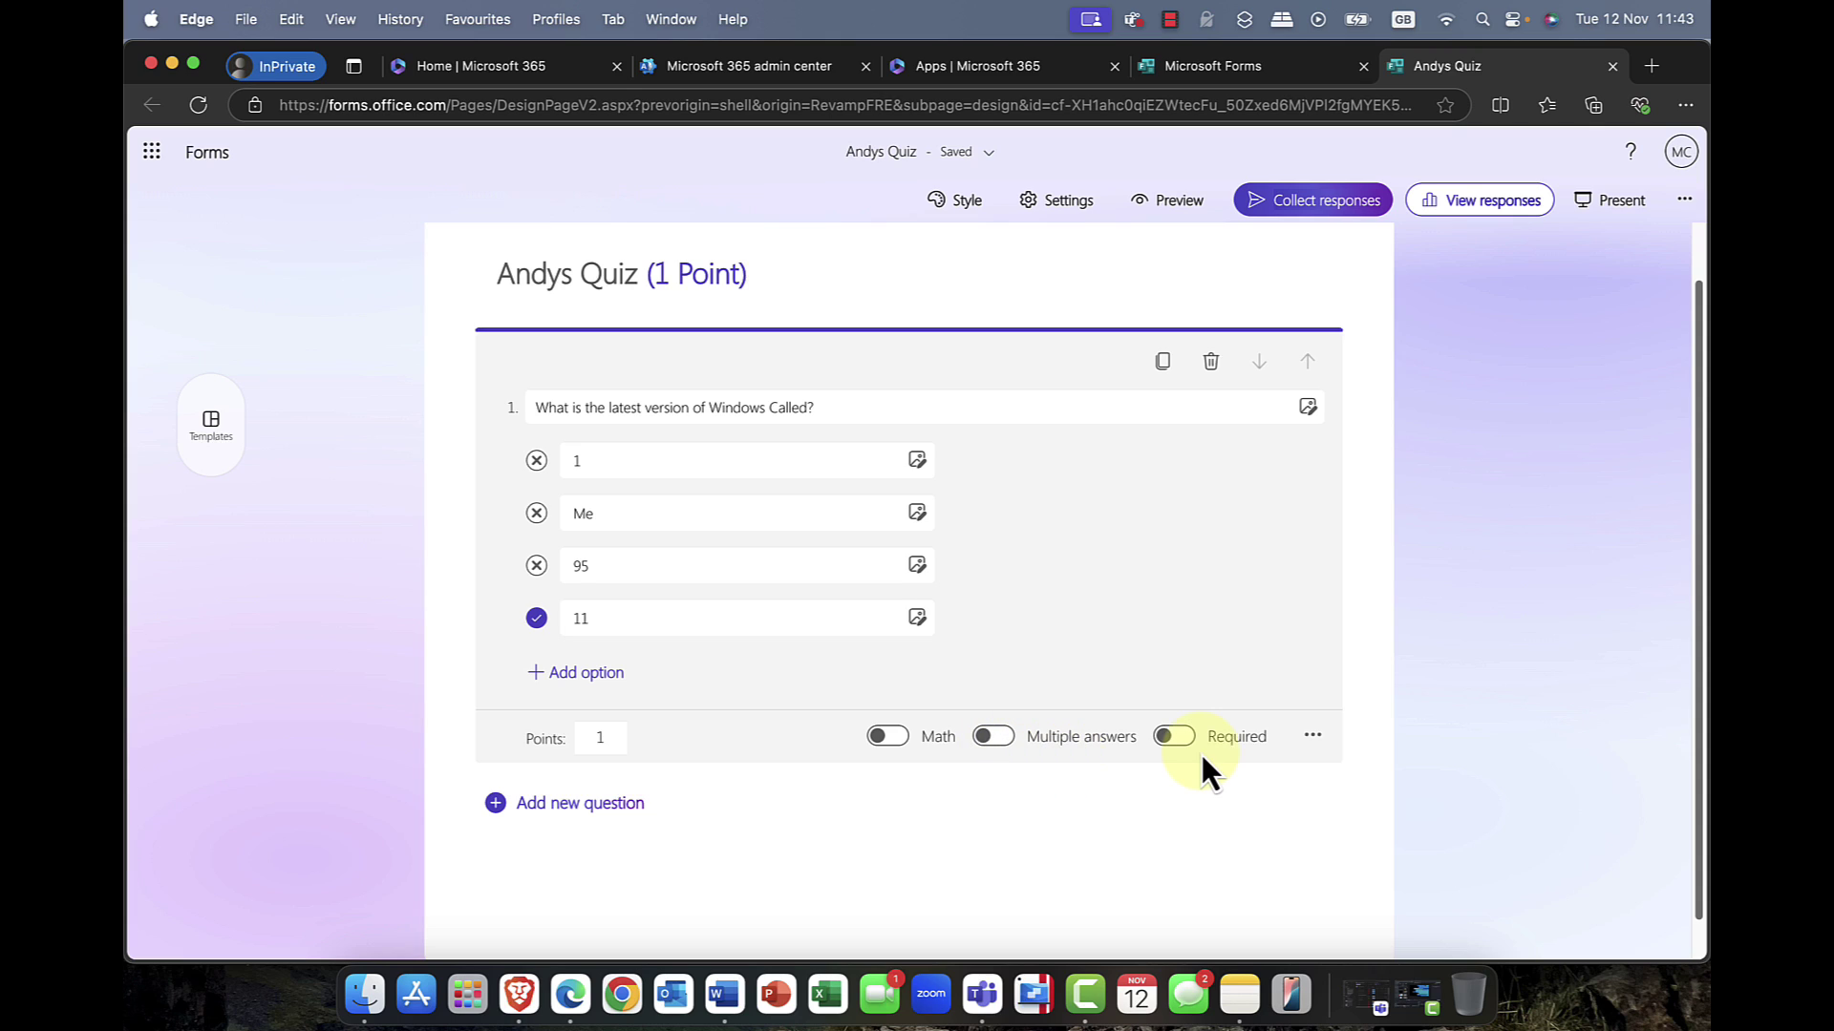
# Dismiss the question's extra-options menu unchanged and show the question types for a new question
pyautogui.click(1318, 745)
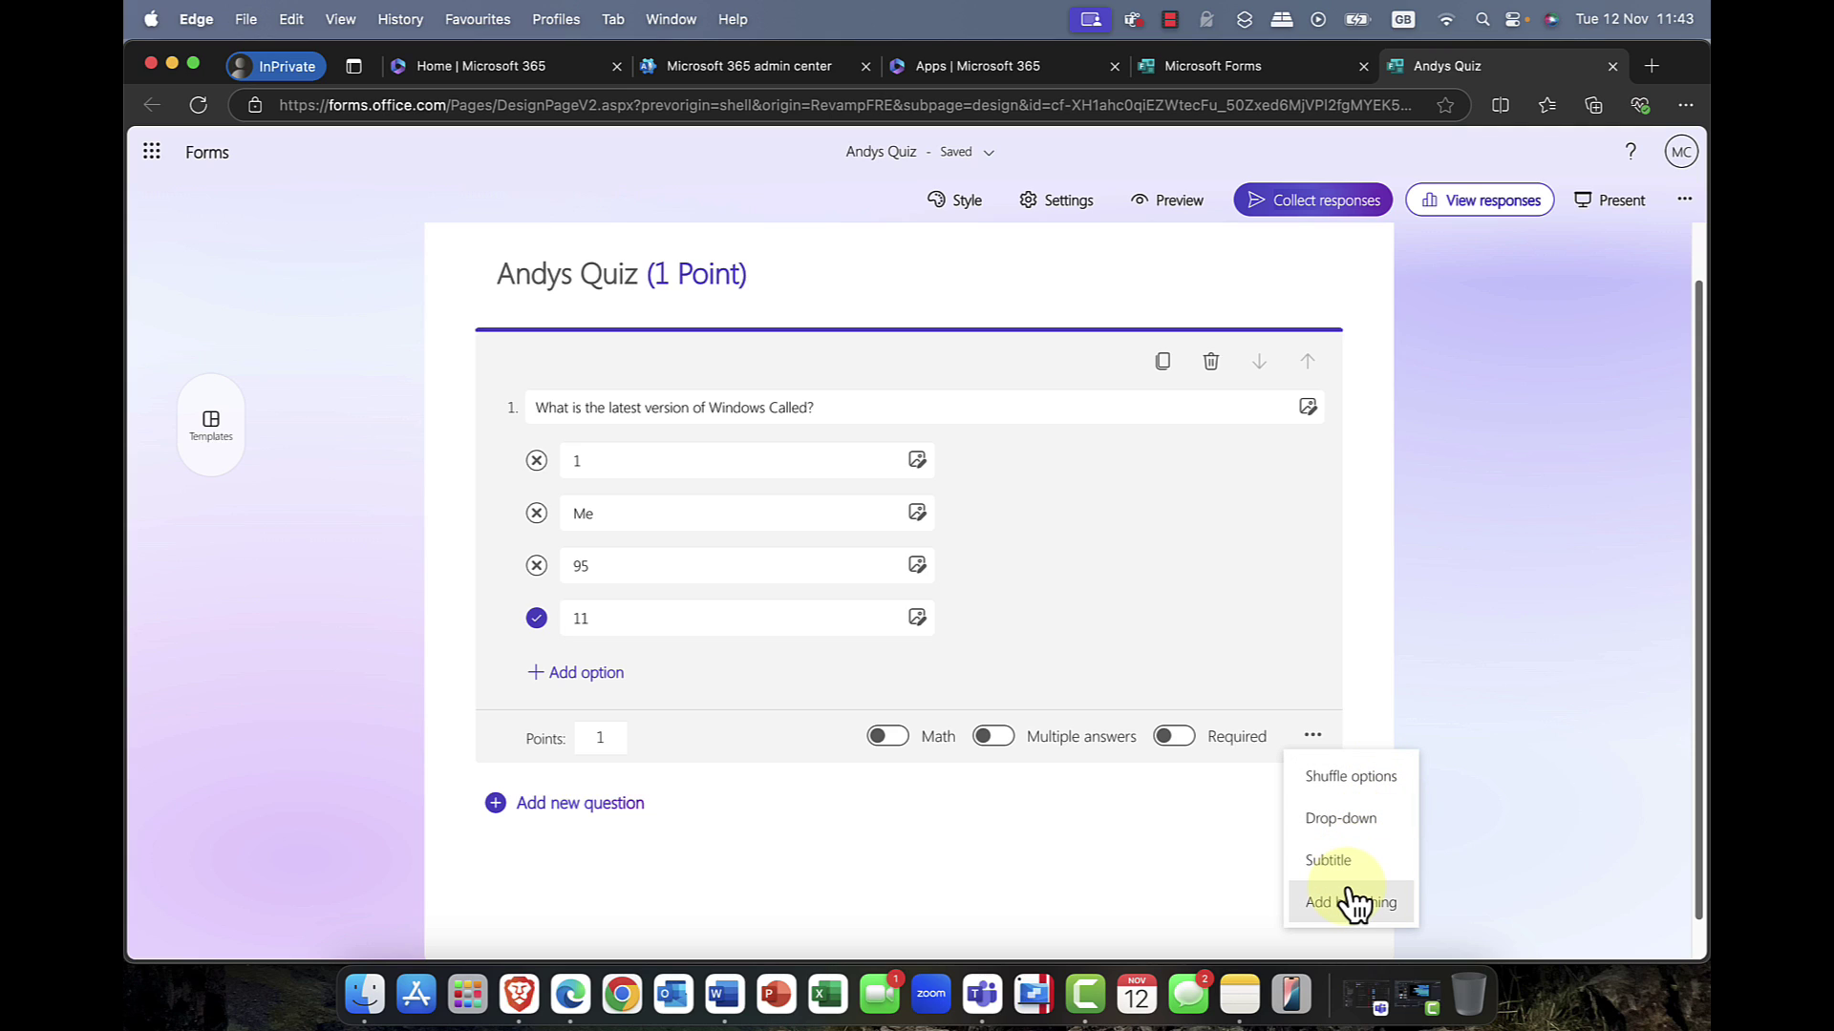
pyautogui.click(1228, 793)
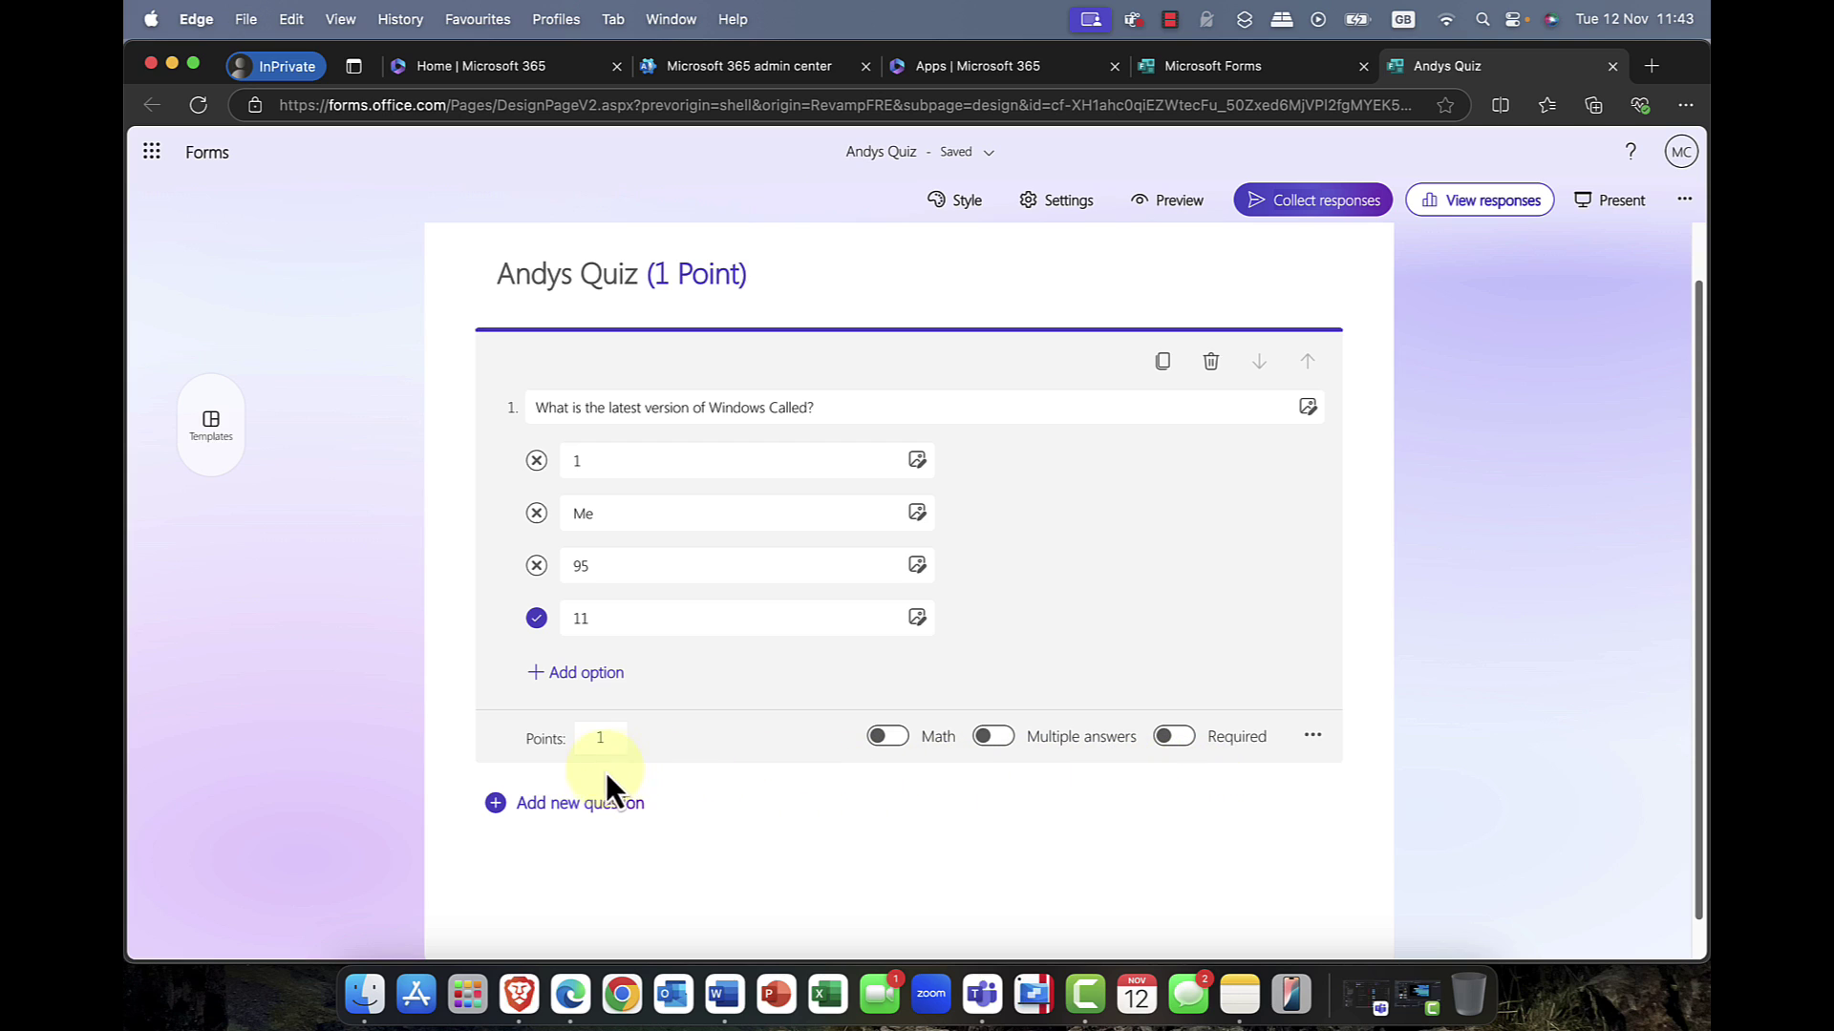
pyautogui.click(579, 804)
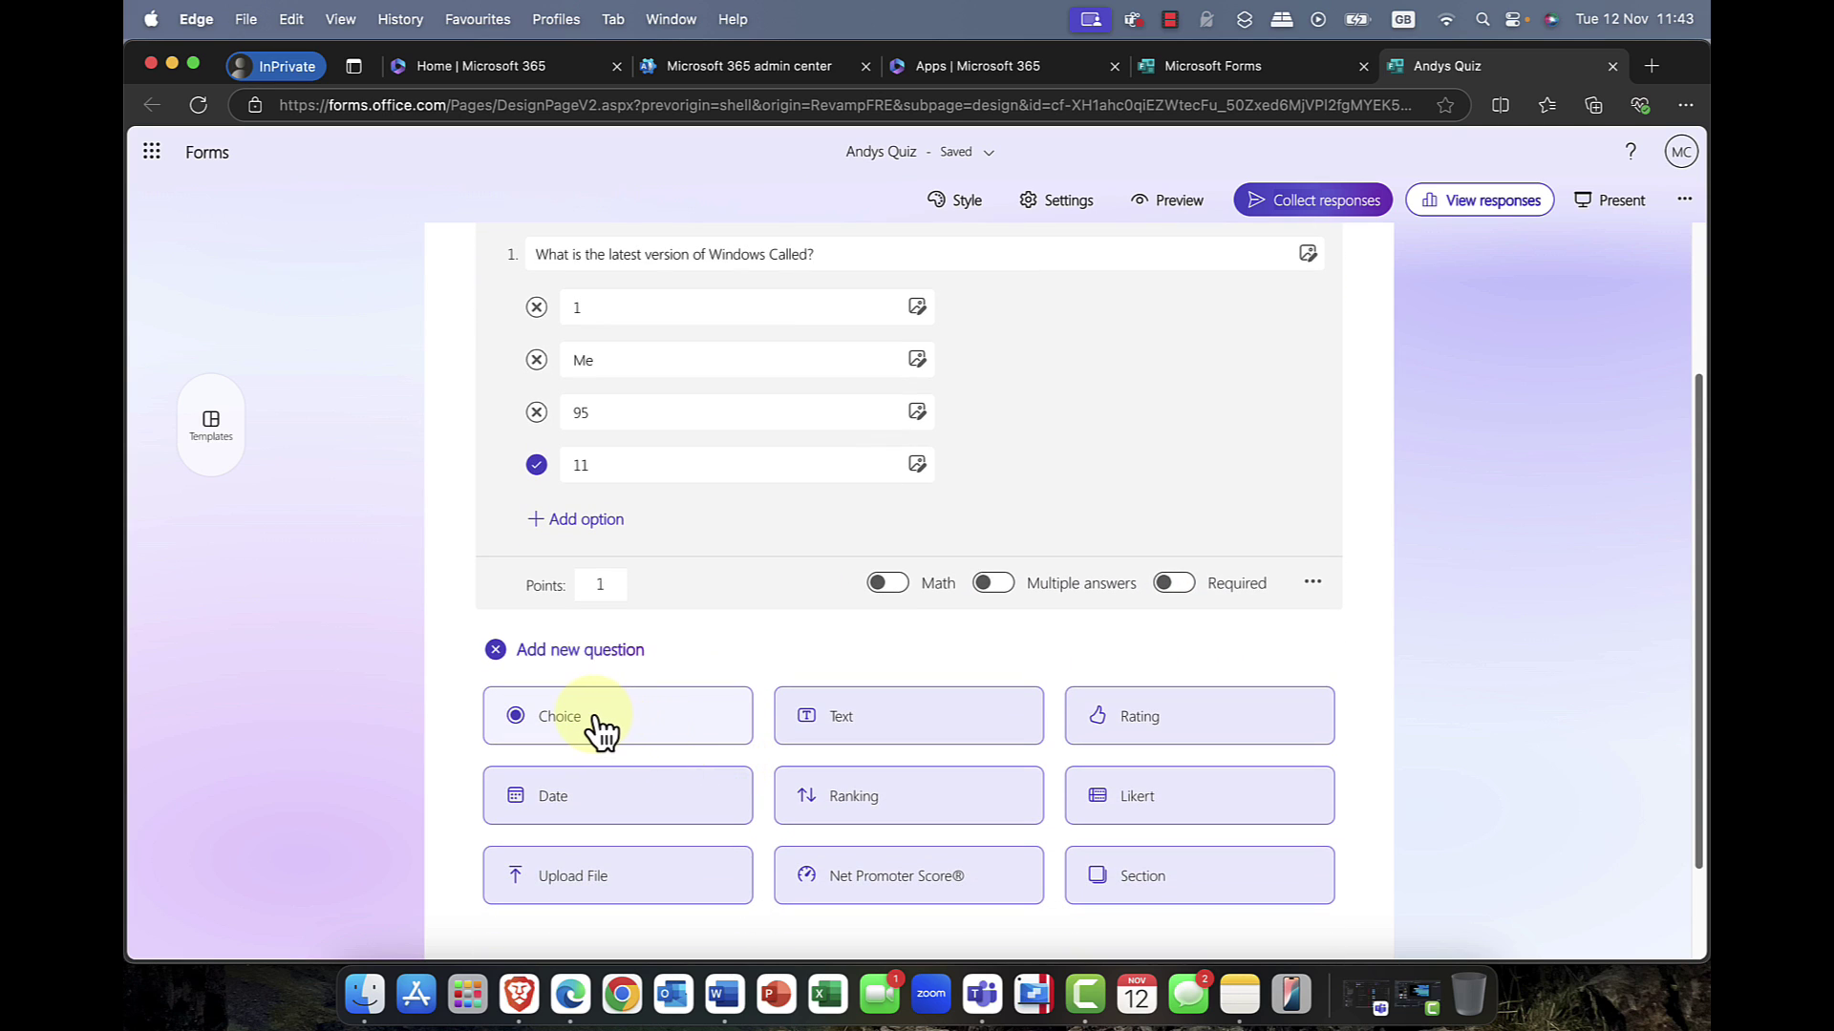
# Add a second Choice question asking the name of next week's Chicago tech conference
pyautogui.click(596, 726)
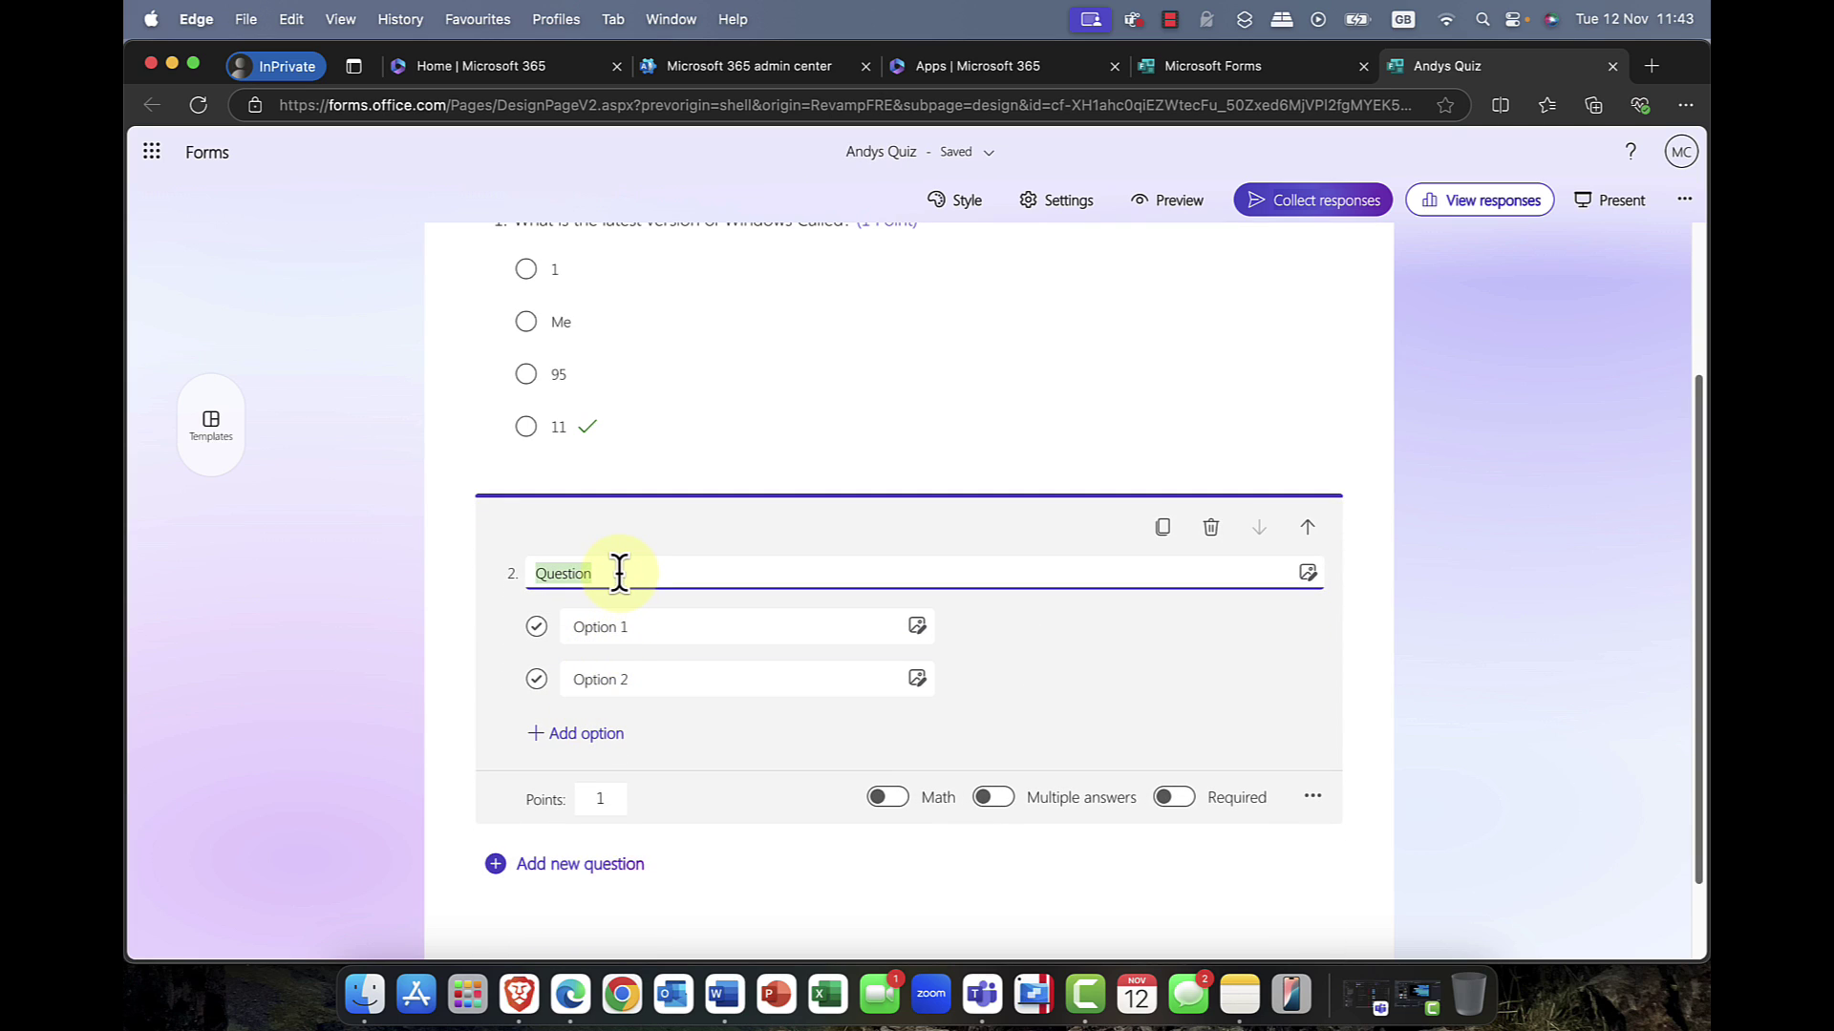
pyautogui.click(485, 564)
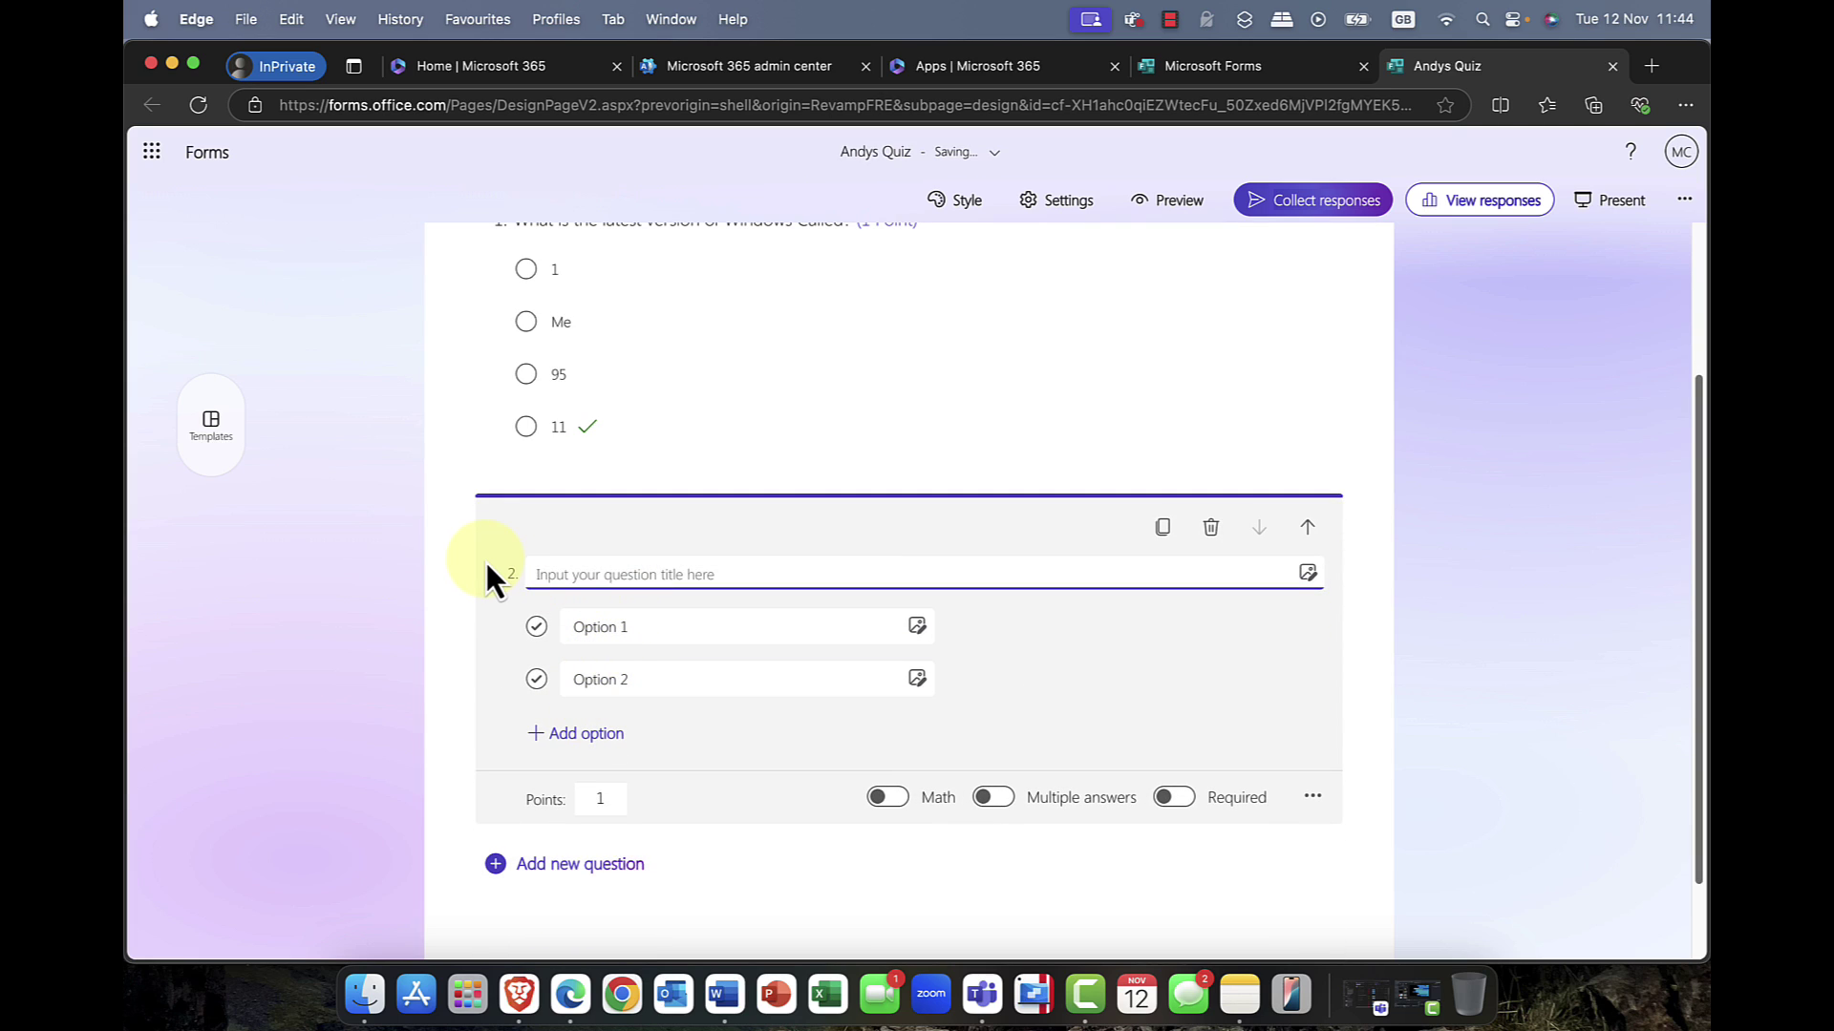
pyautogui.write('What is the Name of the Tech Conference happening in Chicago Next Week?')
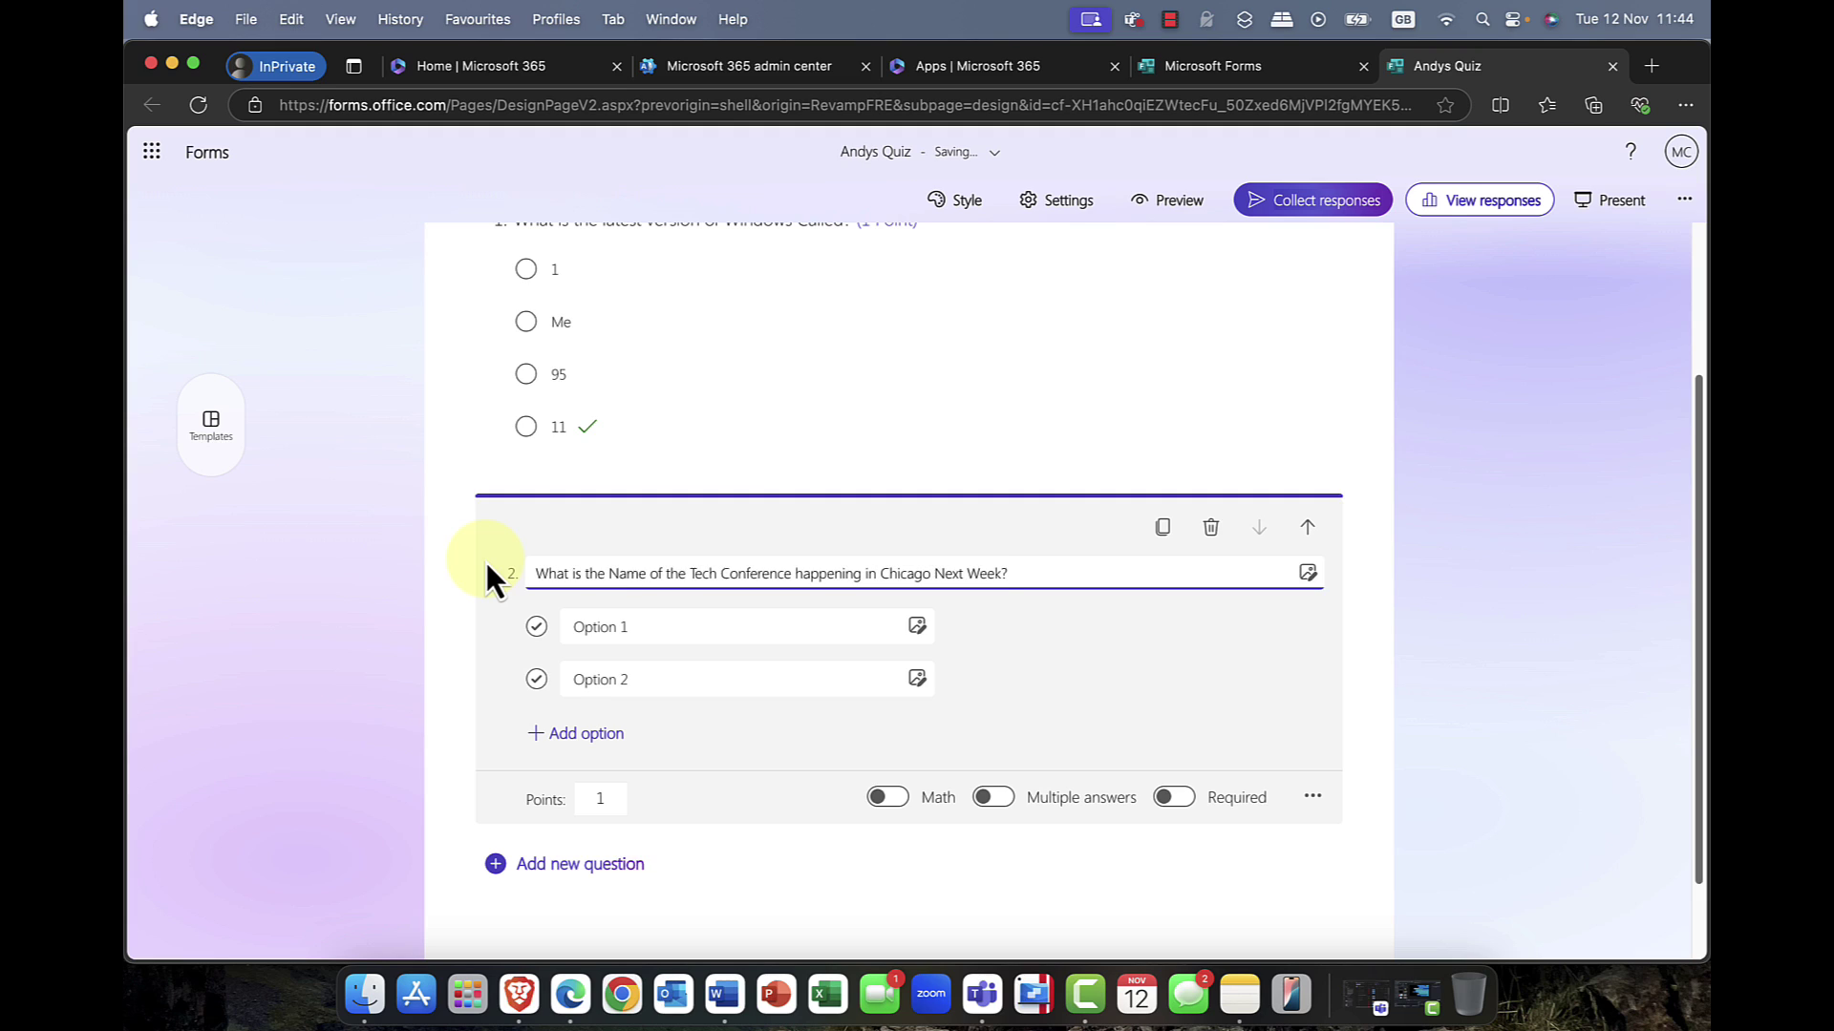
# Enter options Techmentor, NIC and Microsoft Ignite, marking Microsoft Ignite correct
pyautogui.click(662, 620)
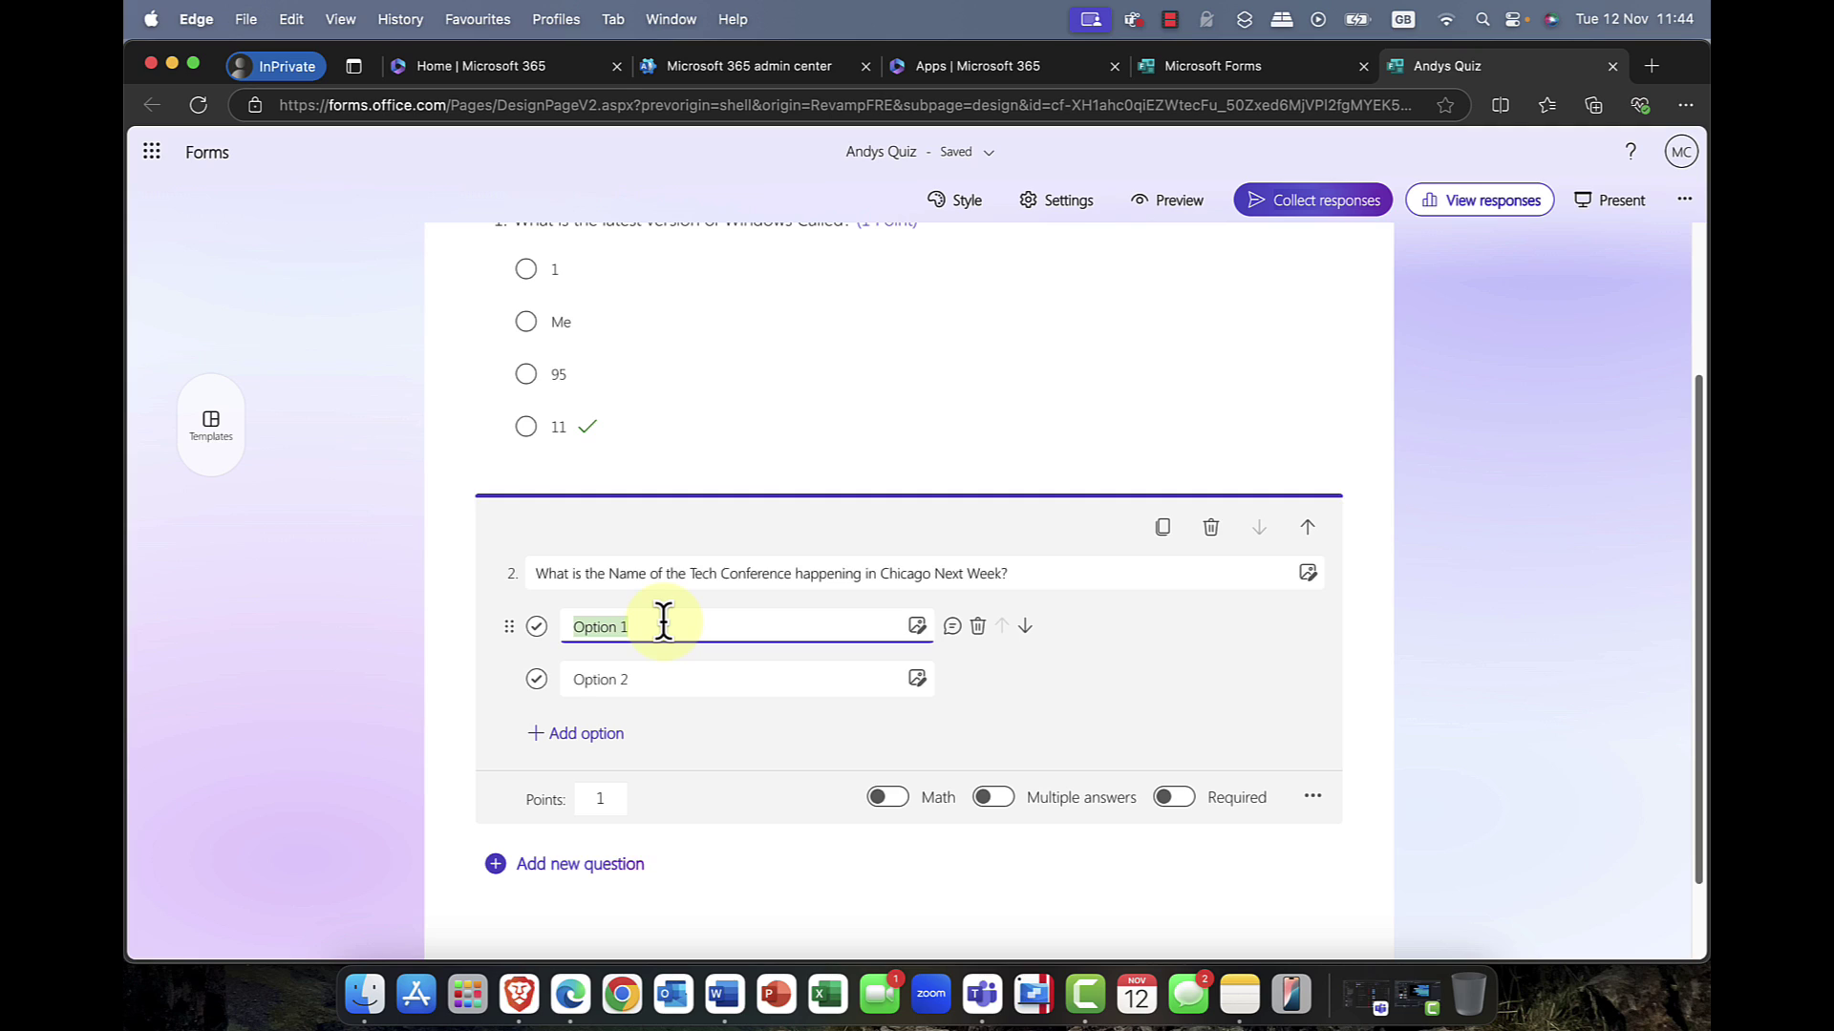
pyautogui.write('Techmentor')
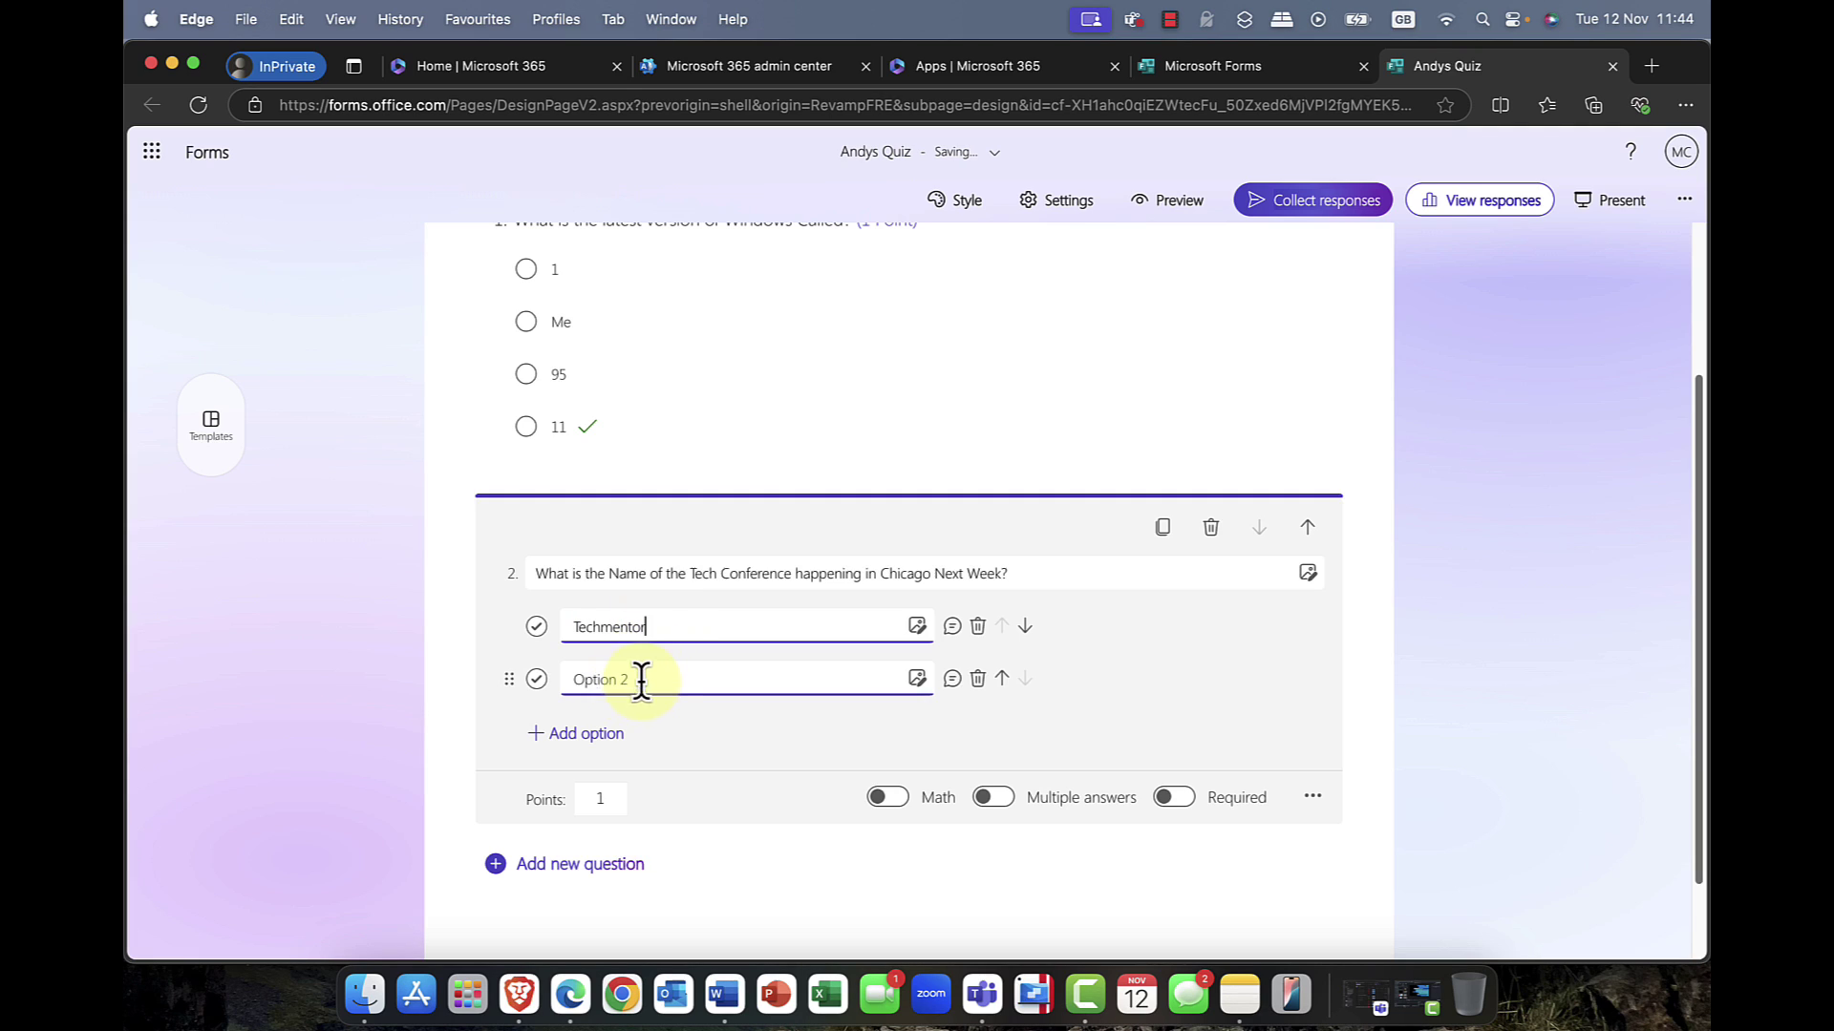
pyautogui.click(654, 678)
pyautogui.write('NIC')
pyautogui.click(584, 736)
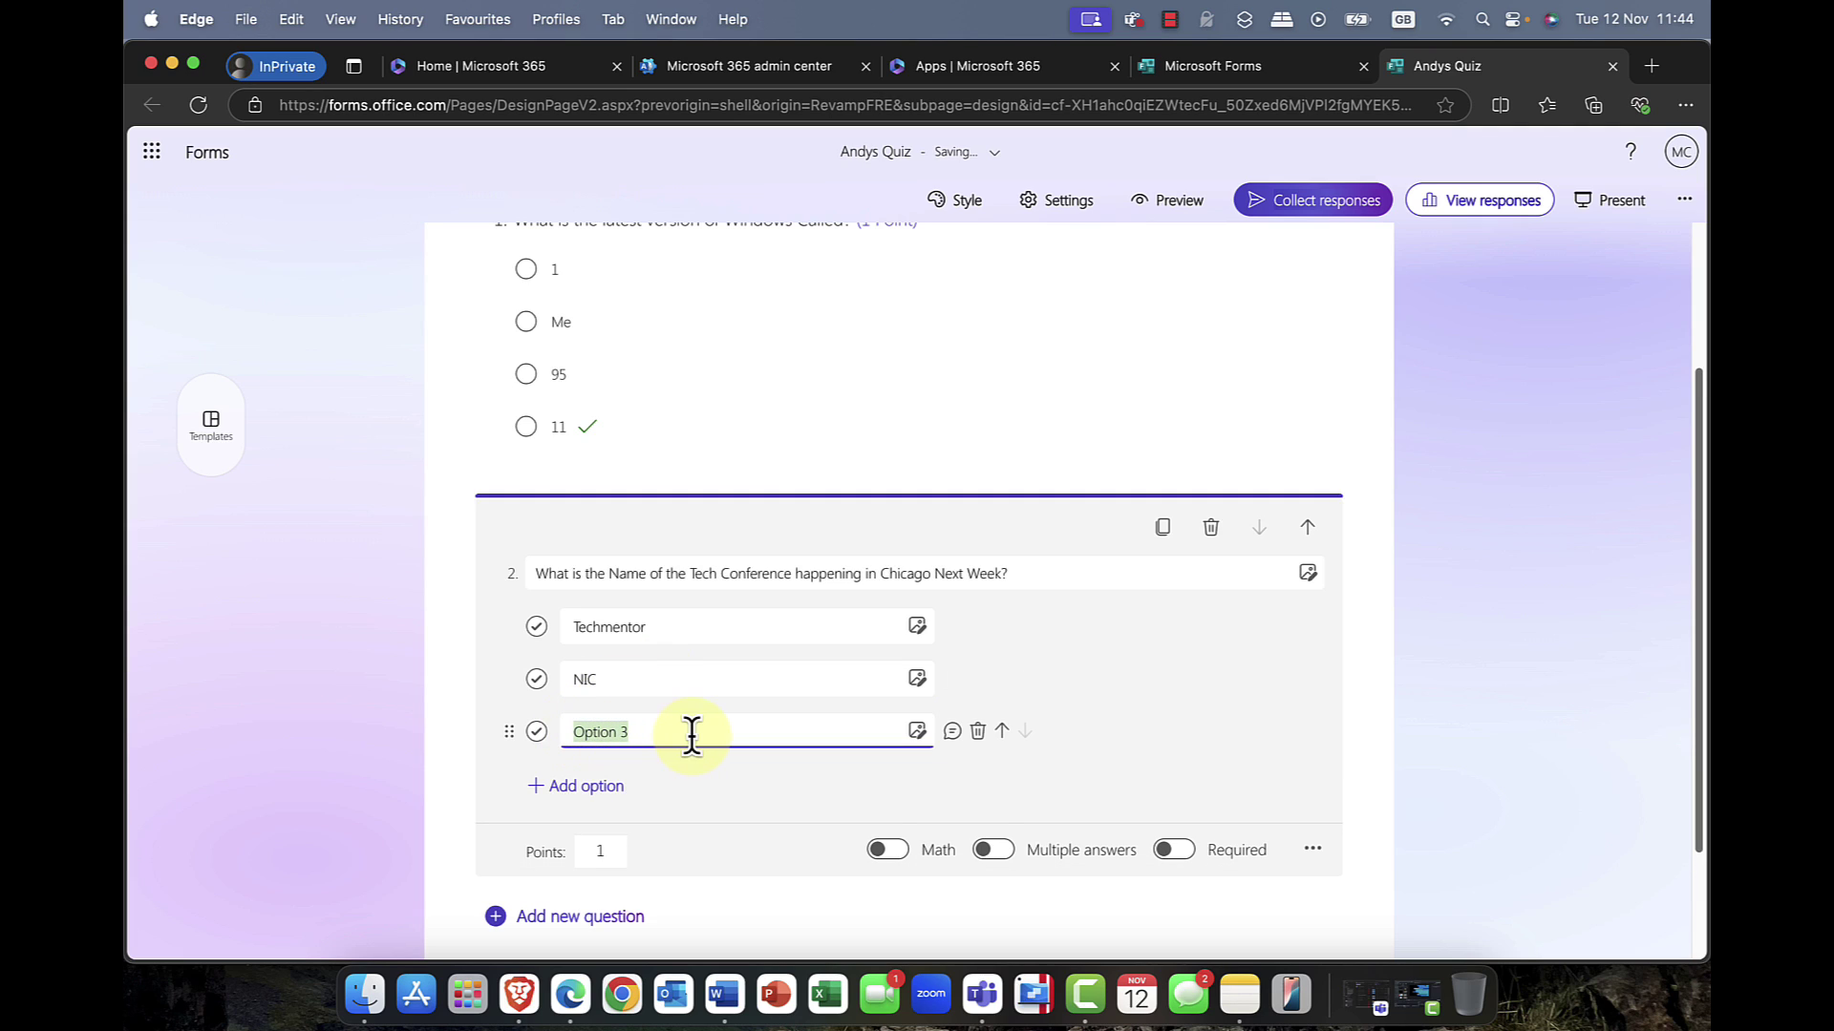
pyautogui.write('Microsoft Ignite')
pyautogui.click(536, 731)
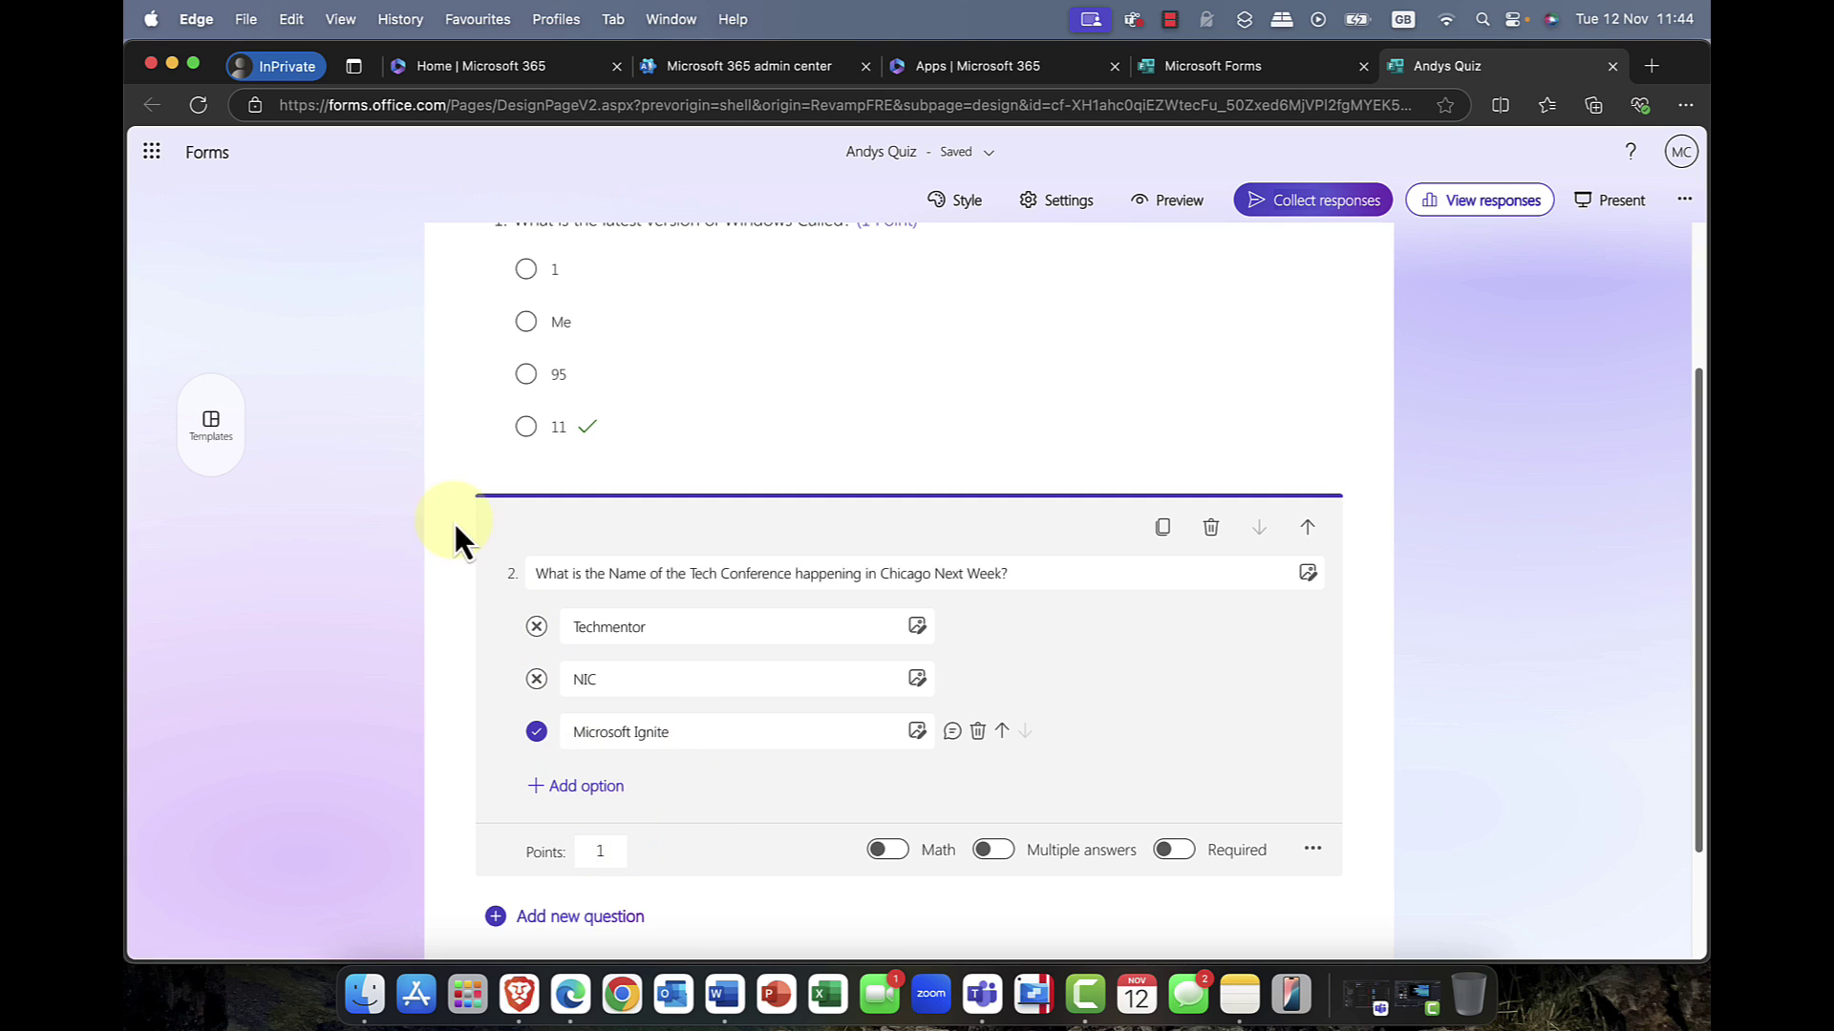
pyautogui.scroll(3, 754, 726)
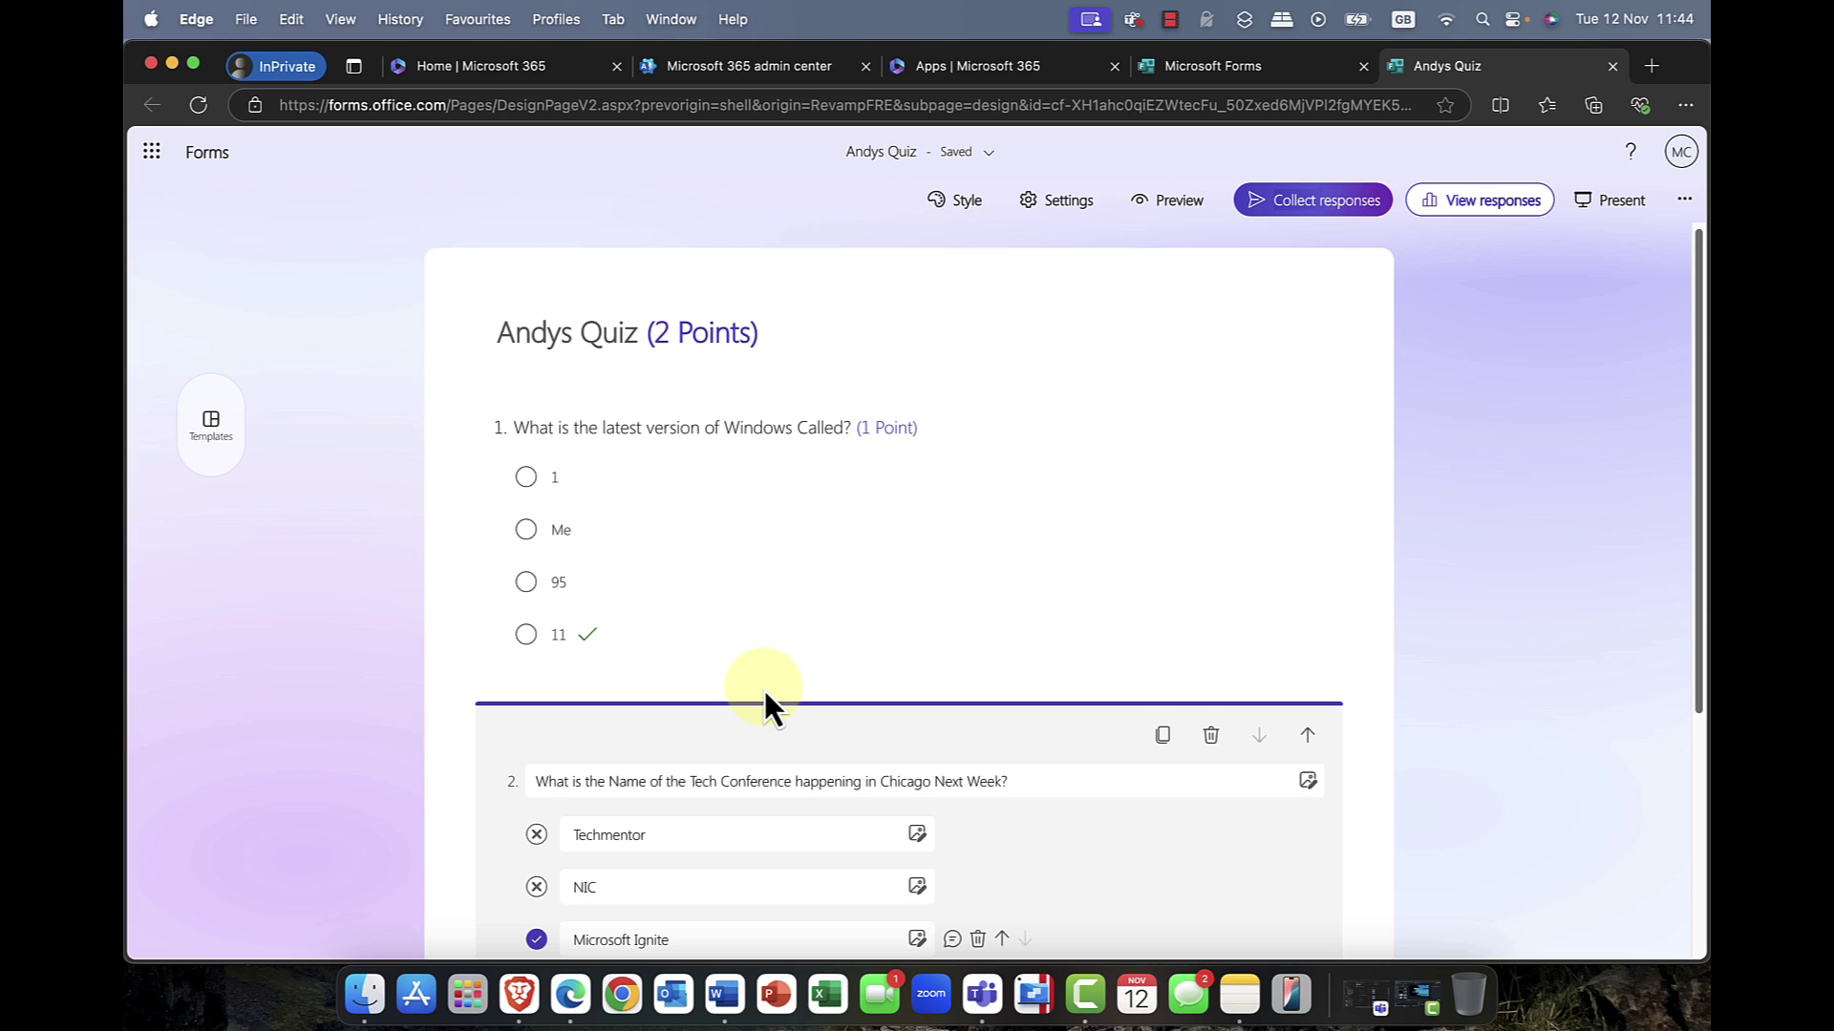
pyautogui.scroll(-1, 762, 688)
pyautogui.scroll(1, 725, 689)
pyautogui.click(207, 427)
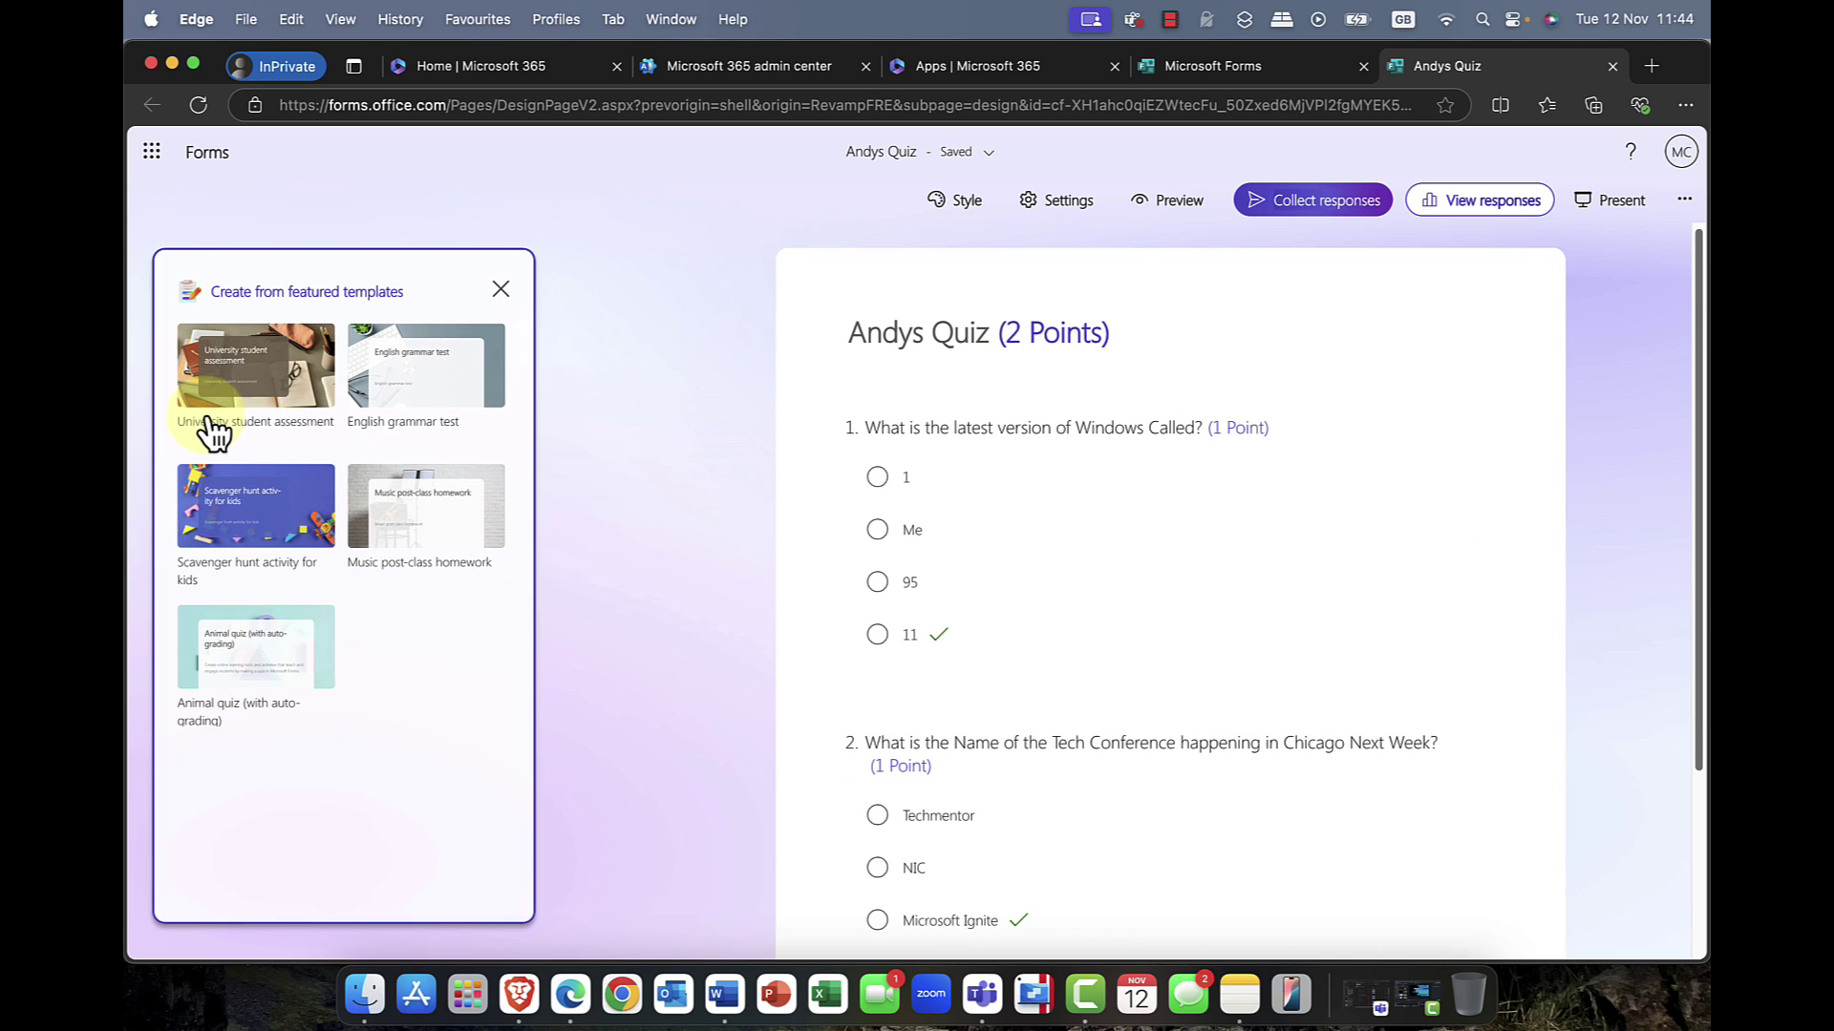
pyautogui.click(256, 512)
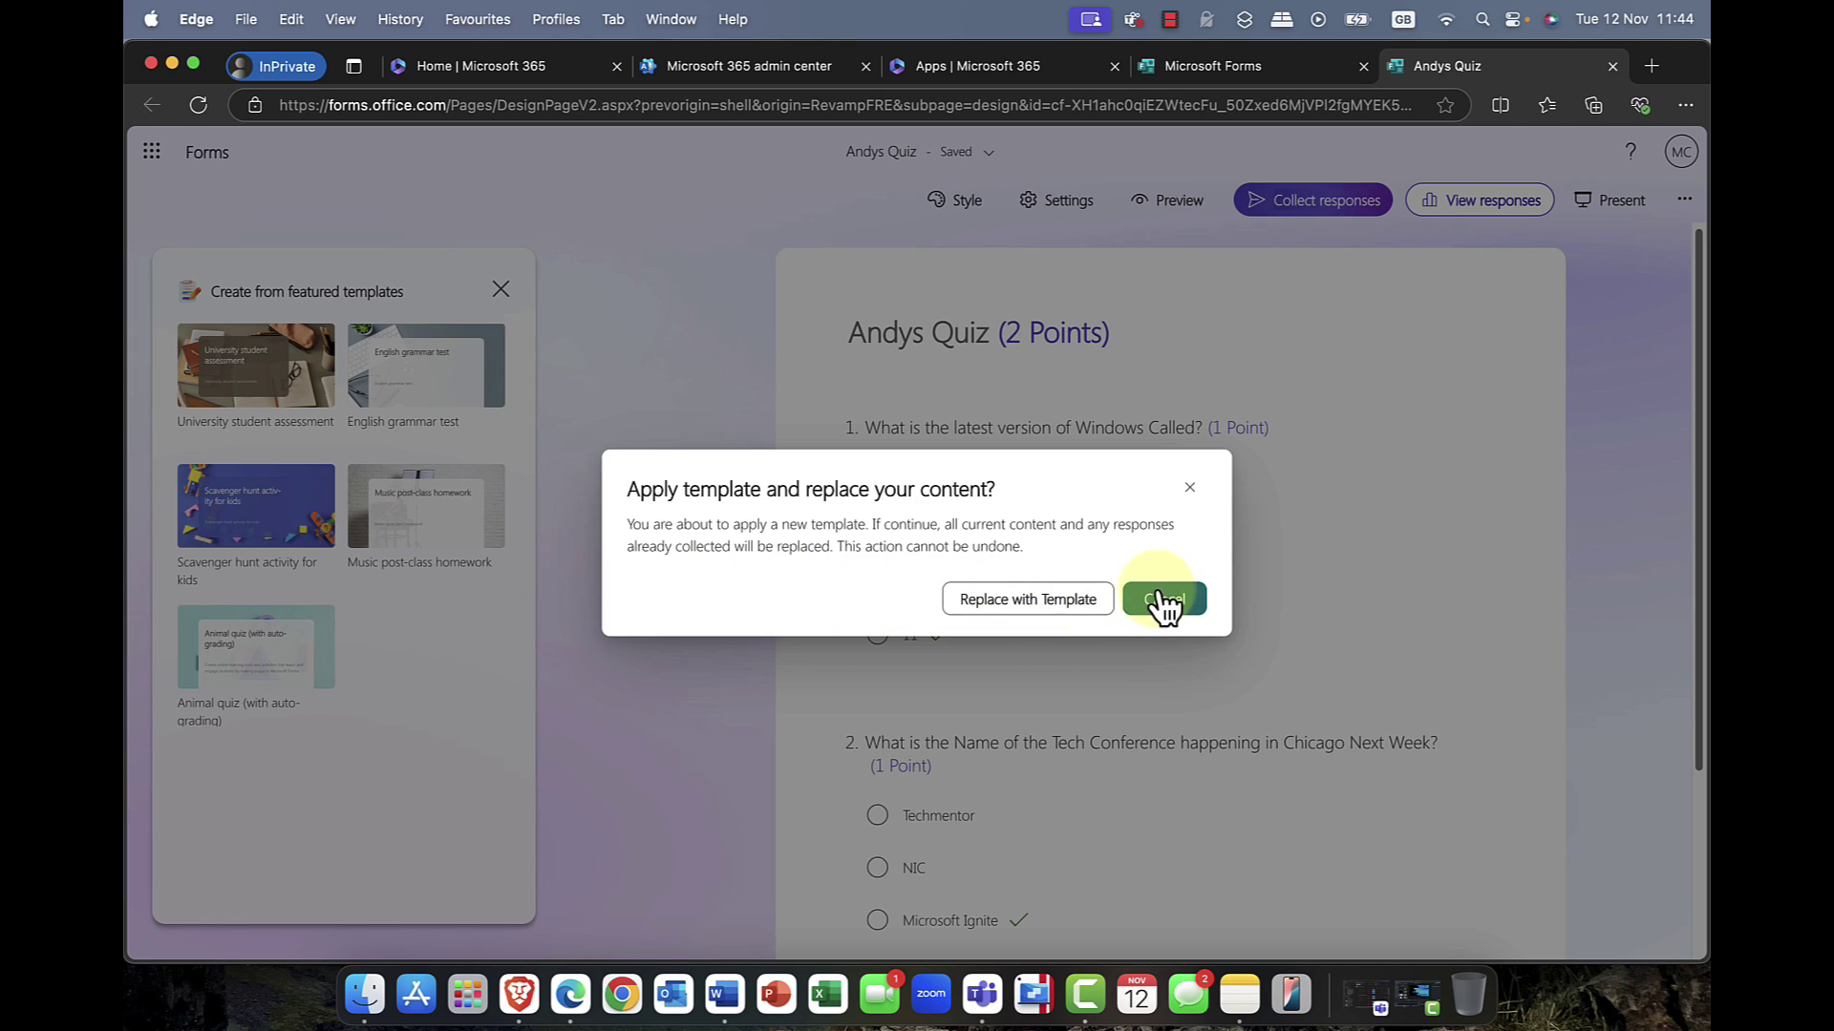
pyautogui.click(1039, 601)
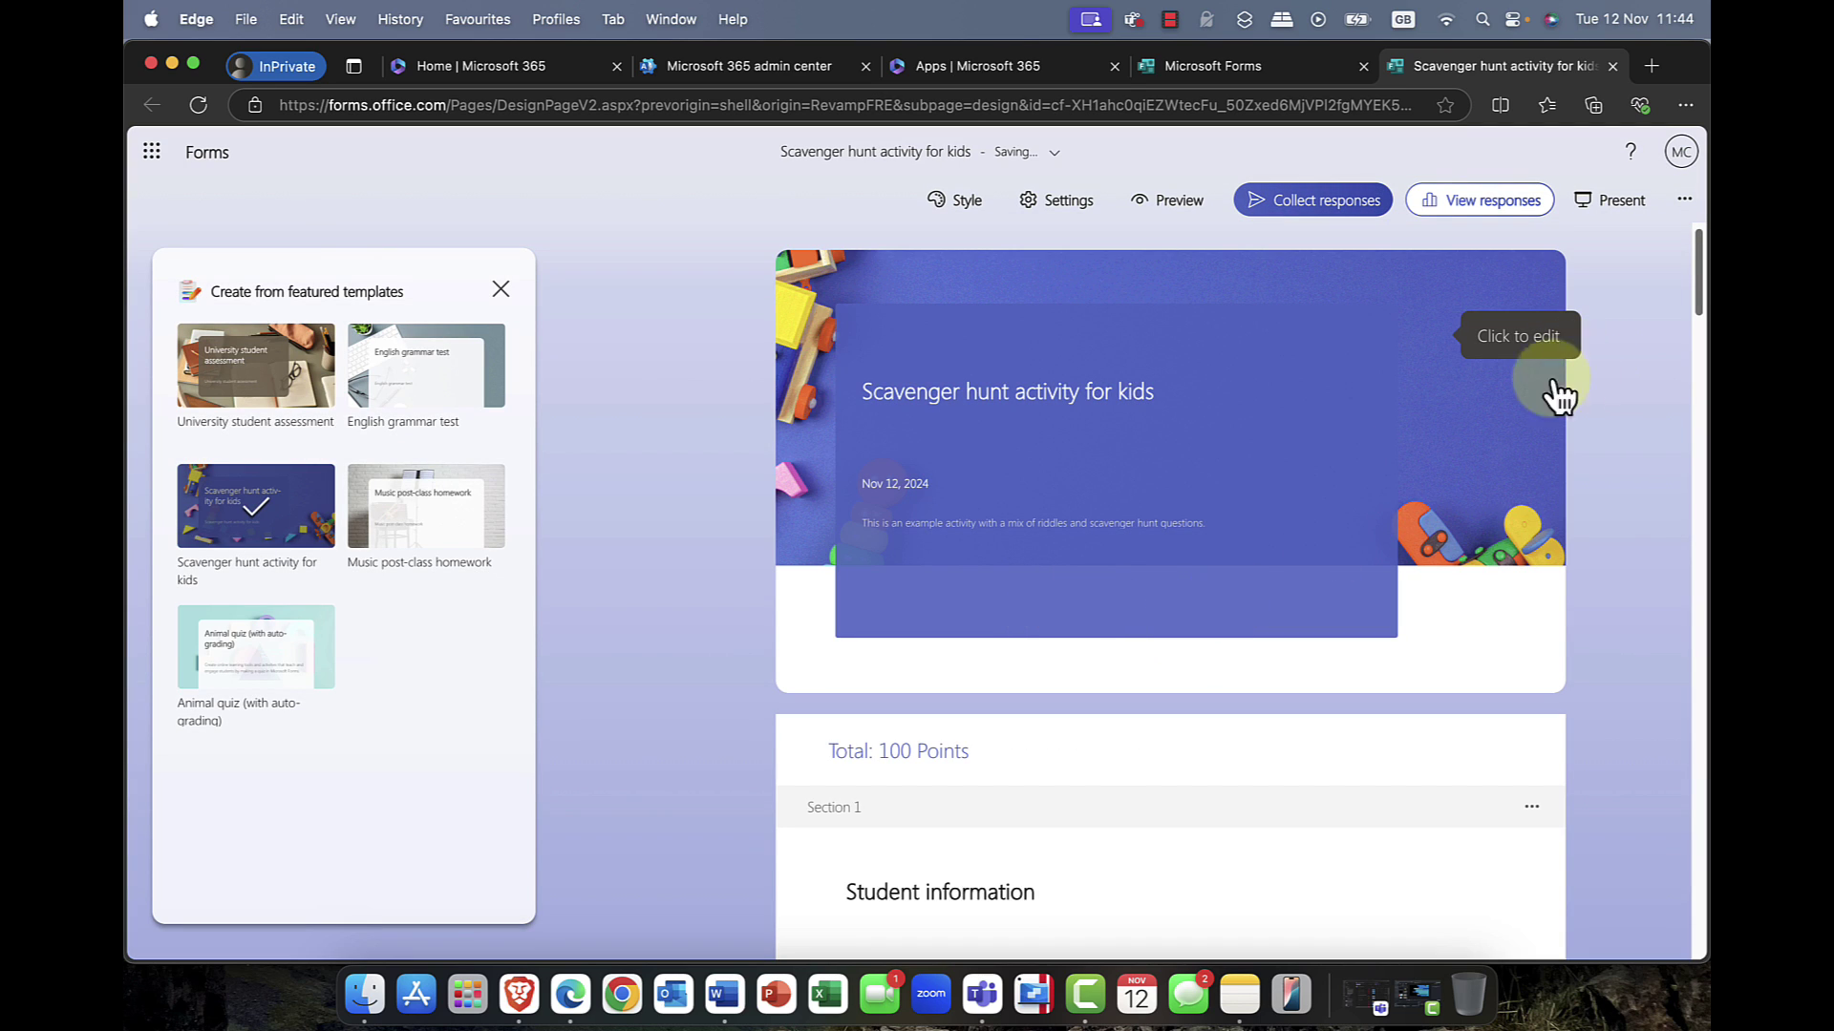
pyautogui.scroll(-10, 1428, 633)
pyautogui.scroll(-4, 1356, 619)
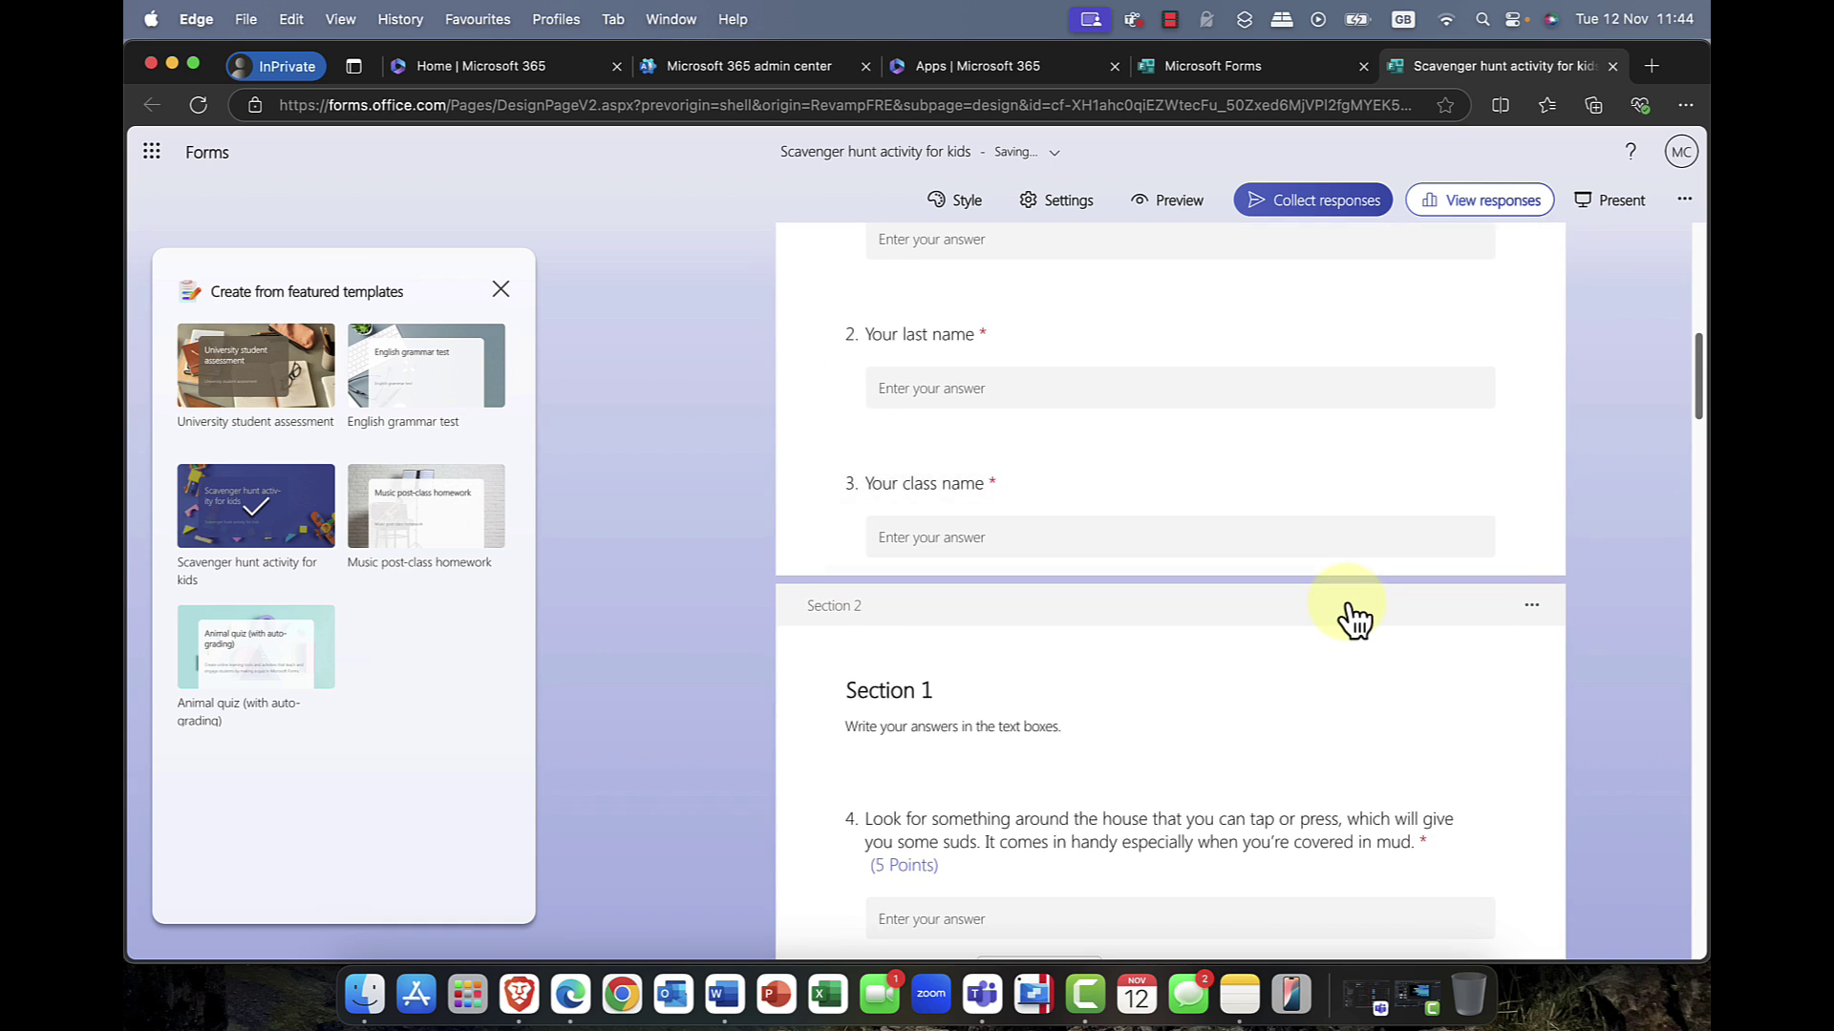
pyautogui.scroll(-4, 1349, 619)
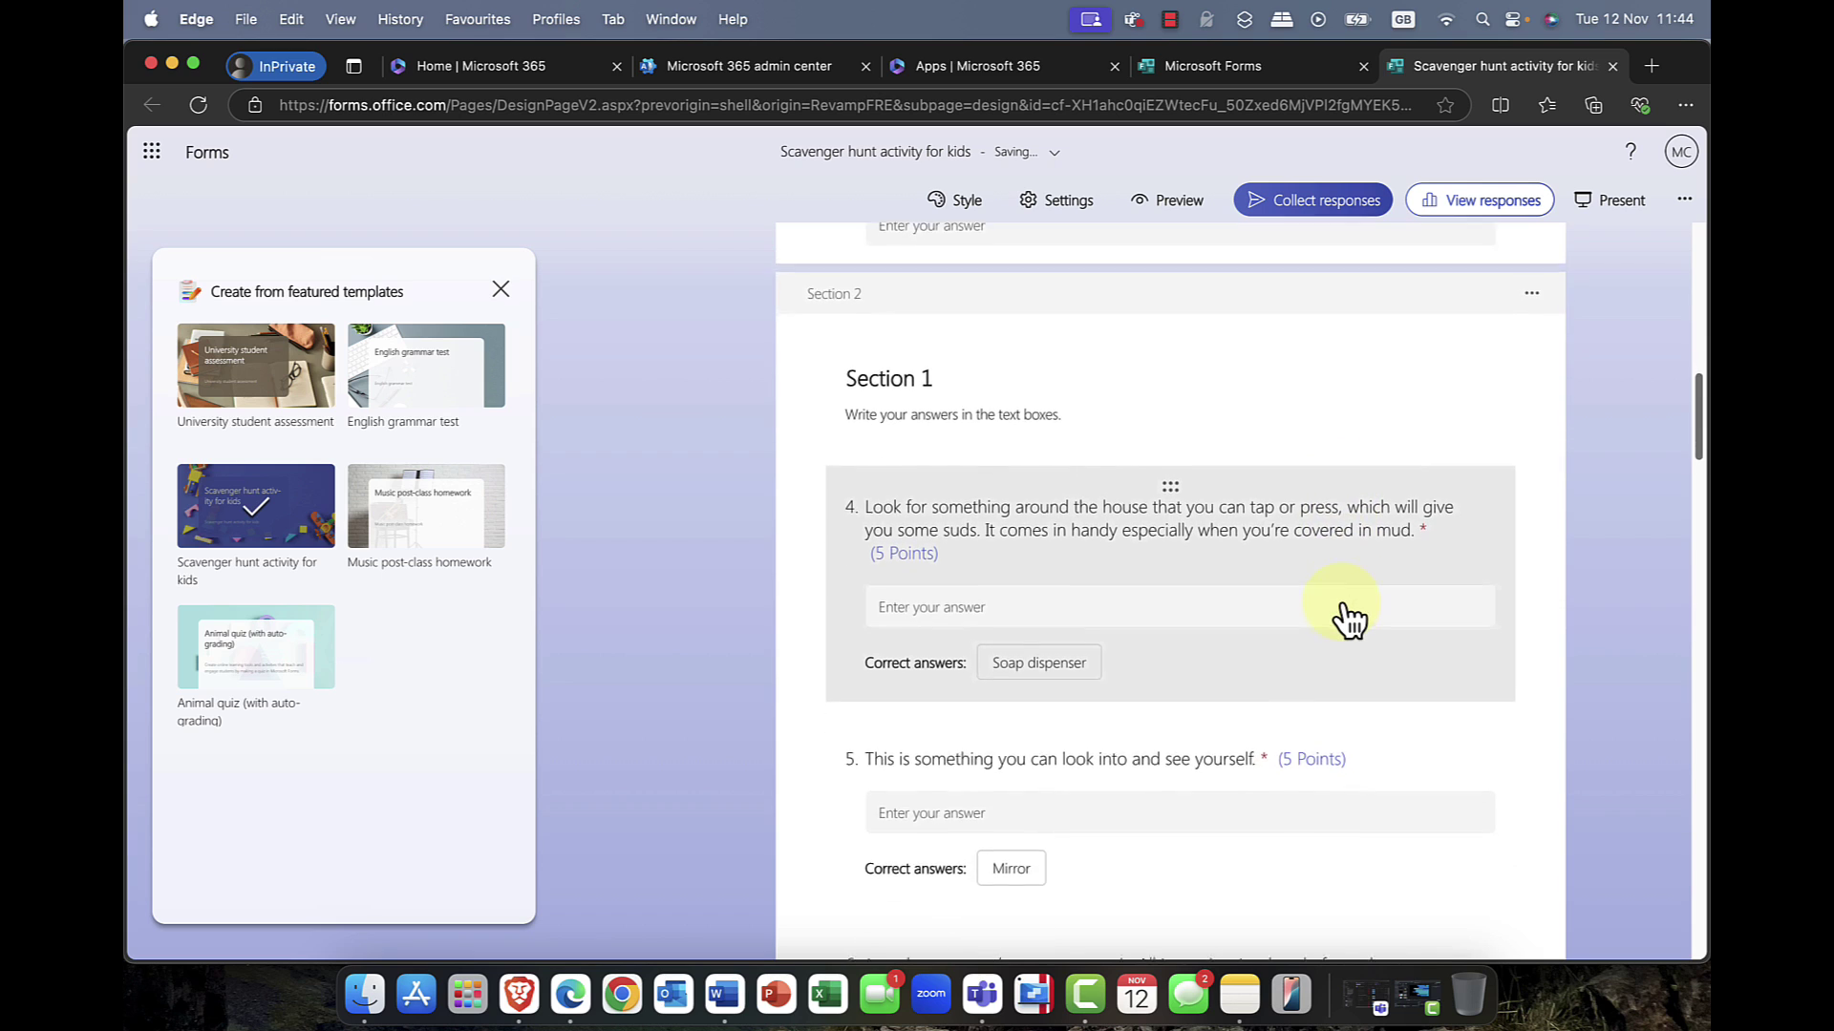
pyautogui.scroll(-12, 1327, 620)
pyautogui.scroll(-18, 1325, 621)
pyautogui.scroll(-8, 1322, 619)
pyautogui.scroll(7, 1313, 619)
pyautogui.scroll(20, 1313, 619)
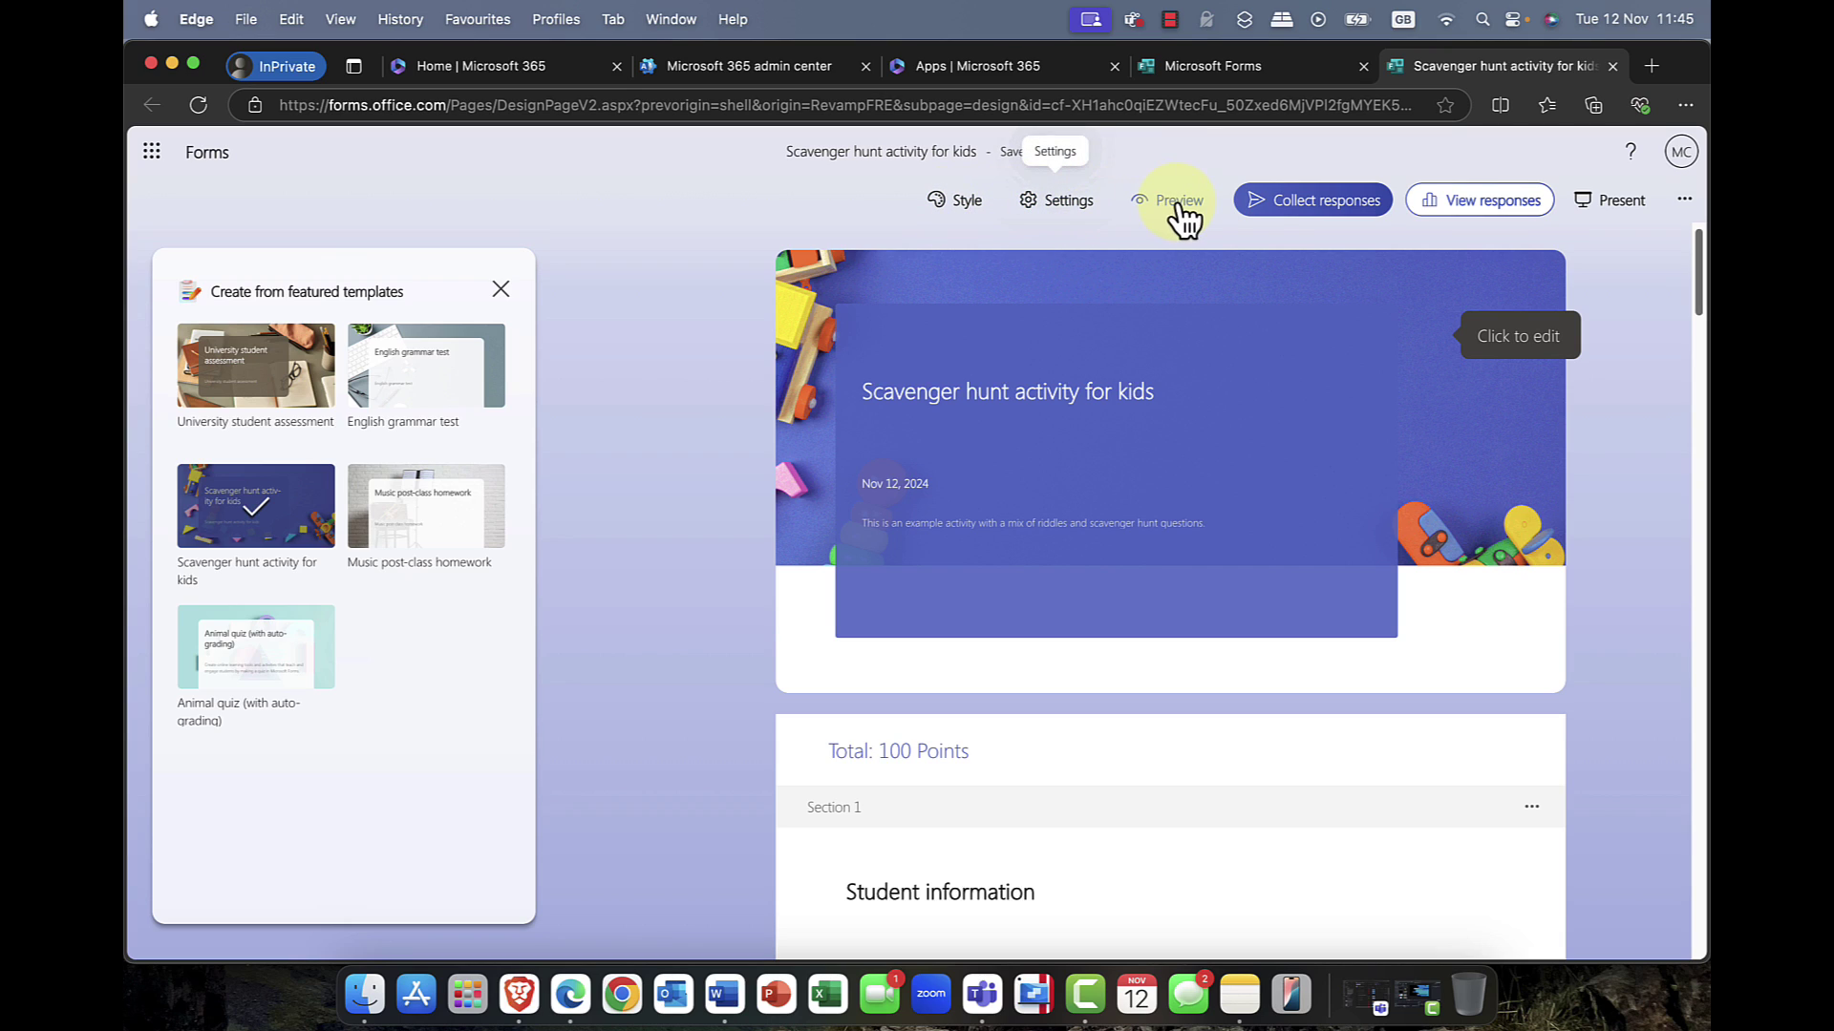
pyautogui.click(1338, 220)
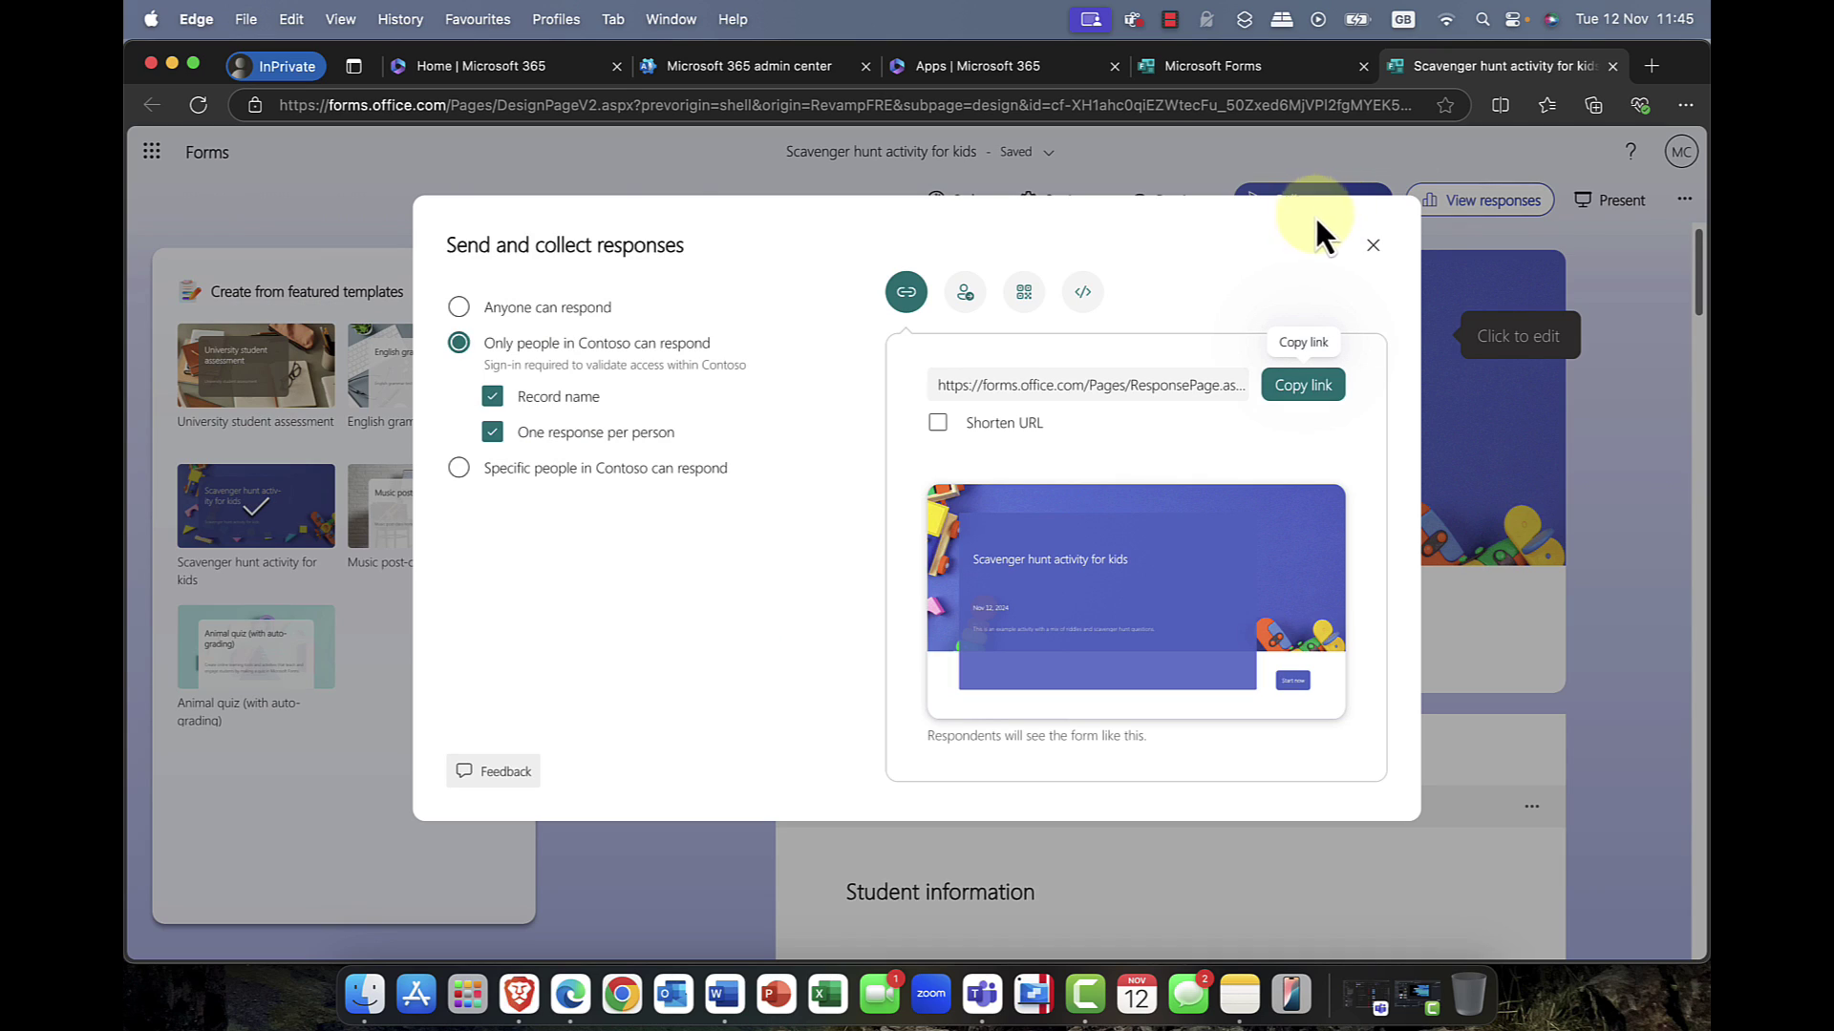
pyautogui.click(1371, 250)
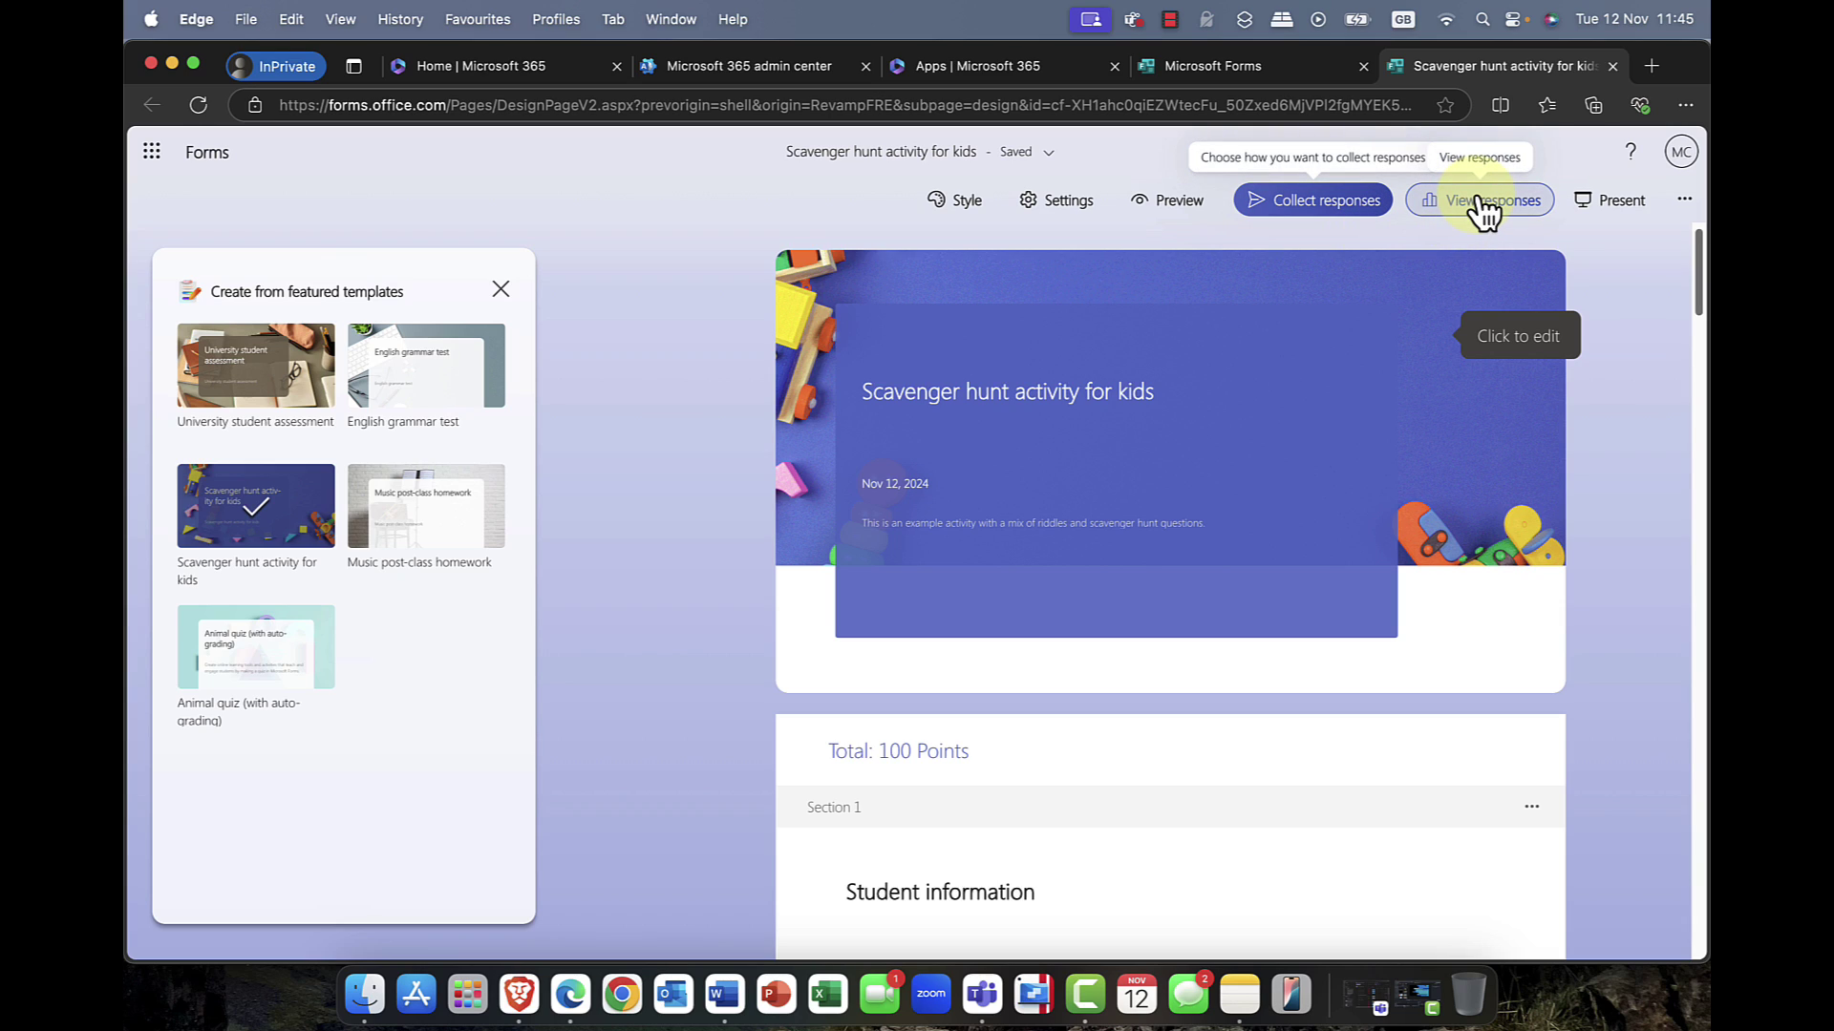
pyautogui.click(1611, 202)
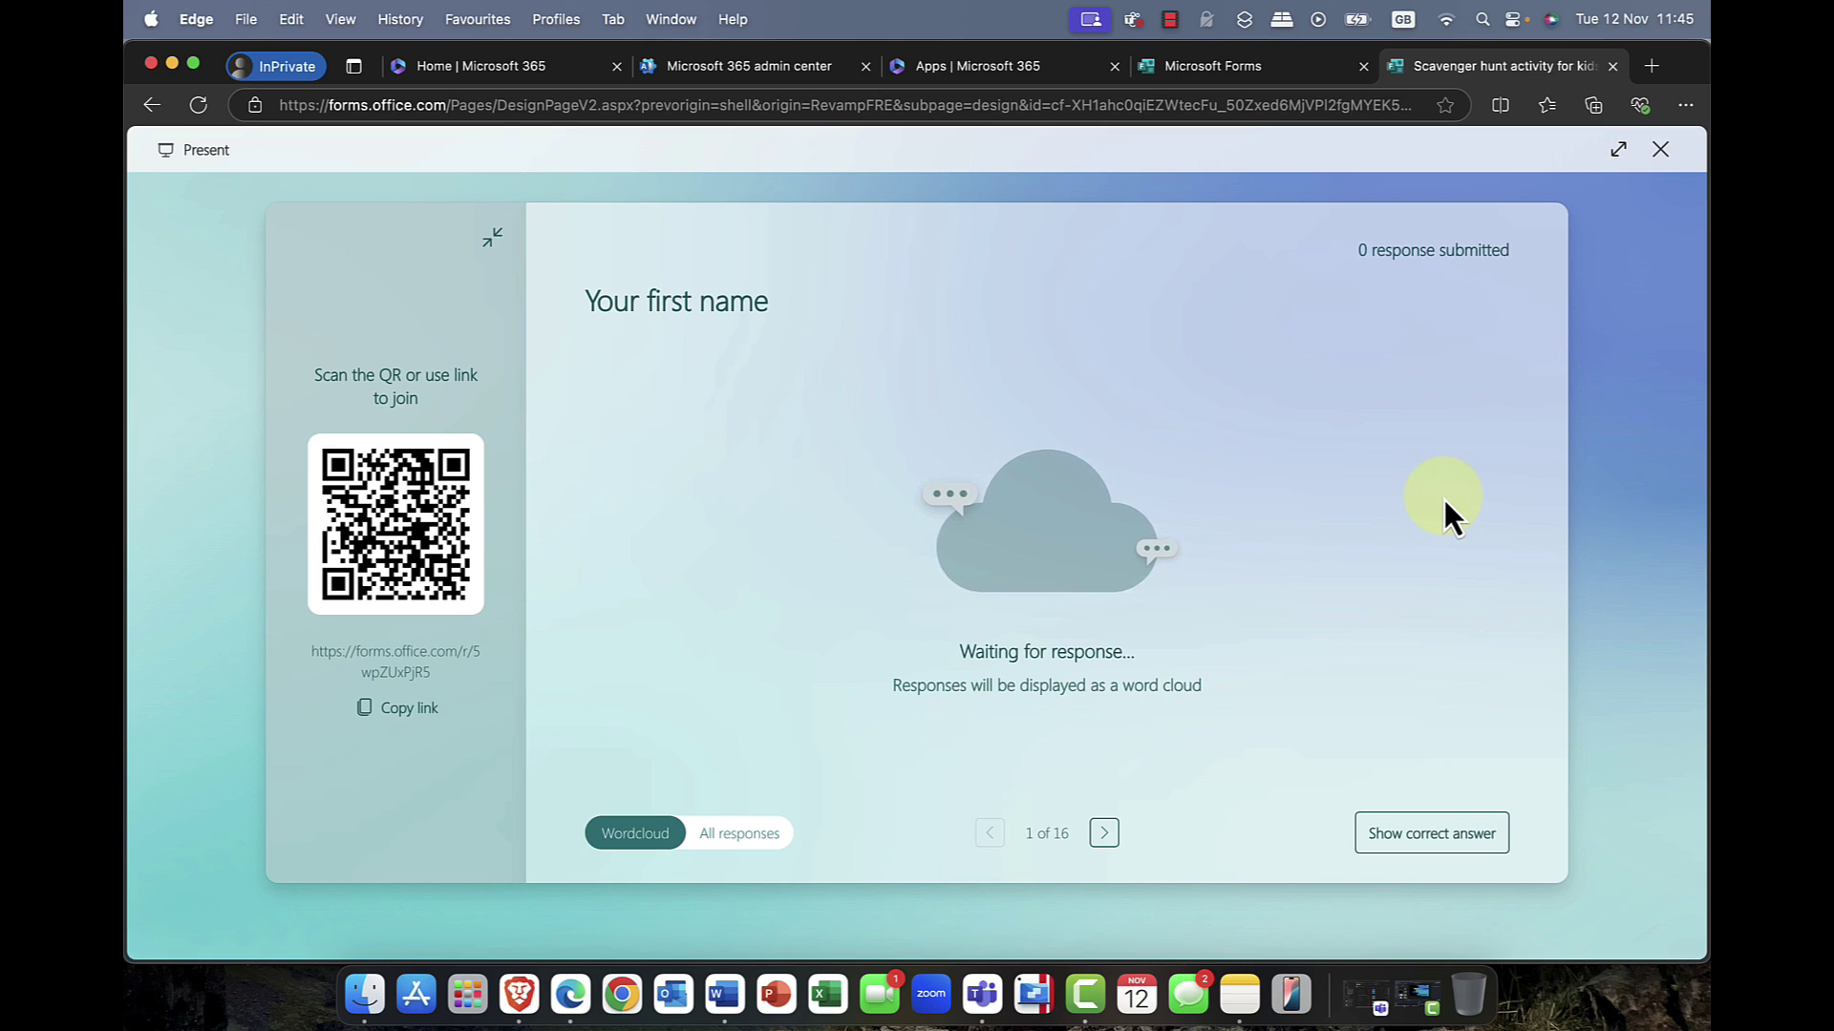
pyautogui.click(1450, 835)
pyautogui.click(1452, 841)
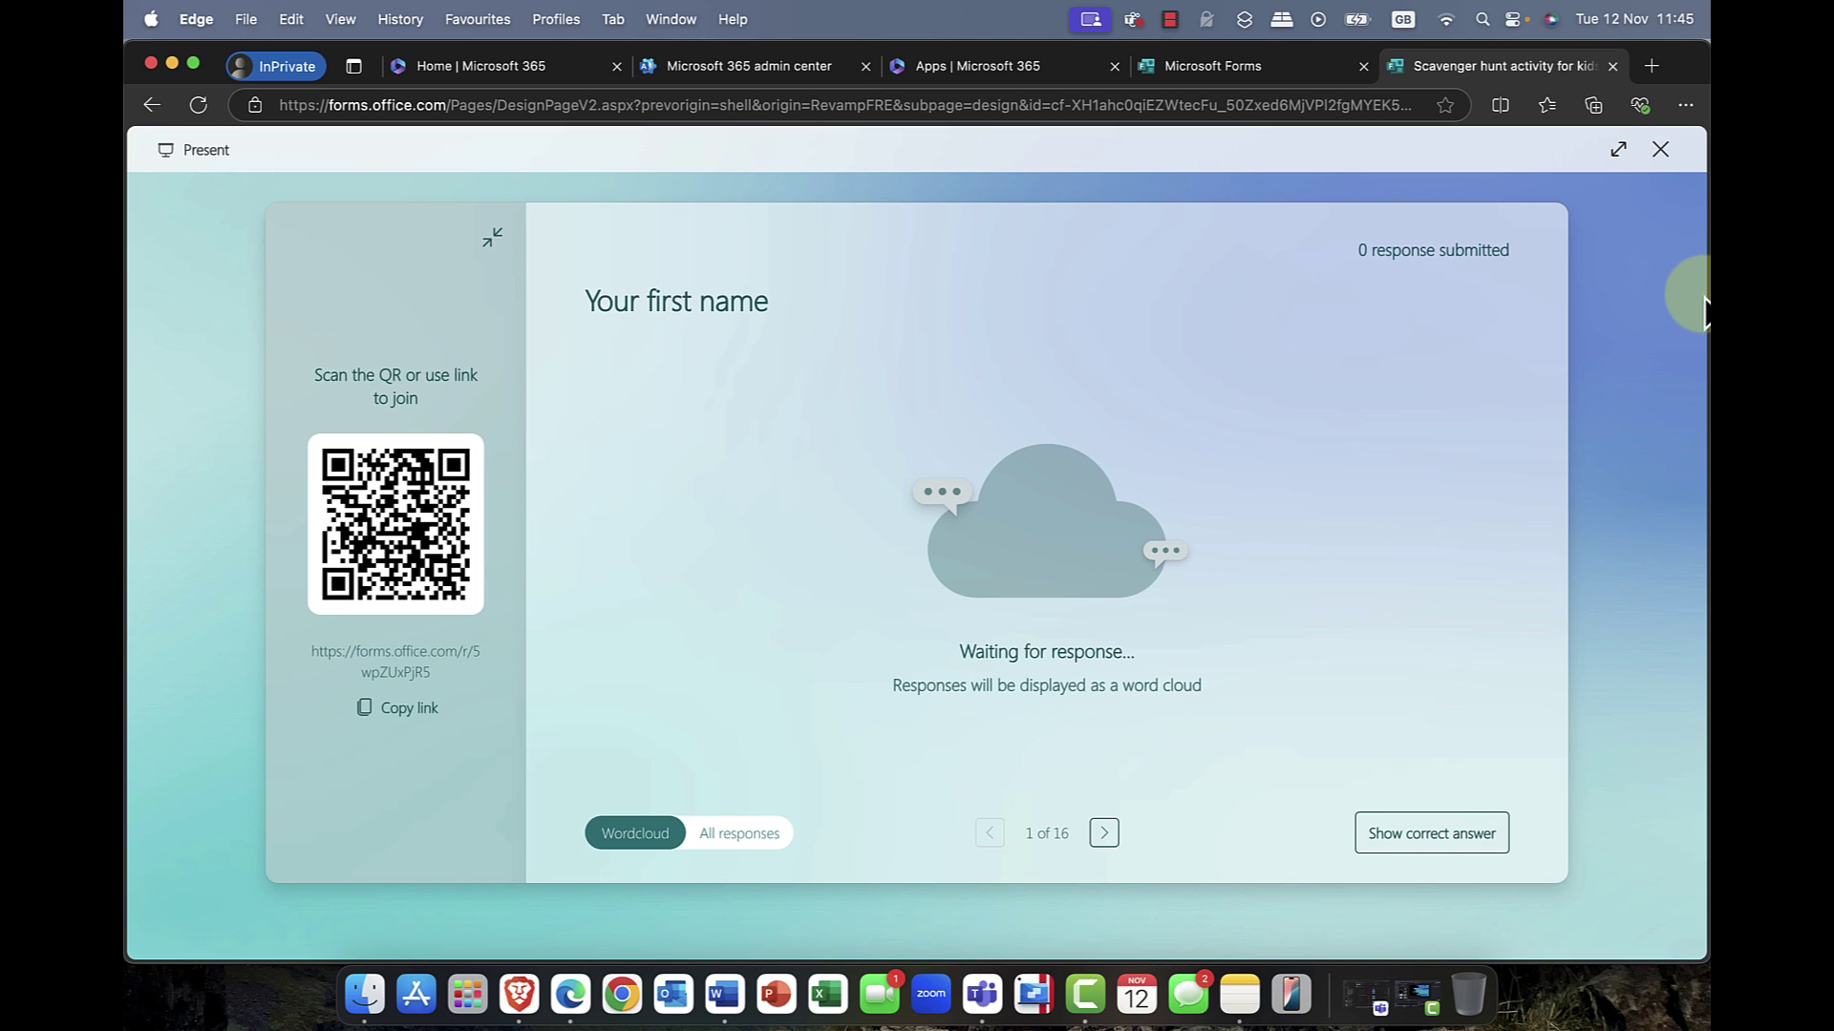
pyautogui.click(1661, 153)
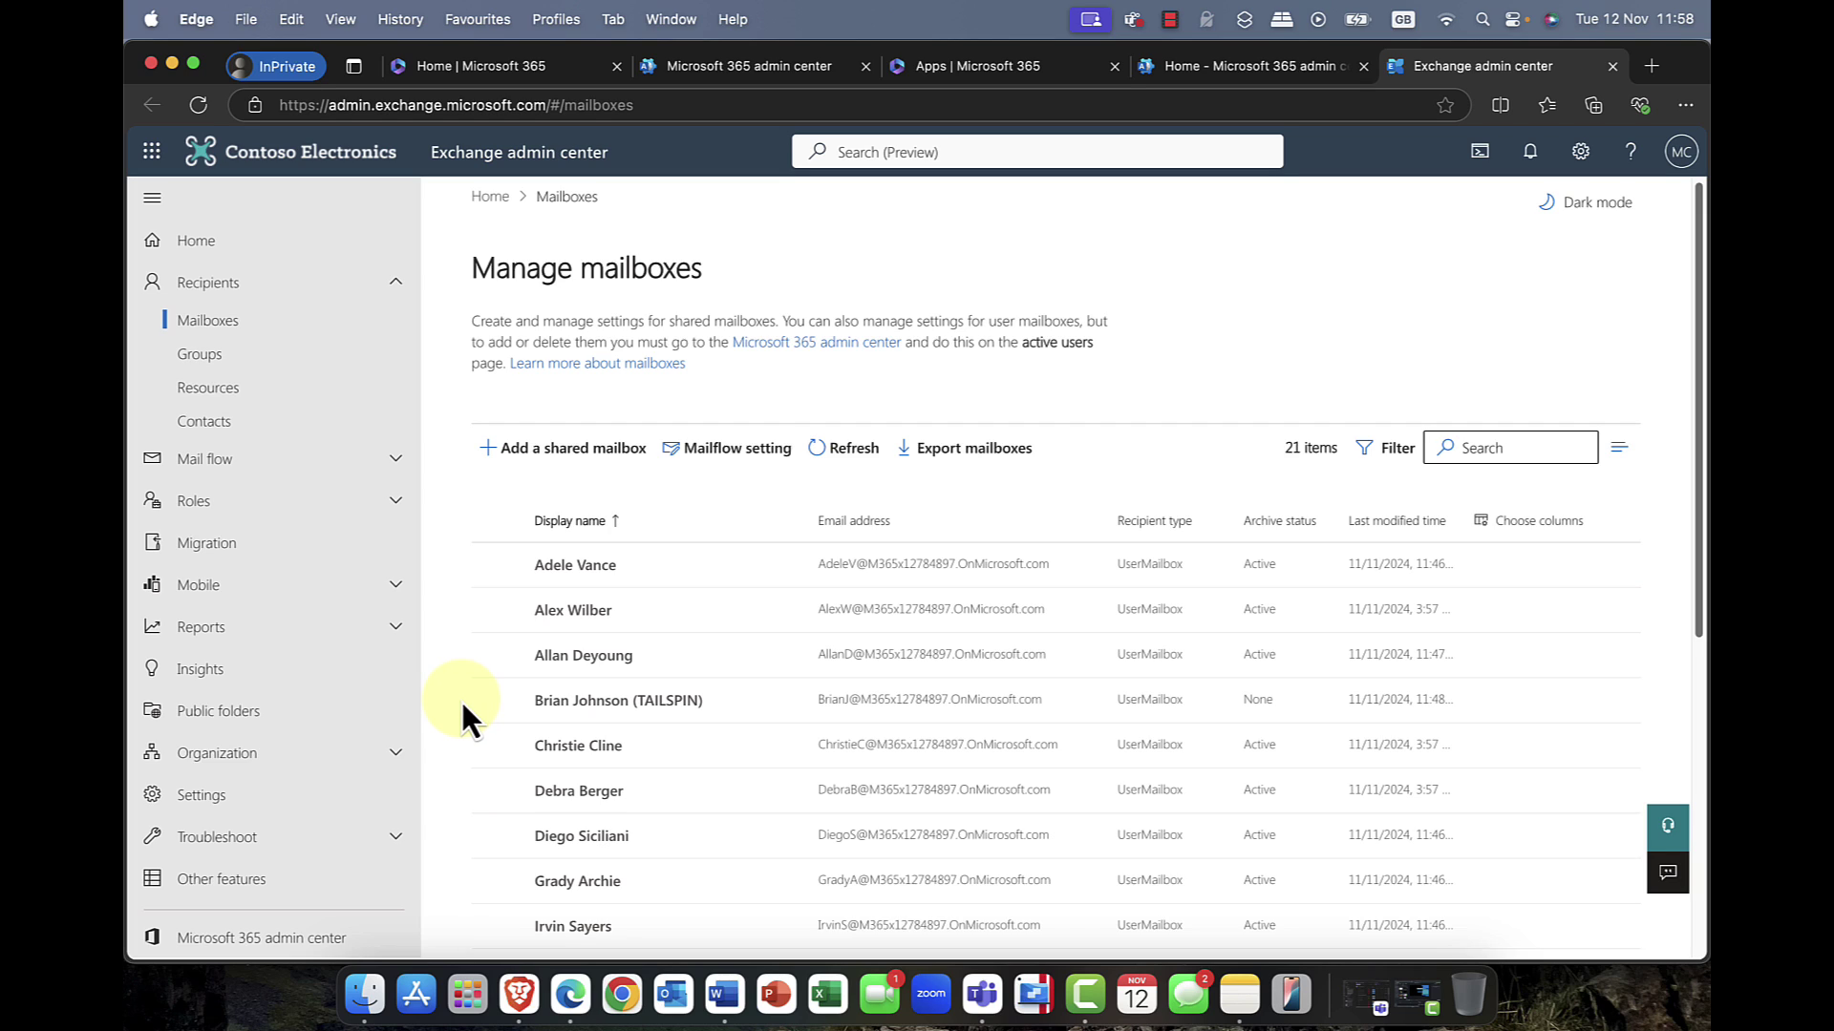
pyautogui.click(223, 543)
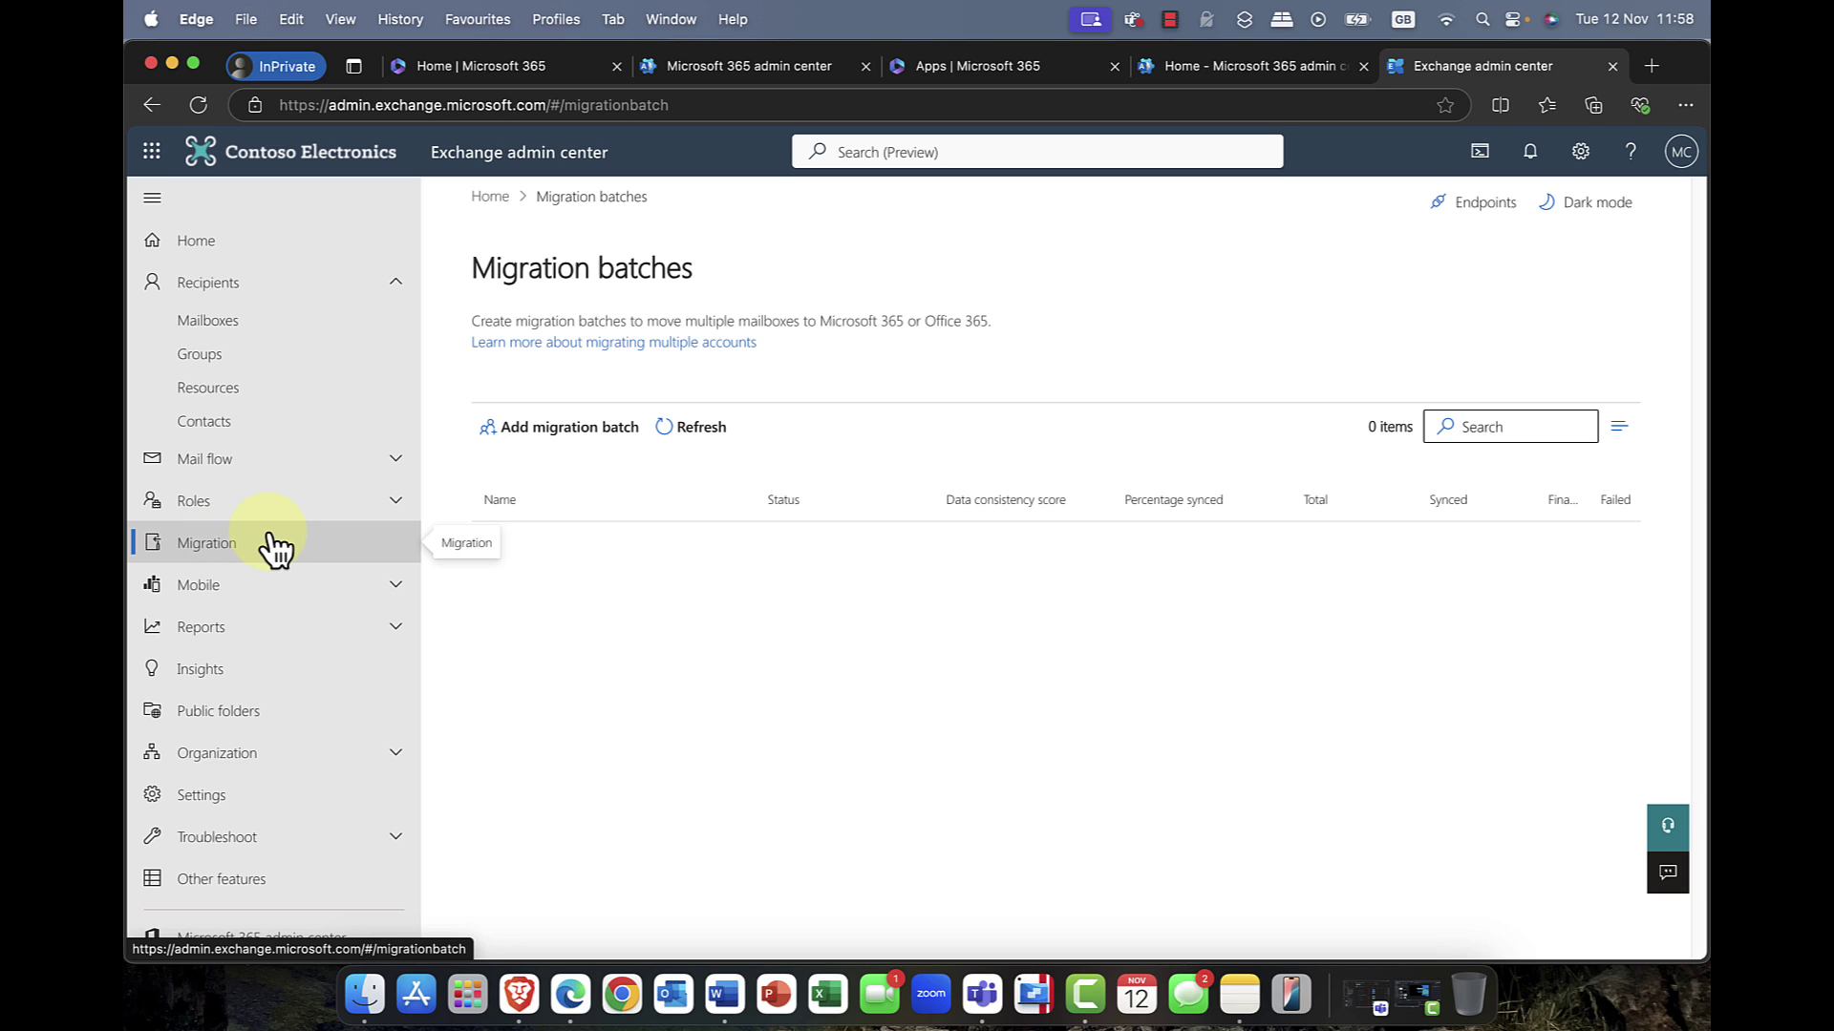
pyautogui.click(204, 250)
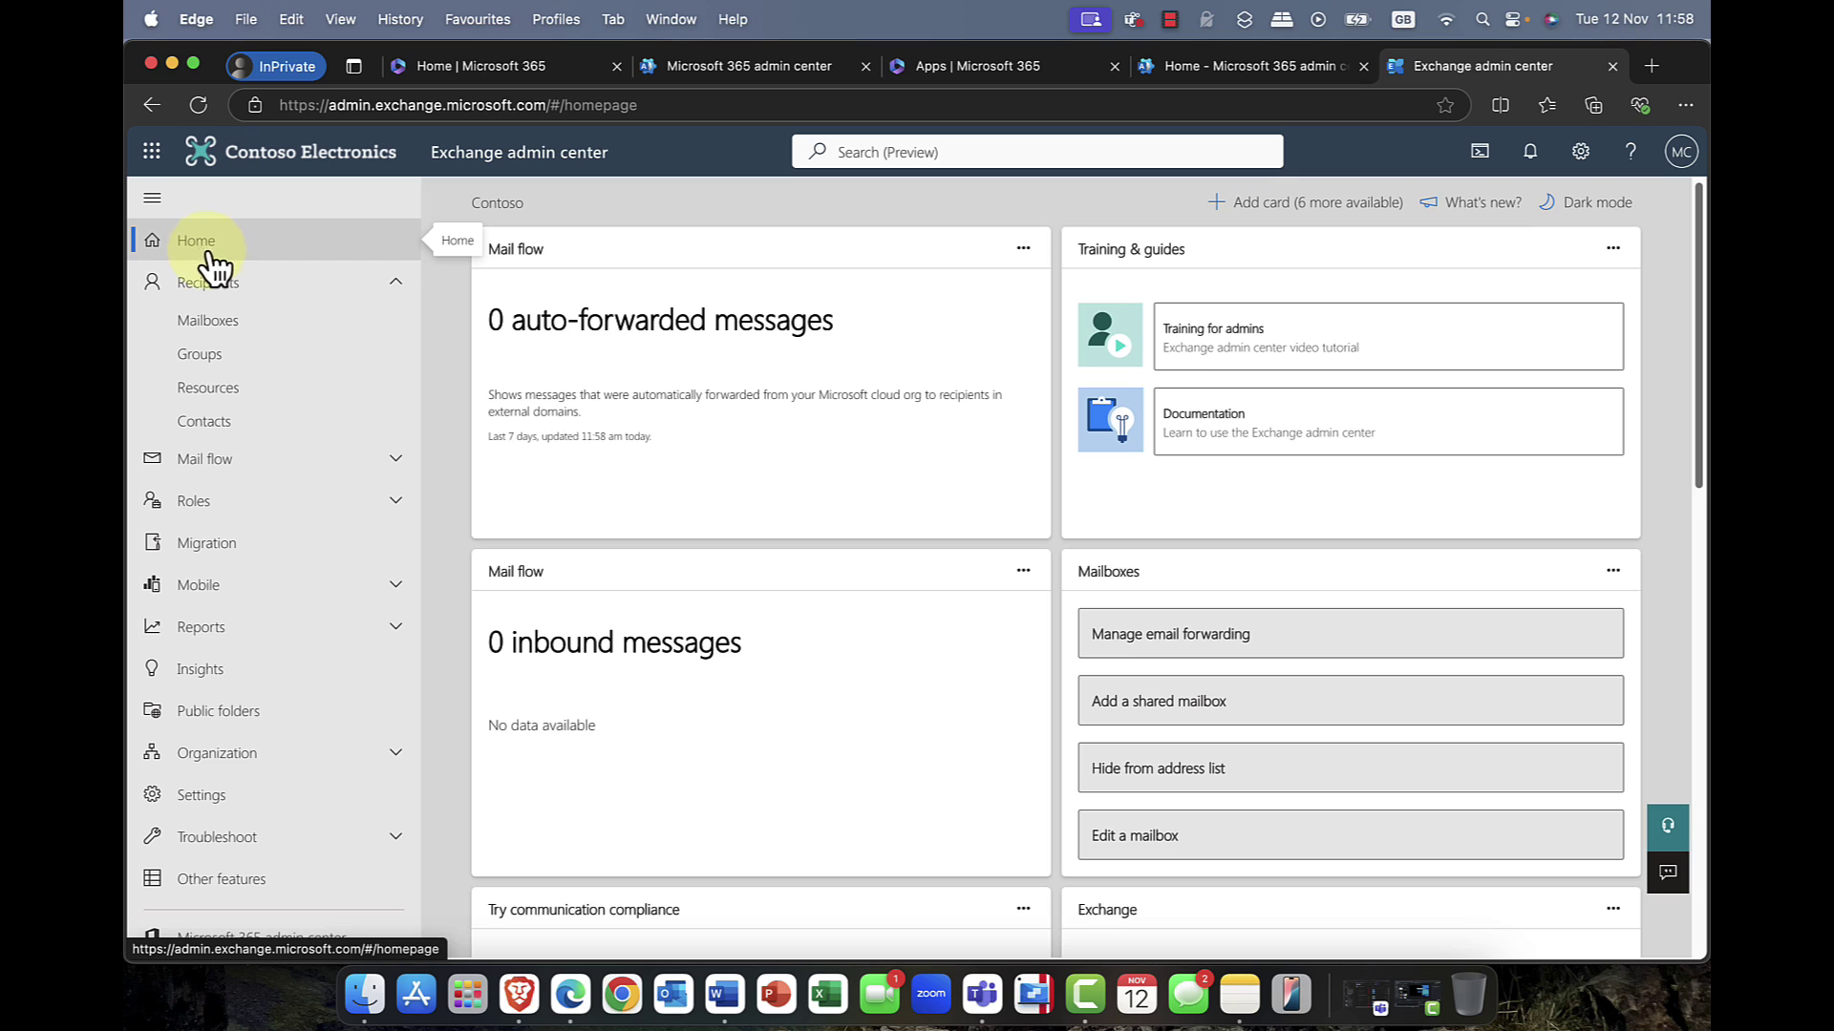
pyautogui.click(226, 332)
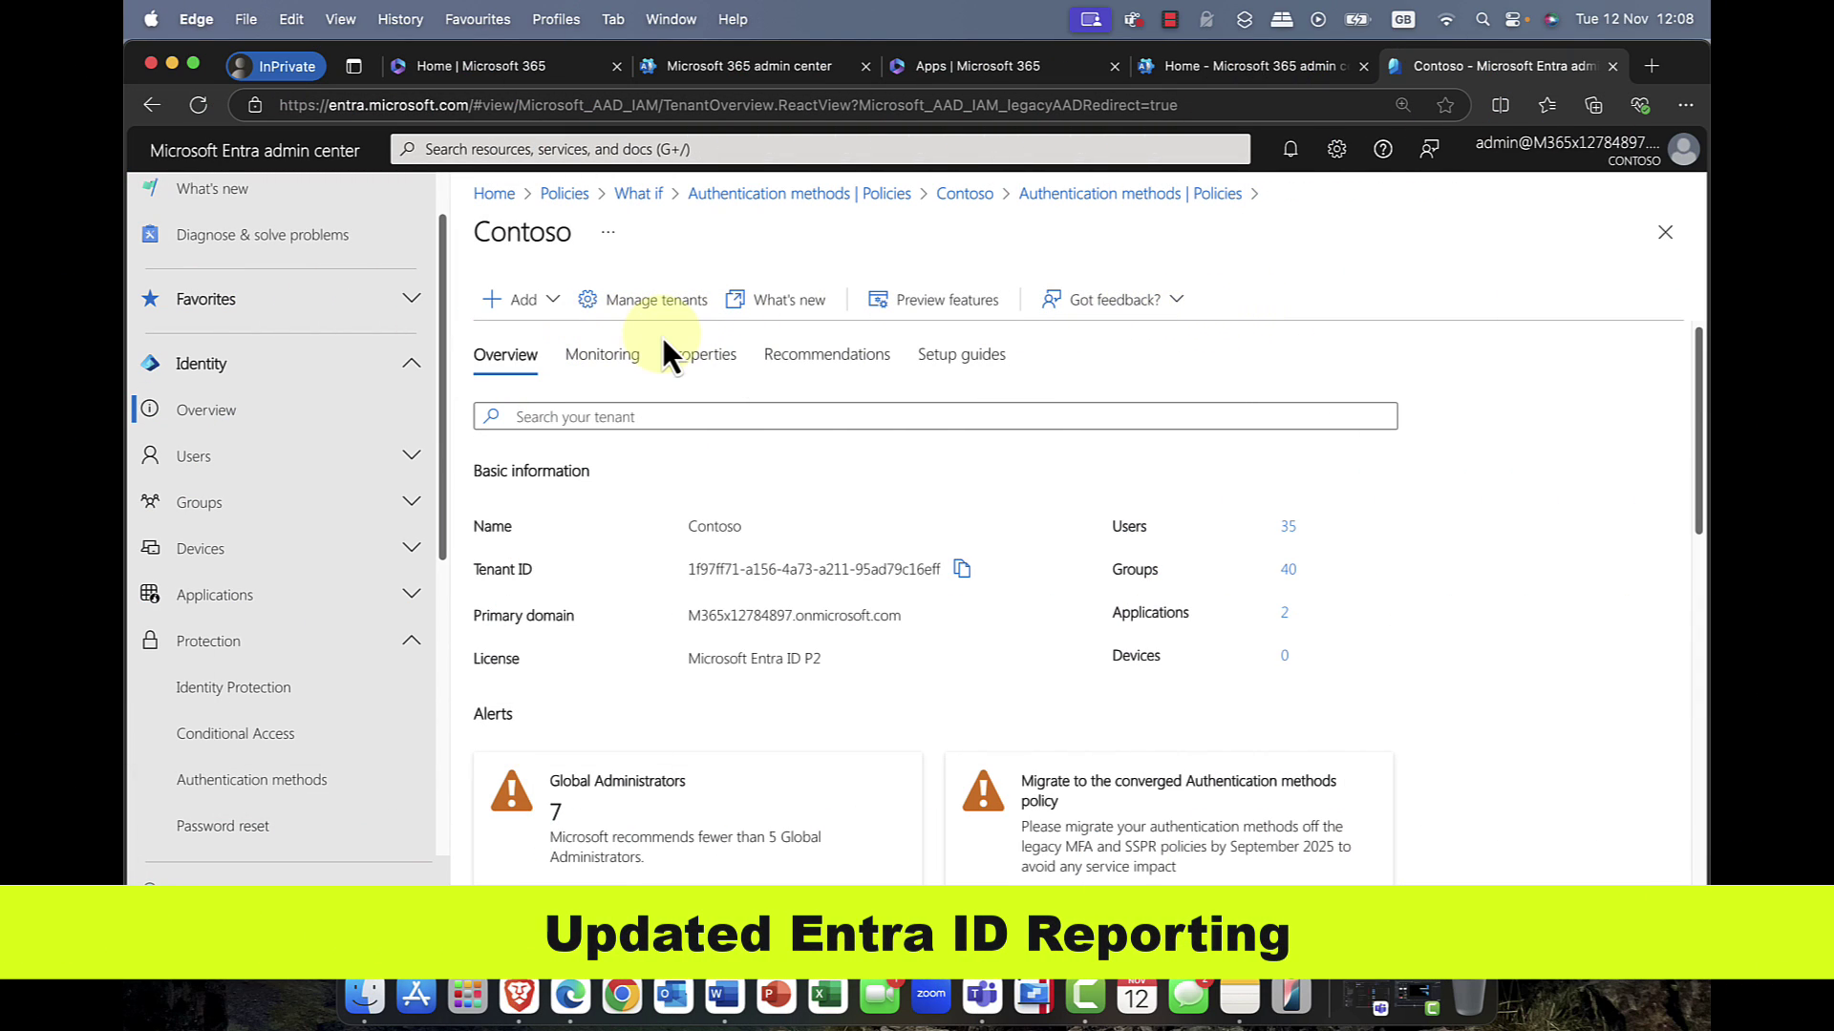
# View the Authentication methods Activity report: 2 of 35 users MFA-capable
pyautogui.click(254, 779)
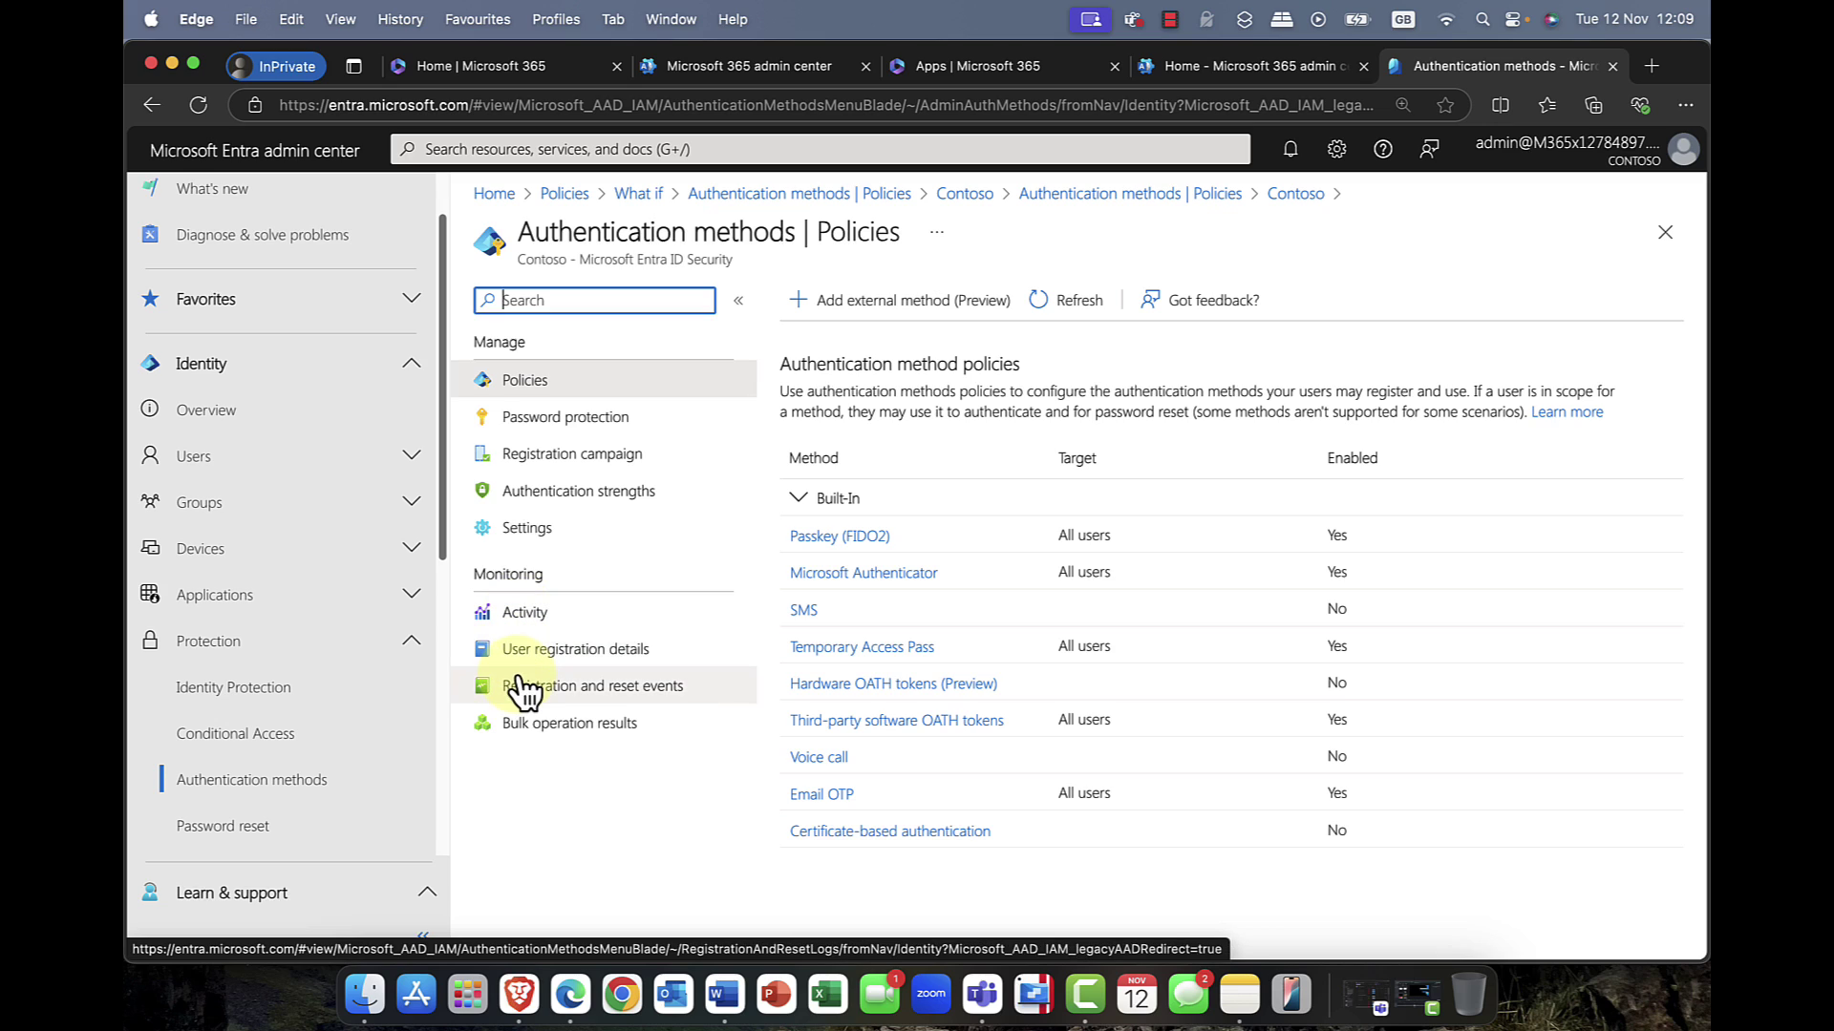
pyautogui.click(524, 621)
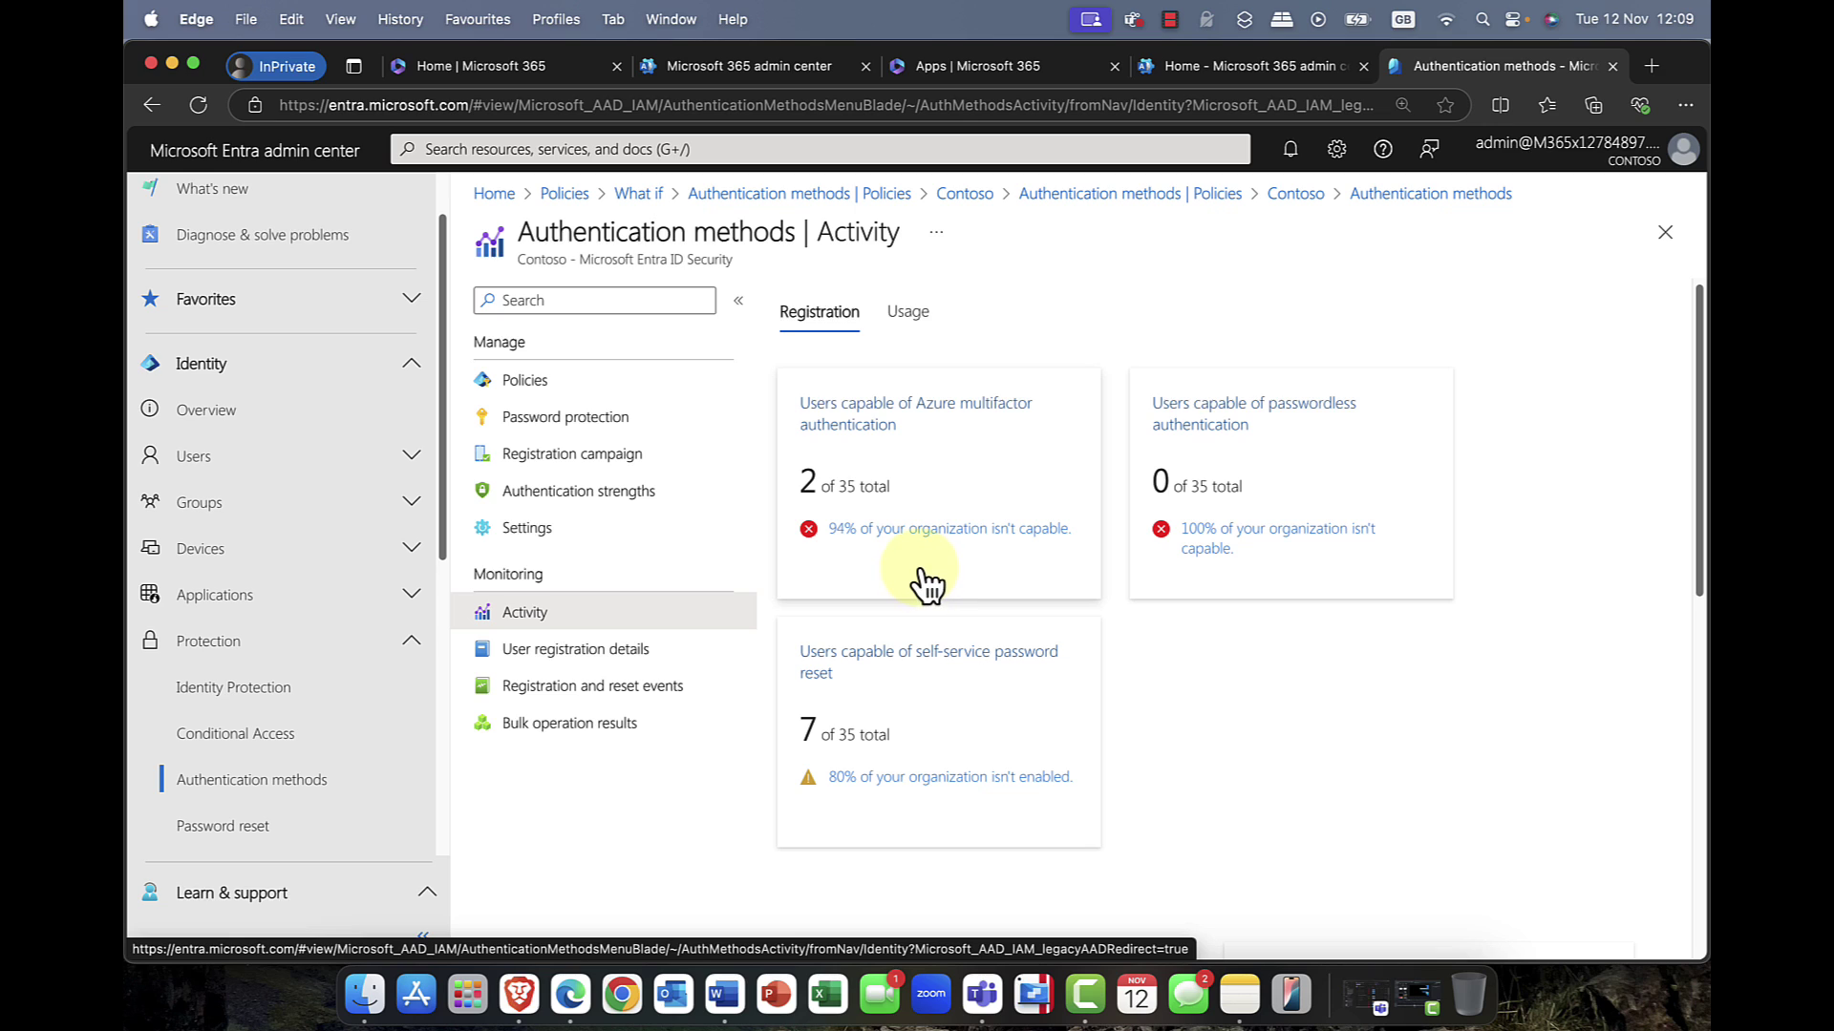
# Review the 94% of users not MFA capable, then open the User registration details report
pyautogui.click(920, 531)
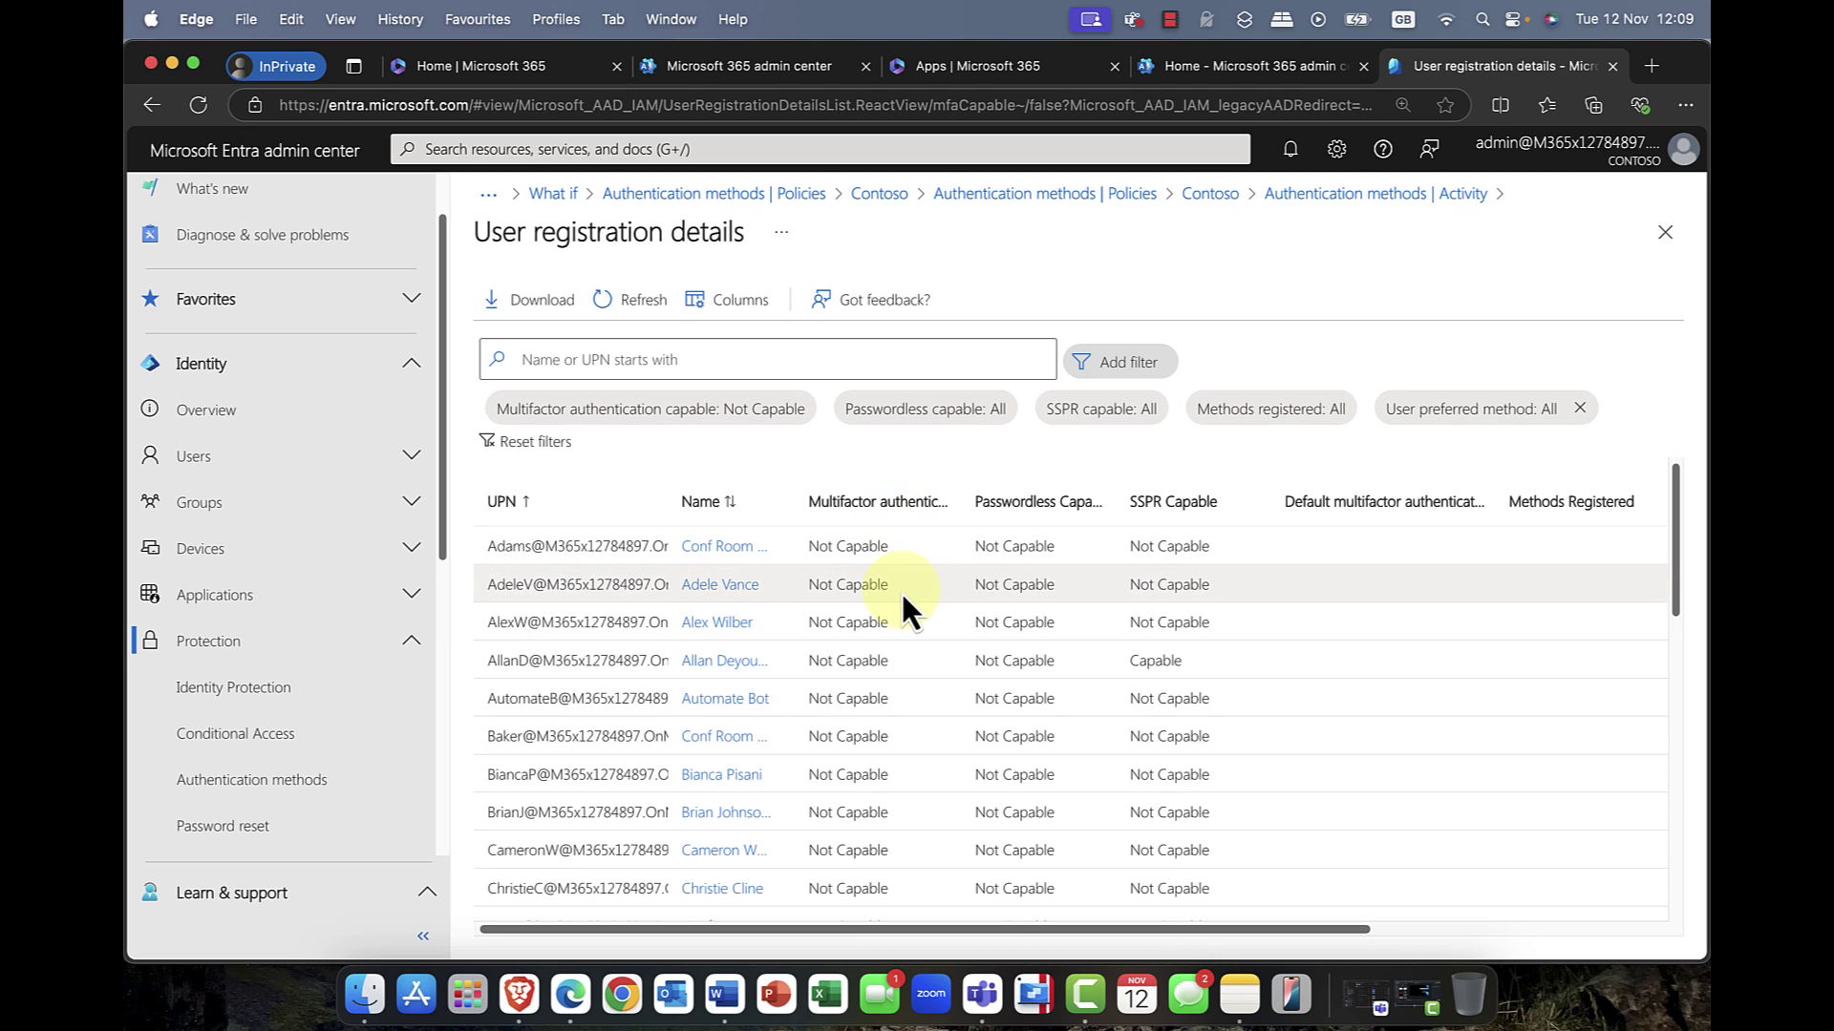
pyautogui.scroll(-1, 884, 687)
pyautogui.scroll(-10, 880, 679)
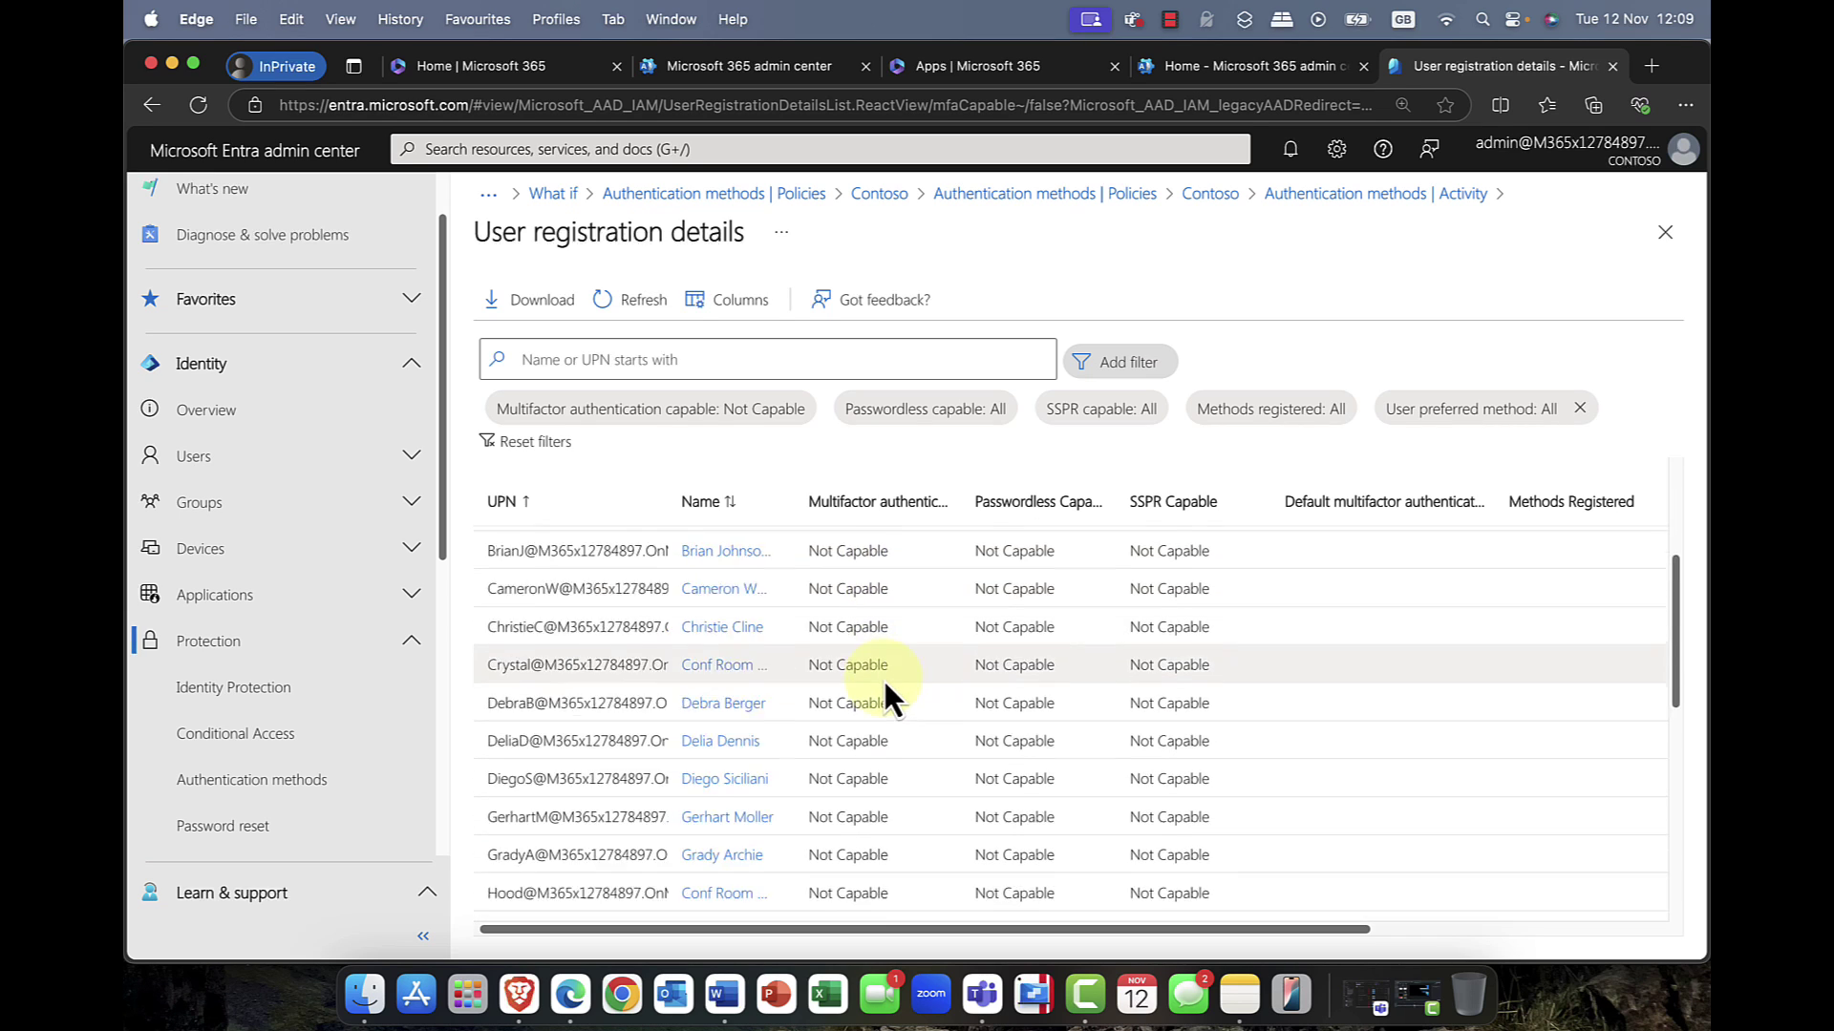
pyautogui.scroll(12, 883, 673)
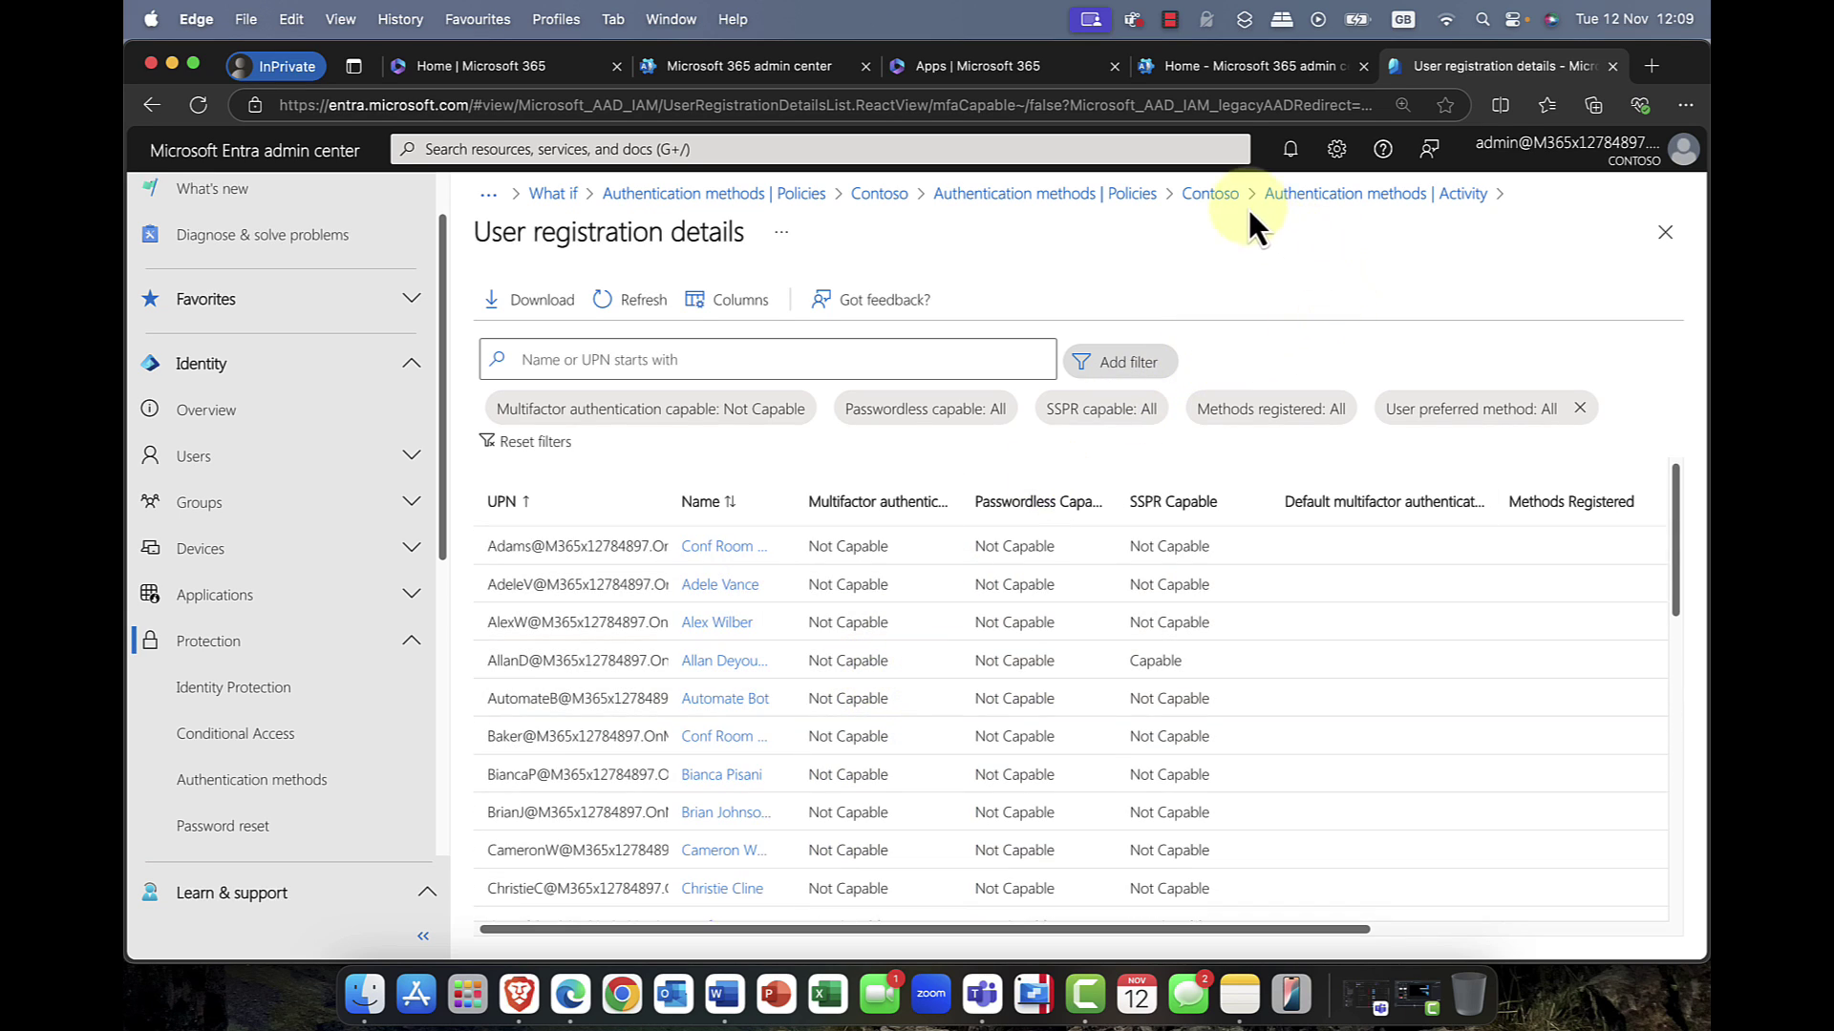
pyautogui.click(1322, 196)
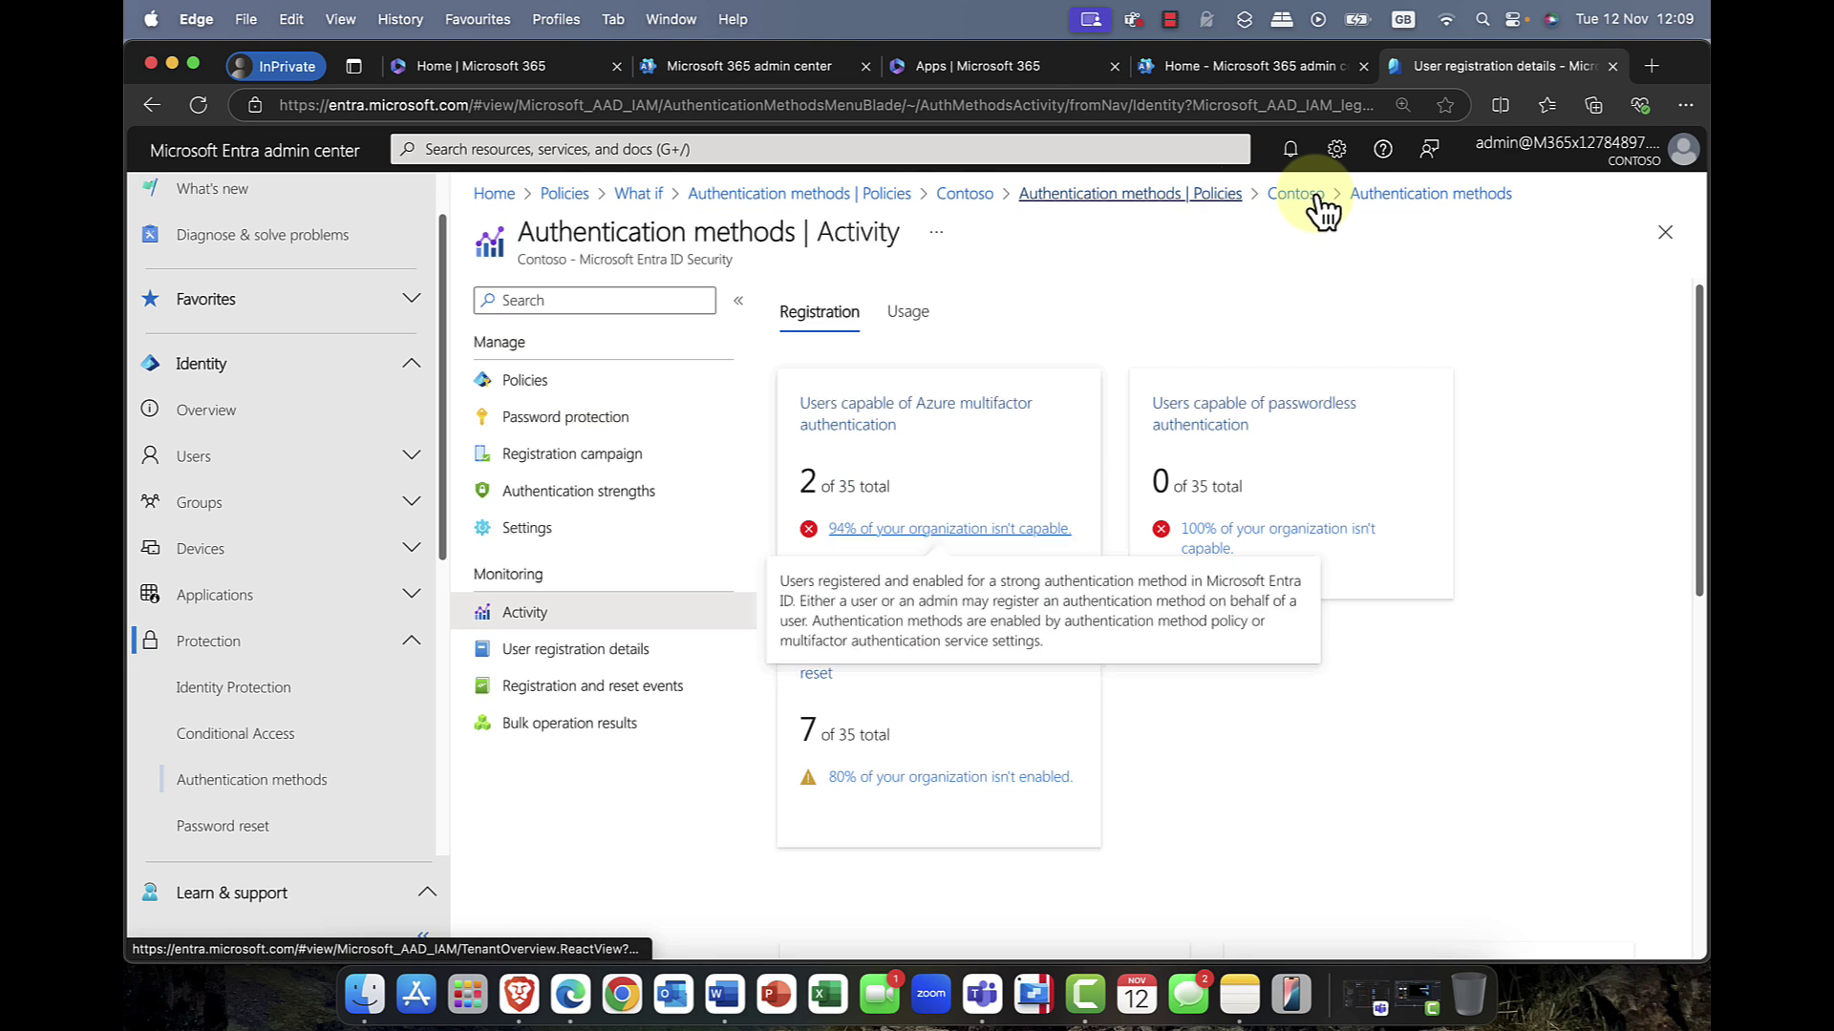
pyautogui.click(567, 657)
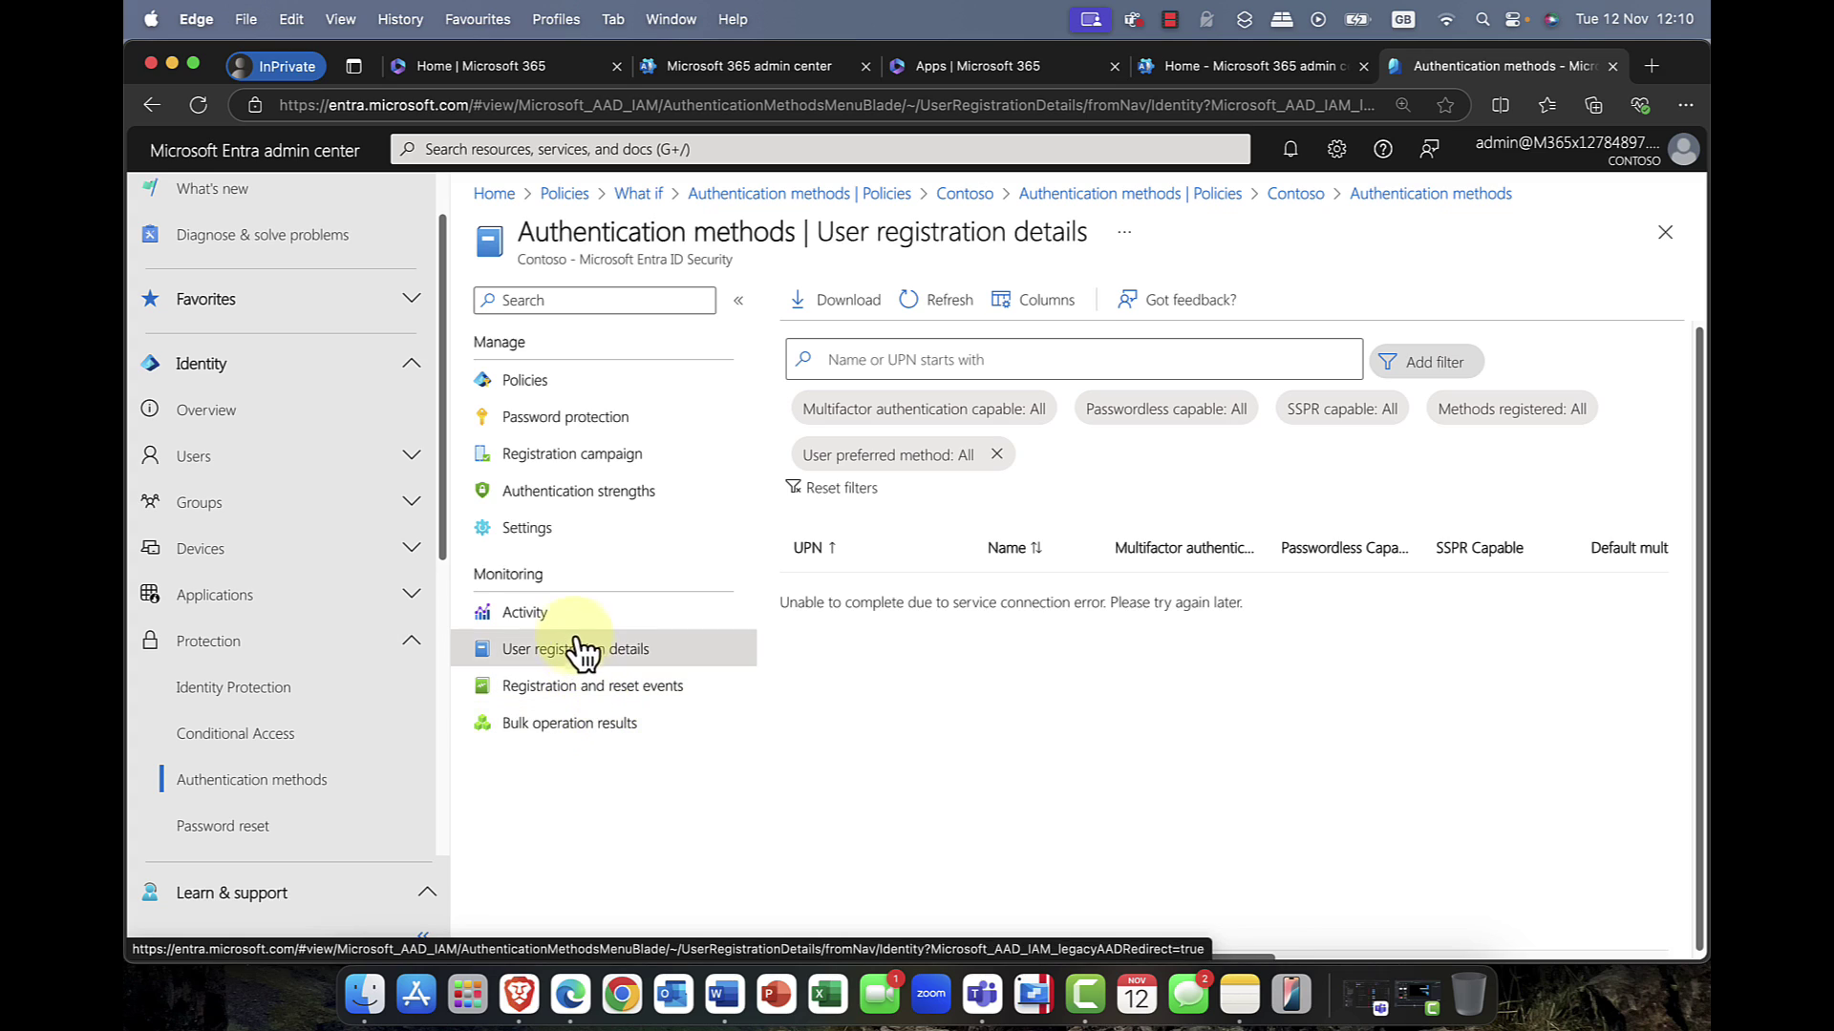
# Open Authentication methods Settings, leaving Report suspicious activity as Microsoft managed
pyautogui.click(541, 531)
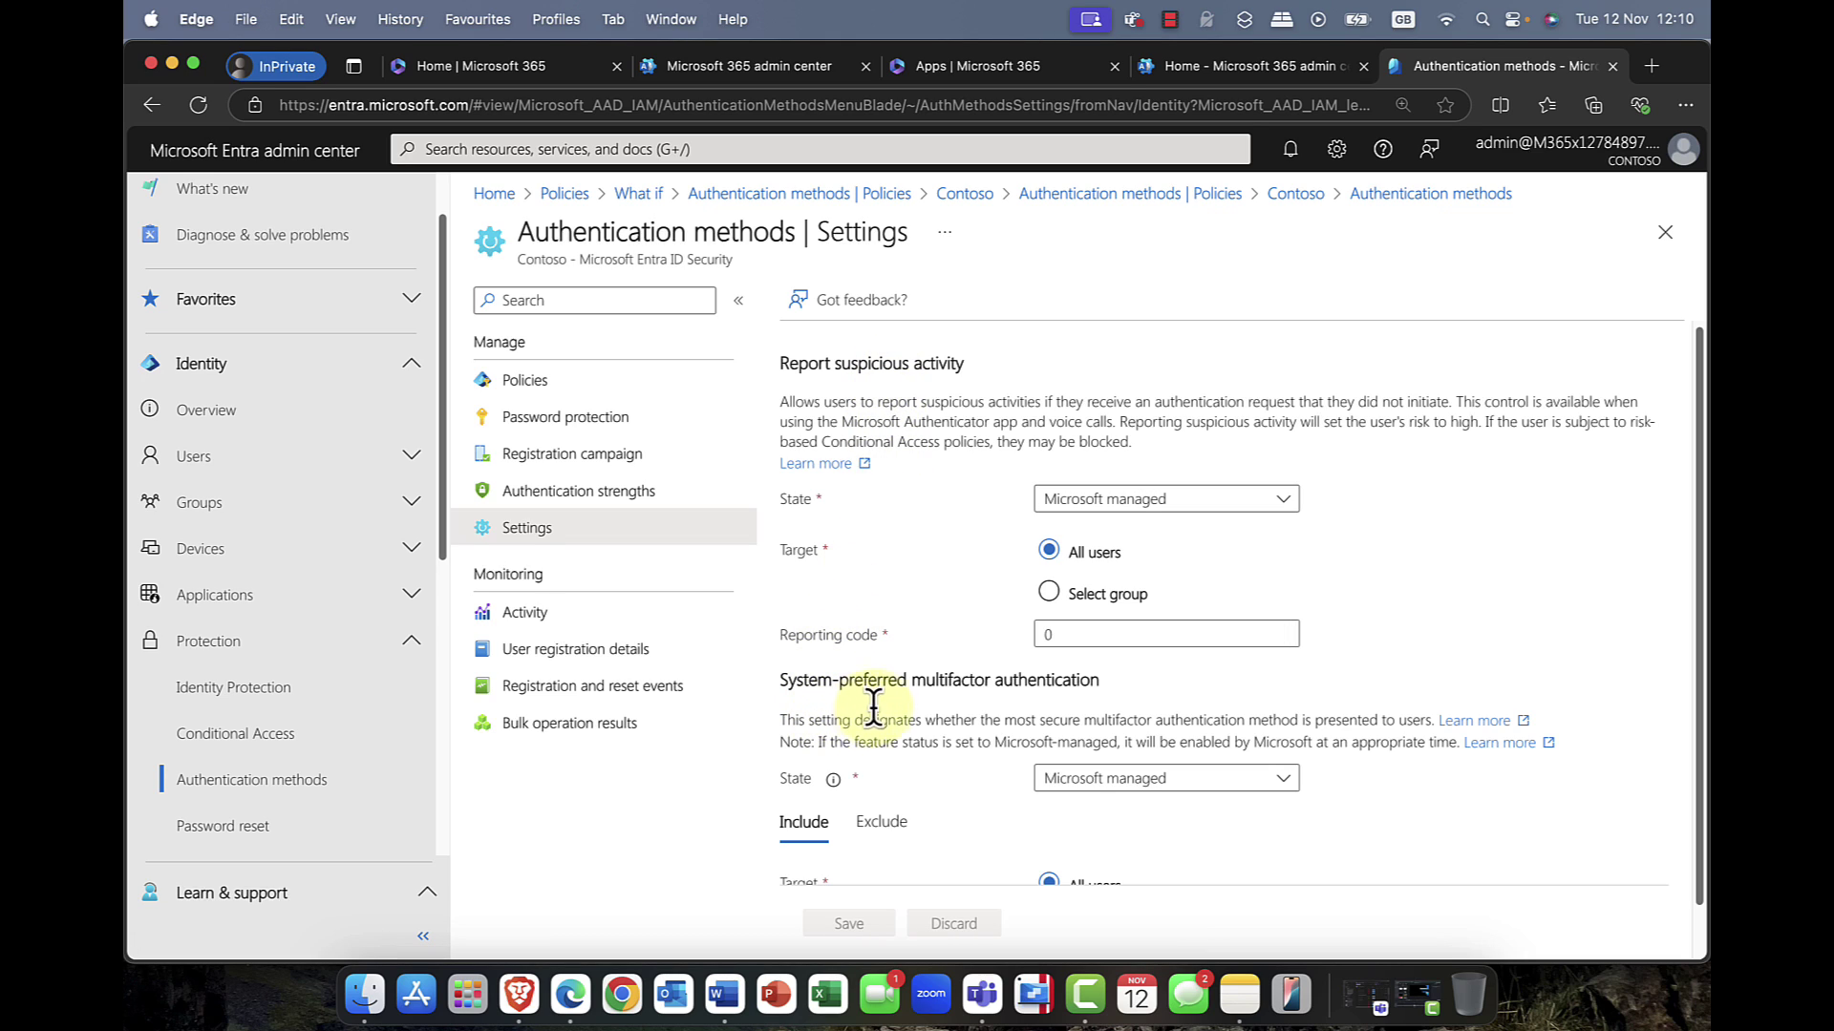
pyautogui.scroll(-1, 1012, 707)
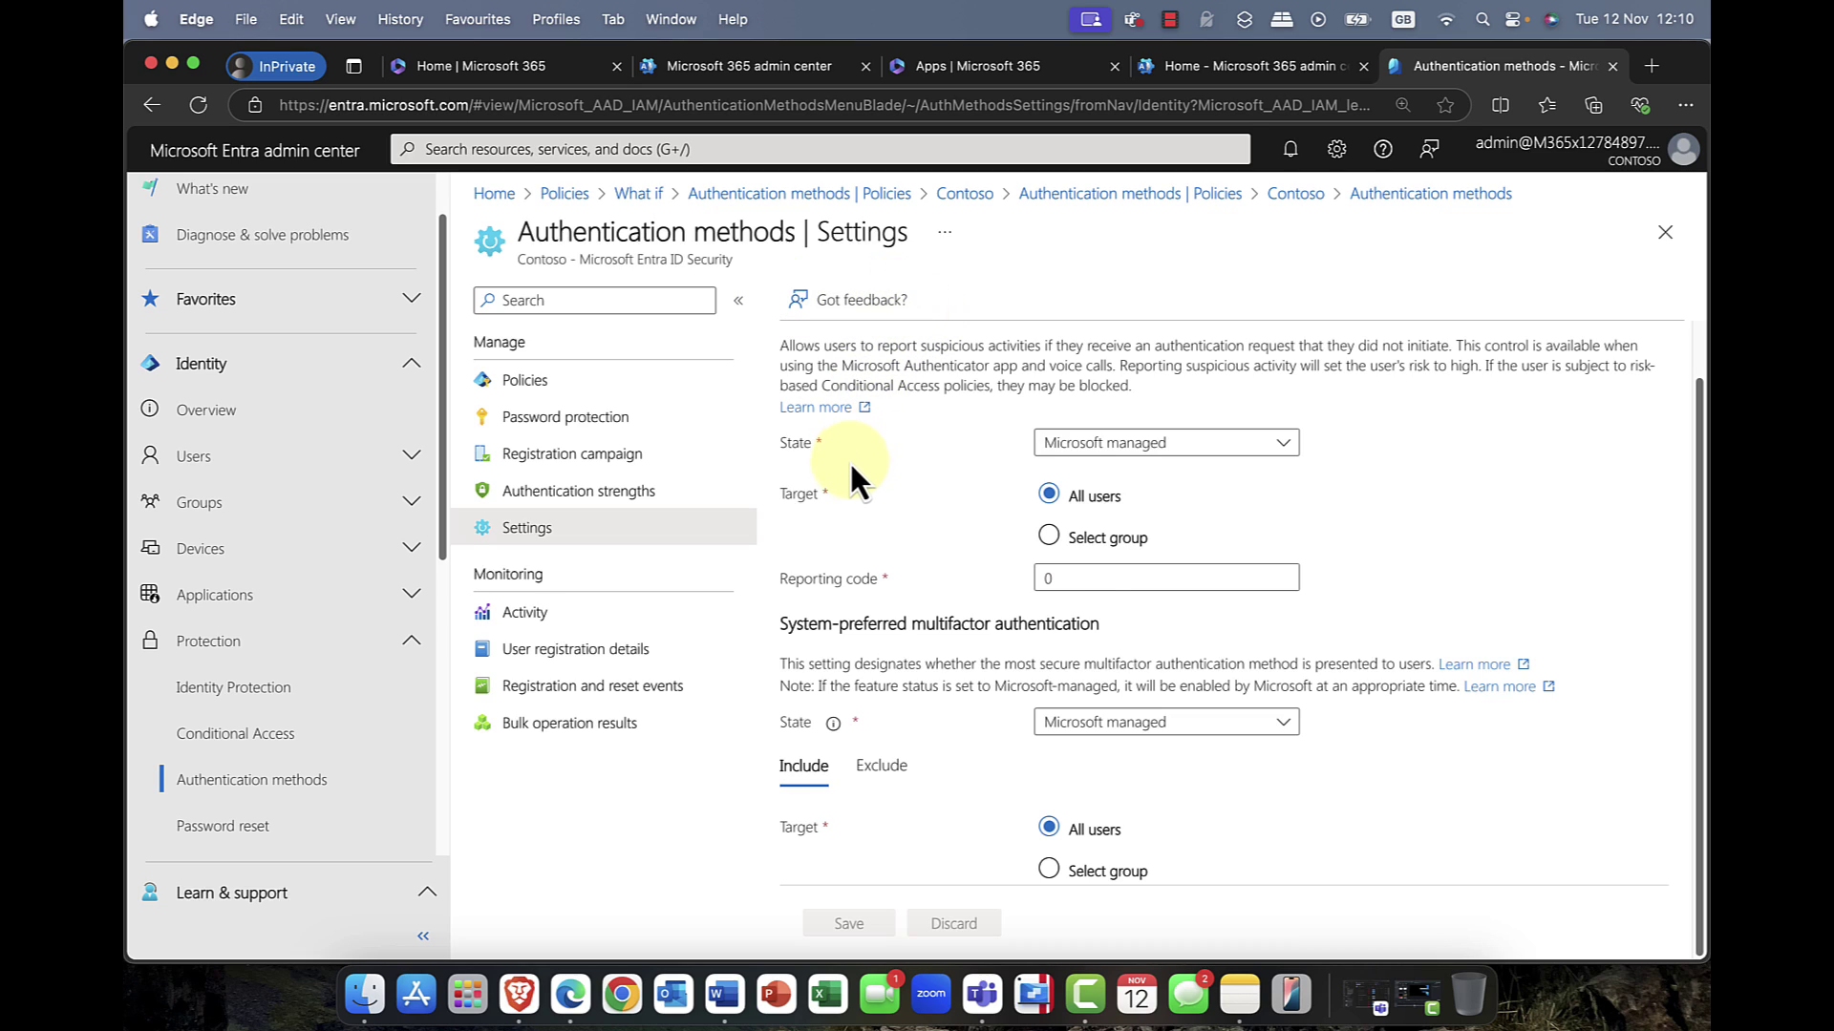
pyautogui.scroll(1, 850, 462)
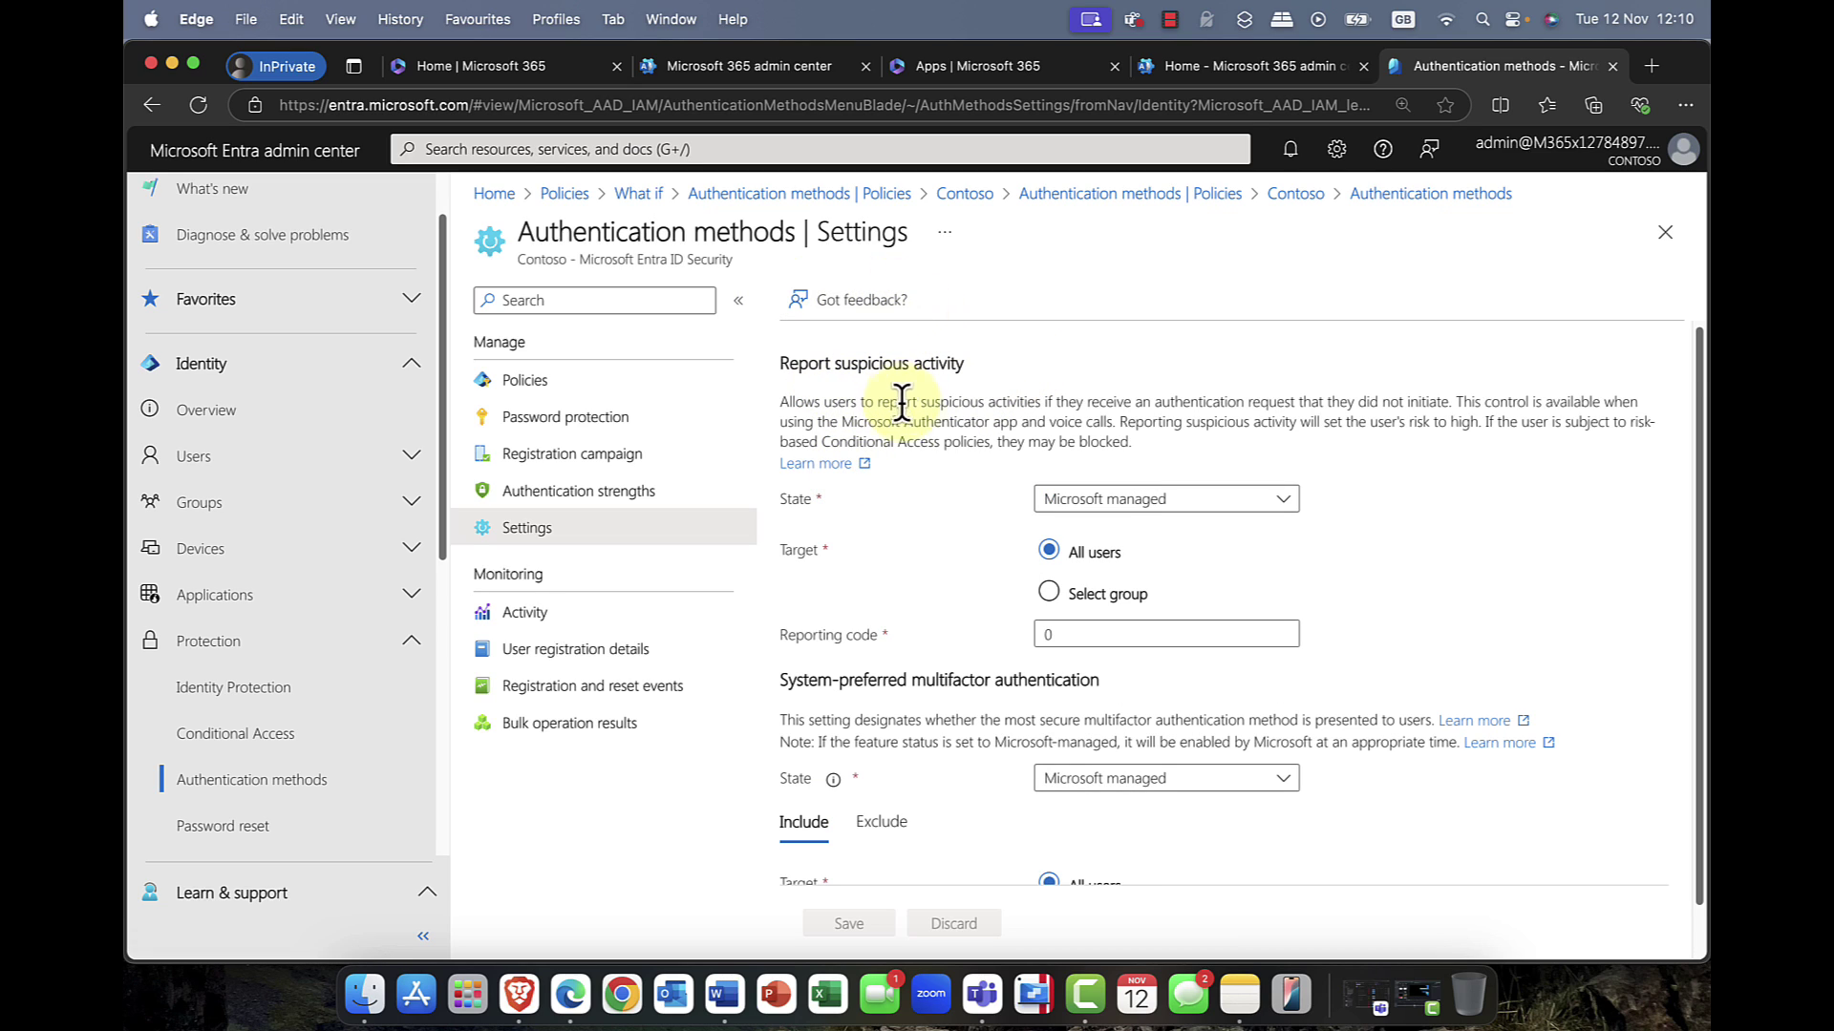
pyautogui.click(1100, 554)
pyautogui.click(1301, 523)
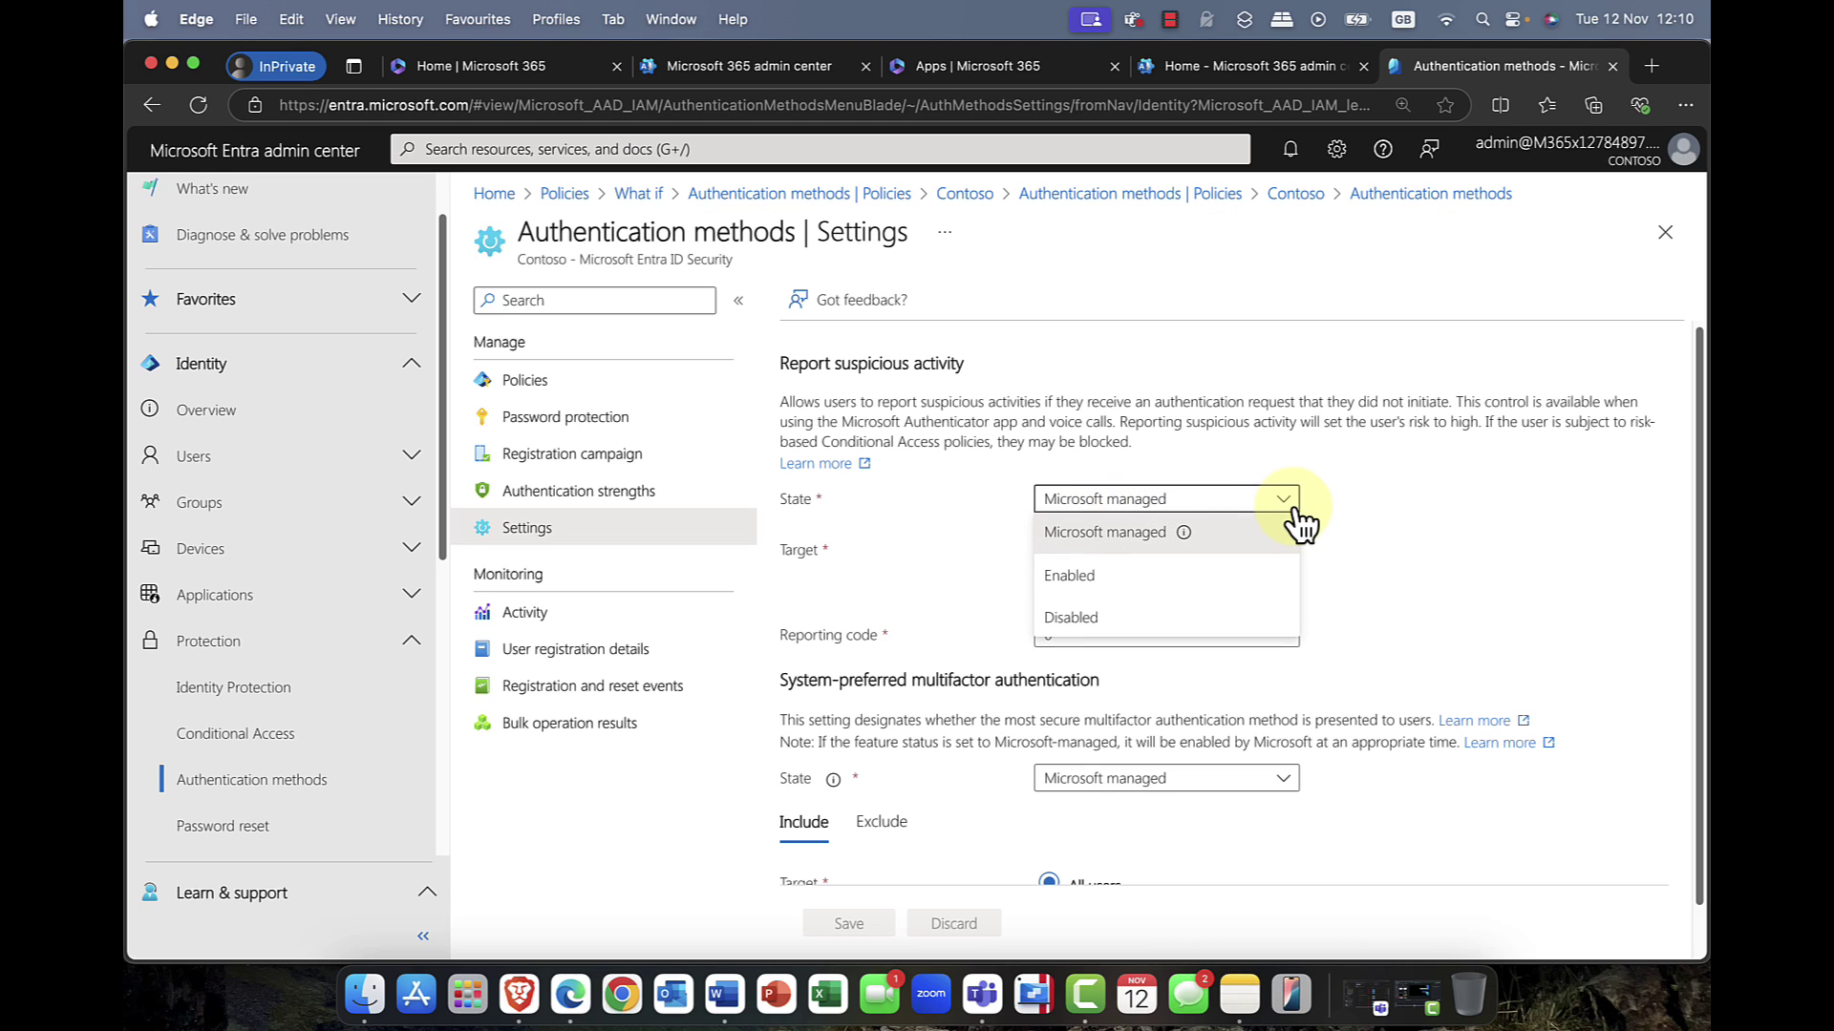
pyautogui.click(1318, 506)
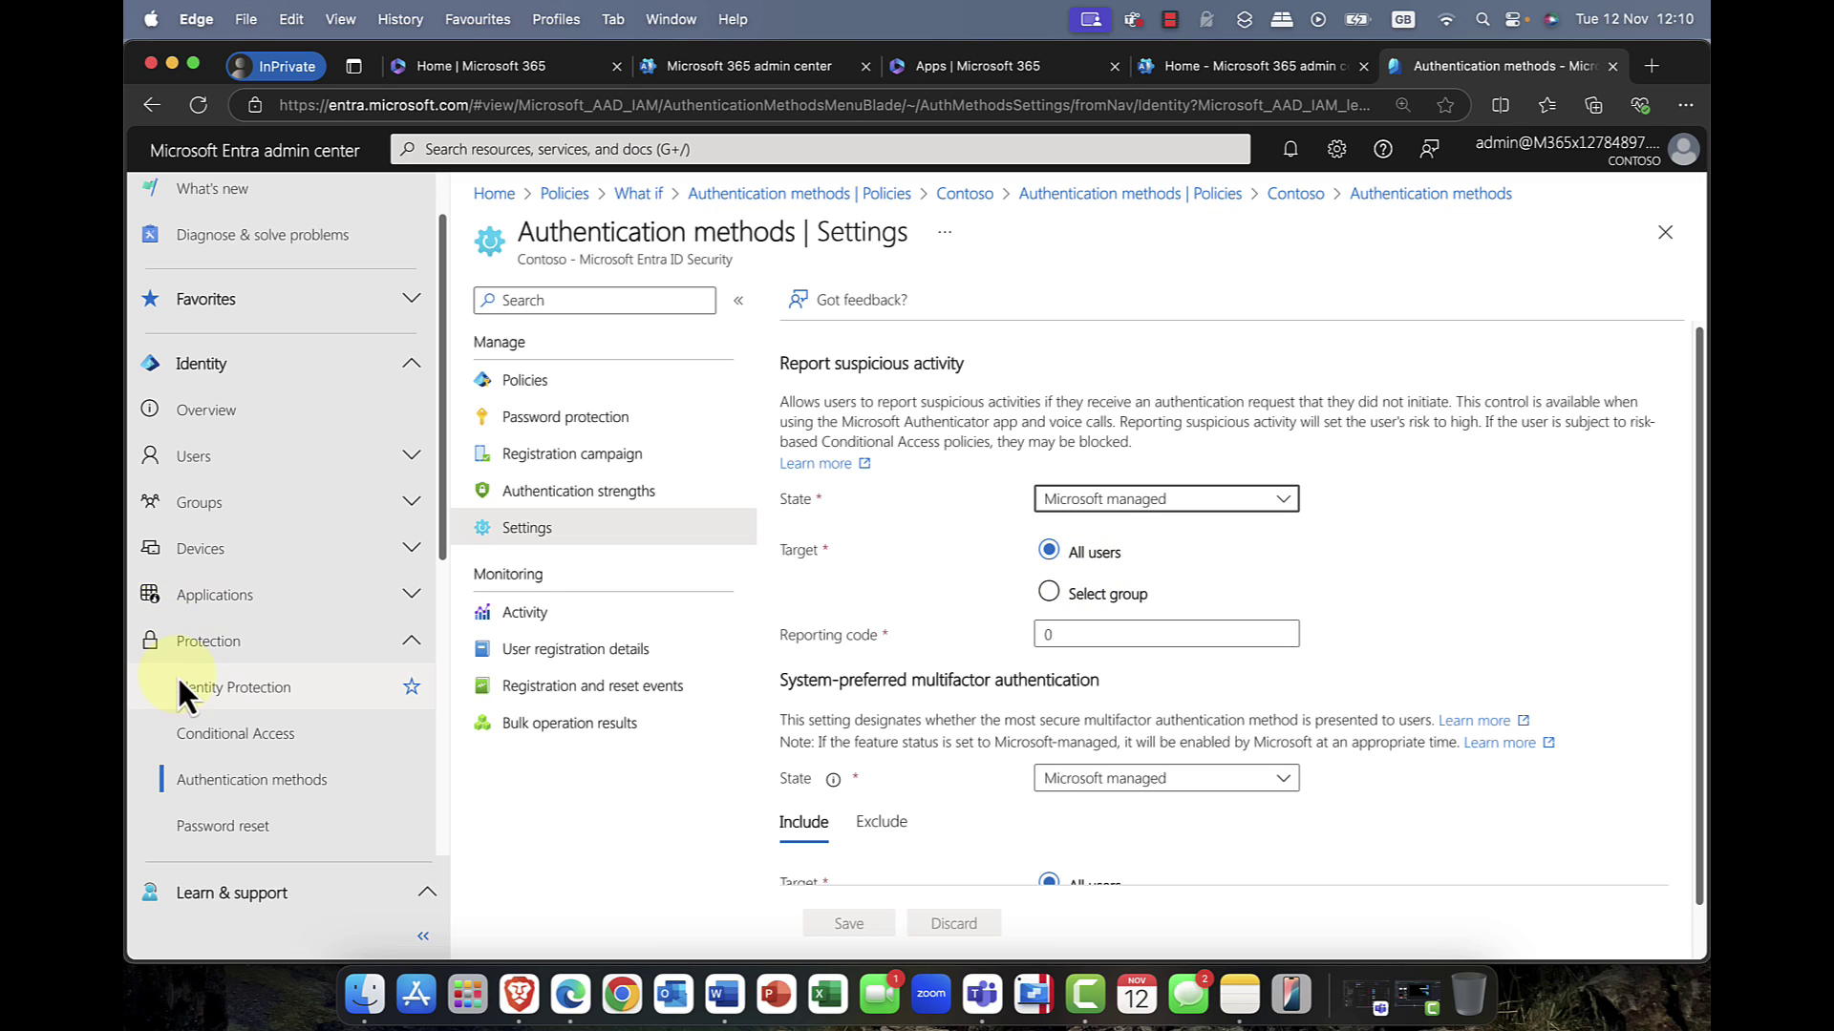
# Toggle Identity Protection's on-premises password-change user risk reset, then return to the Contoso overview
pyautogui.click(249, 683)
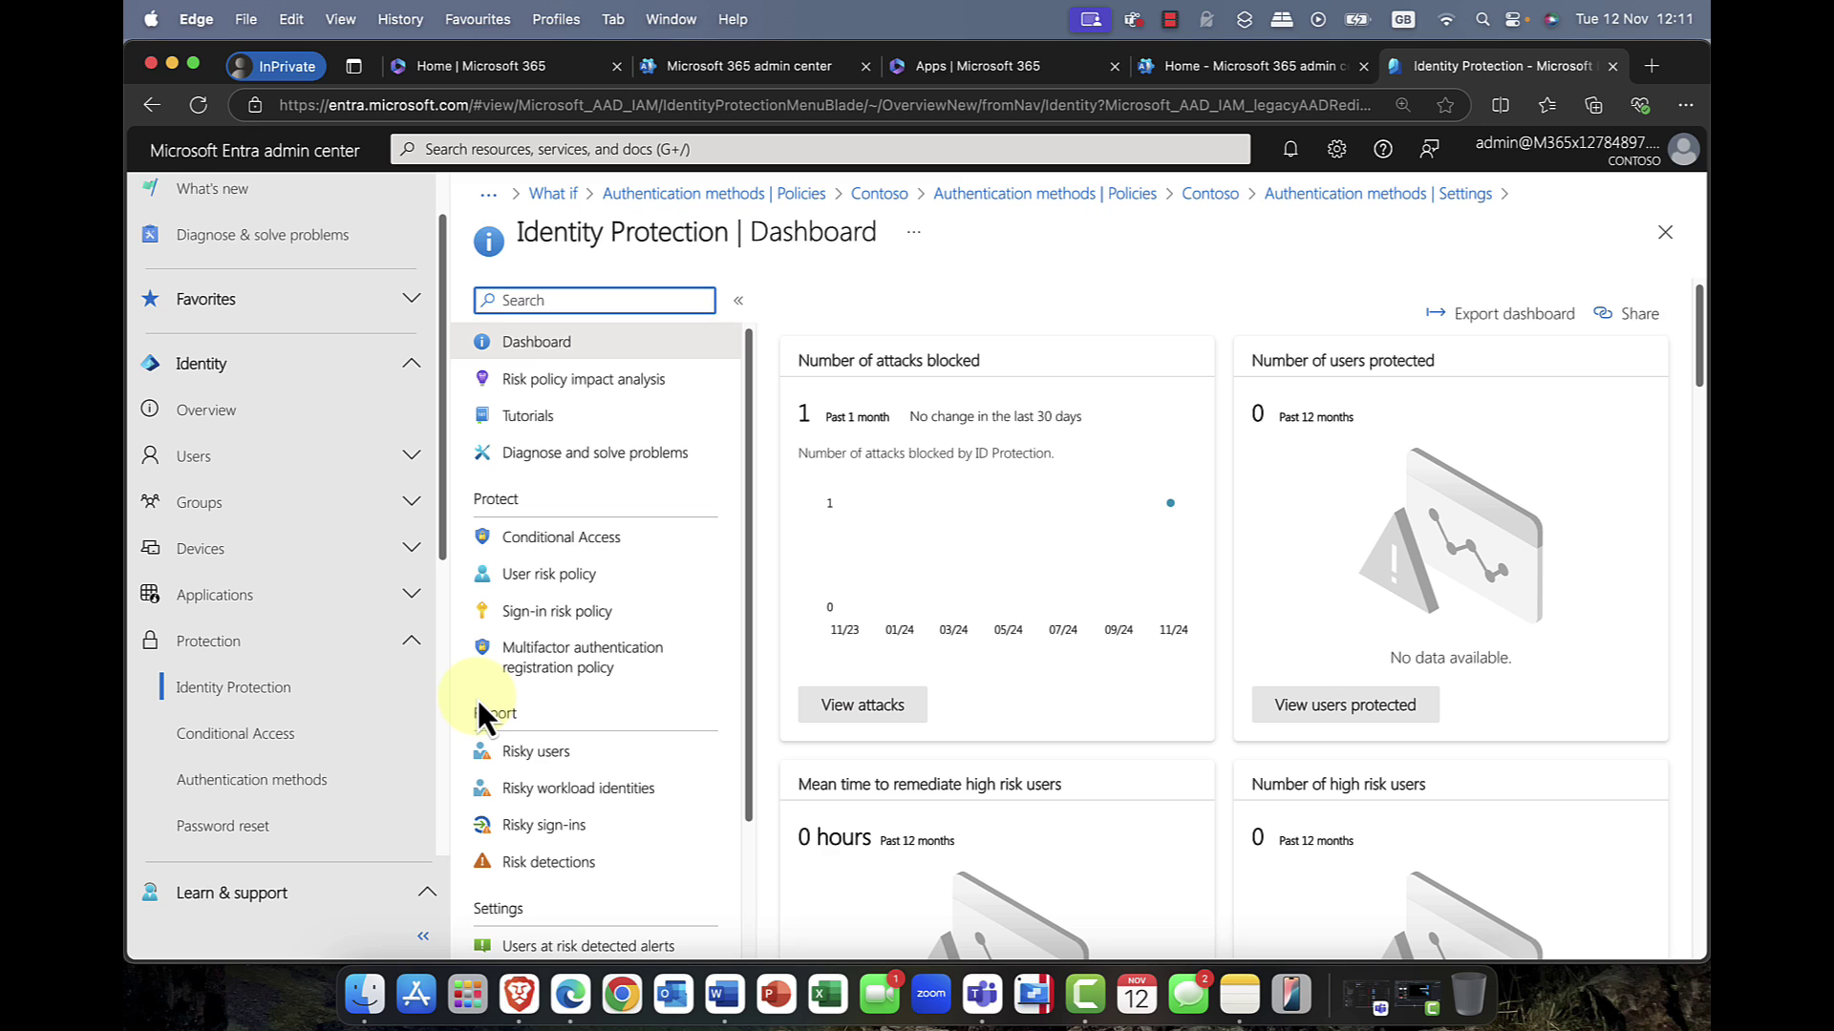
pyautogui.scroll(-5, 583, 689)
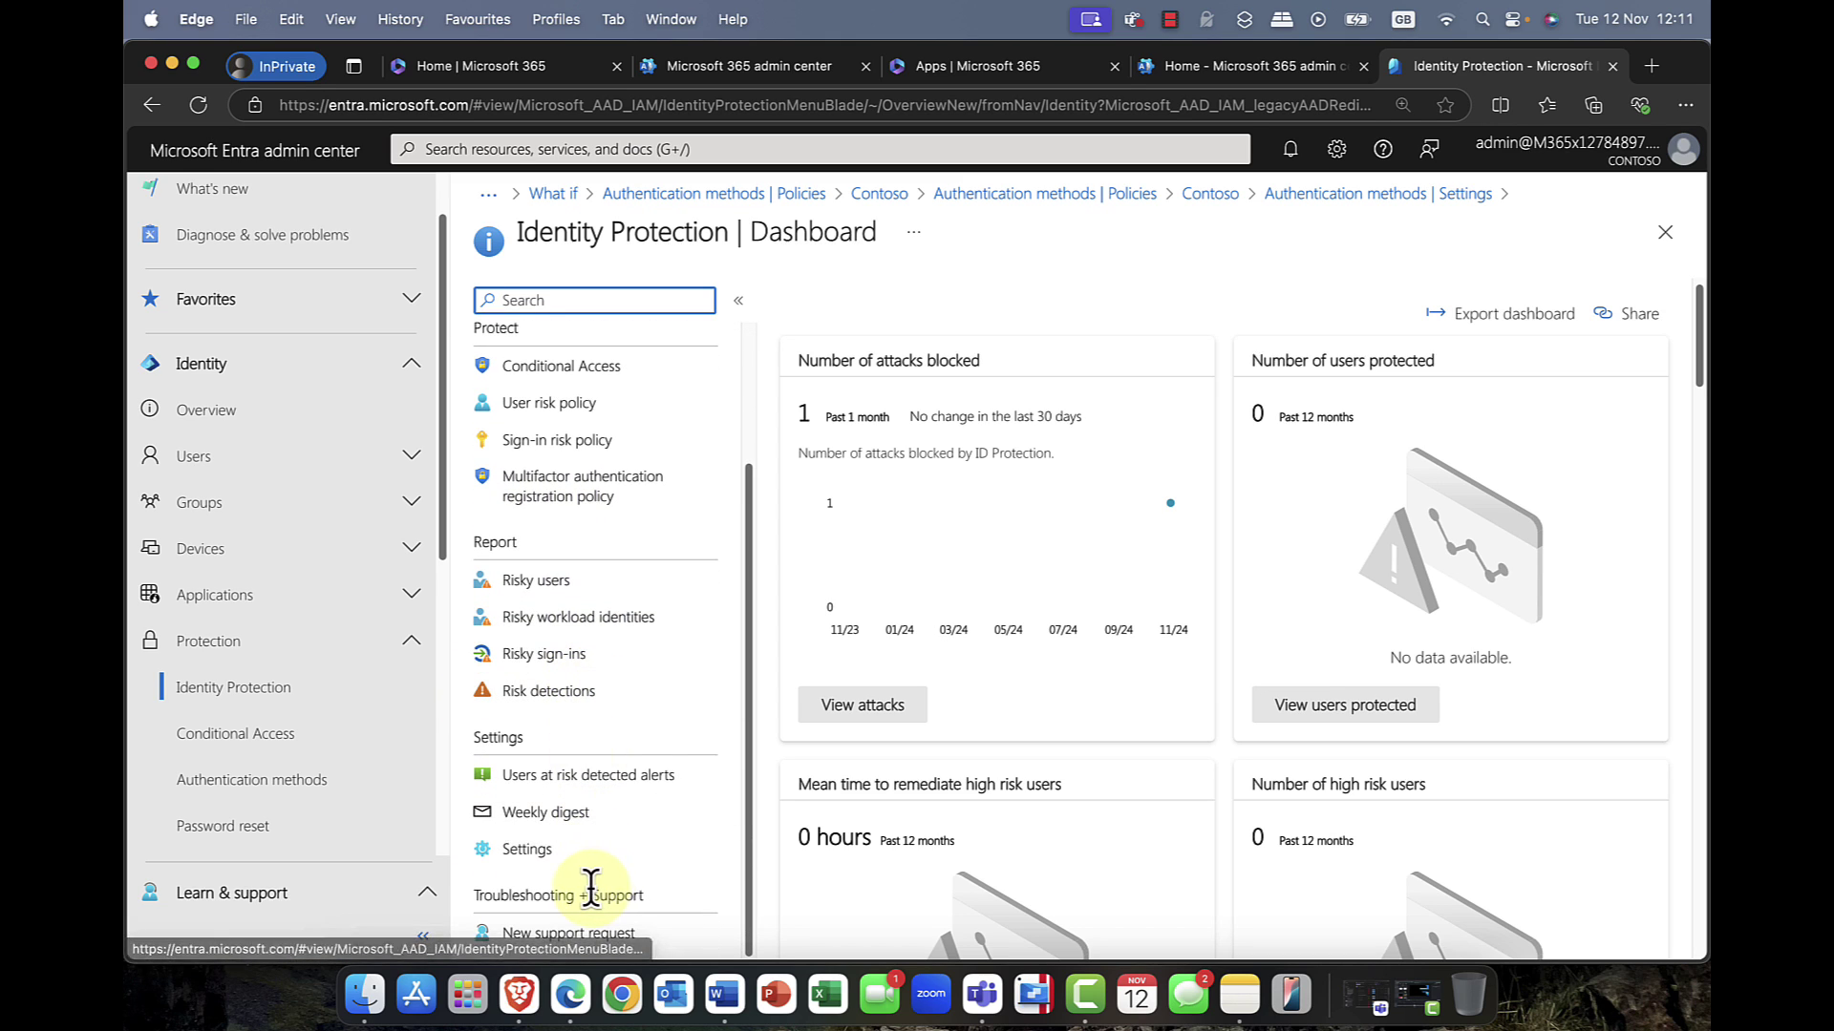
pyautogui.click(531, 849)
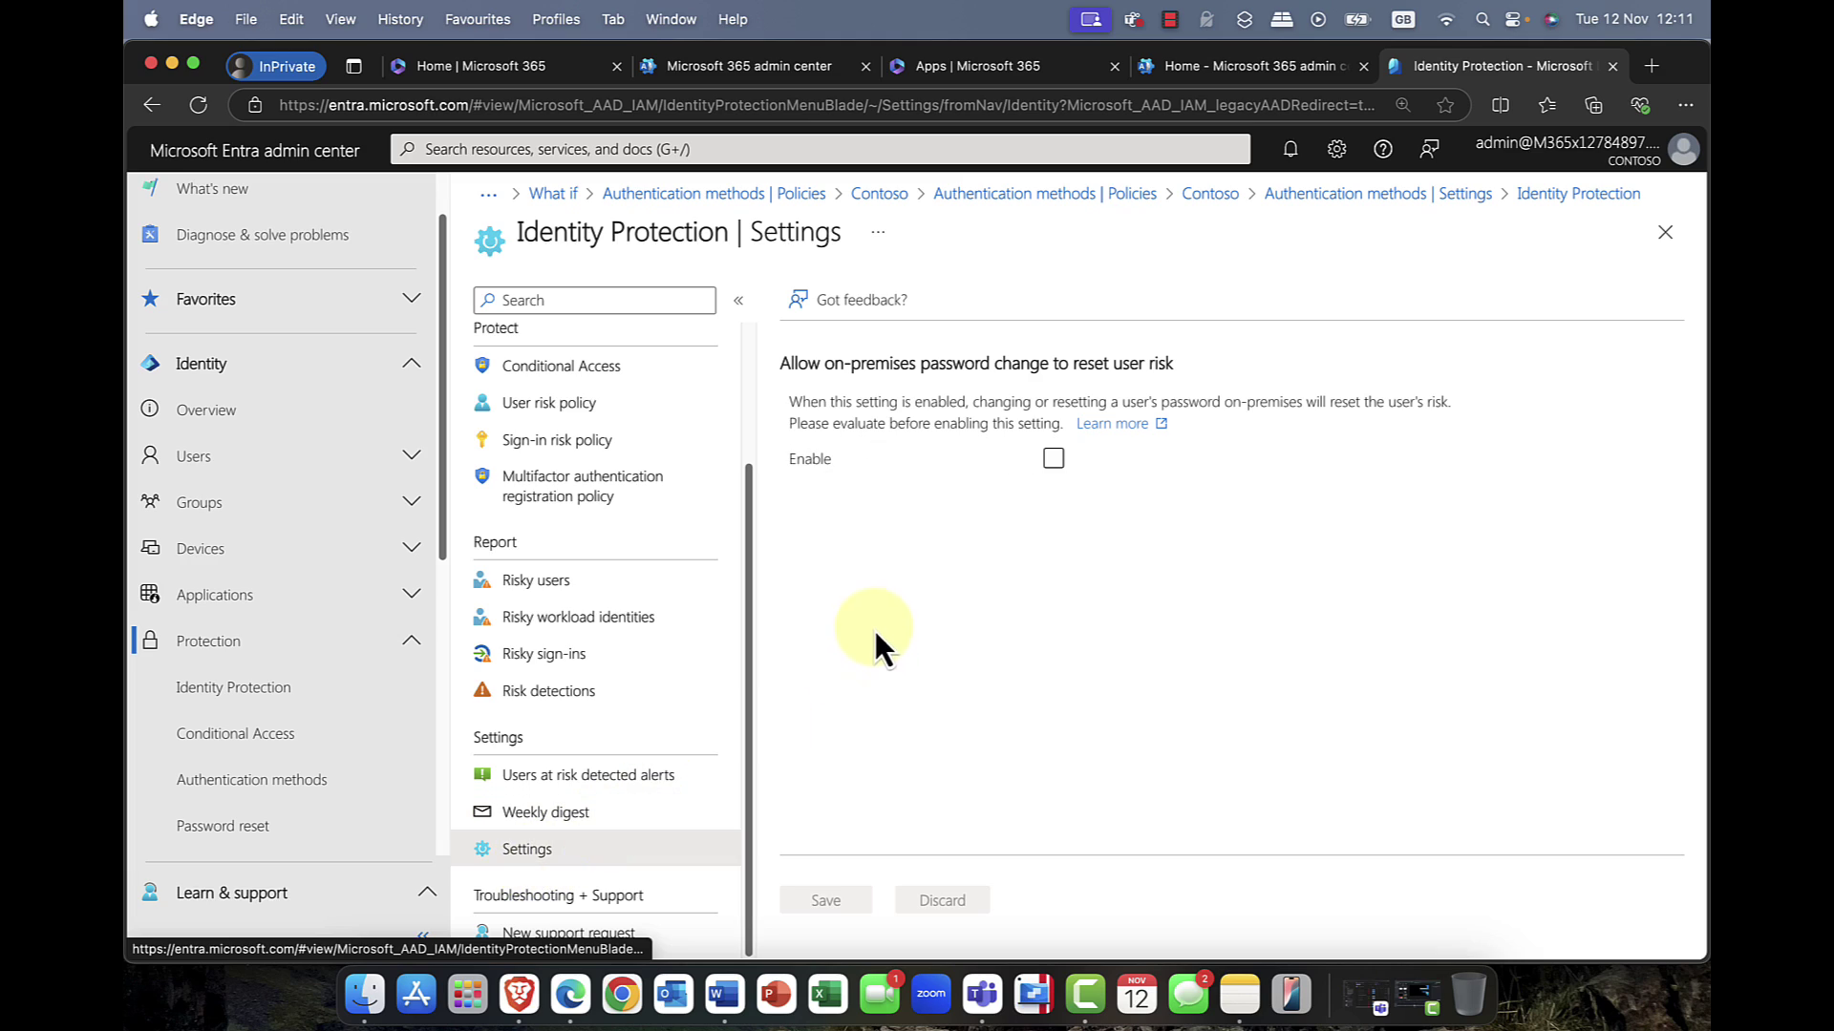
pyautogui.click(811, 462)
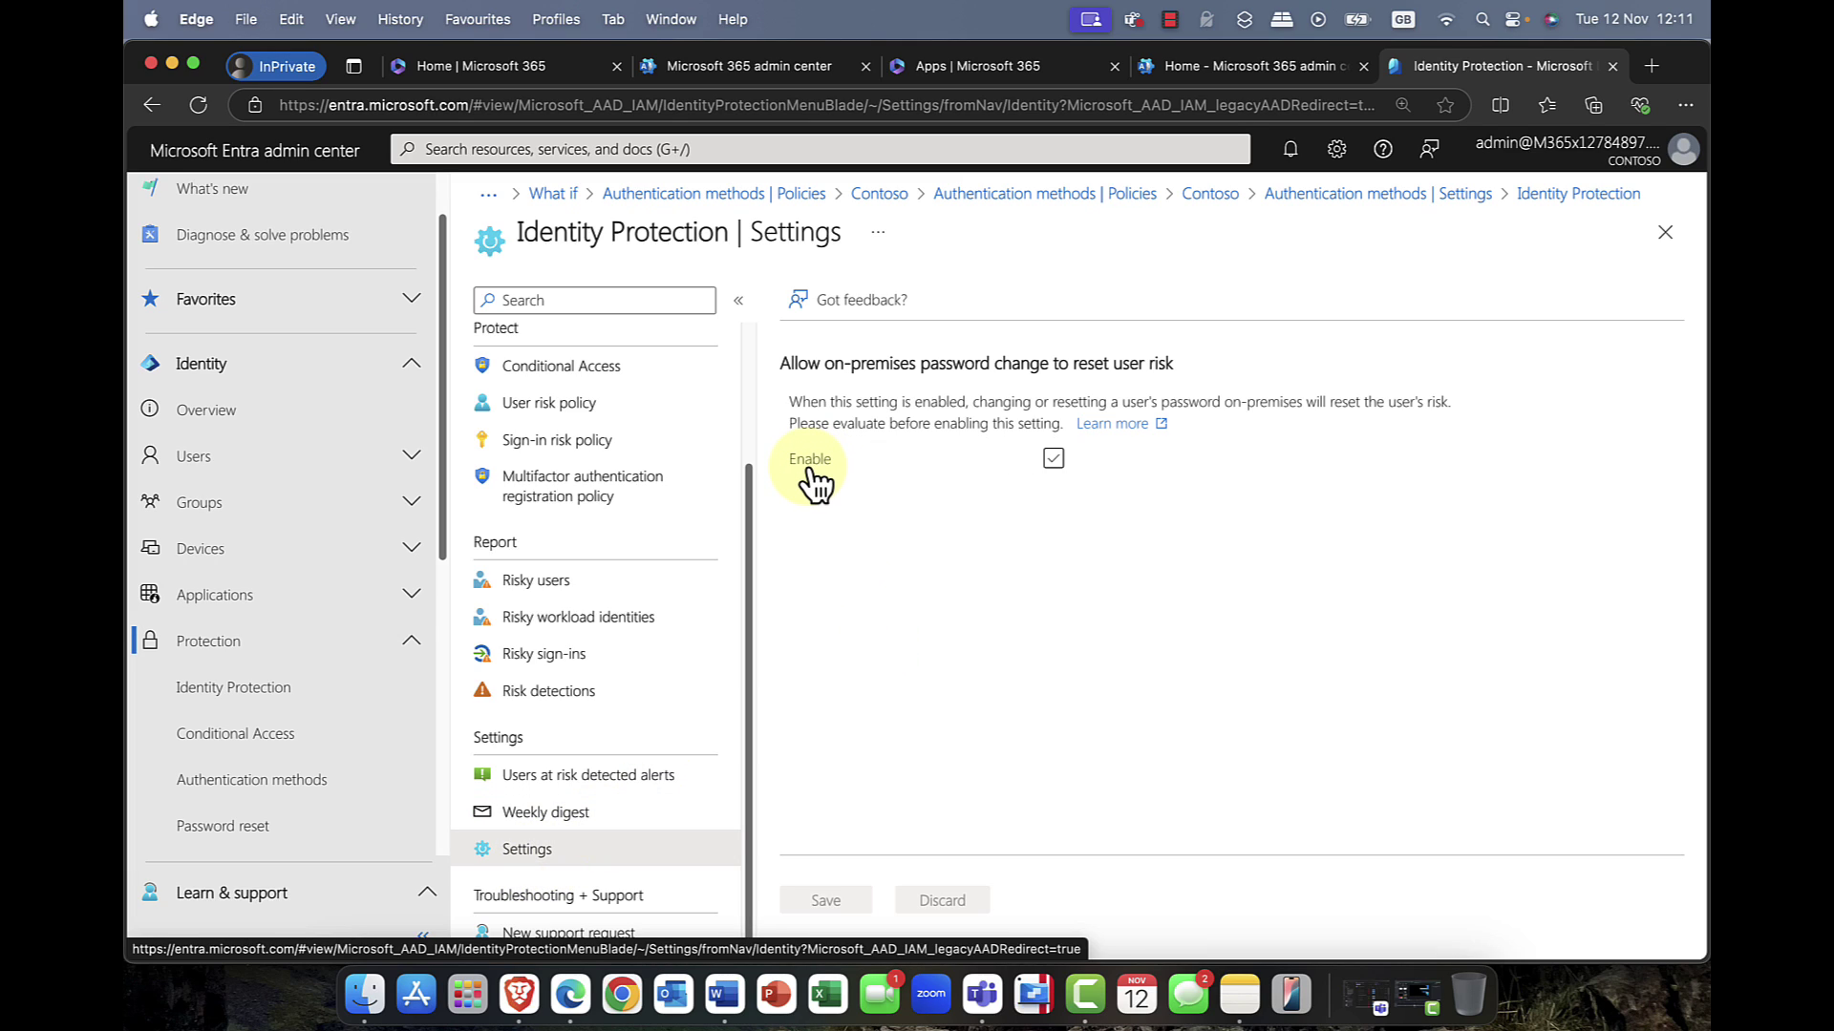
pyautogui.click(1053, 461)
pyautogui.click(1054, 460)
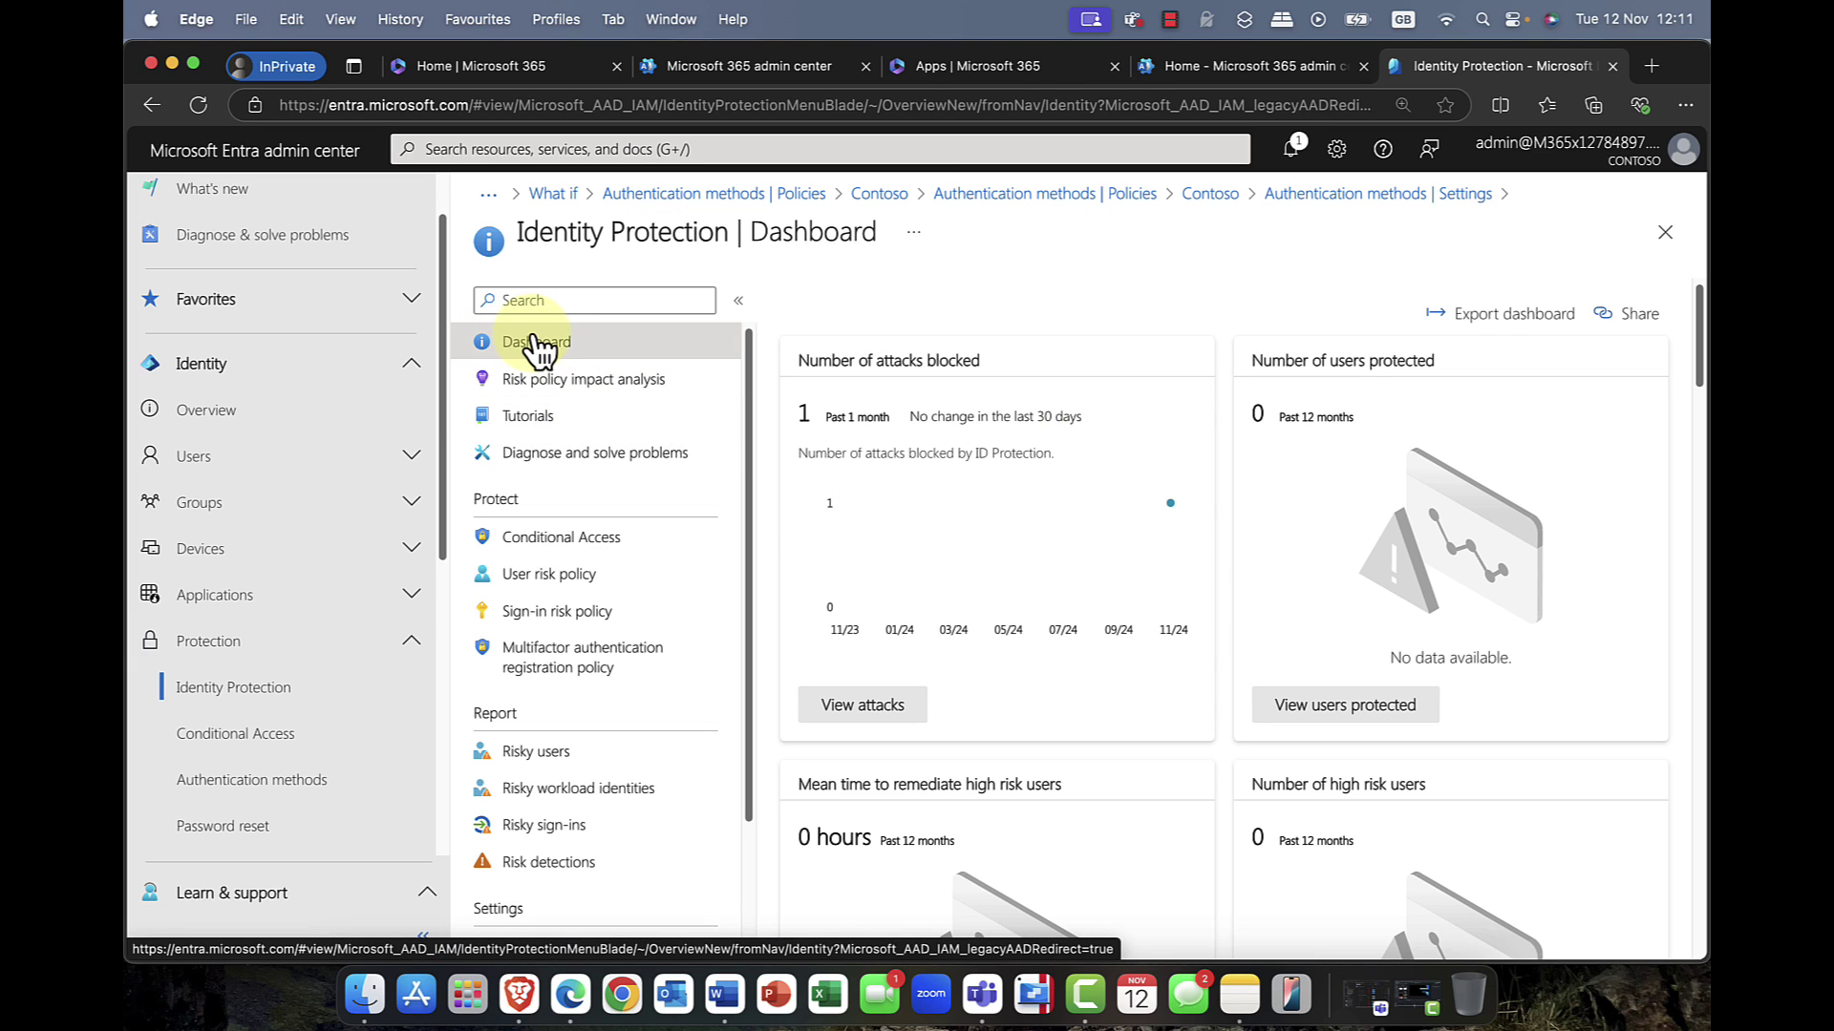
pyautogui.click(206, 406)
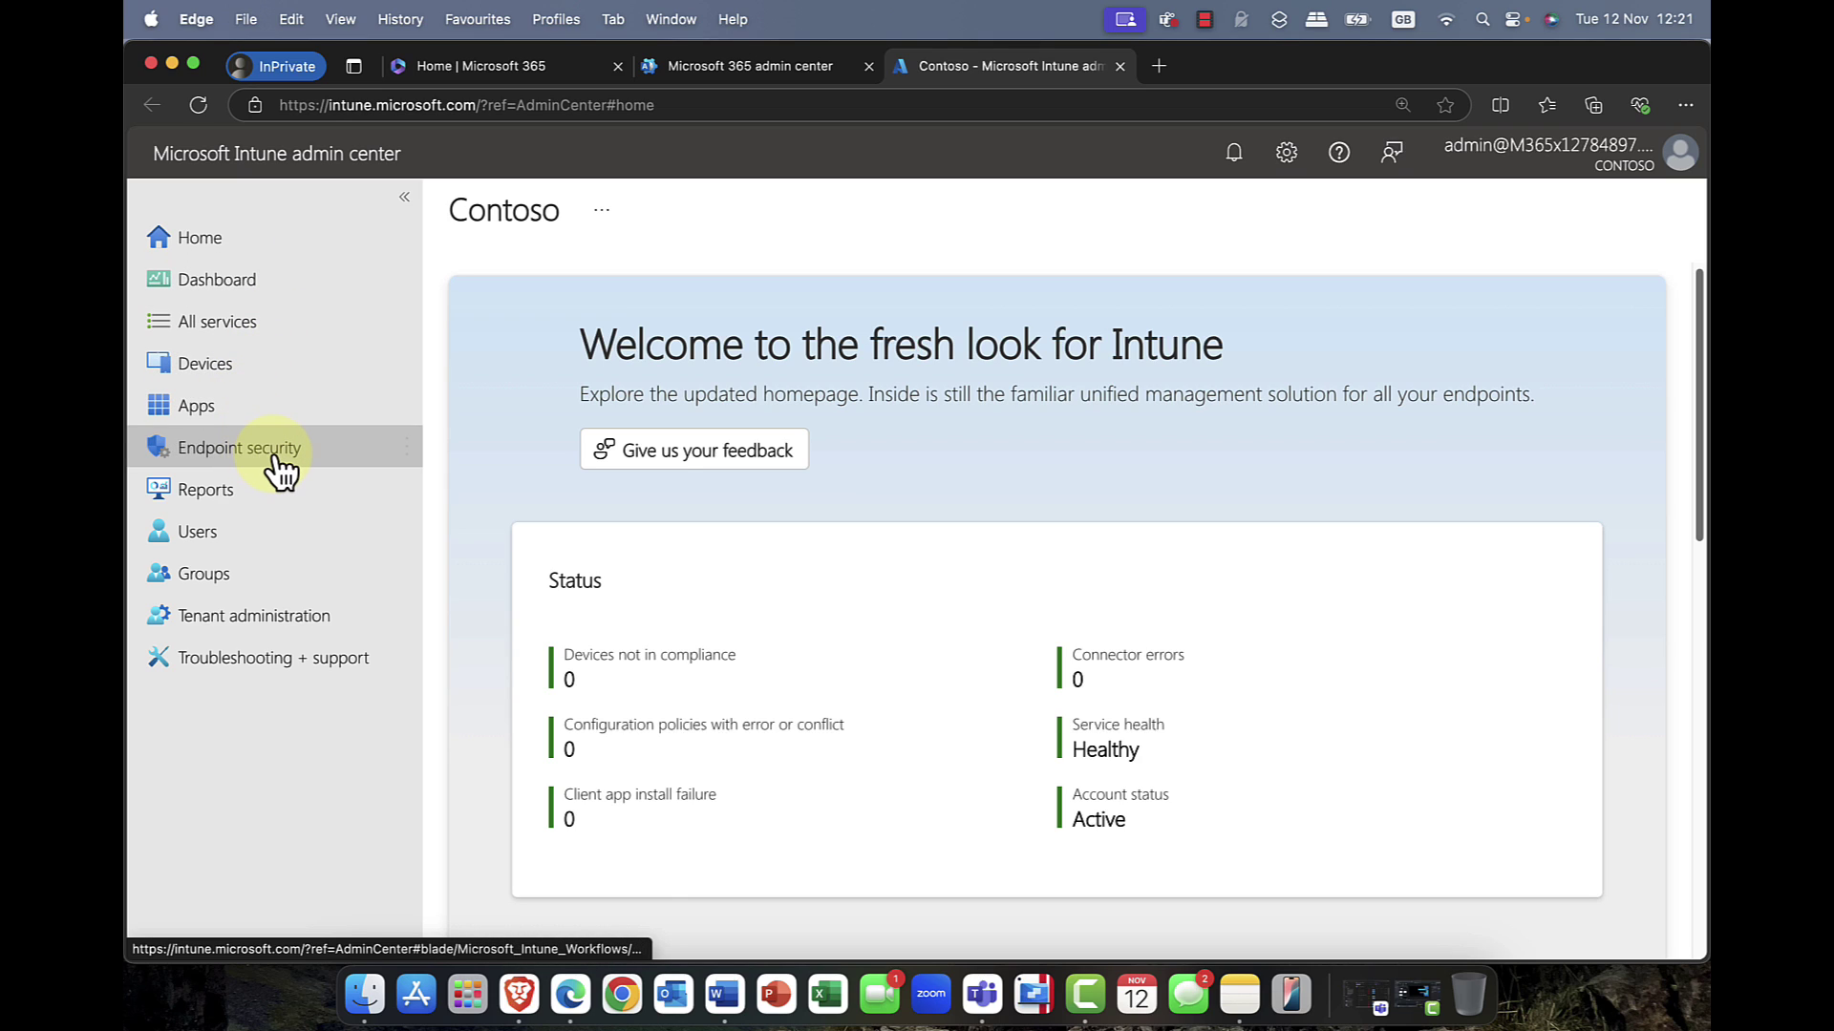
# From Tenant admin's Cloud PKI page, launch the Create certification authority wizard
pyautogui.click(276, 623)
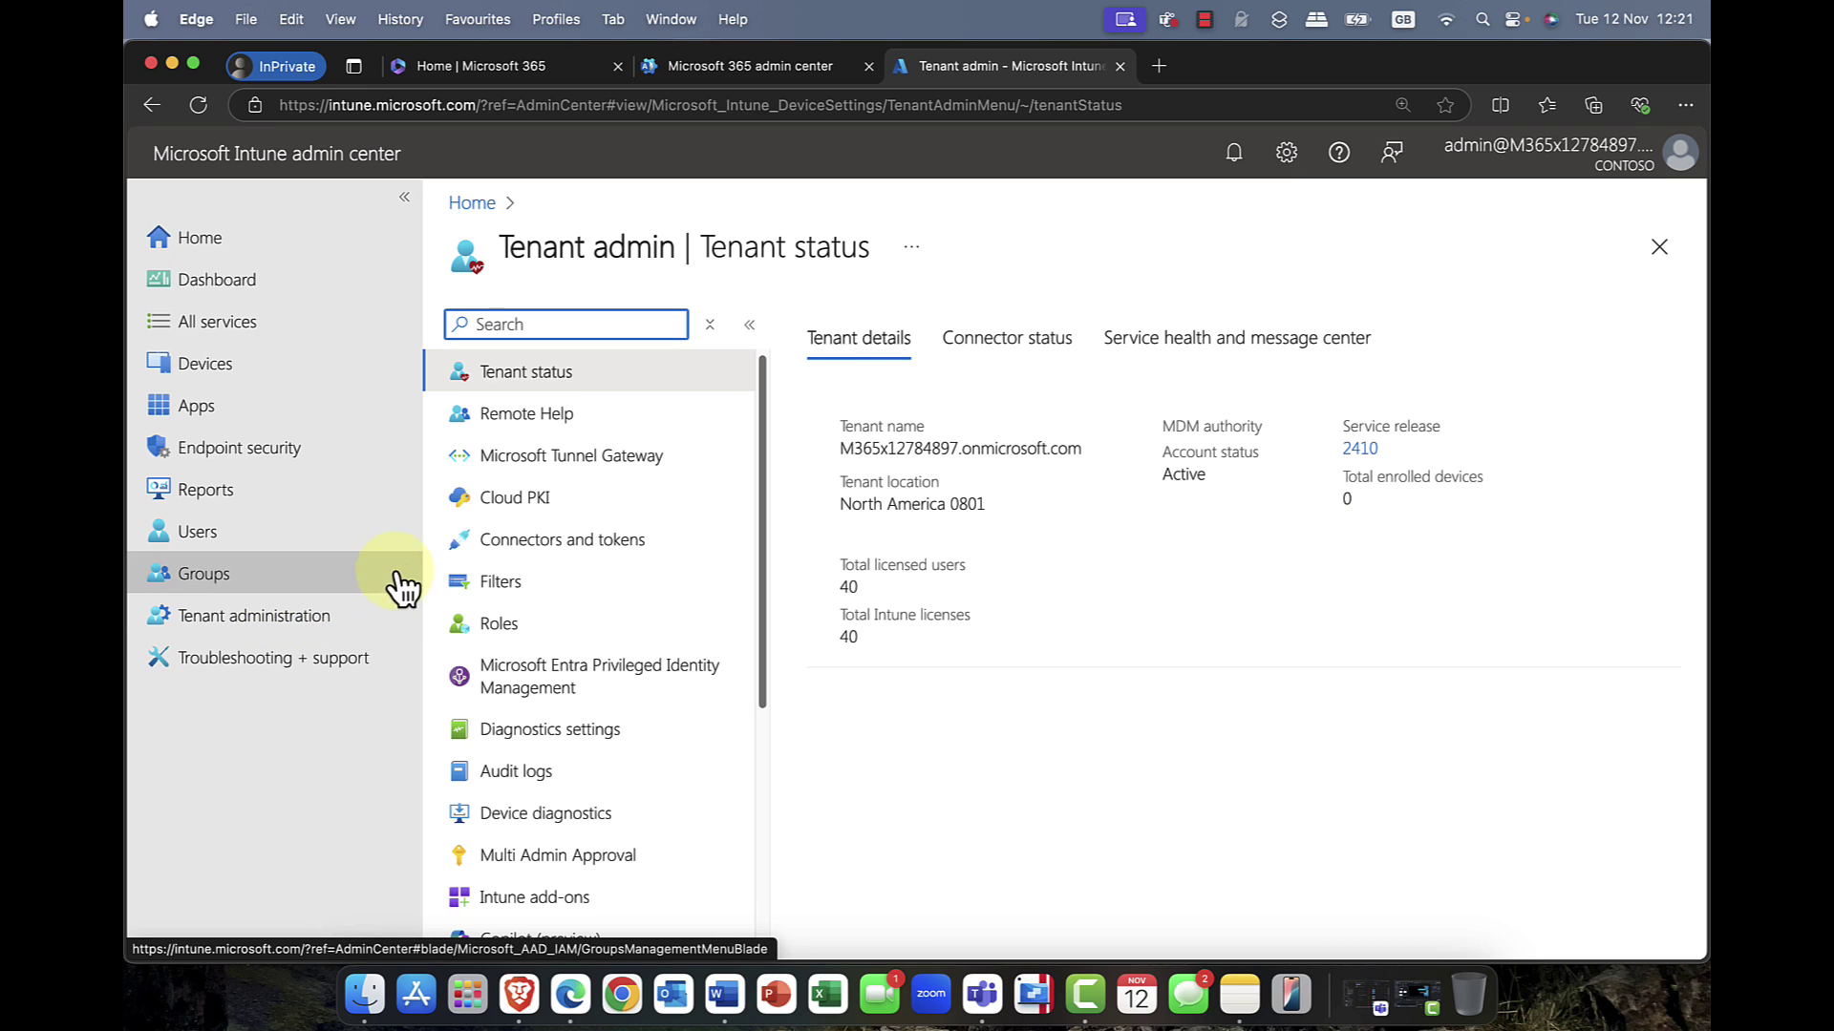
pyautogui.click(513, 506)
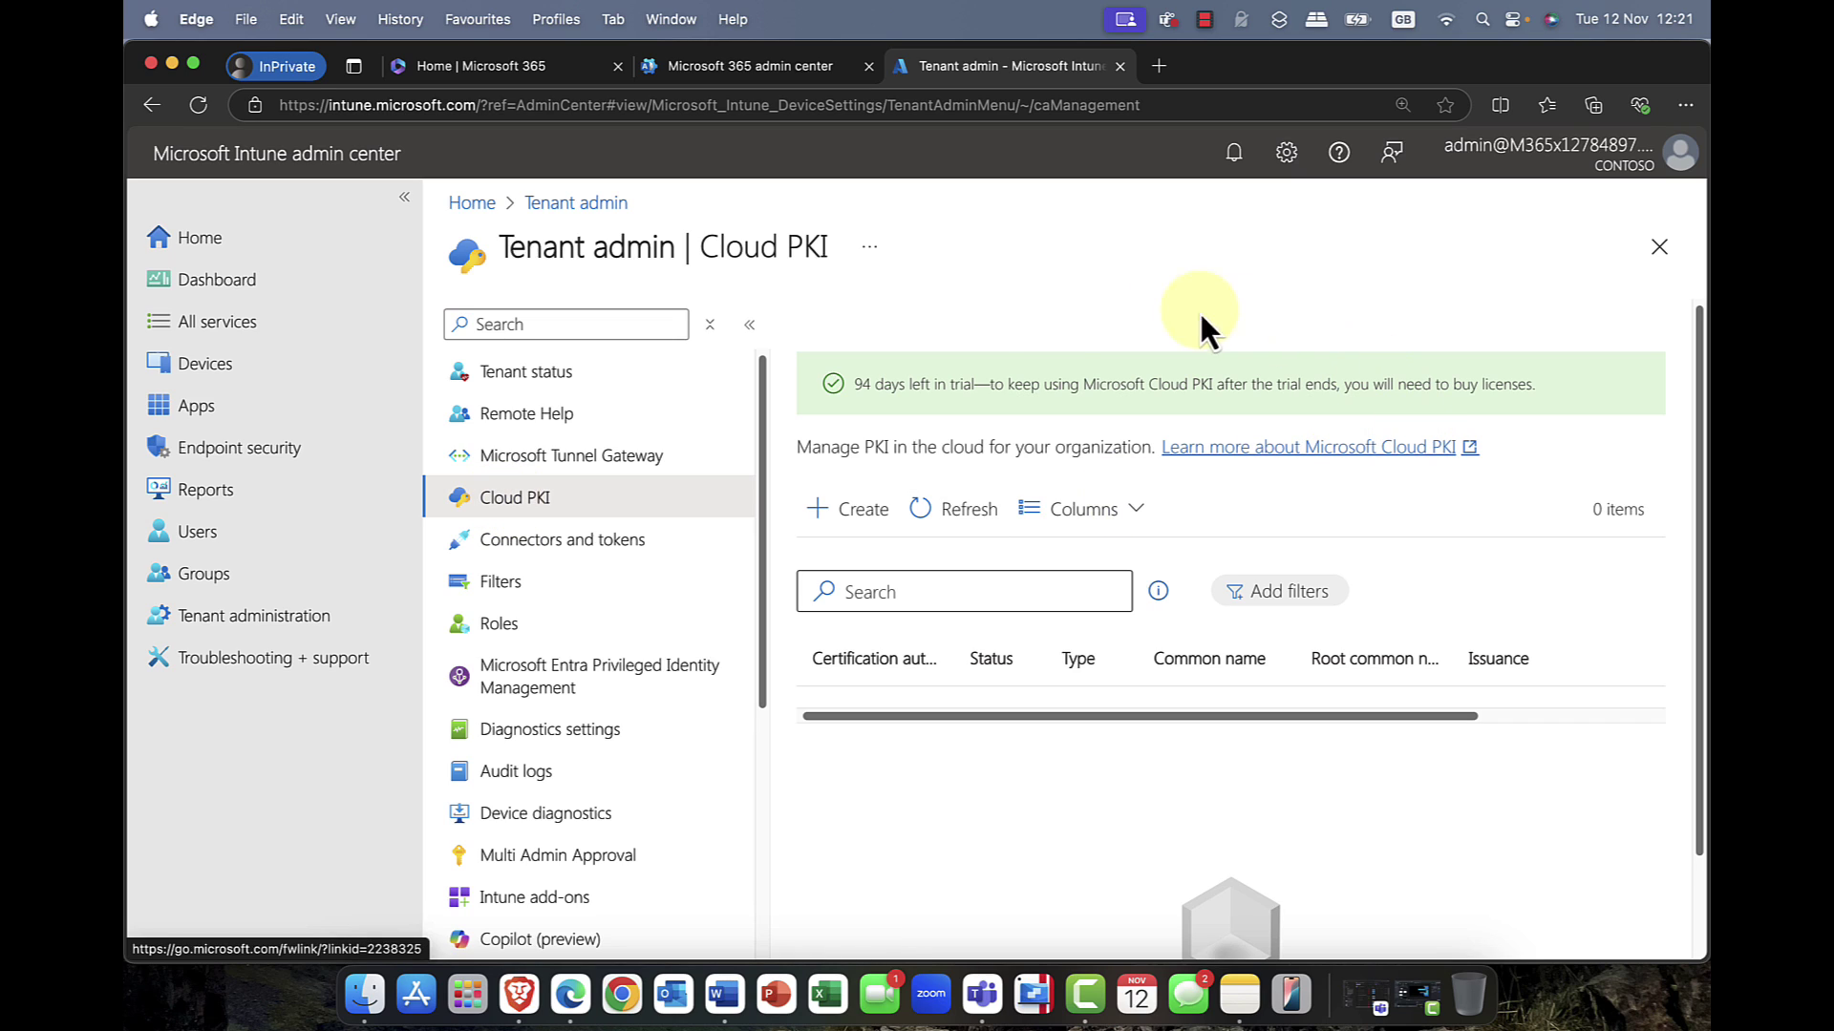
pyautogui.click(870, 513)
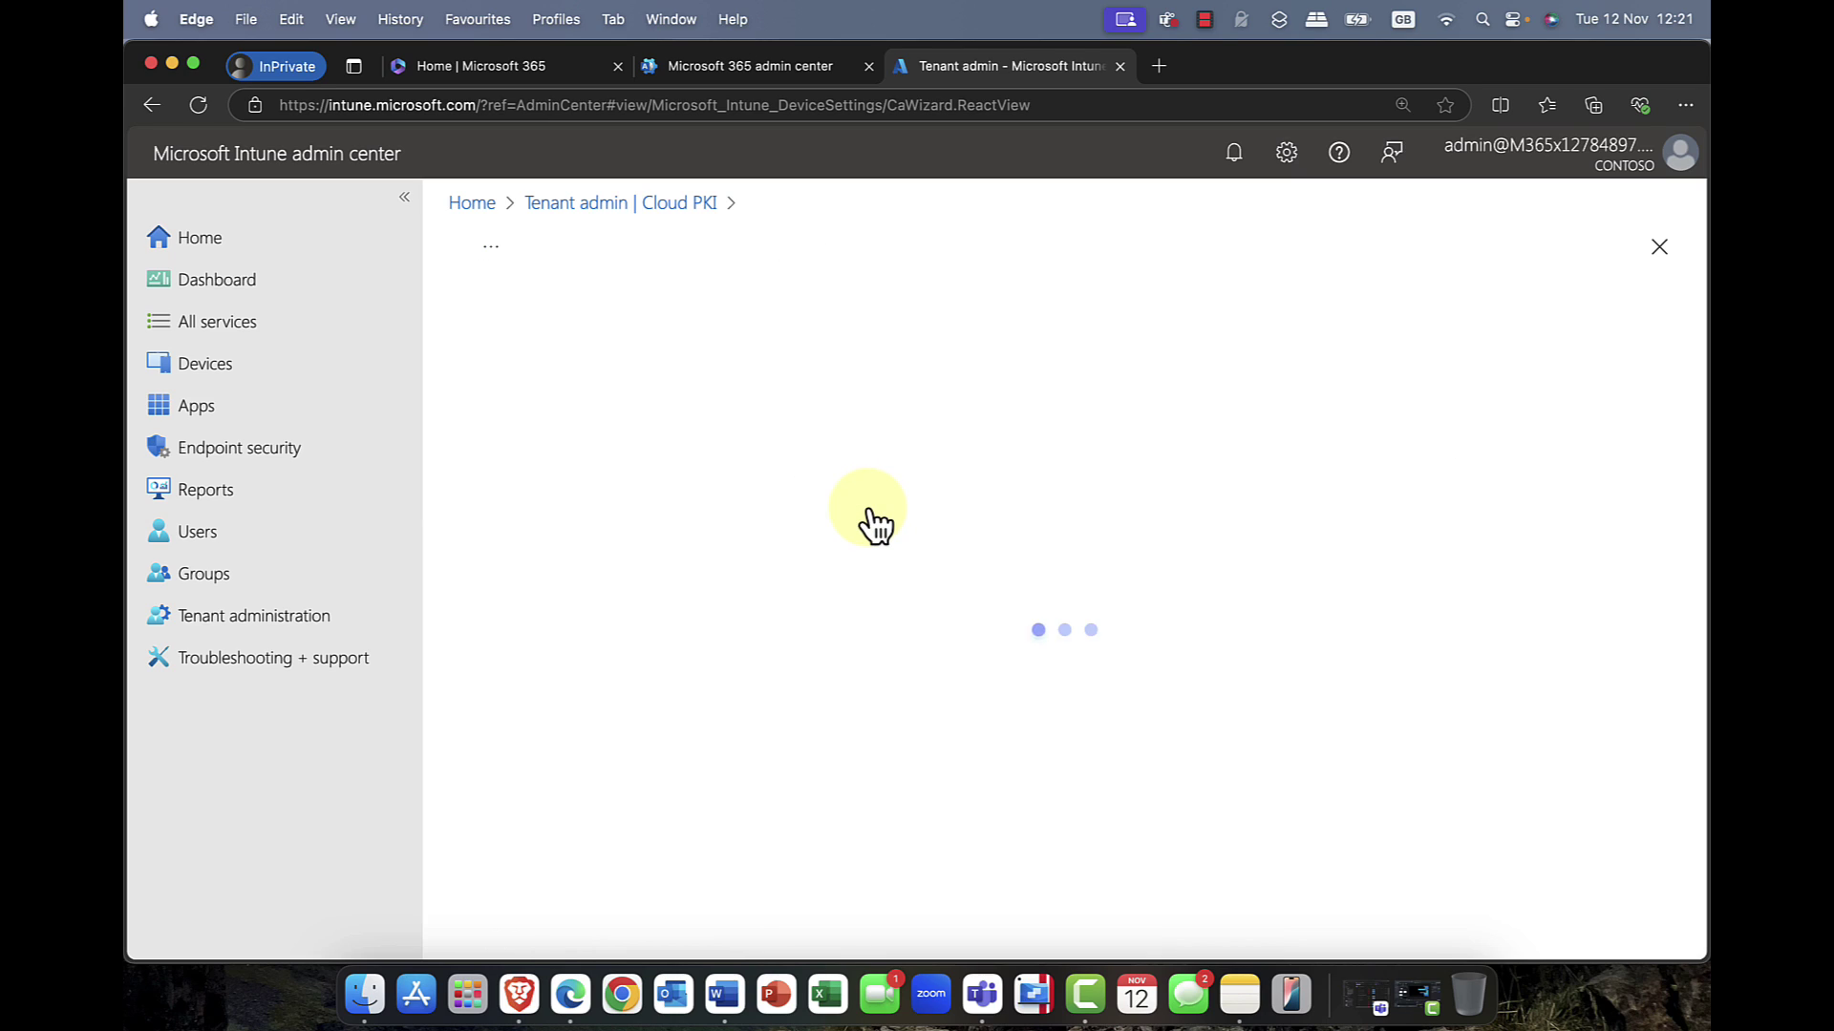
# Name the certification authority 'Contoso' and advance to the Configuration settings step's CA type list
pyautogui.click(616, 430)
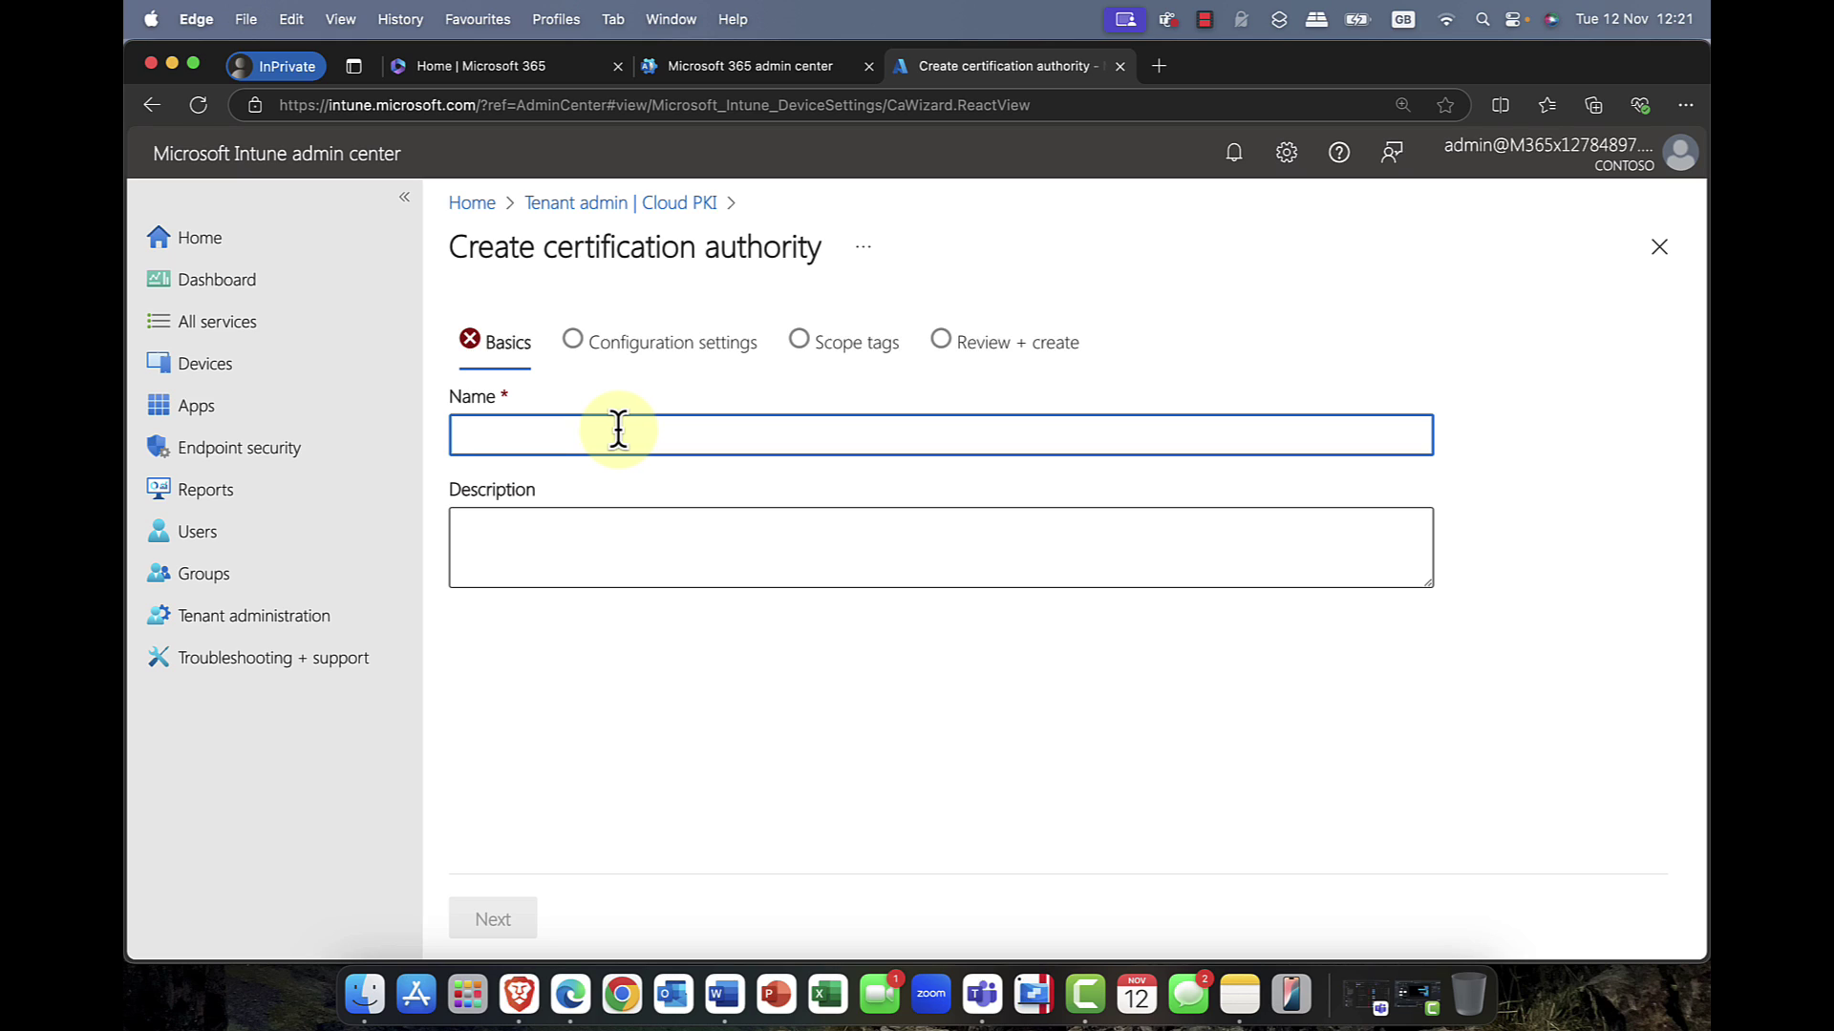
pyautogui.write('Contoso')
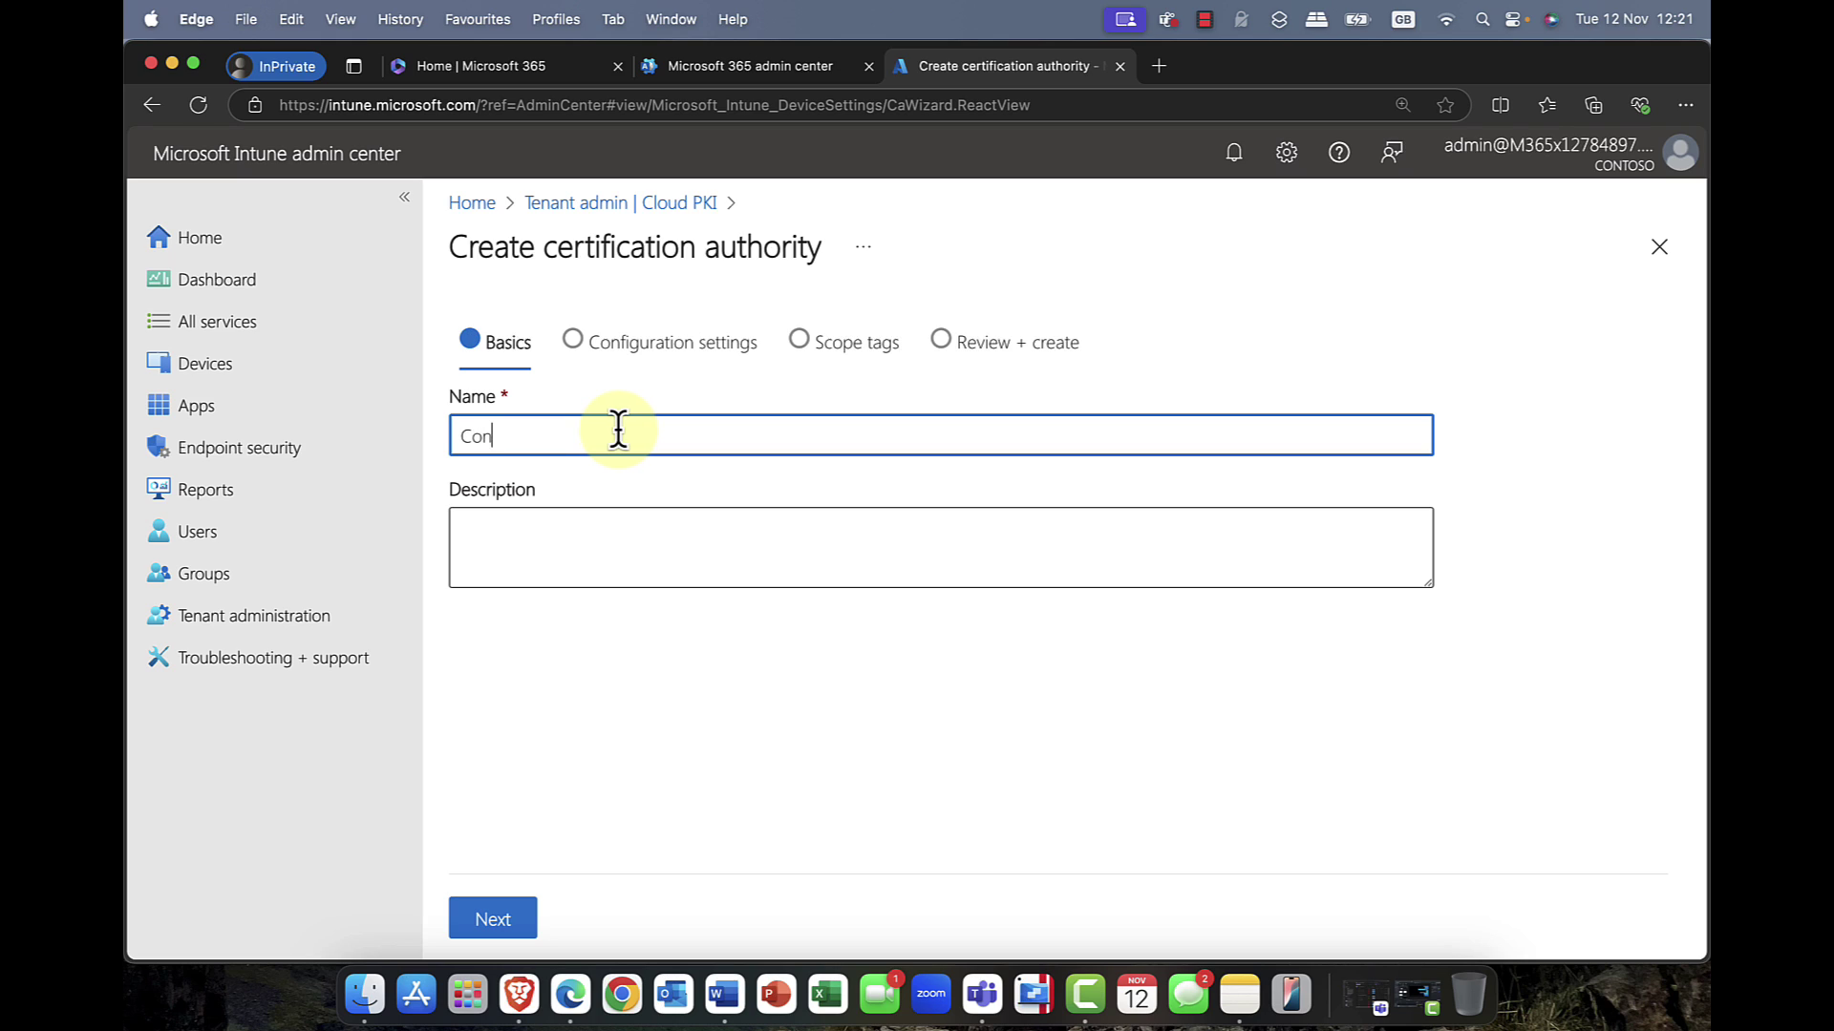
pyautogui.click(616, 517)
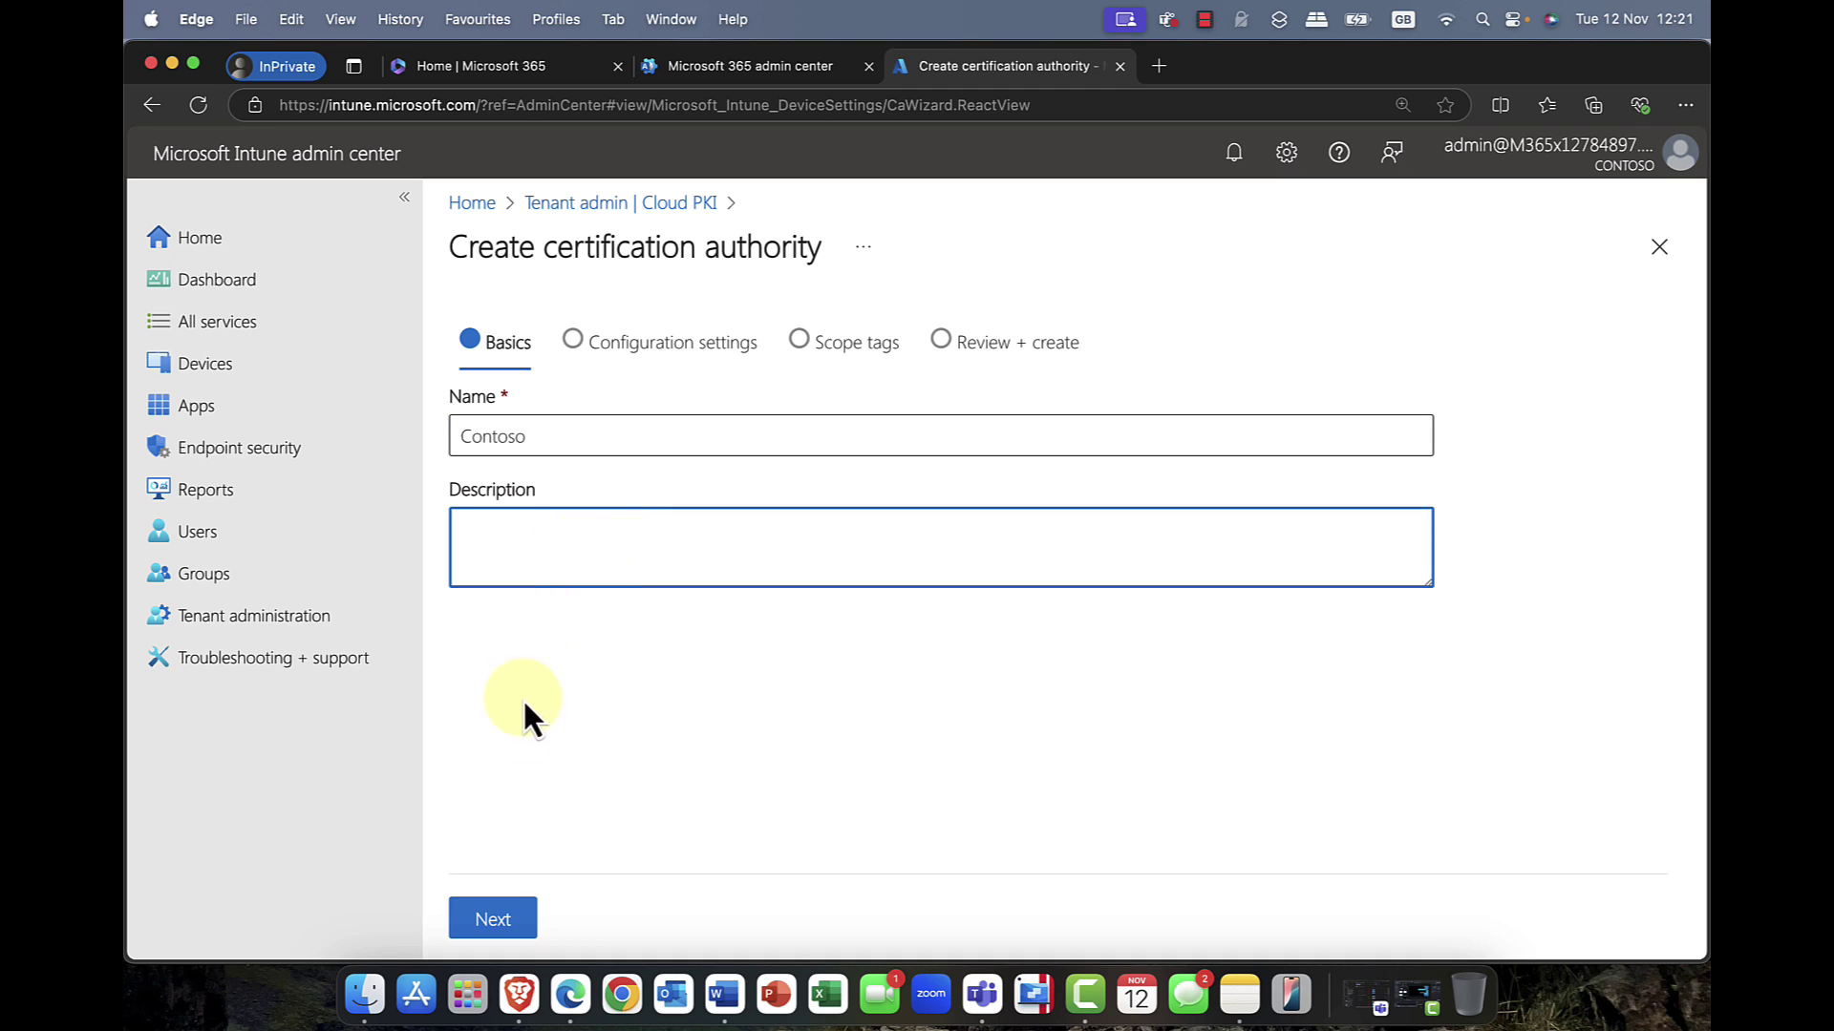
pyautogui.click(493, 919)
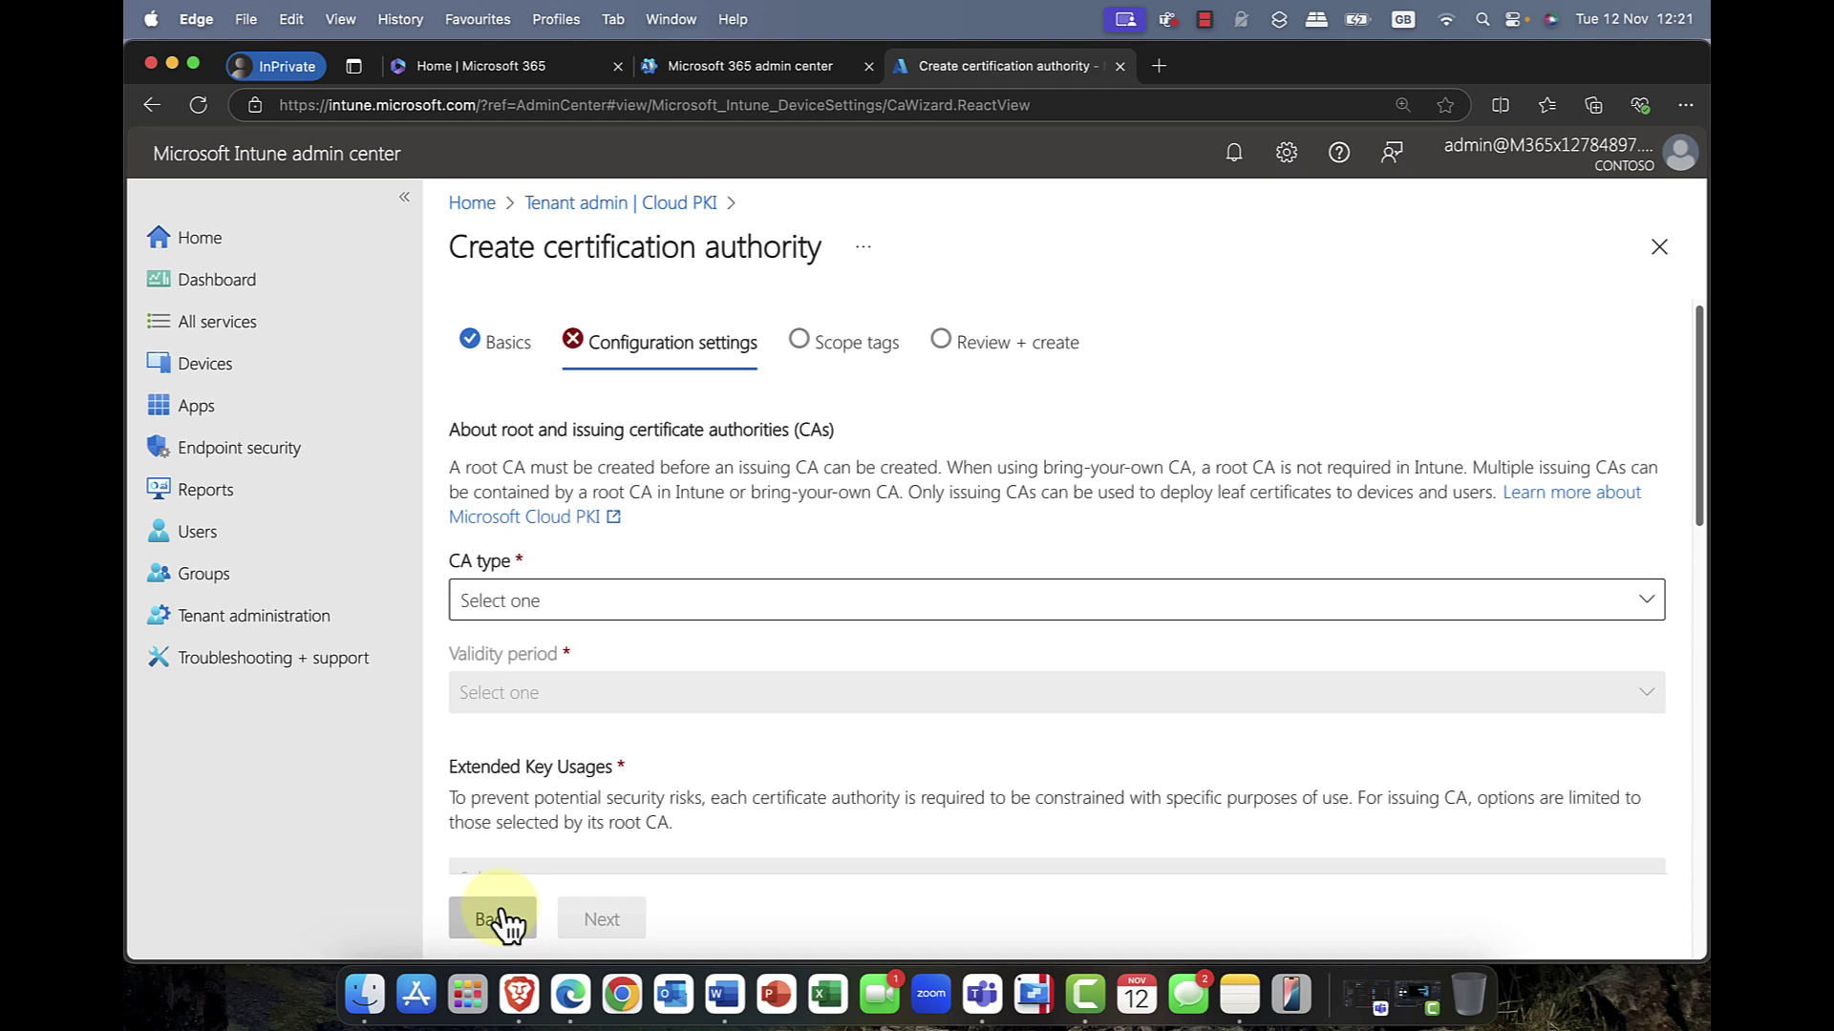
pyautogui.scroll(-1, 564, 640)
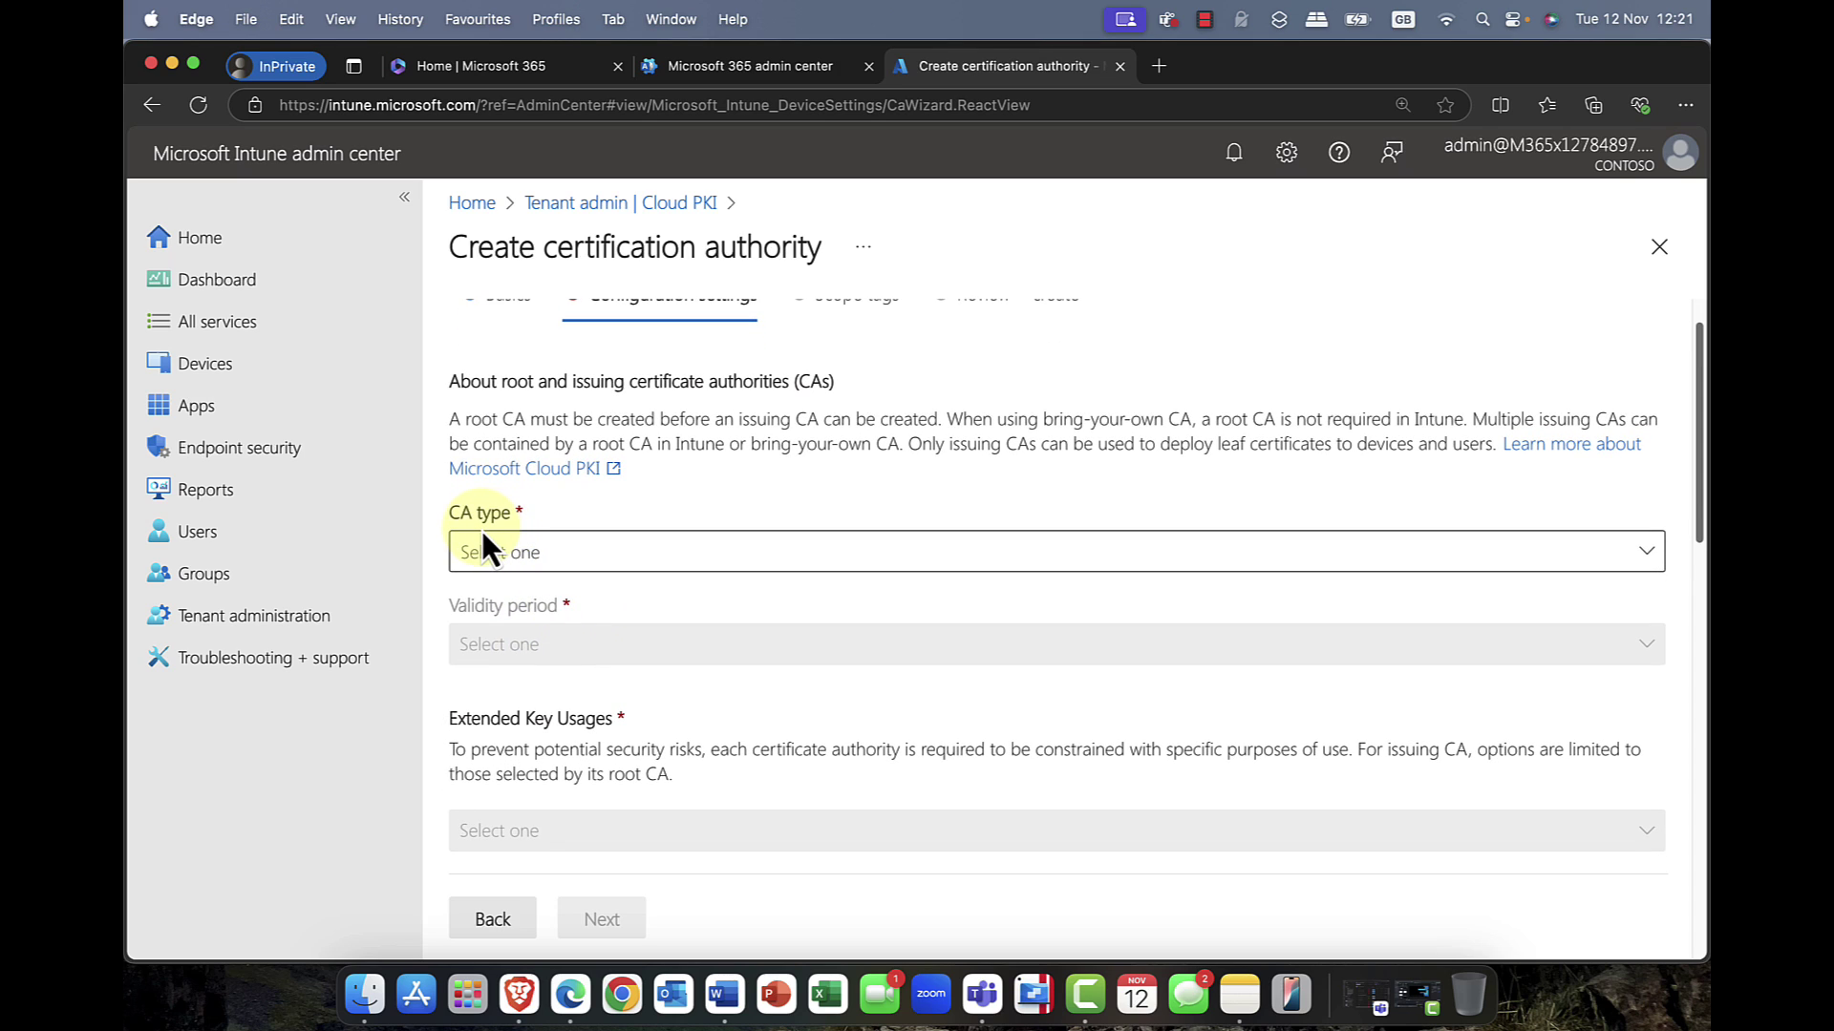
pyautogui.click(739, 558)
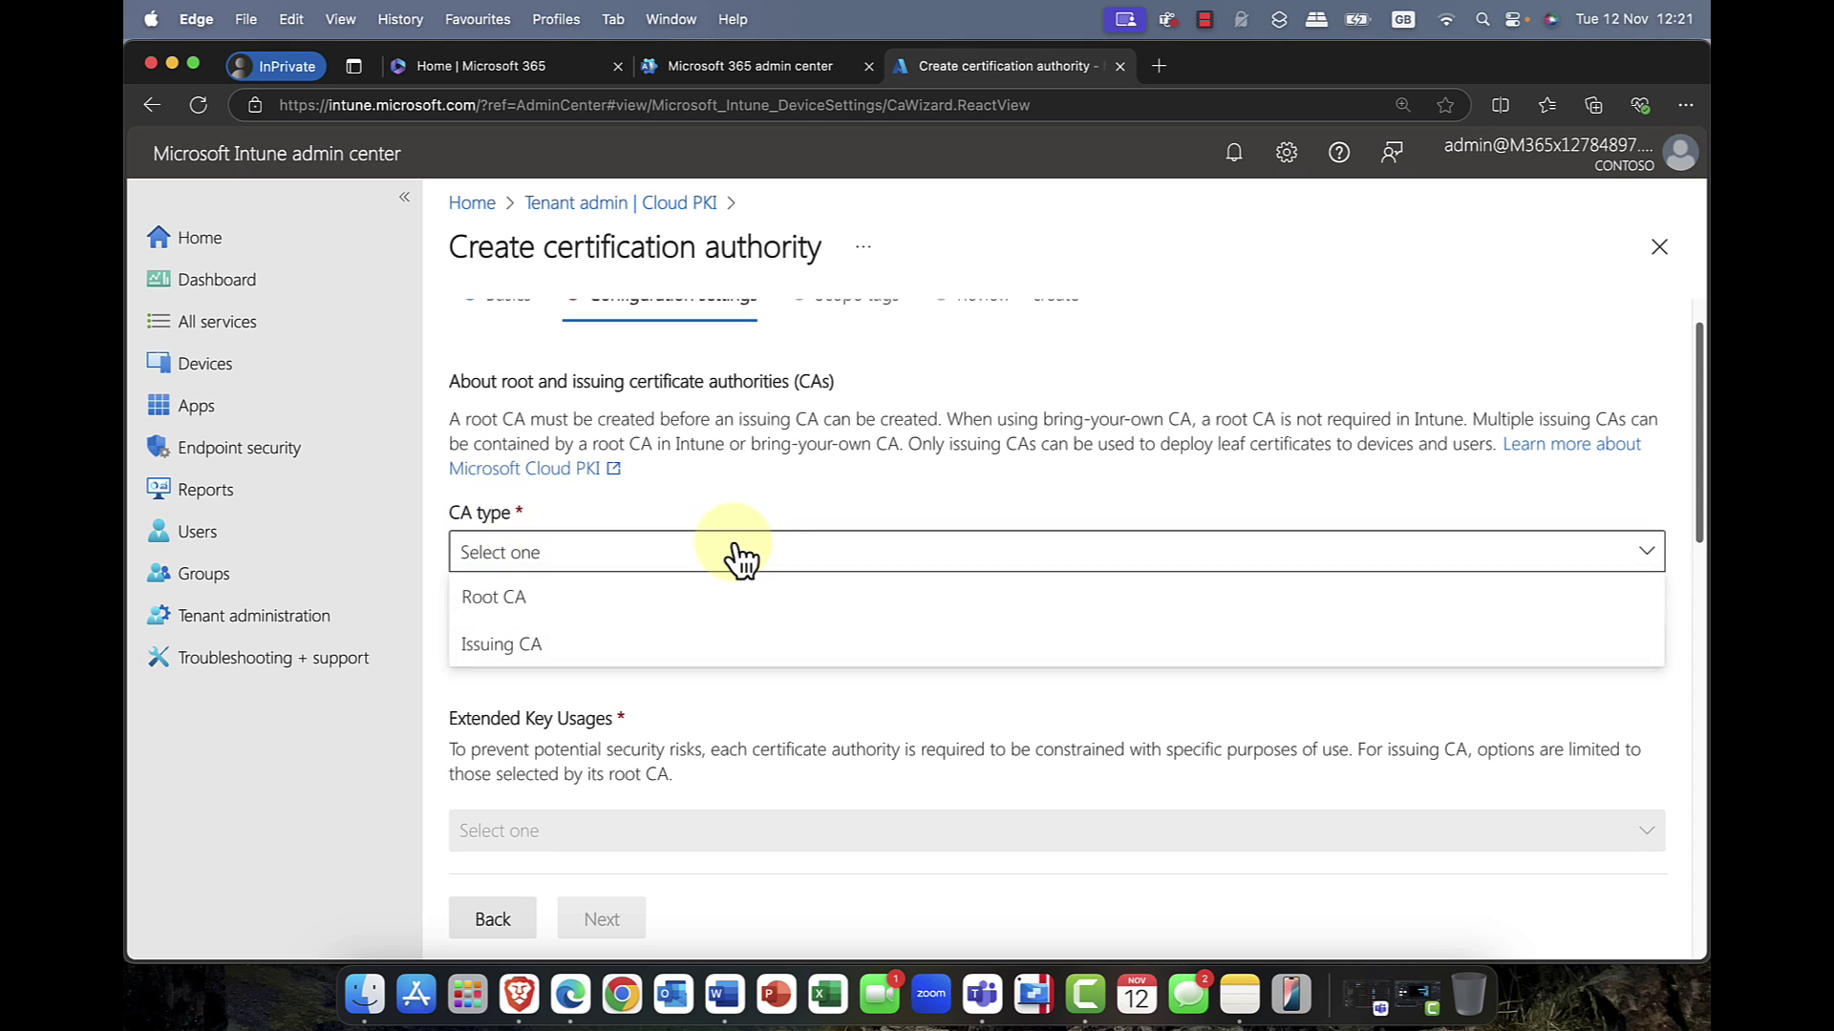
# Choose Root CA as the CA type and a 5-year validity period
pyautogui.click(535, 609)
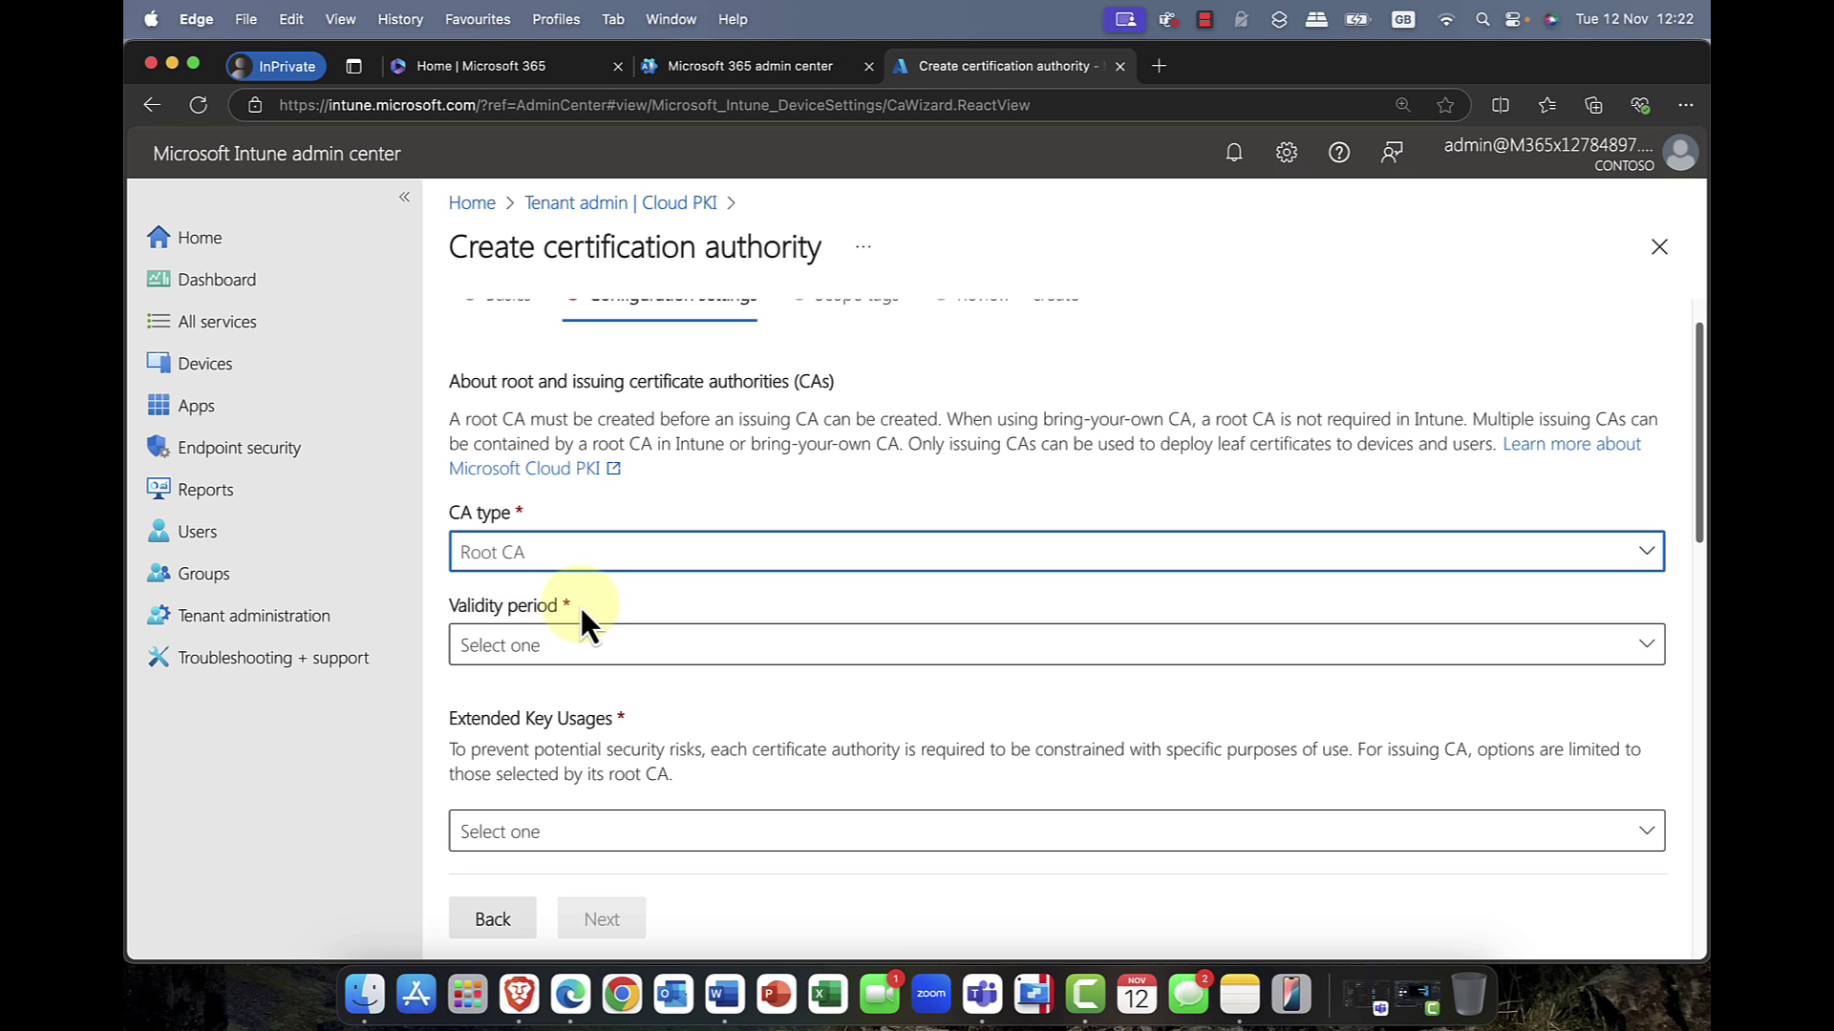
pyautogui.scroll(-1, 706, 611)
pyautogui.scroll(-2, 719, 630)
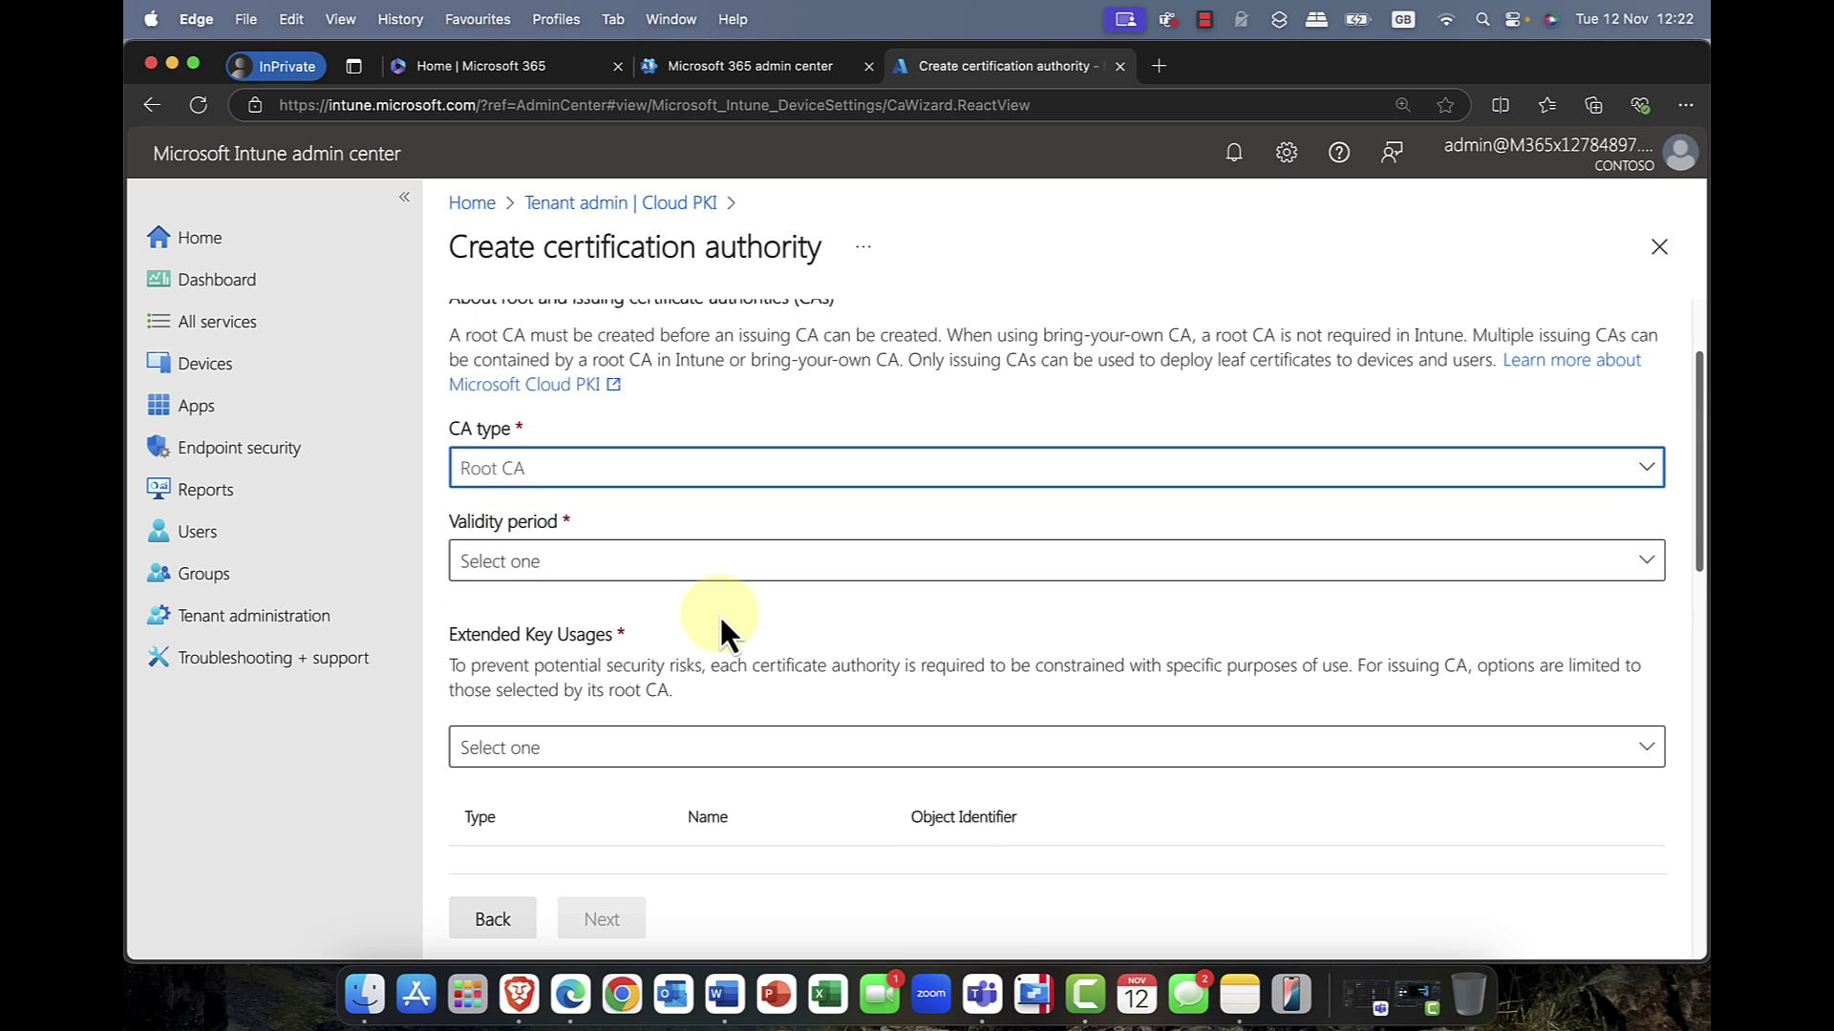
pyautogui.click(644, 571)
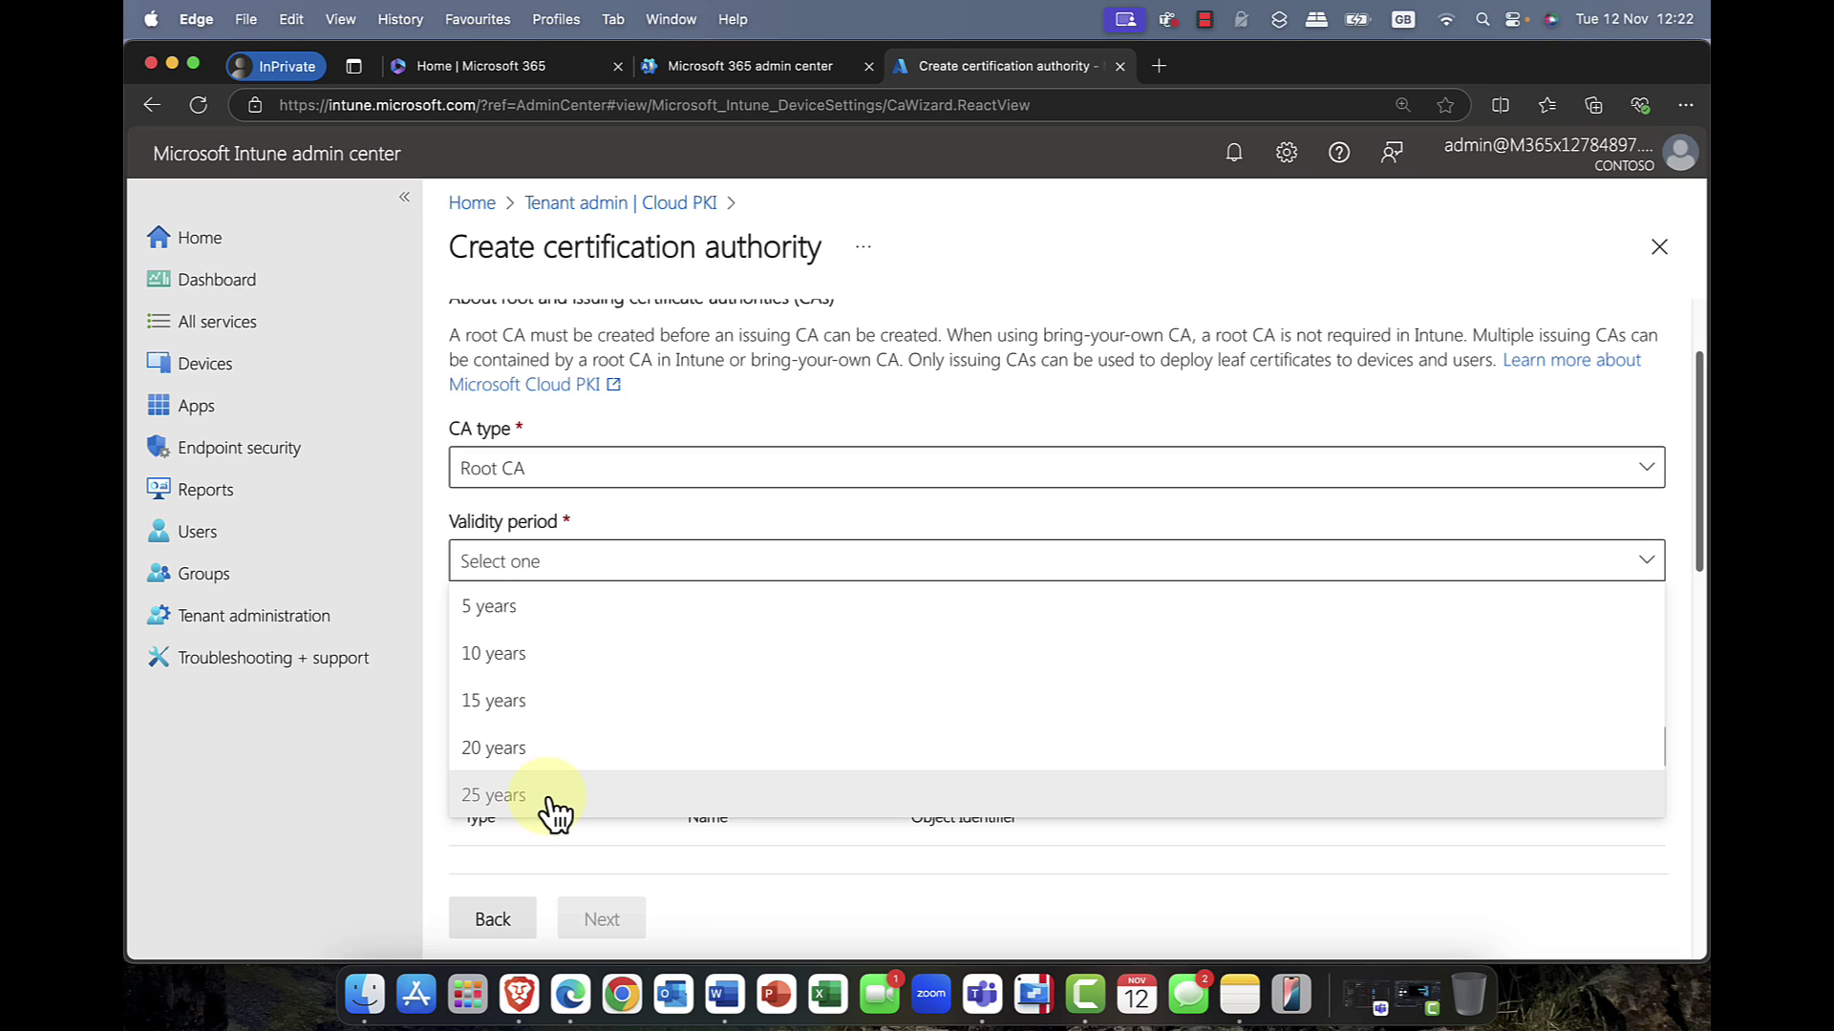
pyautogui.click(503, 613)
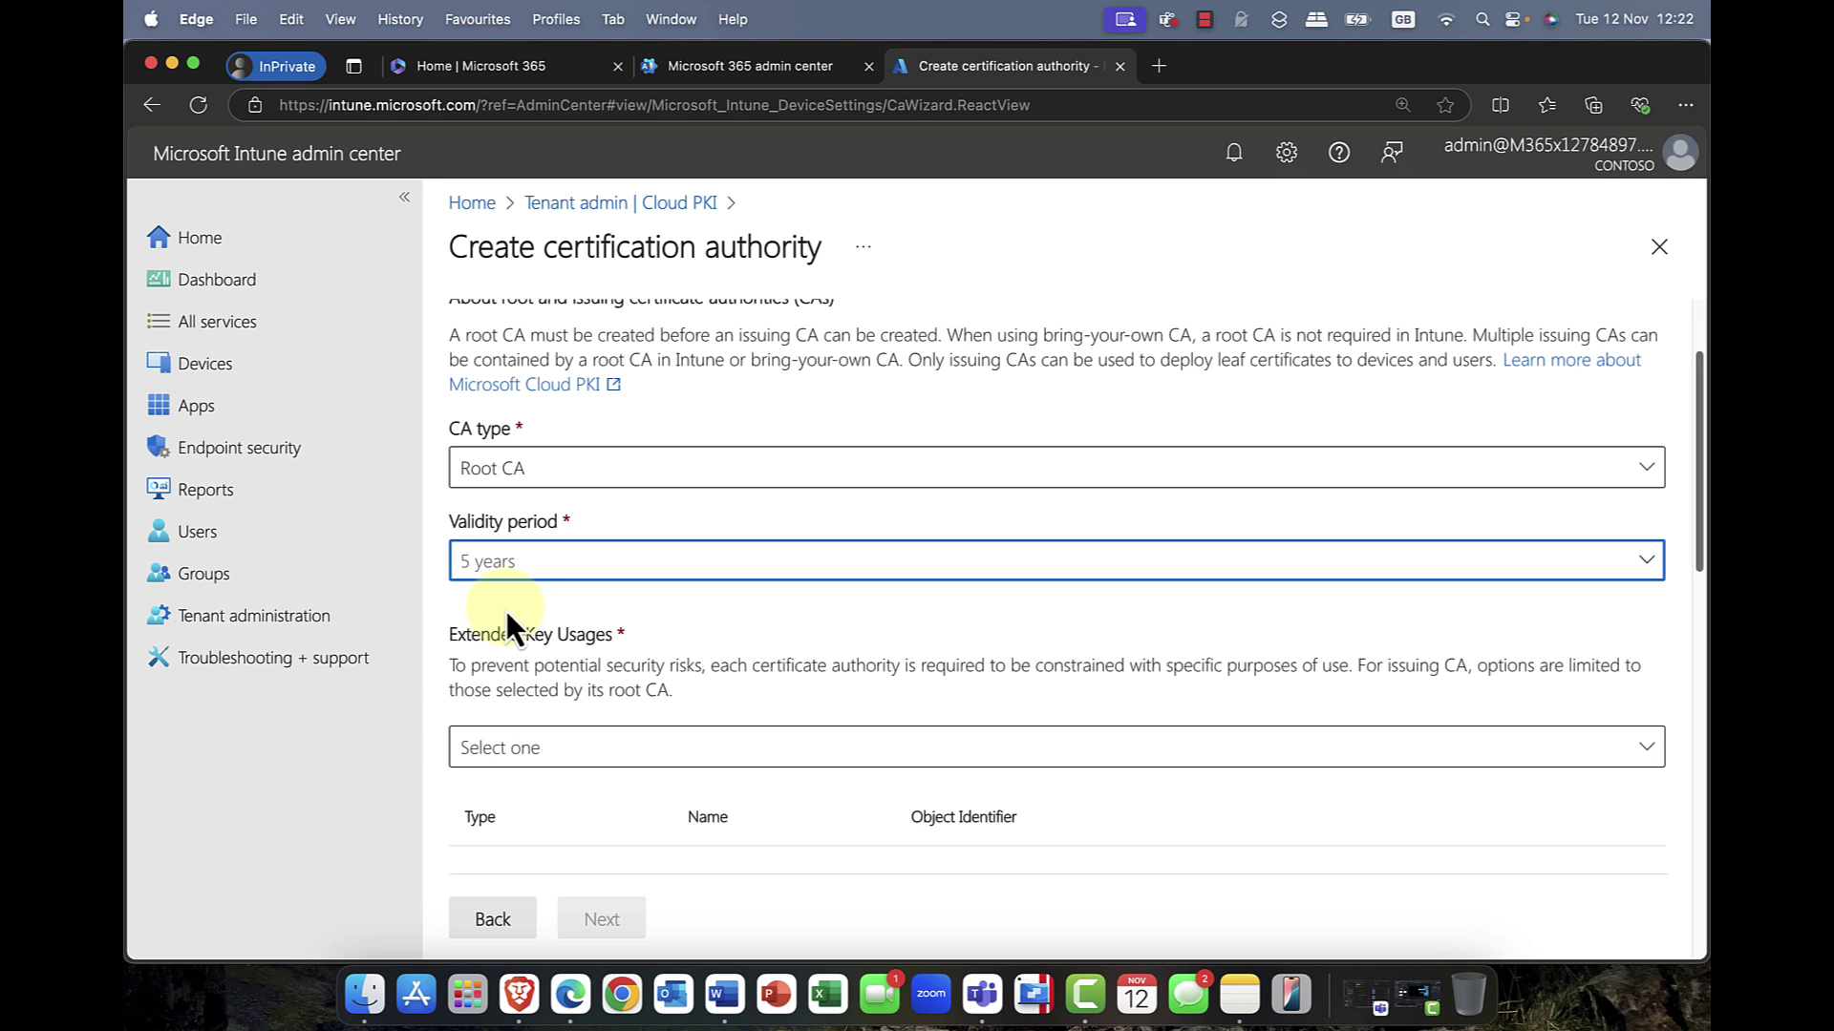
pyautogui.scroll(-3, 640, 650)
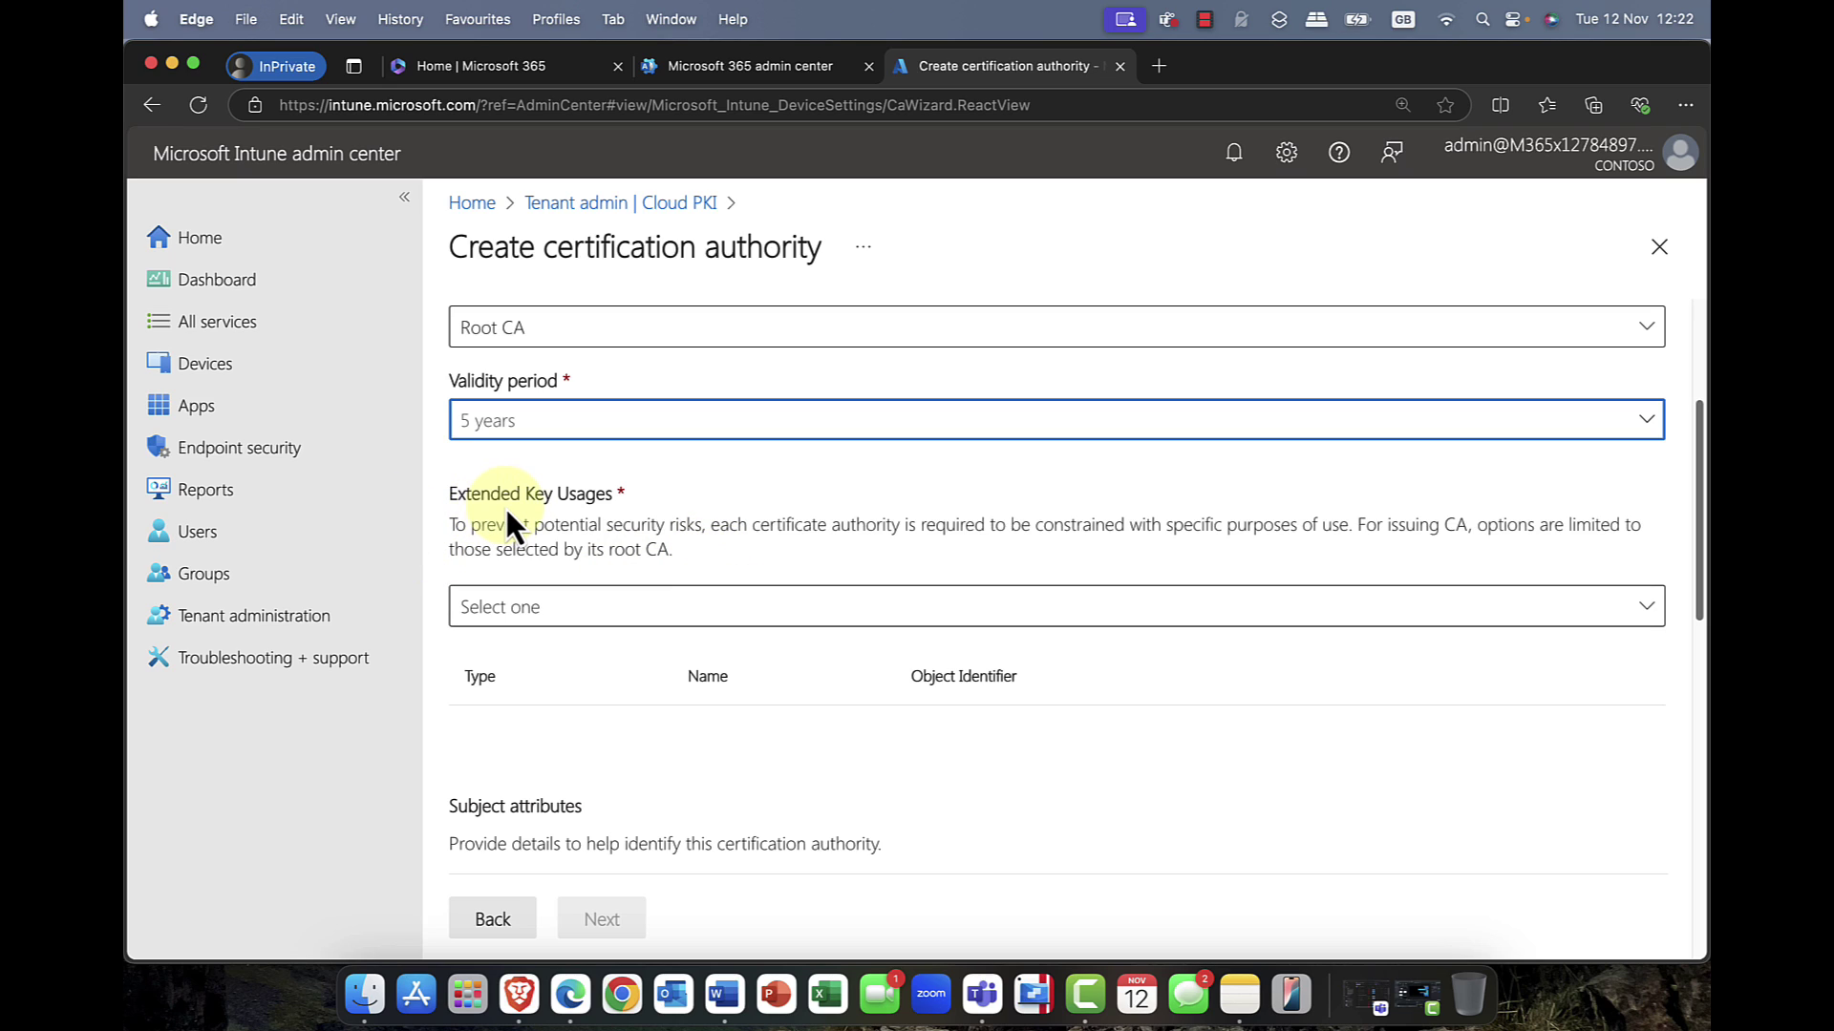
# Add Client auth and Email protection to the CA's Extended Key Usages list
pyautogui.click(715, 619)
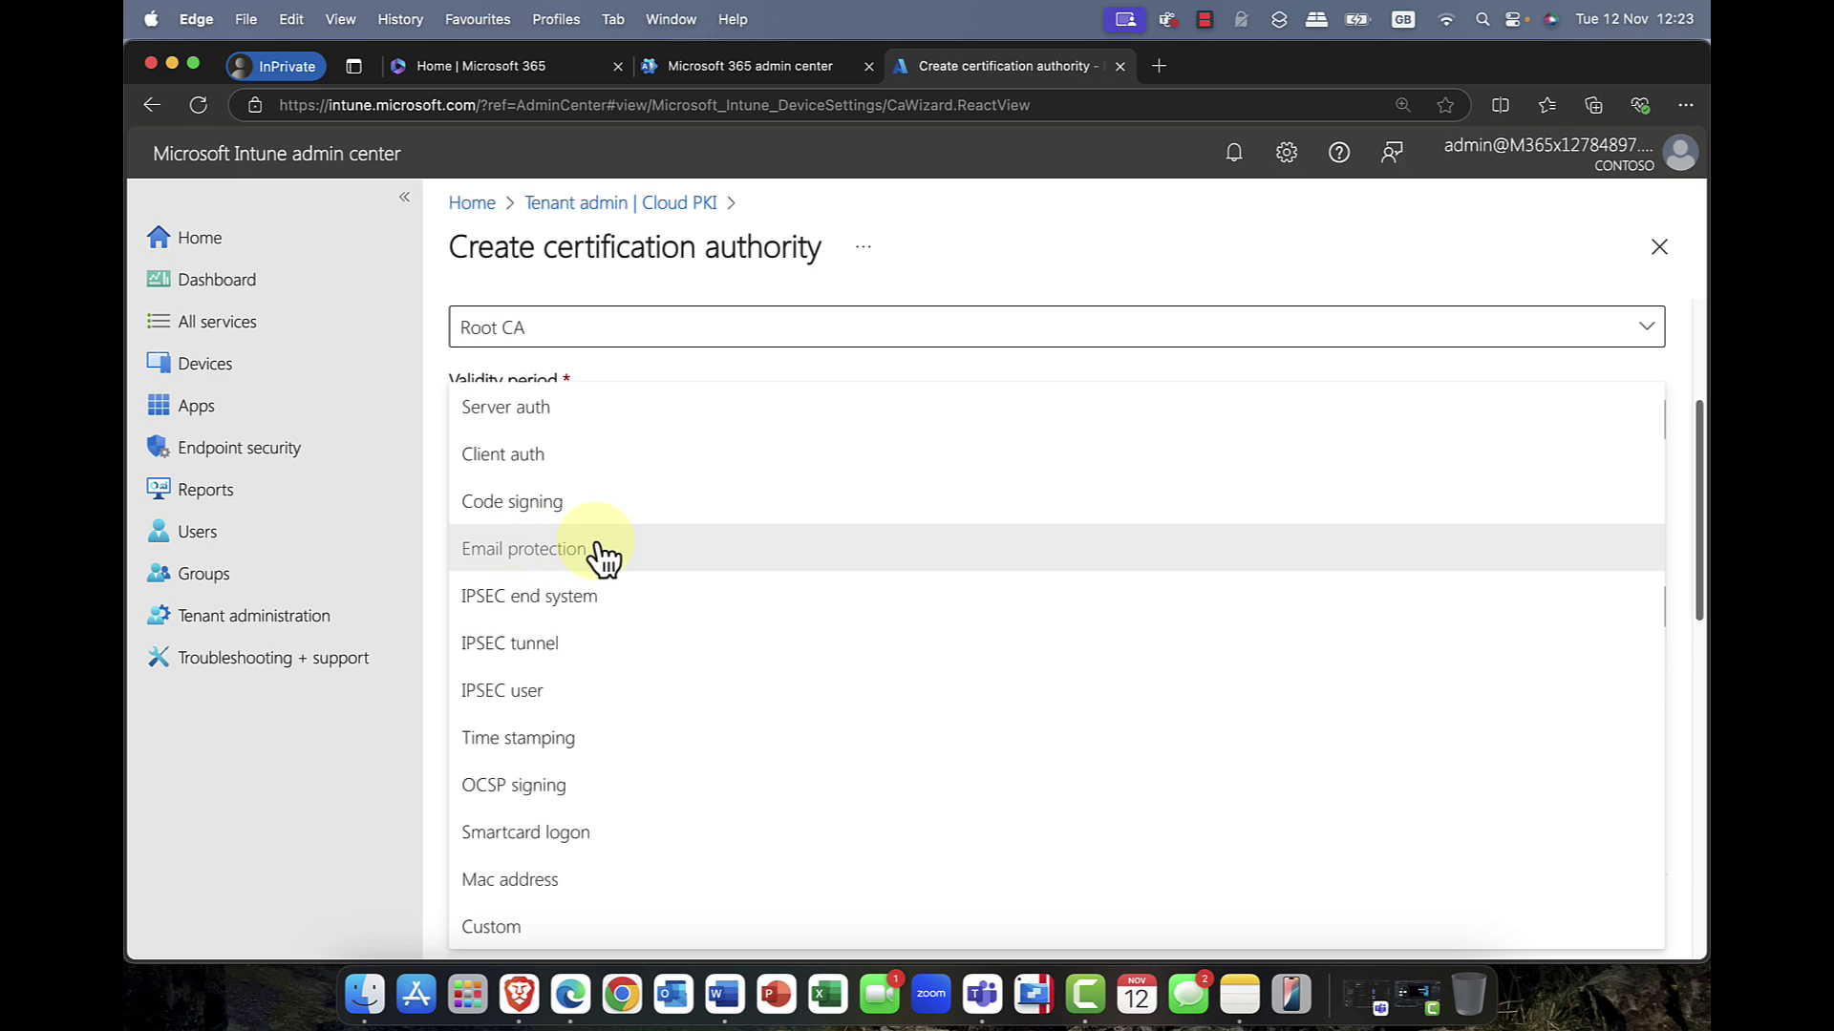
pyautogui.click(511, 456)
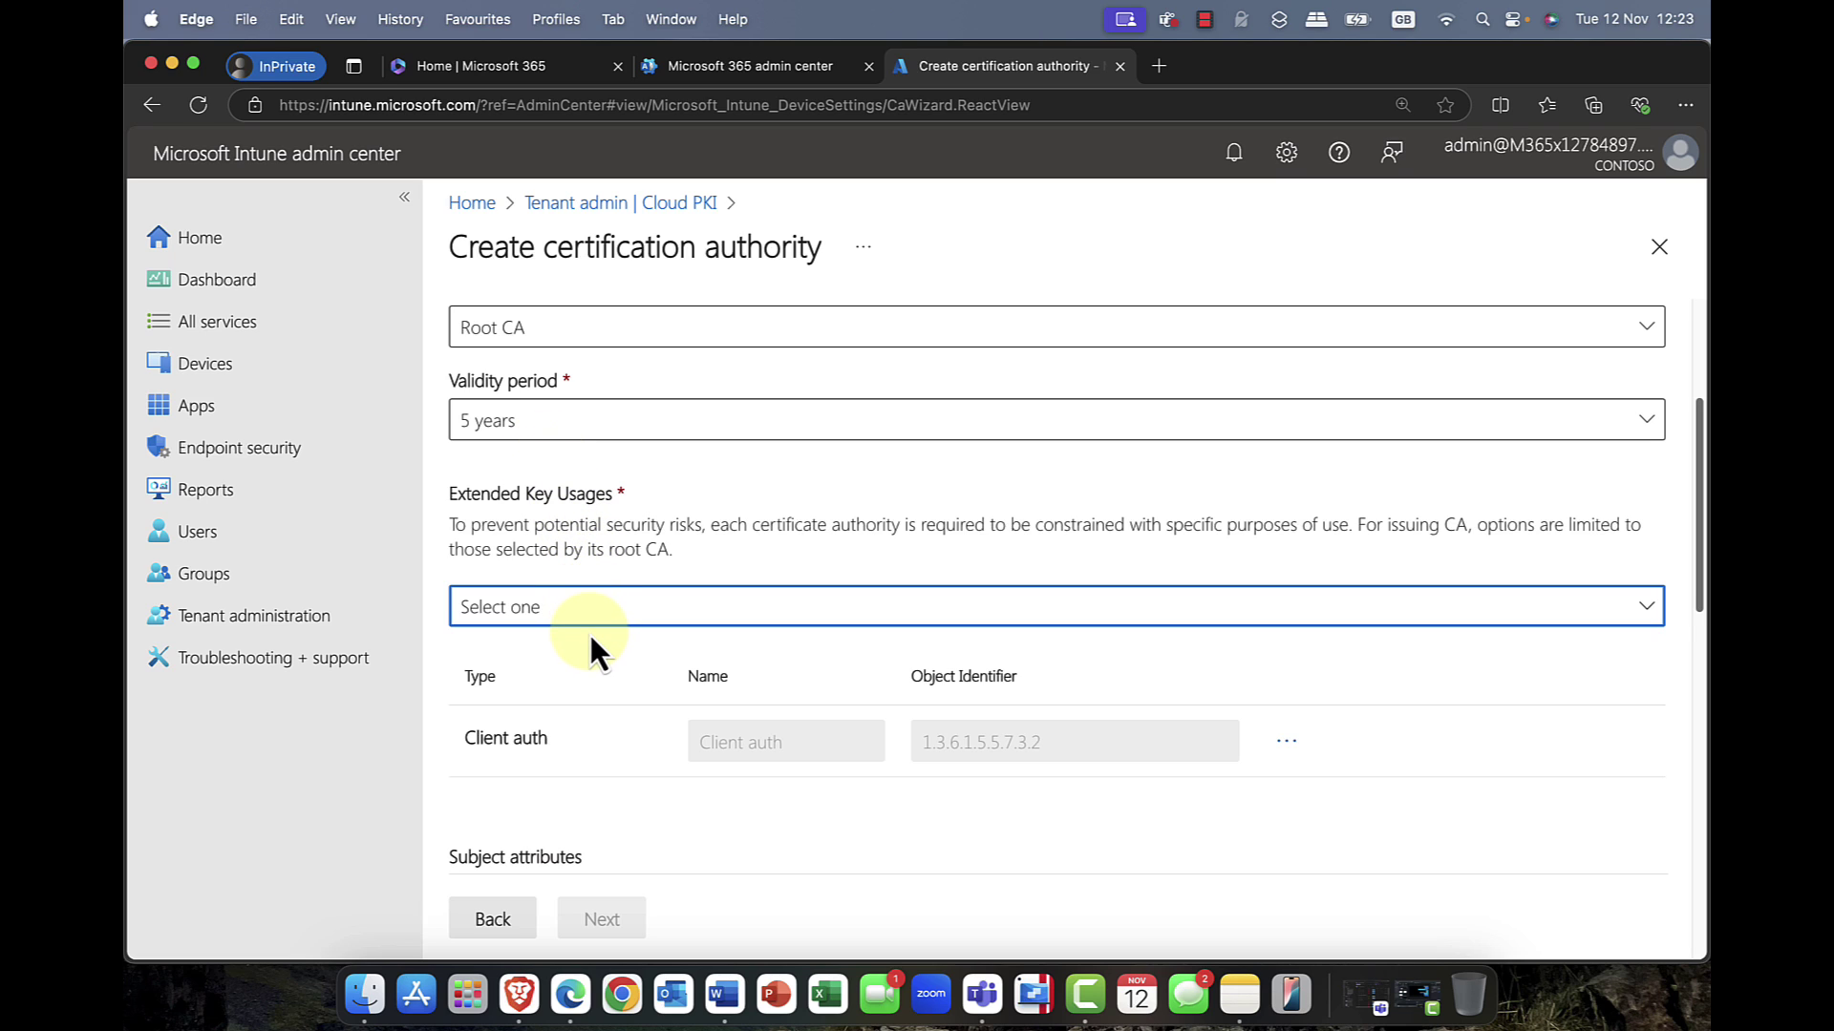
pyautogui.scroll(-3, 590, 649)
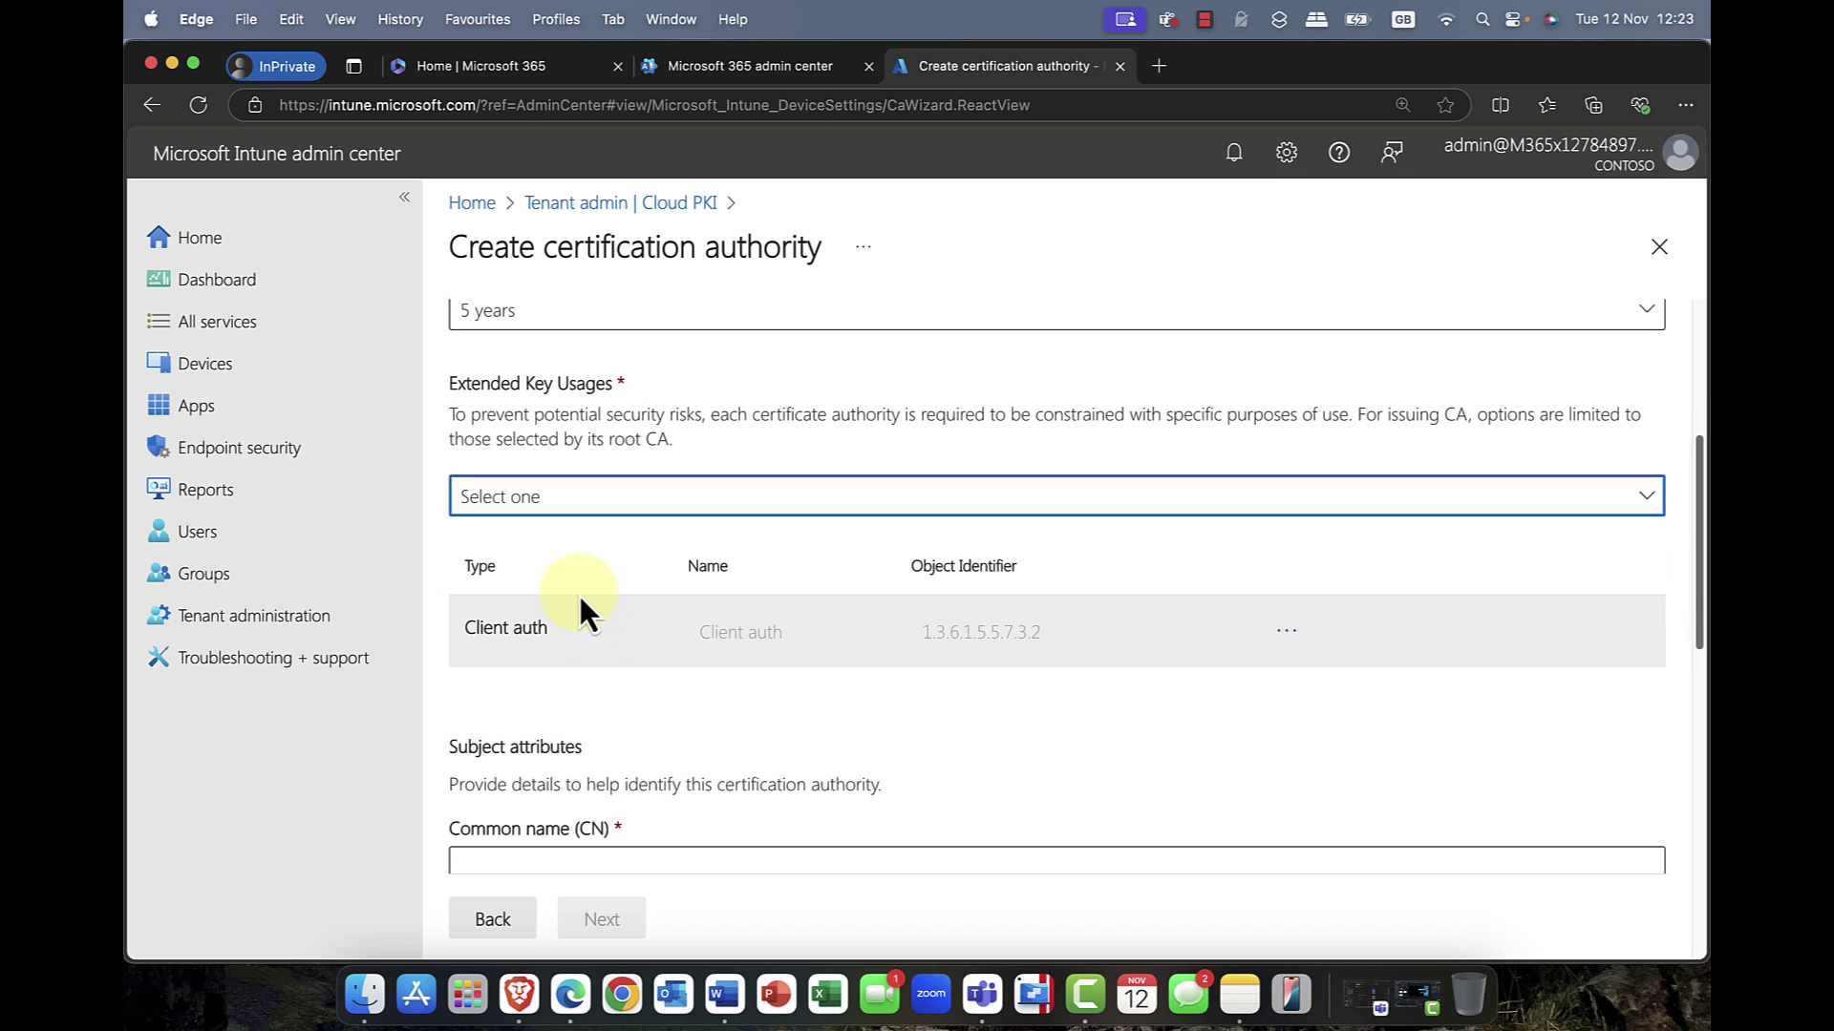
pyautogui.click(598, 497)
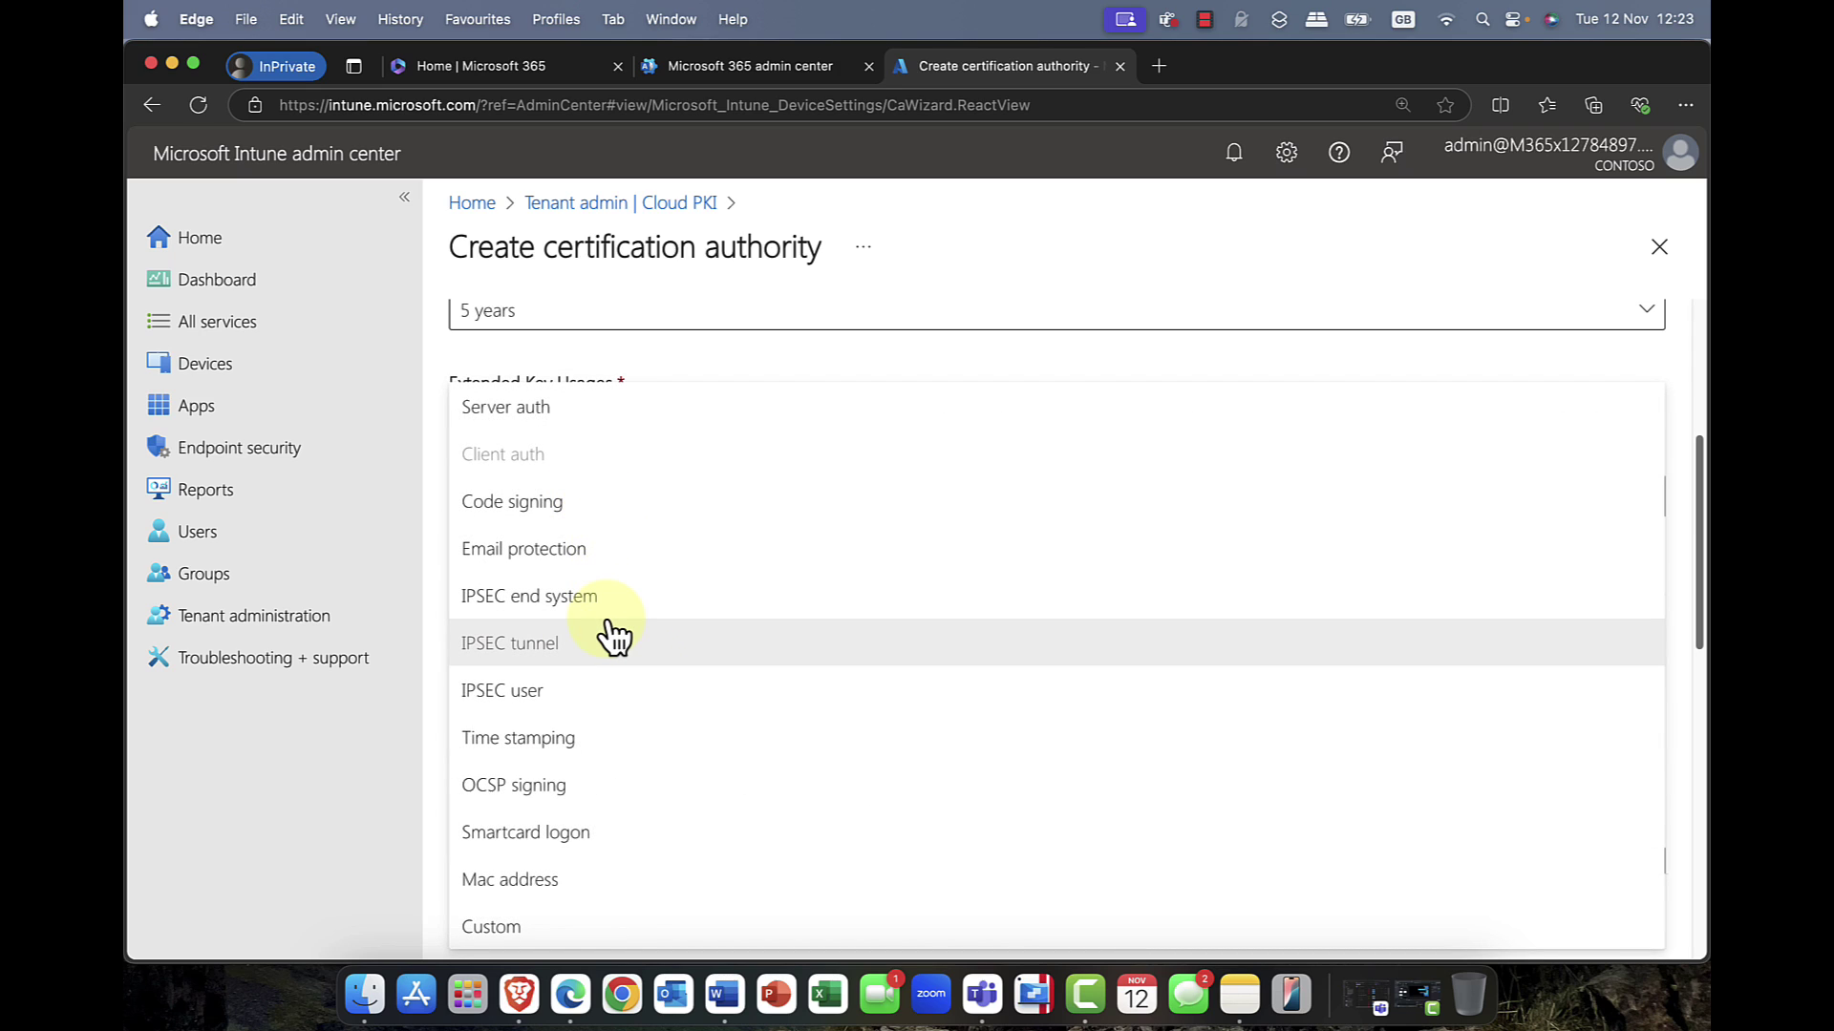
pyautogui.click(542, 556)
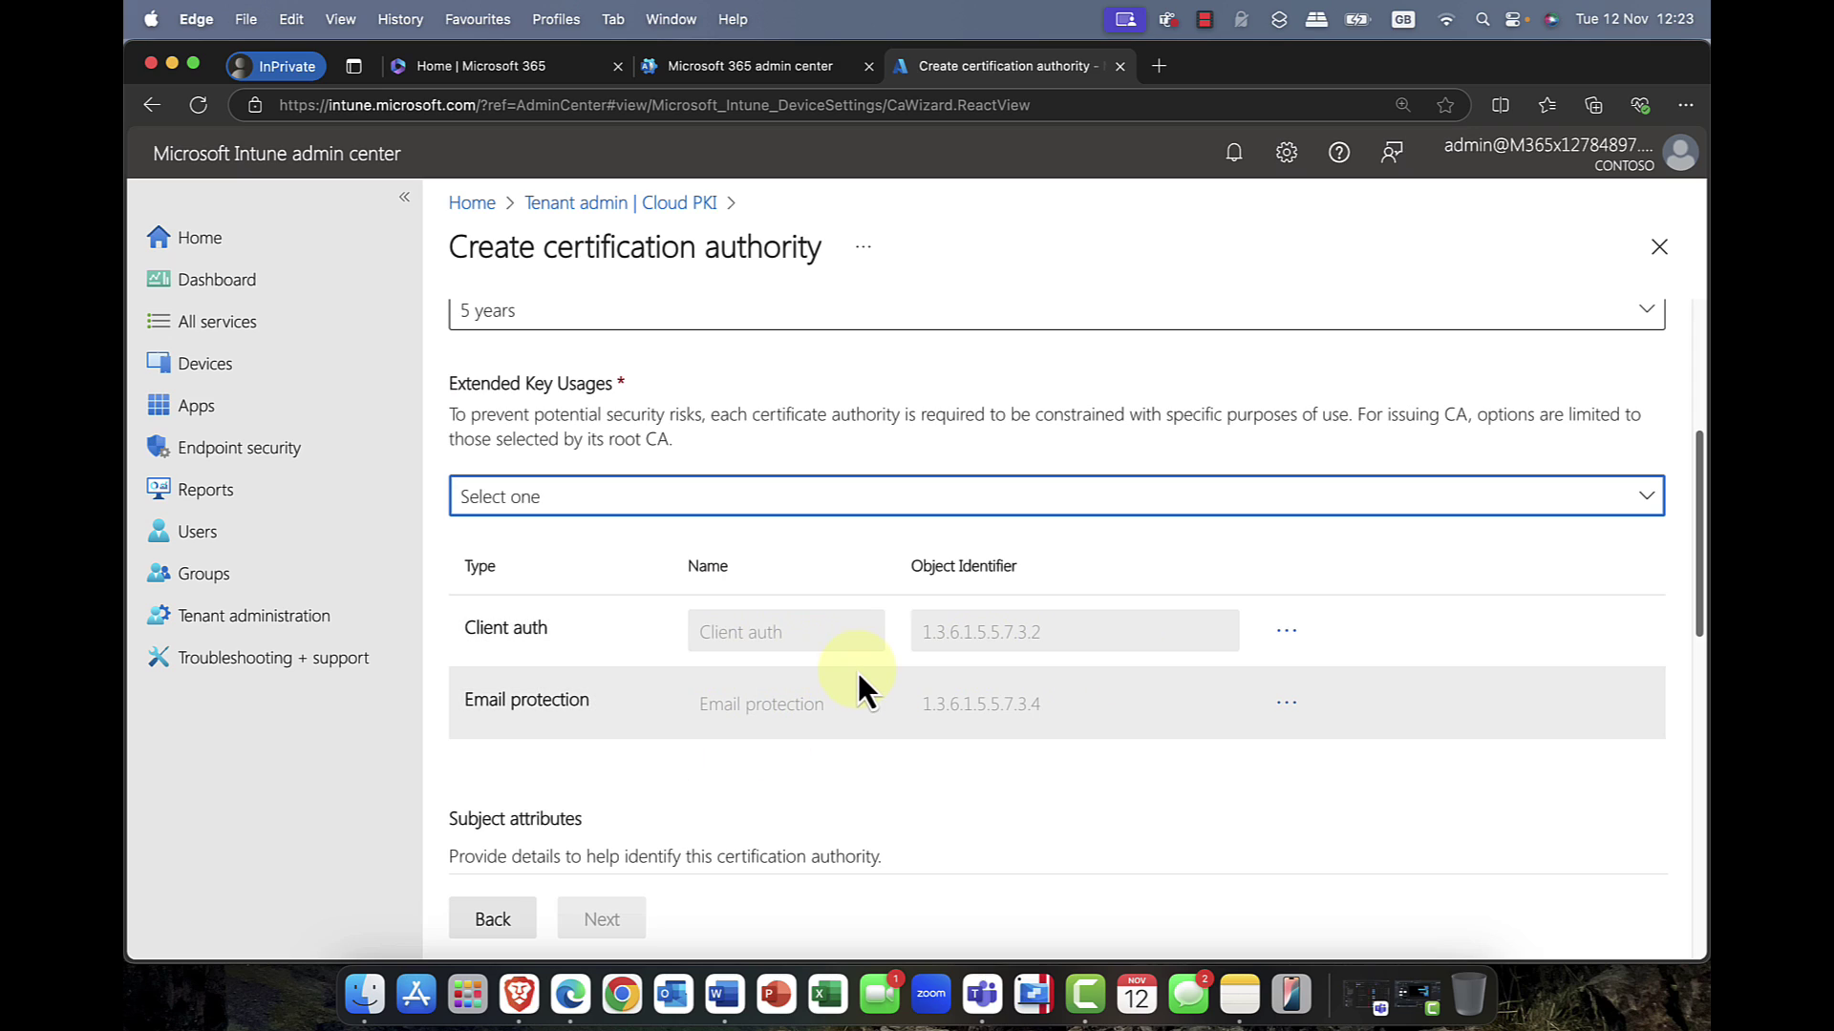
pyautogui.click(1298, 633)
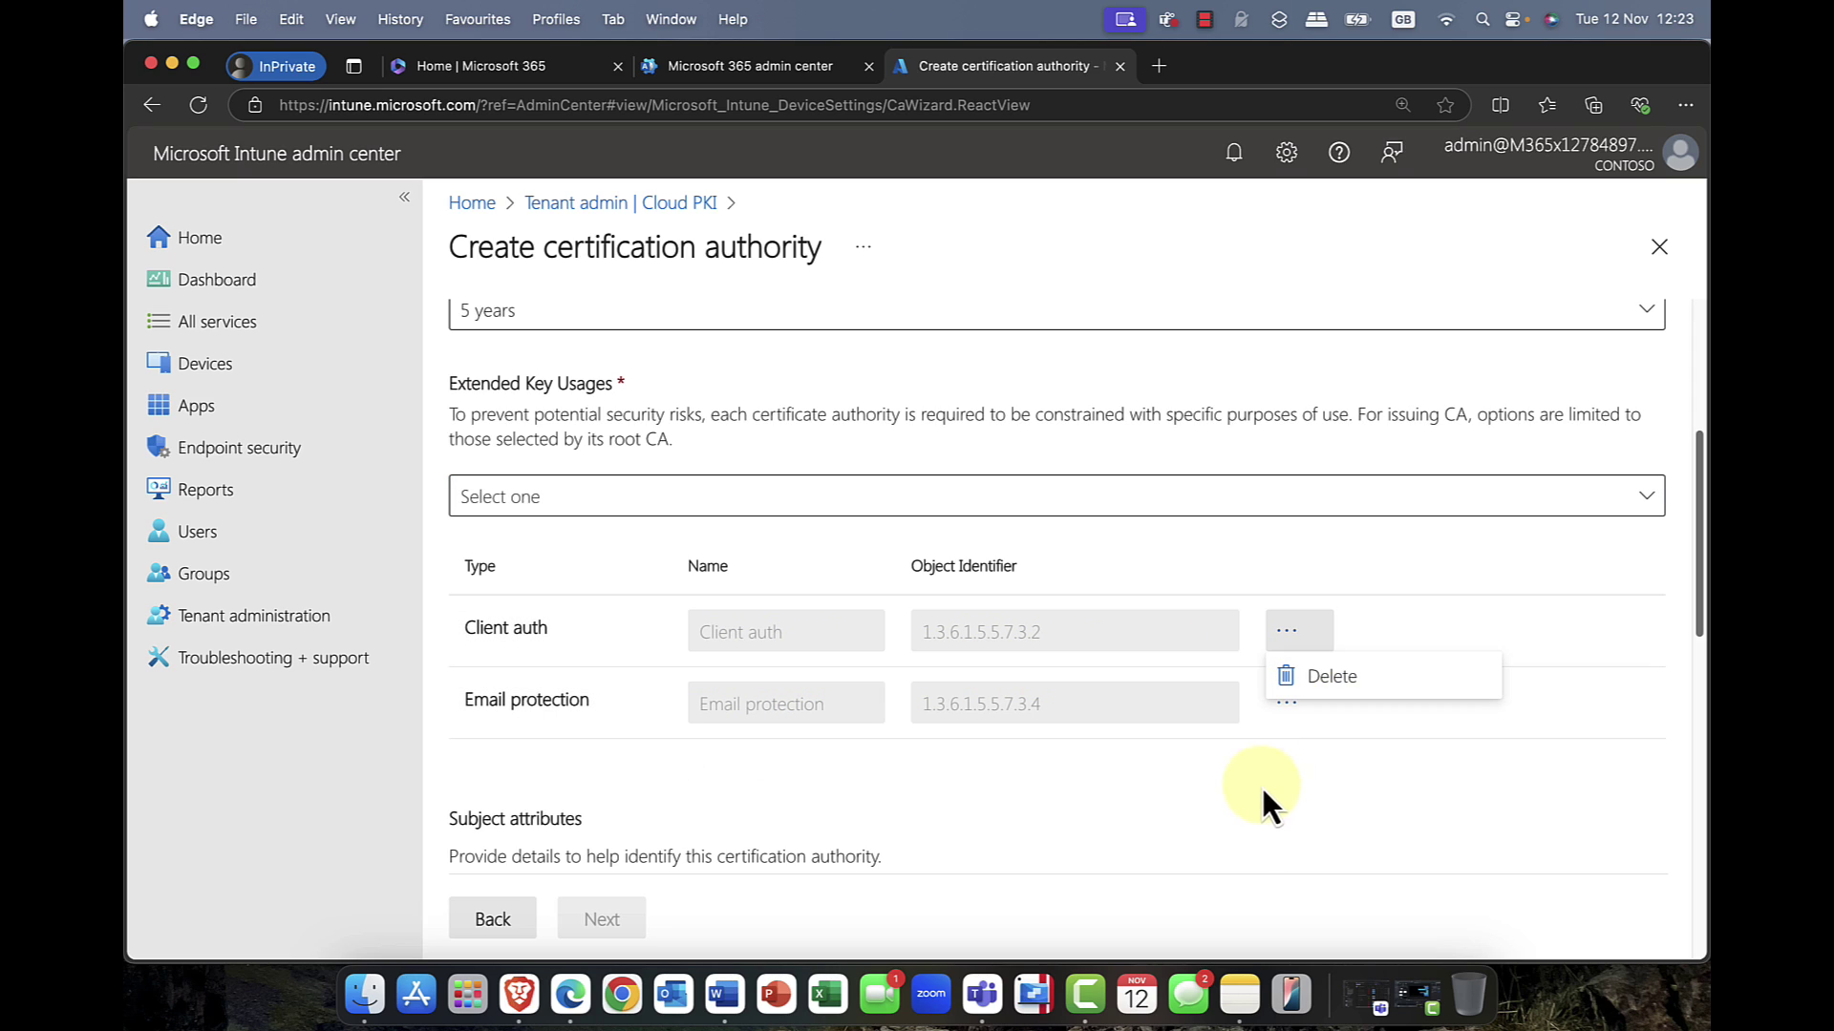
# Enter common name contoso.com and organization Contoso in the subject attributes
pyautogui.click(1077, 770)
pyautogui.scroll(-5, 955, 754)
pyautogui.scroll(-2, 902, 725)
pyautogui.click(549, 552)
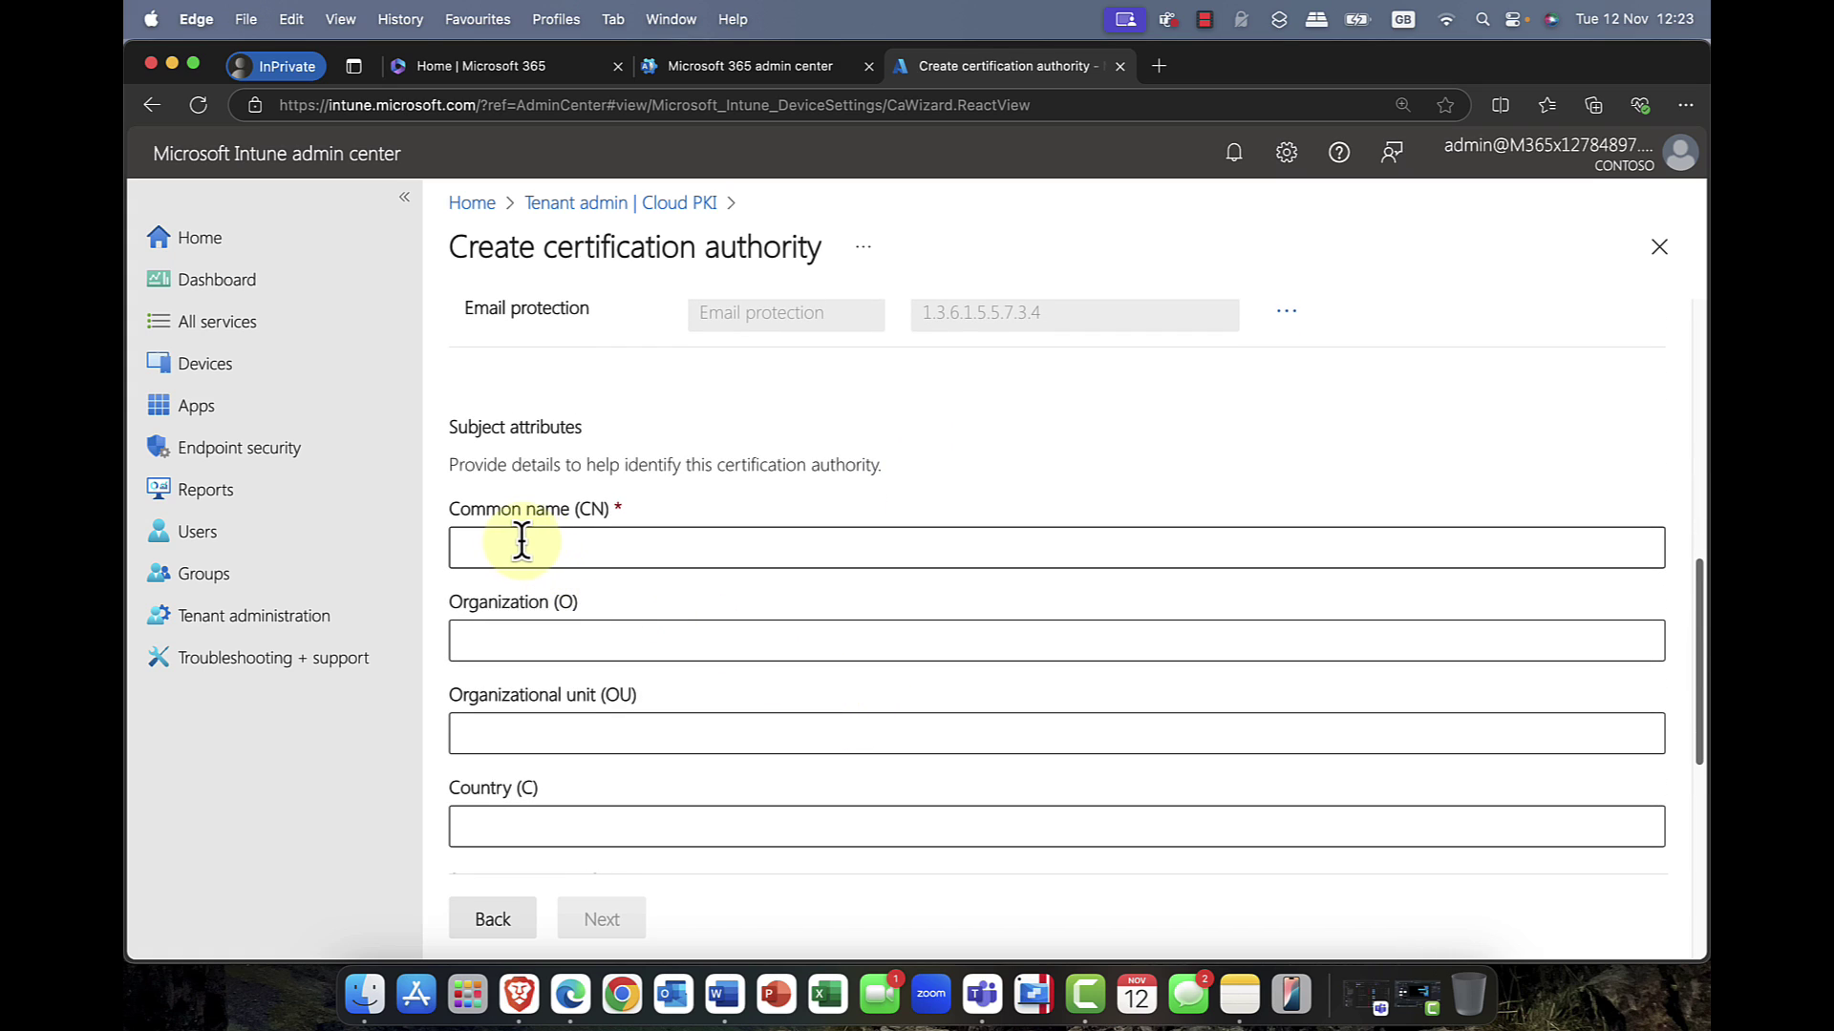
pyautogui.click(522, 542)
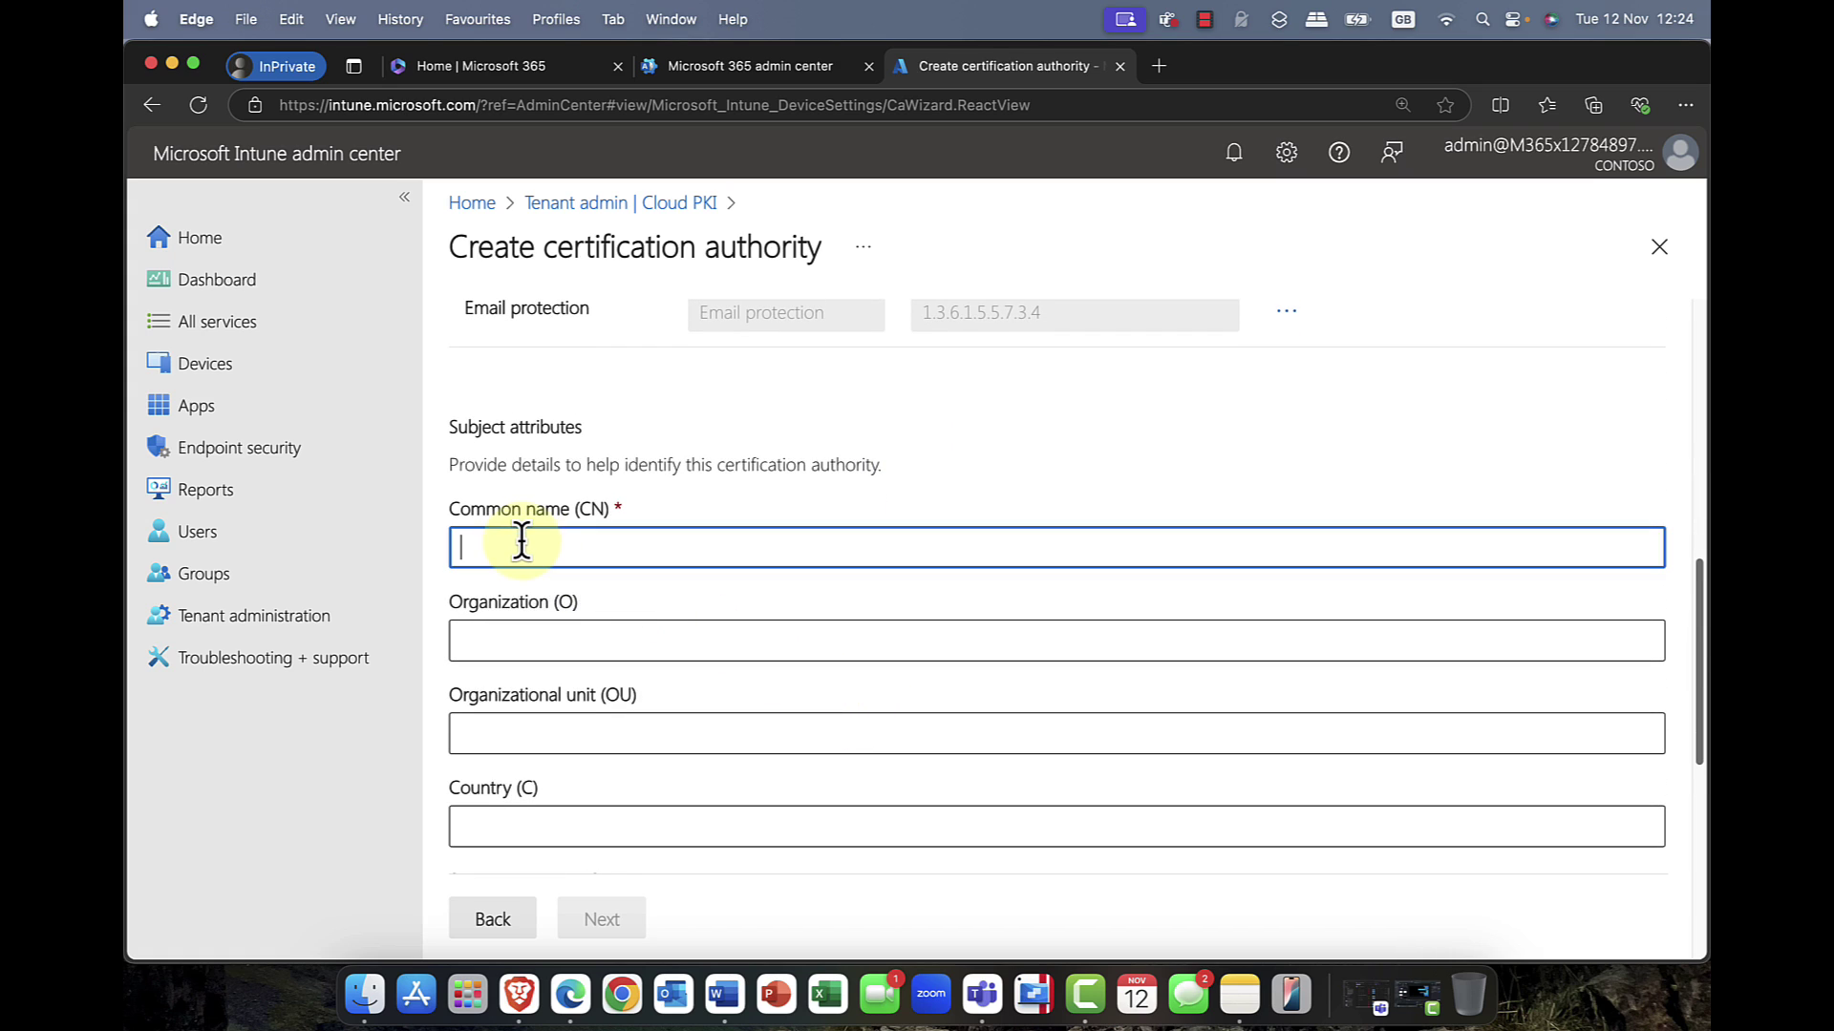
pyautogui.write('contoso.')
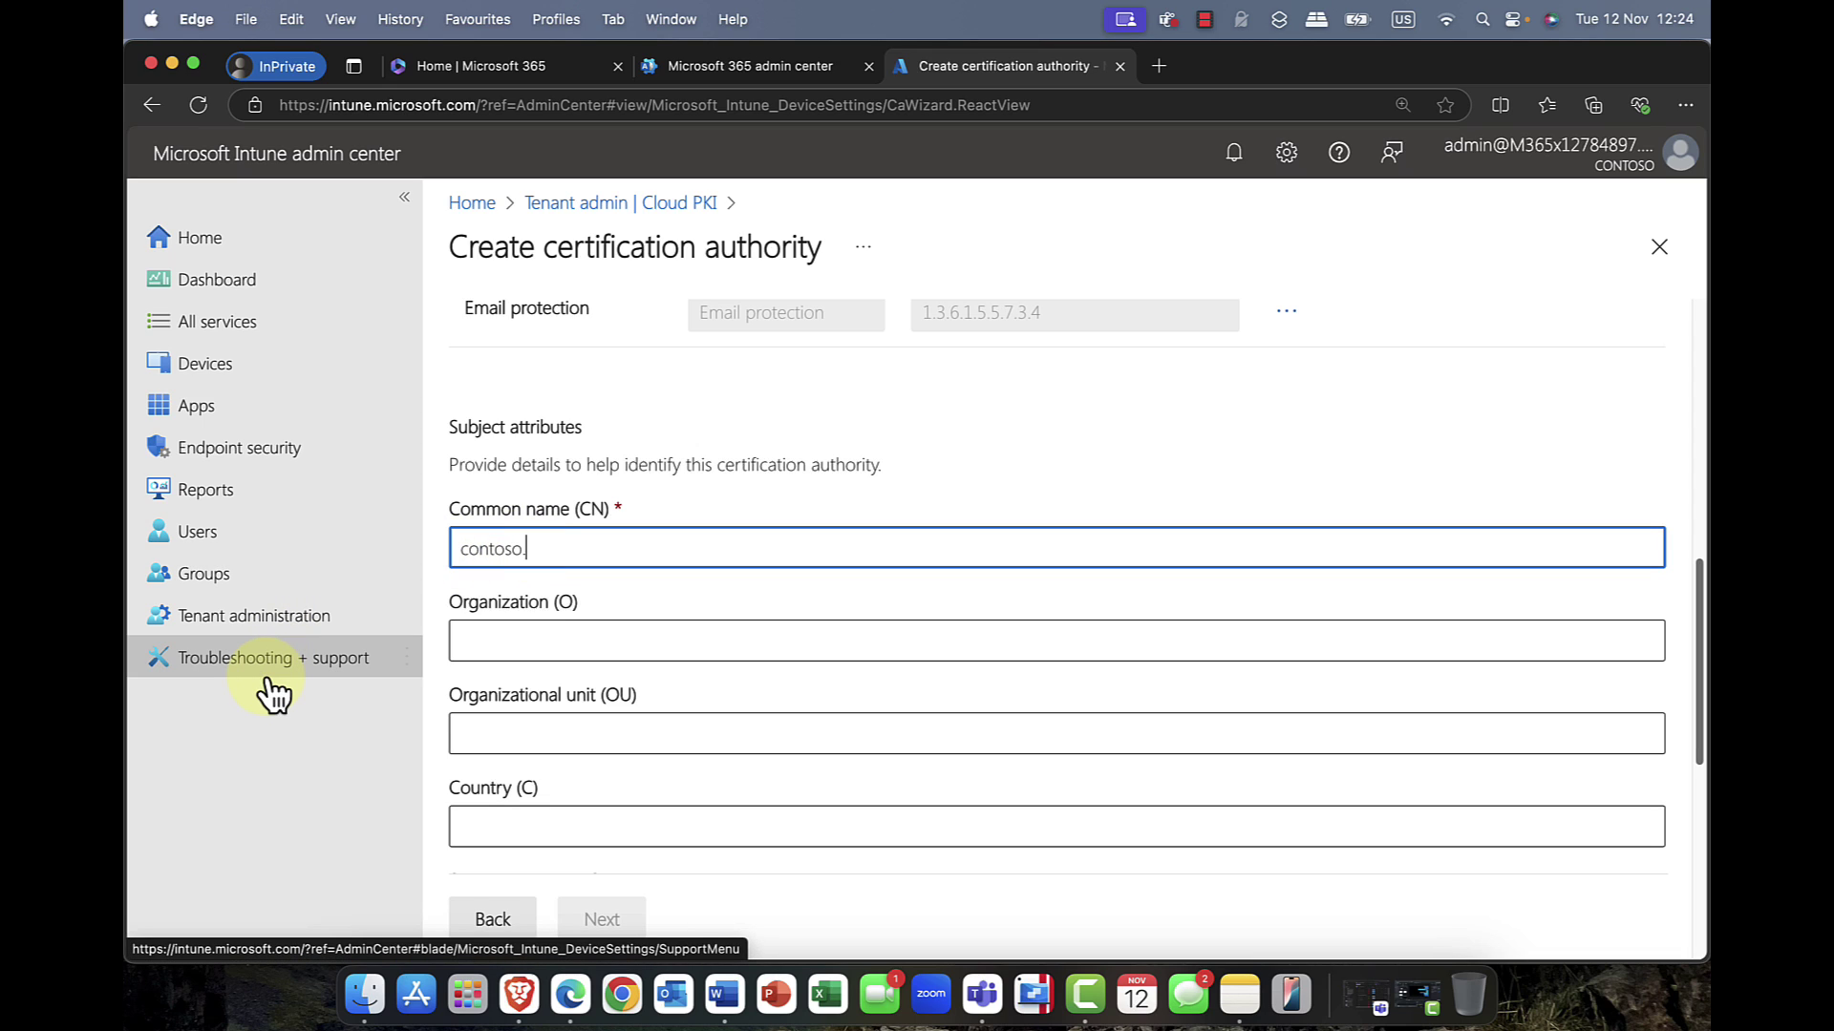
pyautogui.write('com')
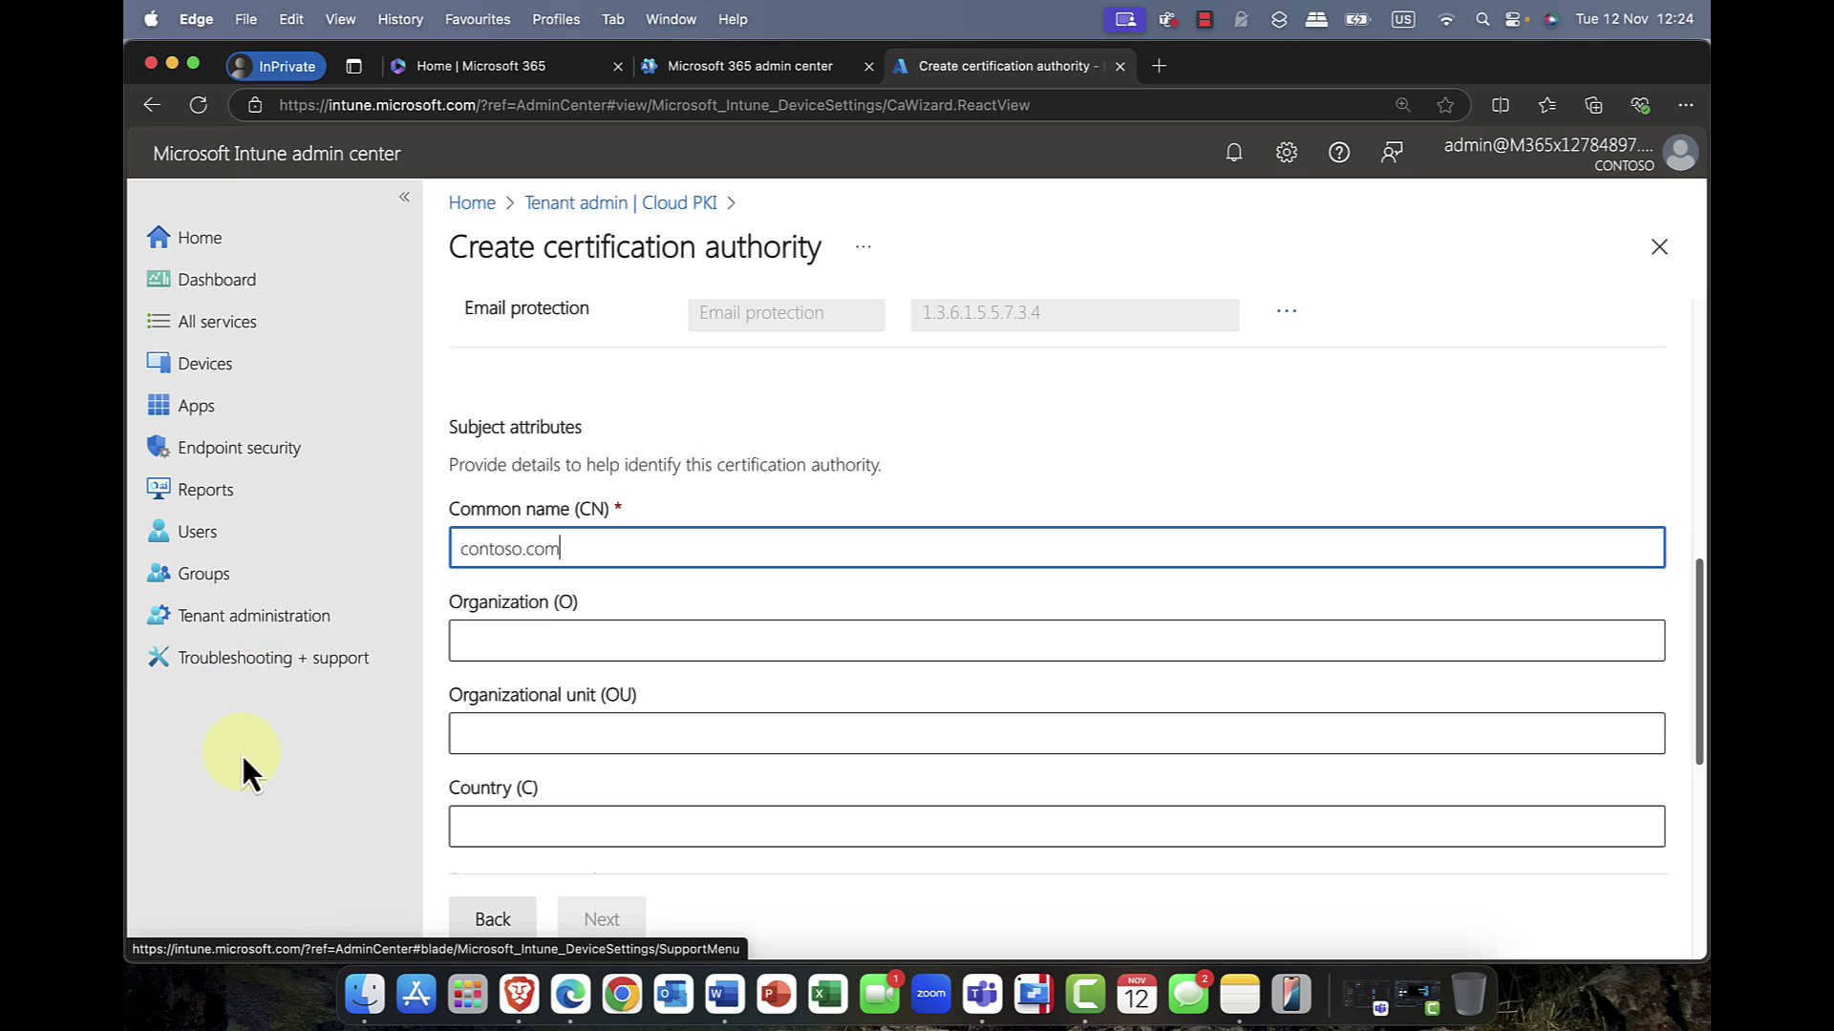
pyautogui.click(573, 638)
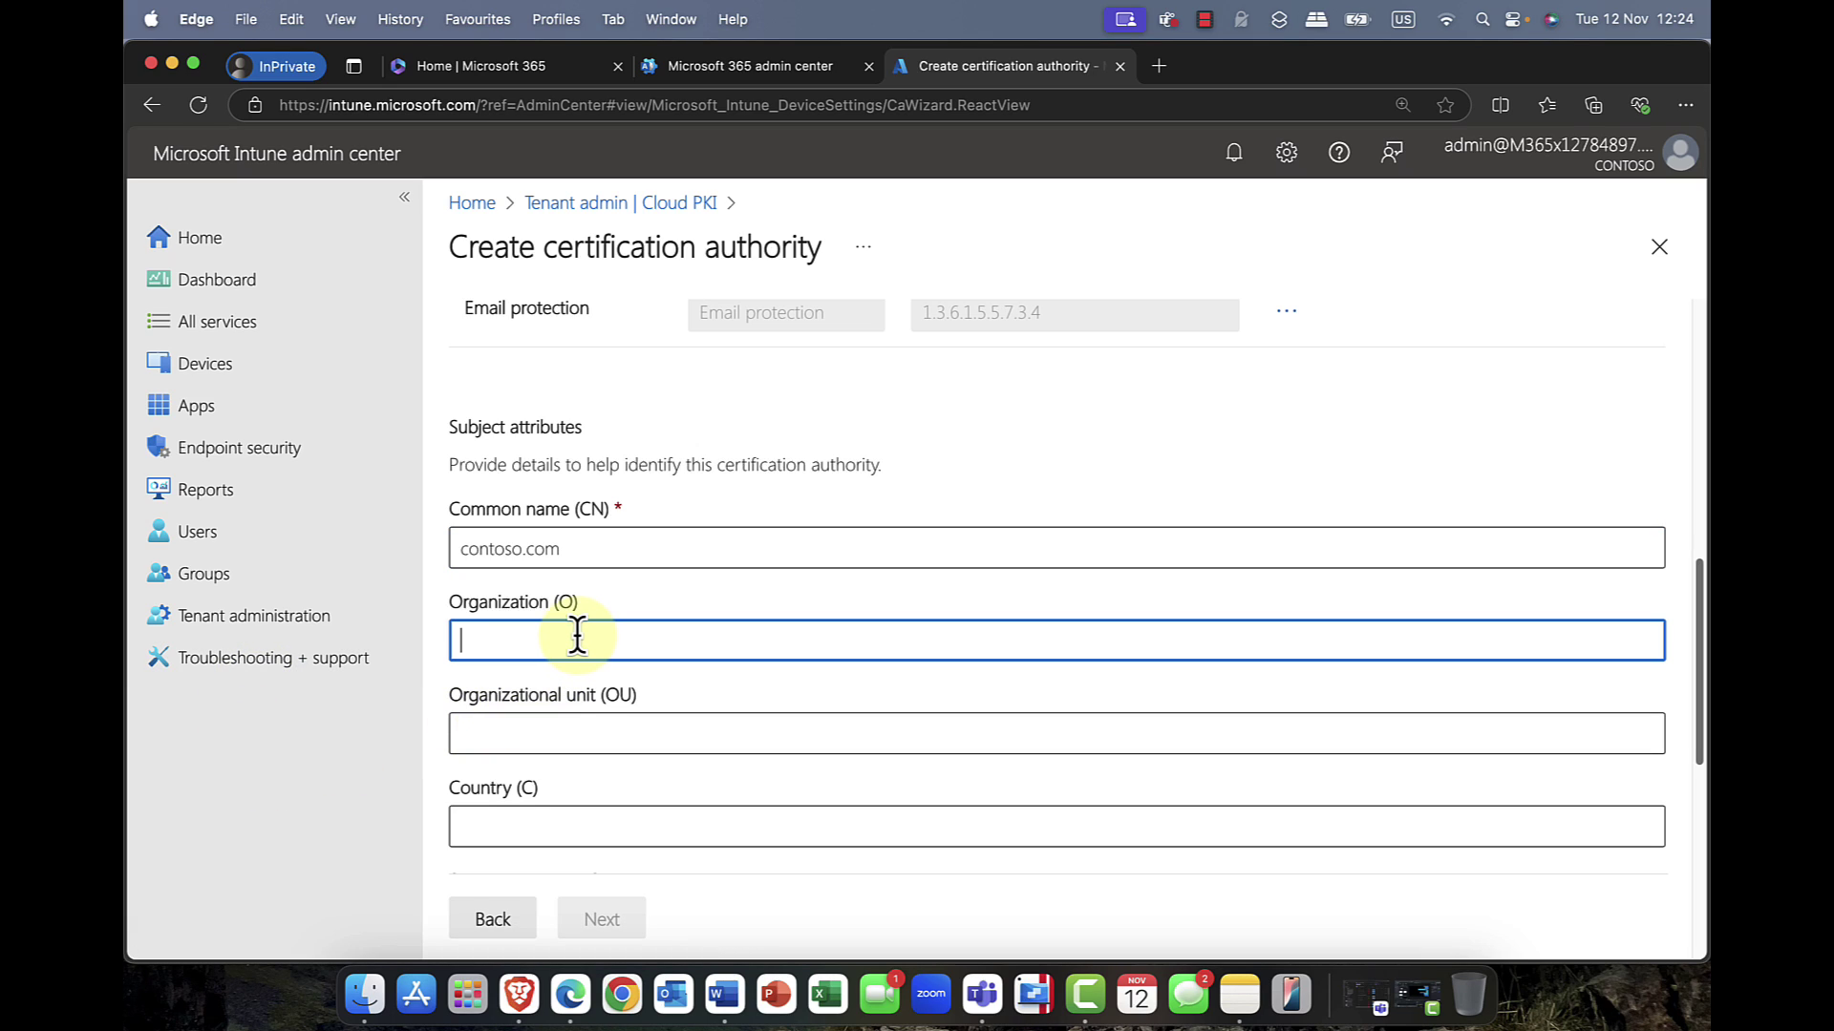
pyautogui.write('Con')
pyautogui.write('toss')
pyautogui.write('o')
pyautogui.press('BackSpace')
pyautogui.press('BackSpace')
pyautogui.write('0')
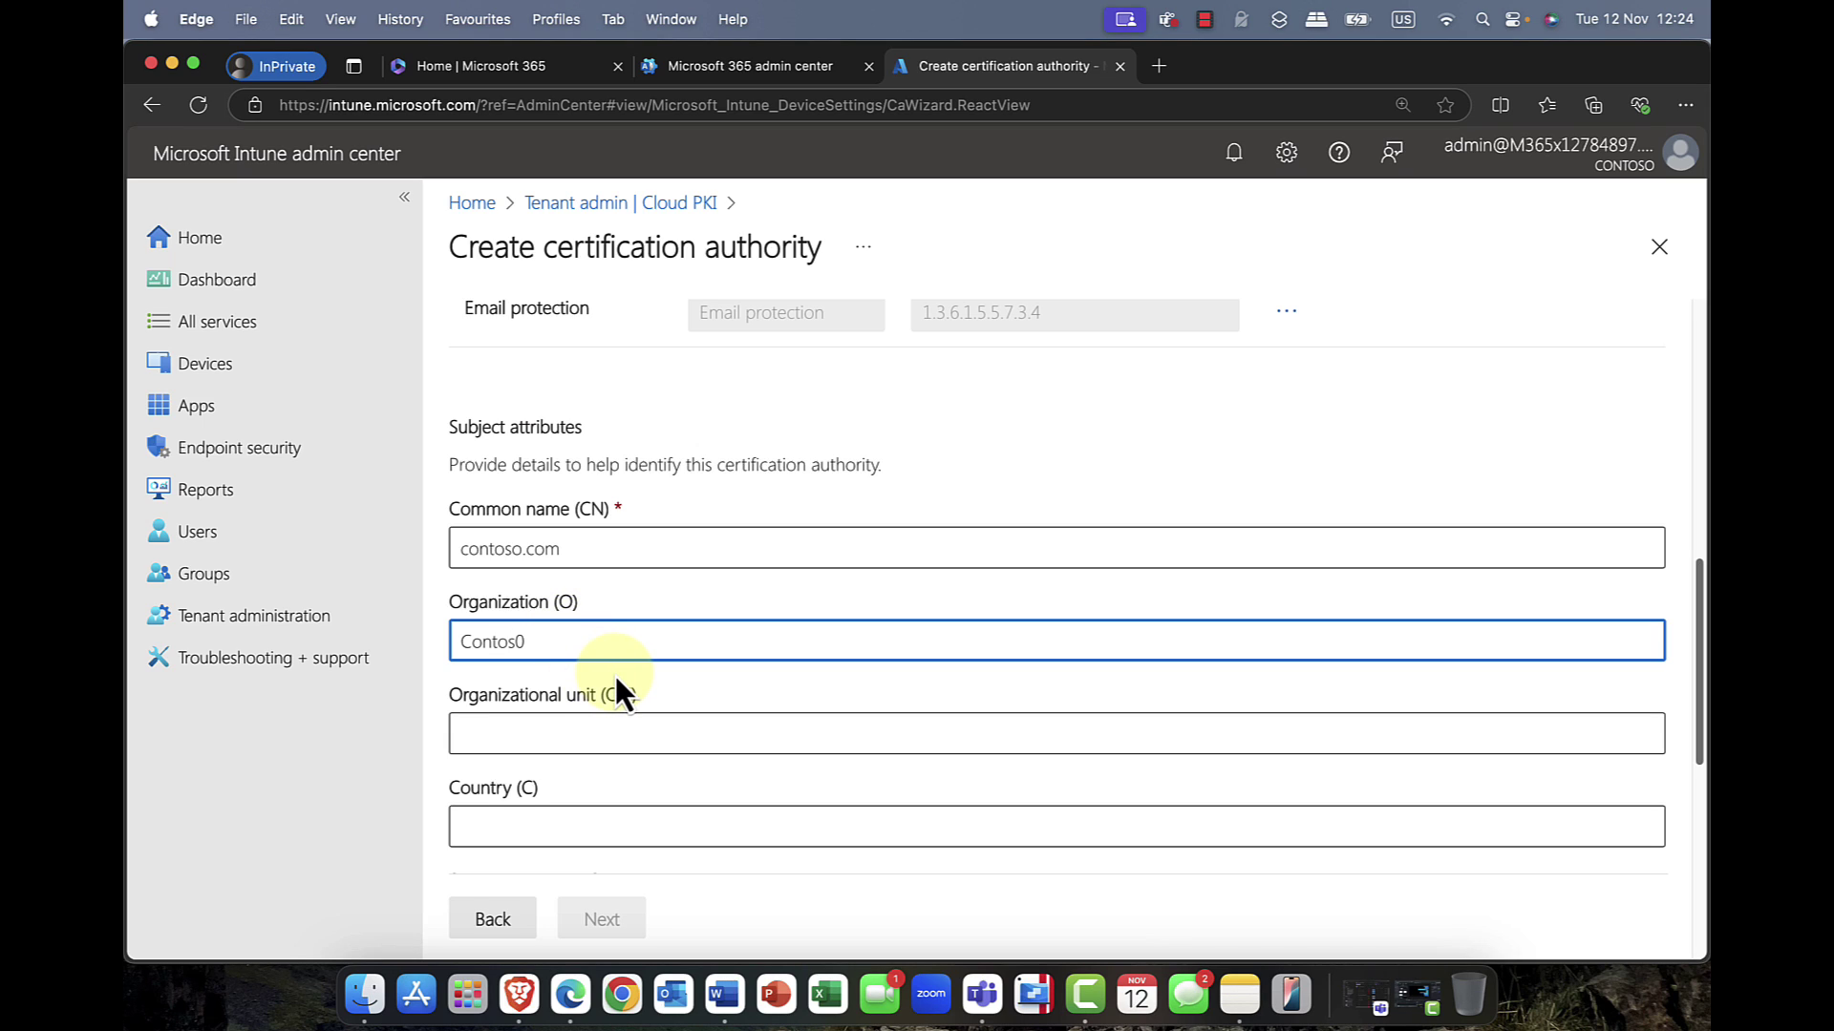
pyautogui.press('BackSpace')
pyautogui.write('o')
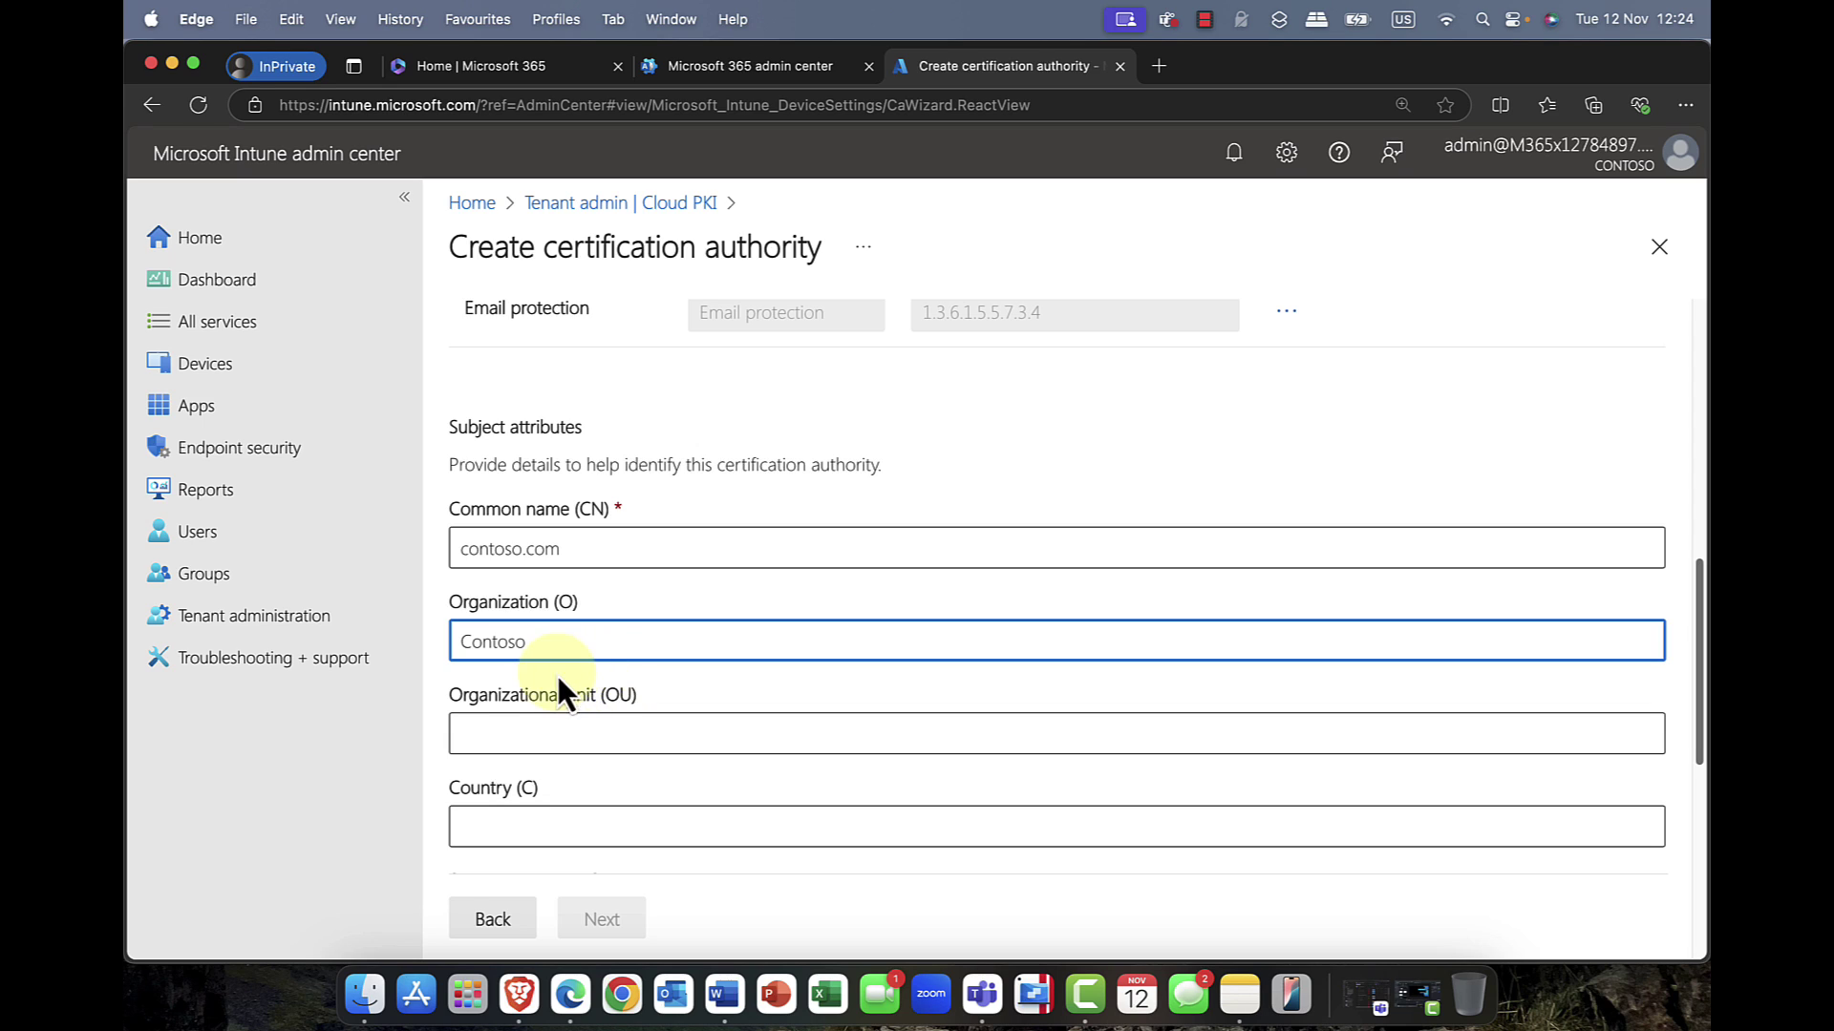
# Fill organizational unit Sales, country US, state WA and locality SEA
pyautogui.click(541, 733)
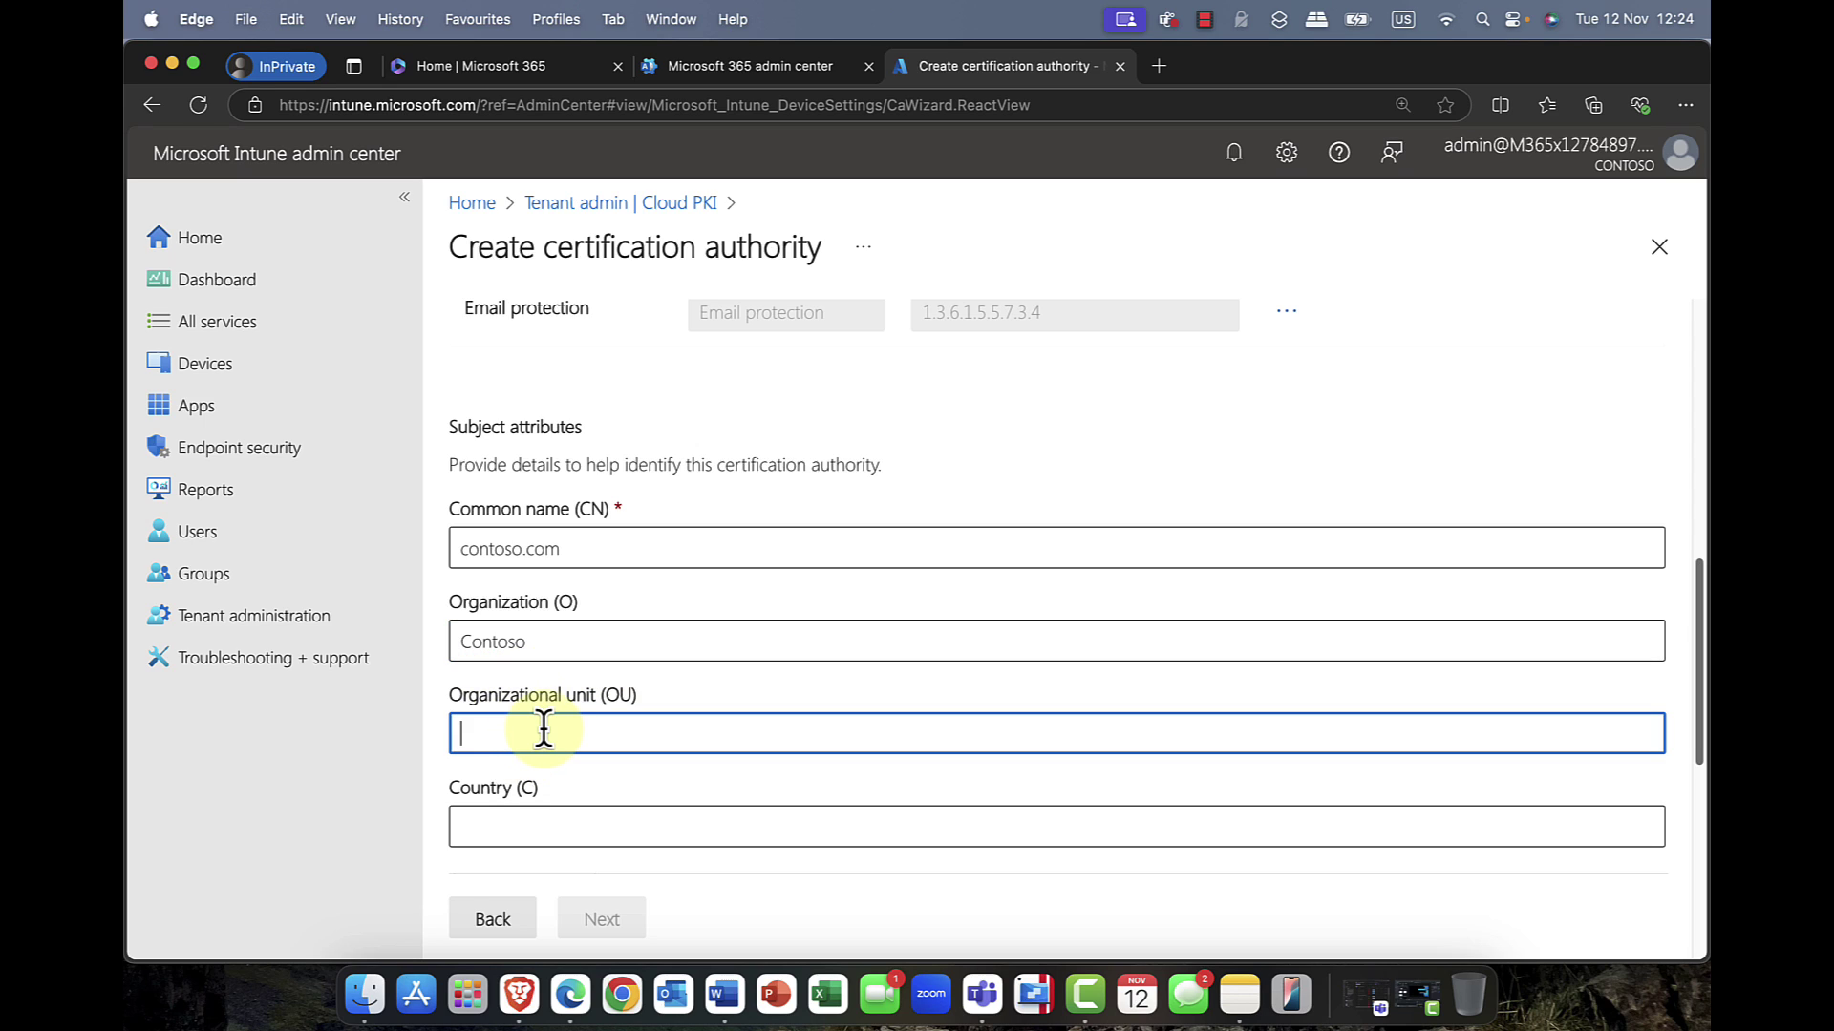
pyautogui.write('Sales')
pyautogui.click(539, 821)
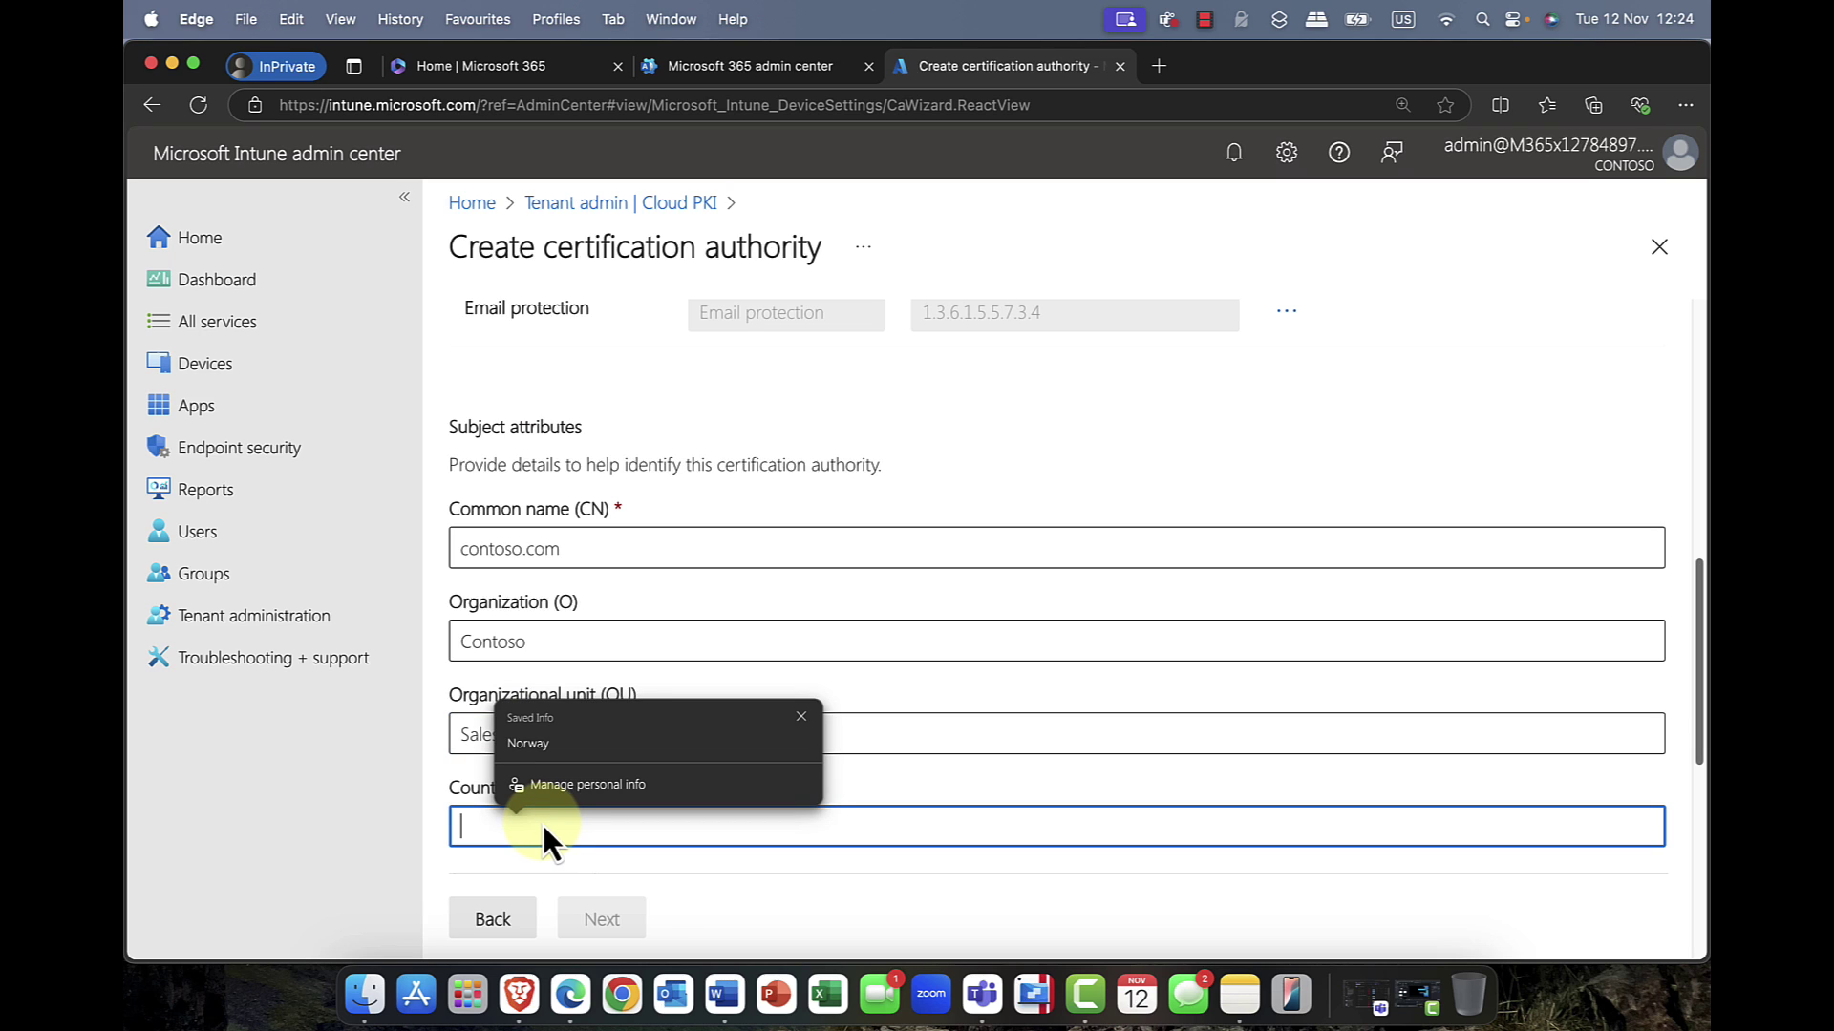
pyautogui.write('US')
pyautogui.scroll(-3, 604, 745)
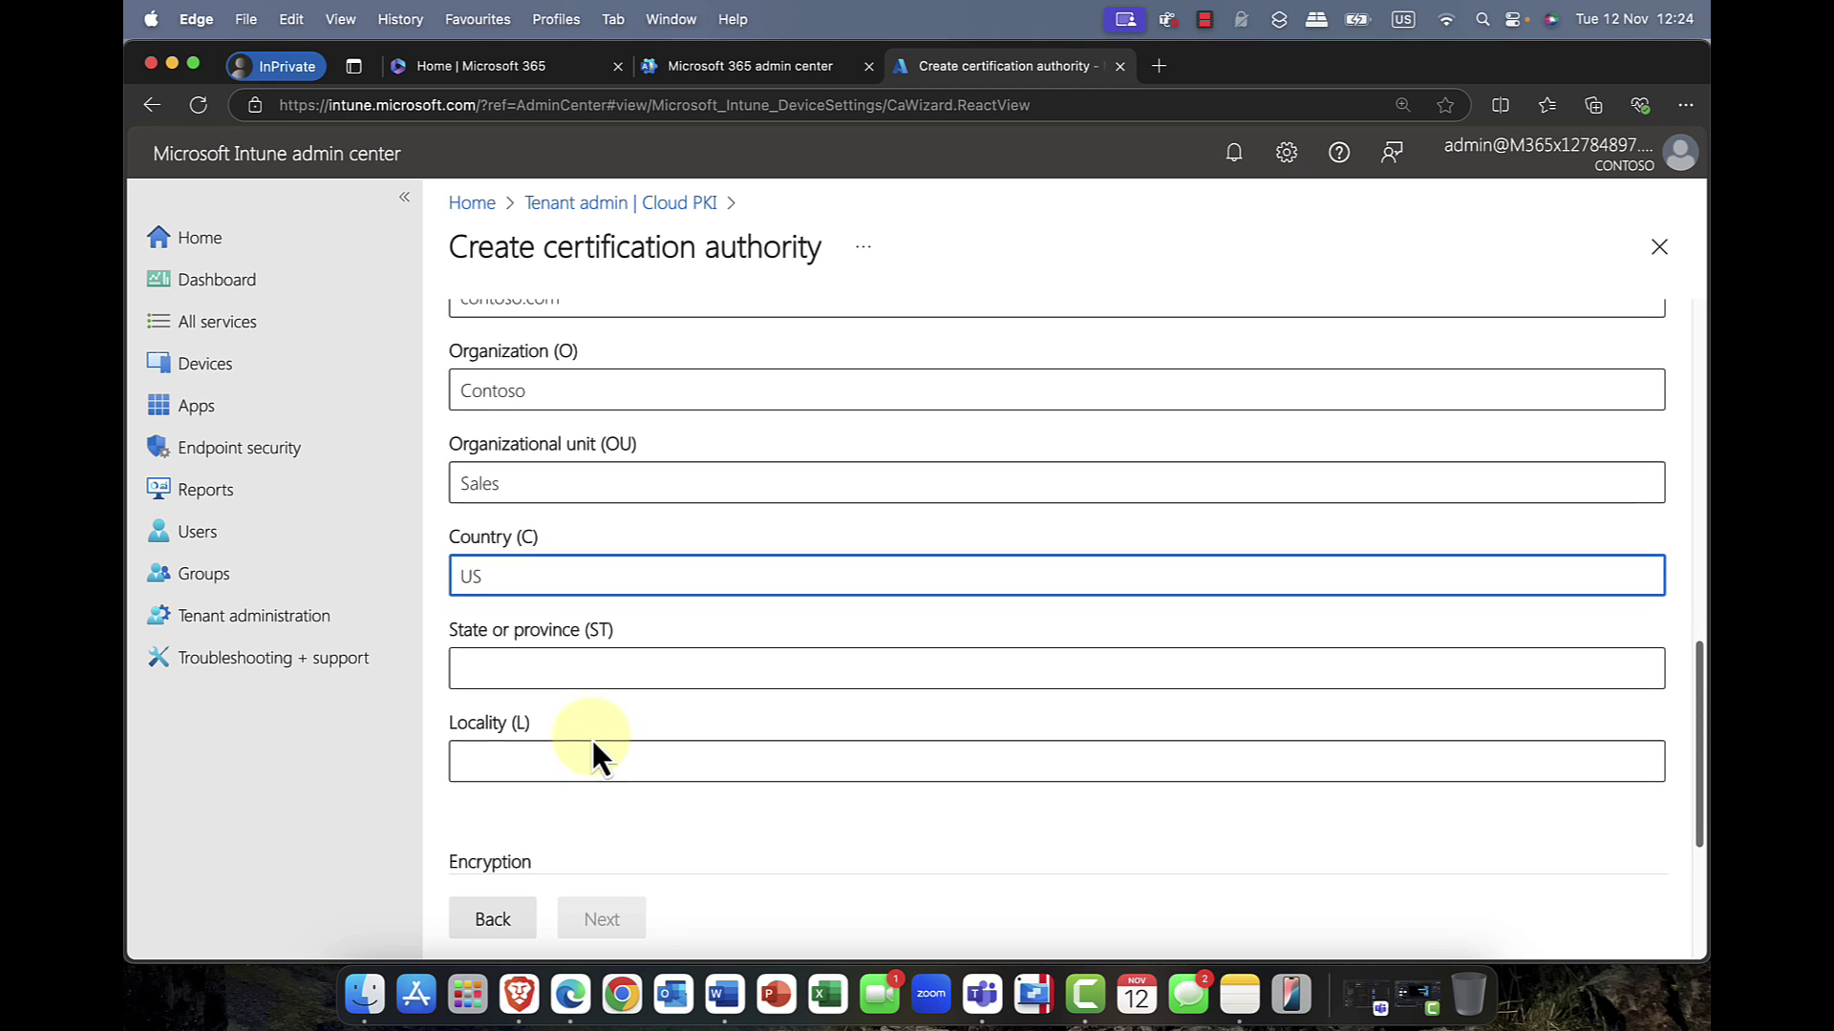
pyautogui.click(543, 666)
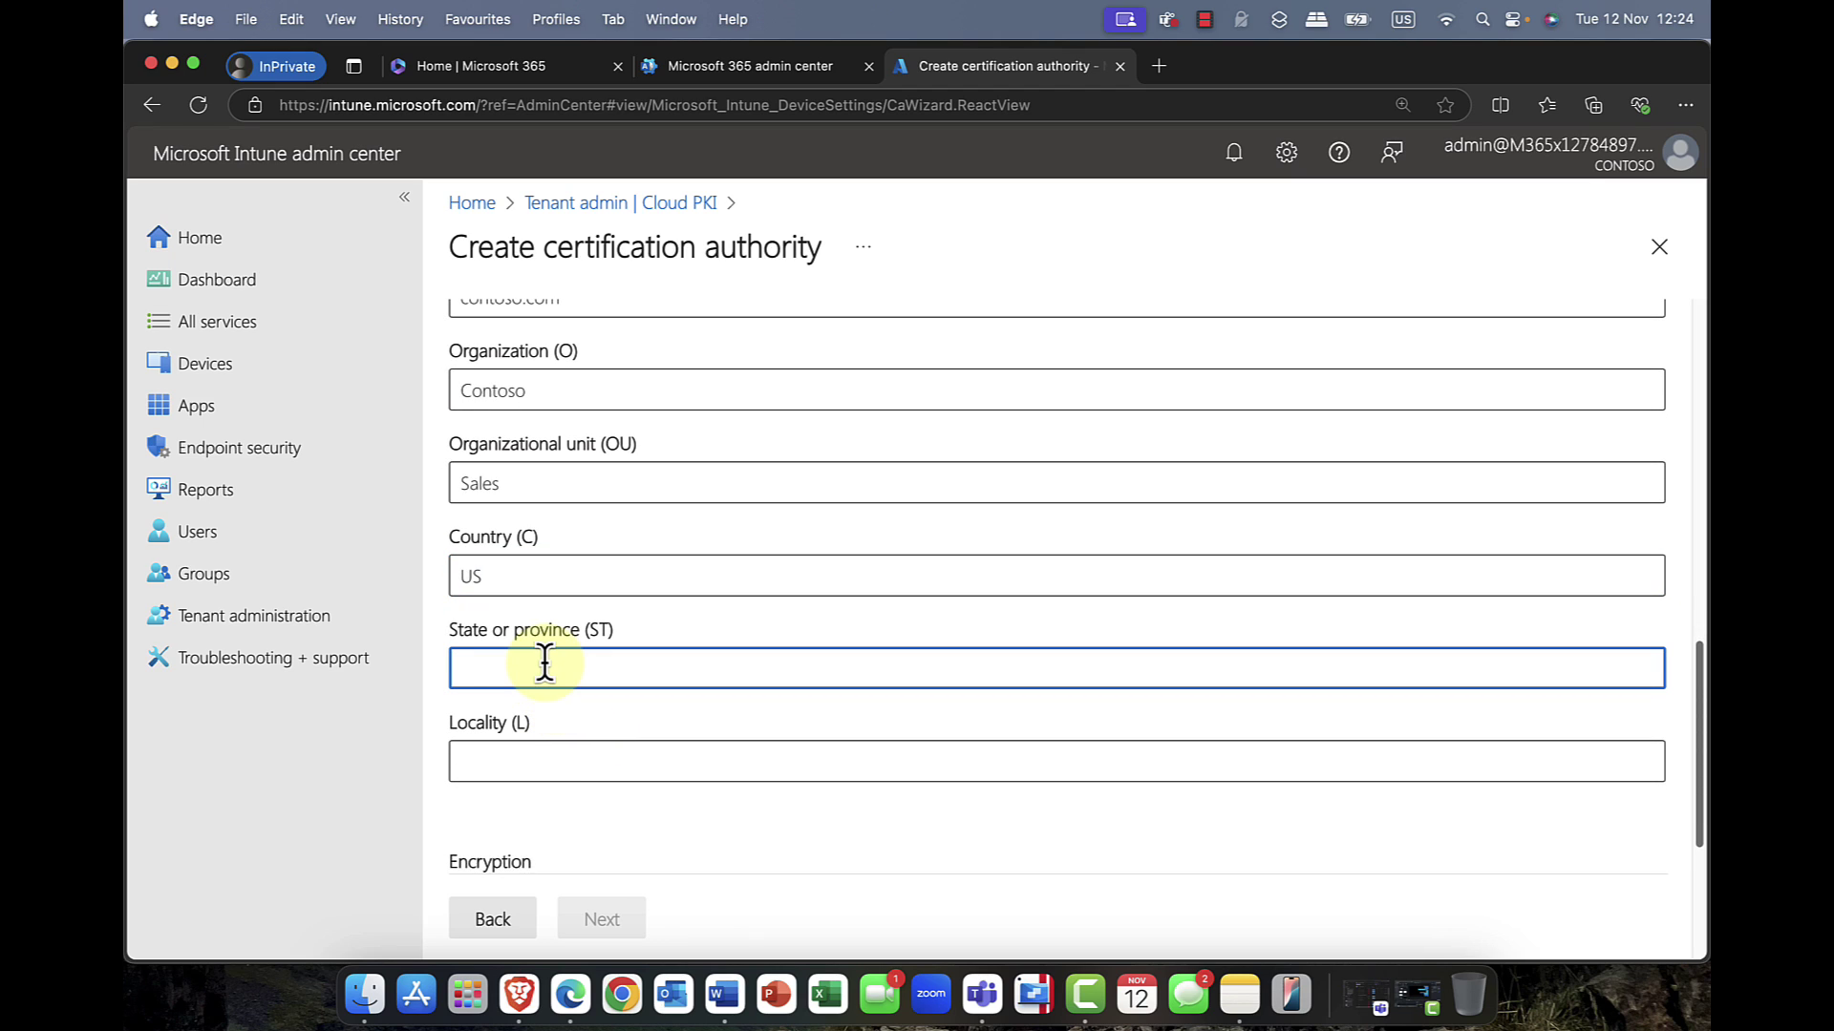
pyautogui.write('WA')
pyautogui.click(544, 755)
pyautogui.write('SEA')
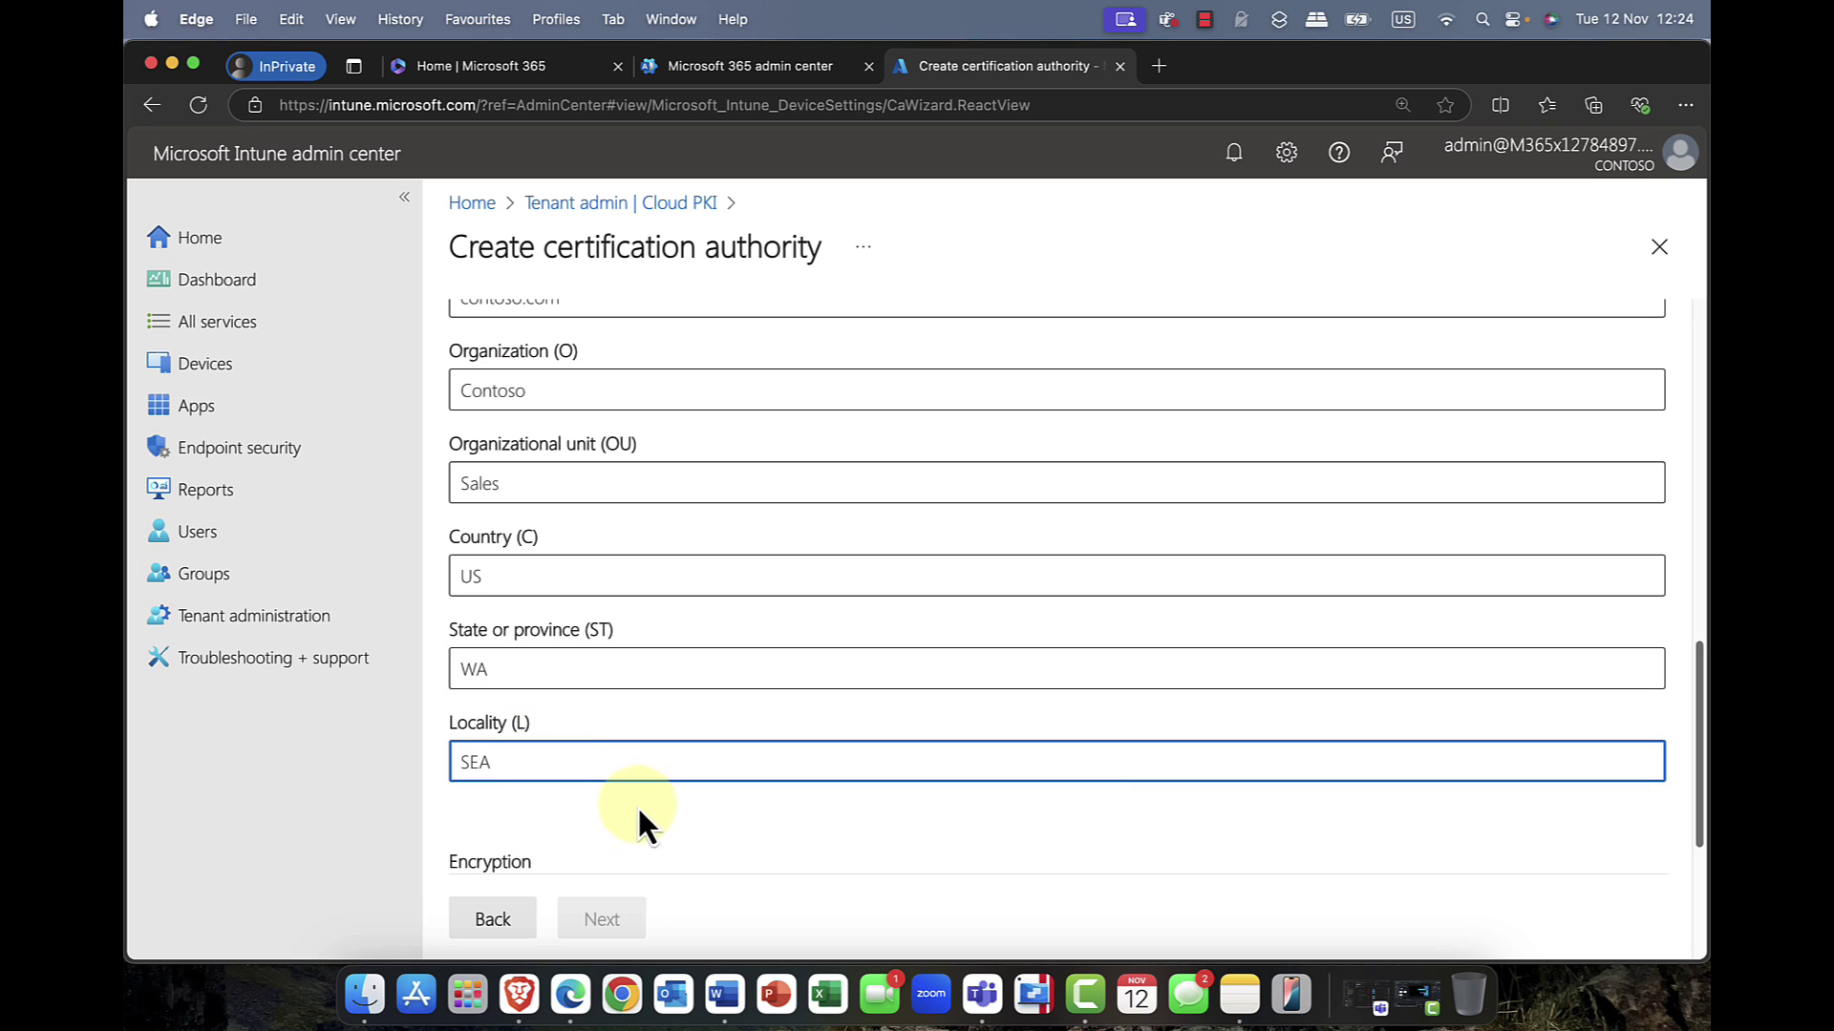
pyautogui.click(692, 830)
pyautogui.scroll(-1, 683, 807)
pyautogui.scroll(-4, 686, 781)
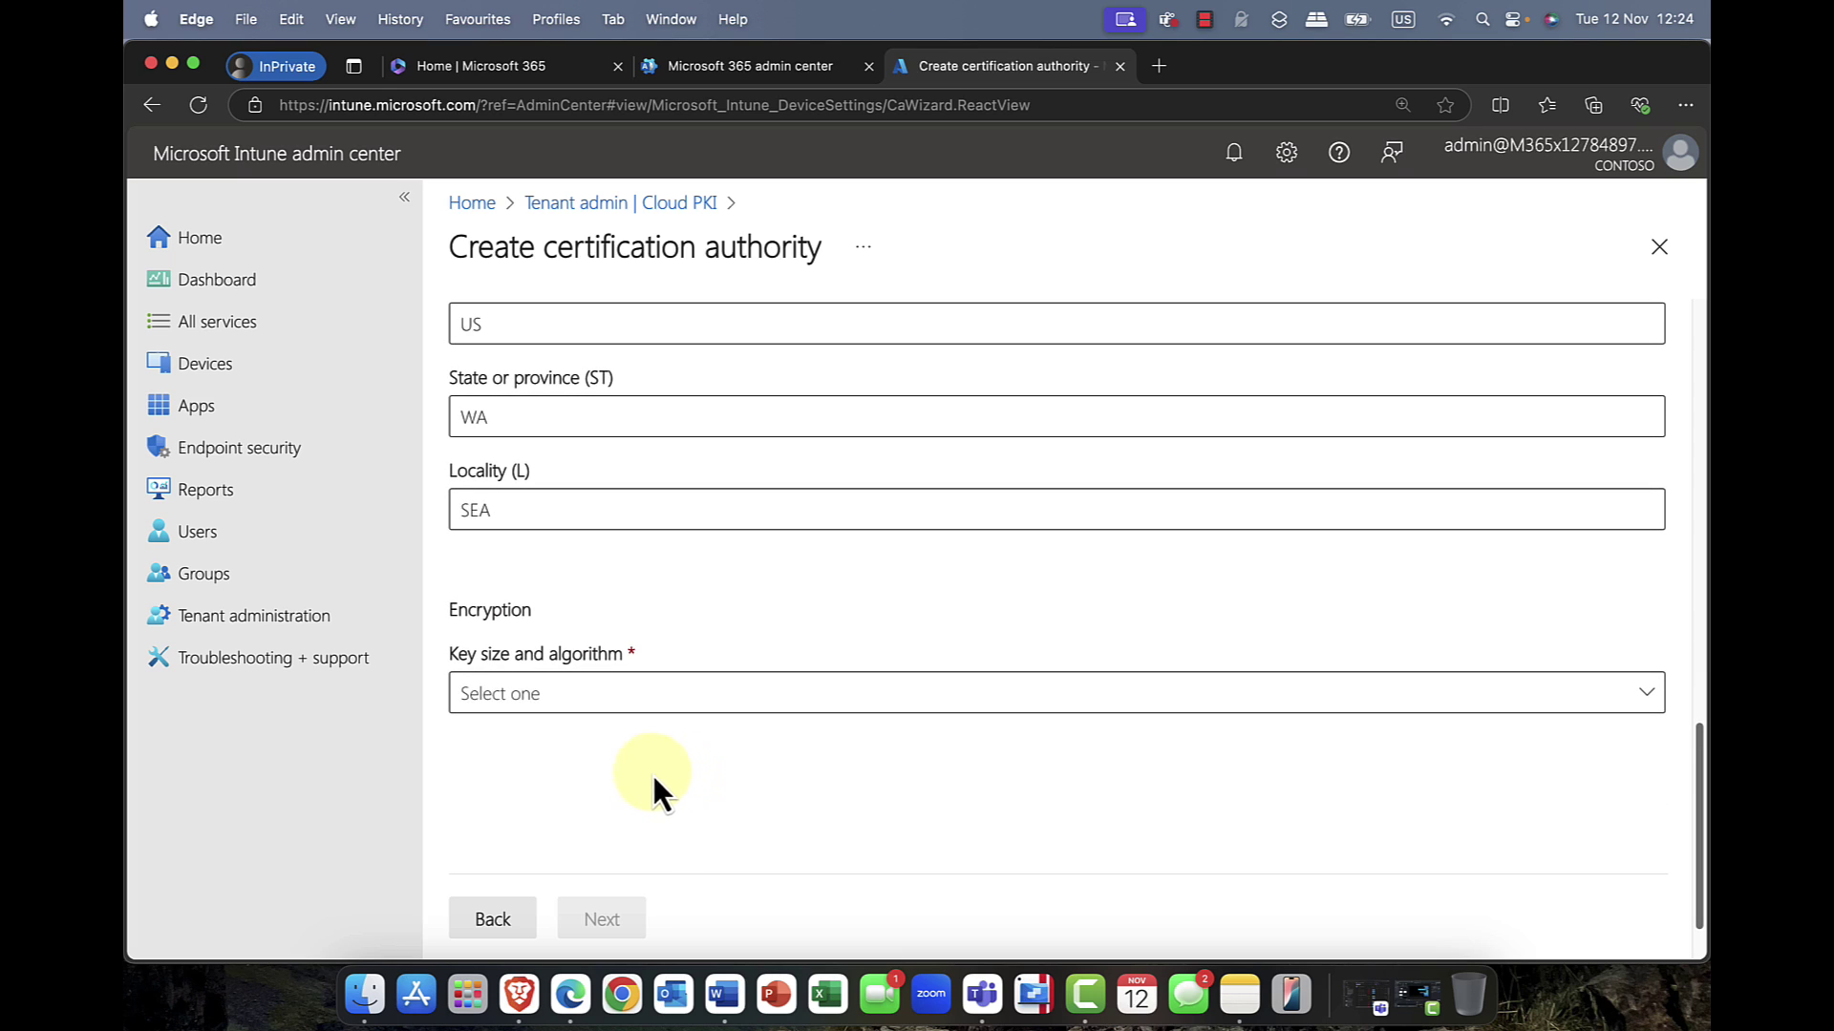
# Pick RSA-4096 and SHA-512 from the Key size and algorithm dropdown
pyautogui.click(616, 702)
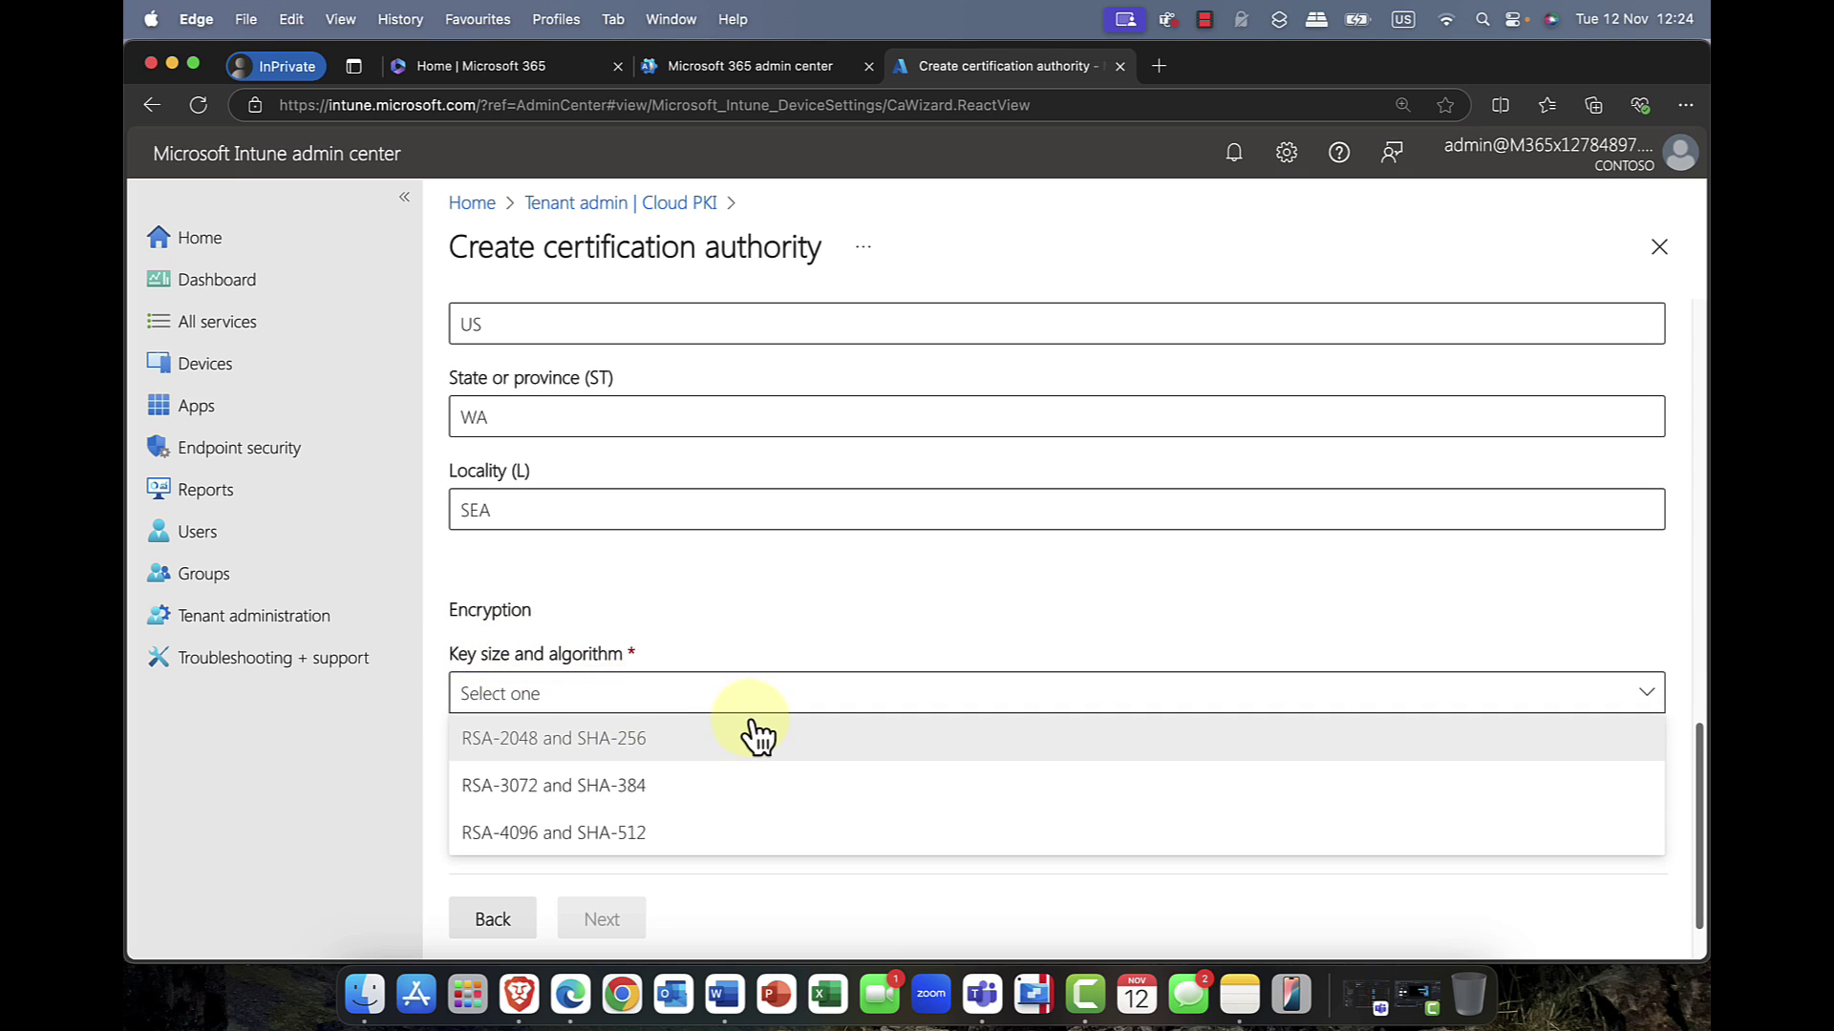
pyautogui.scroll(1, 749, 736)
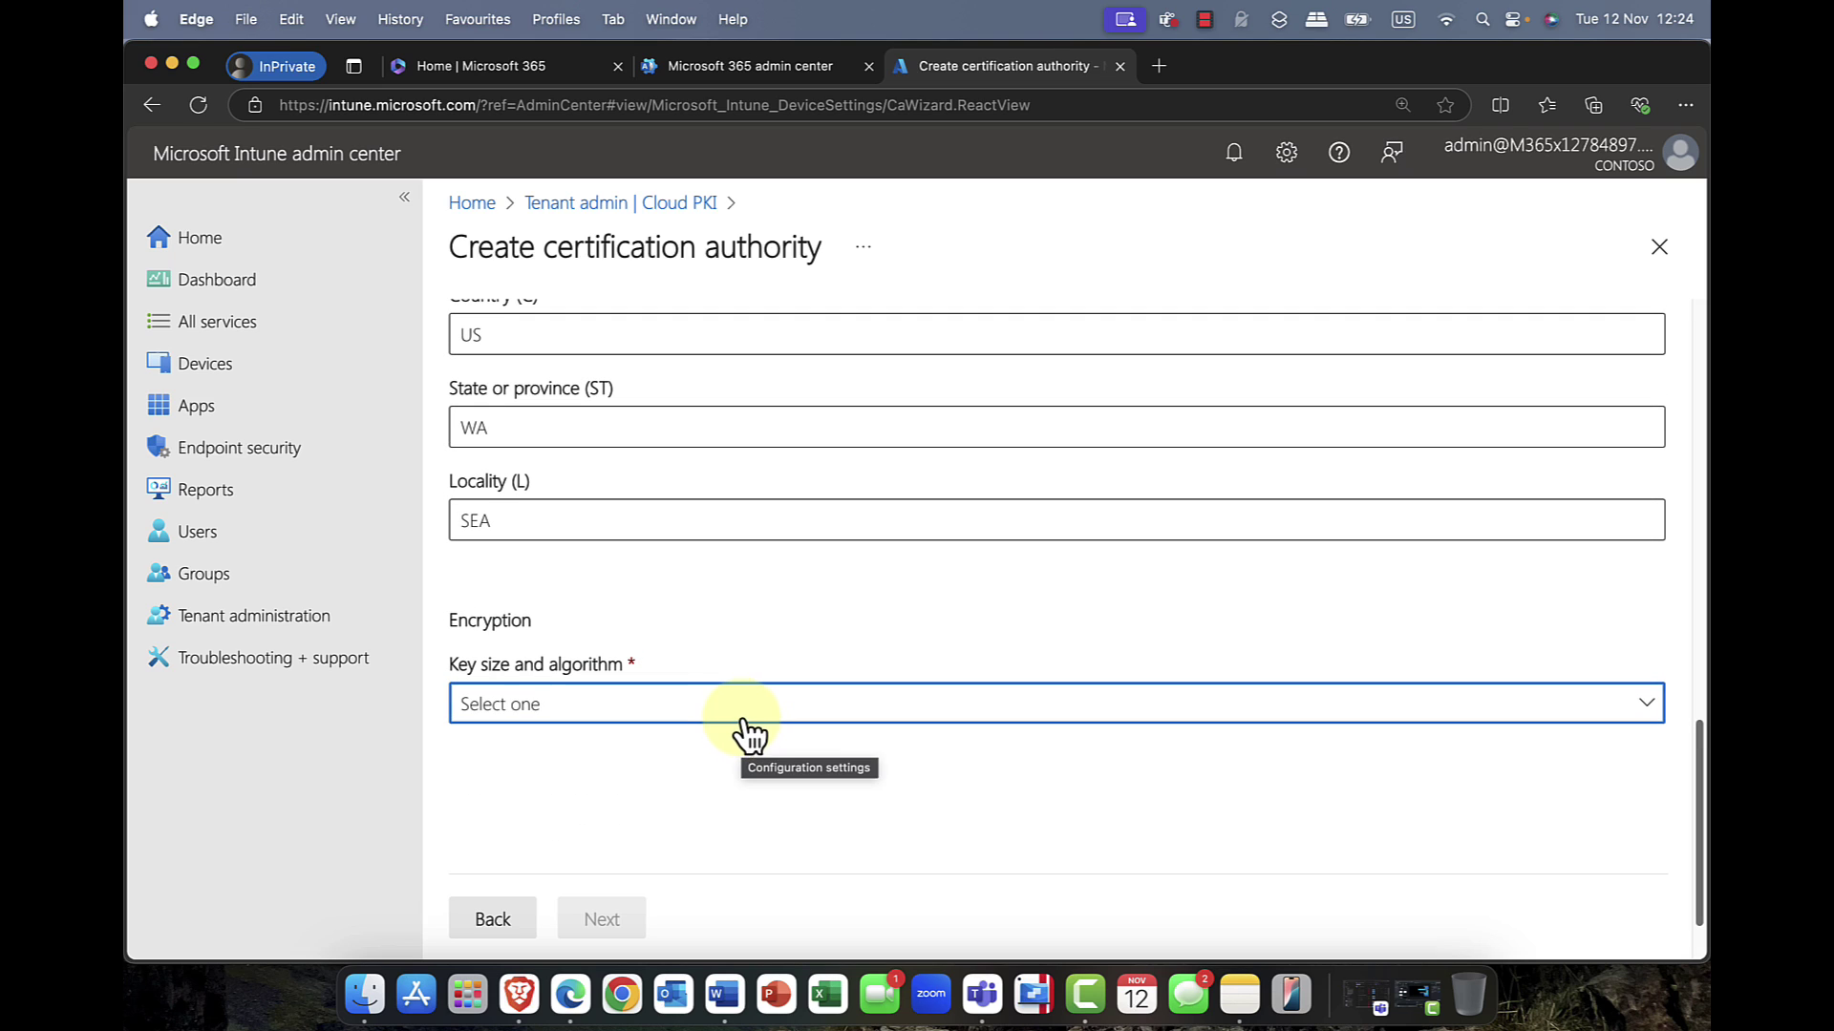
pyautogui.click(744, 711)
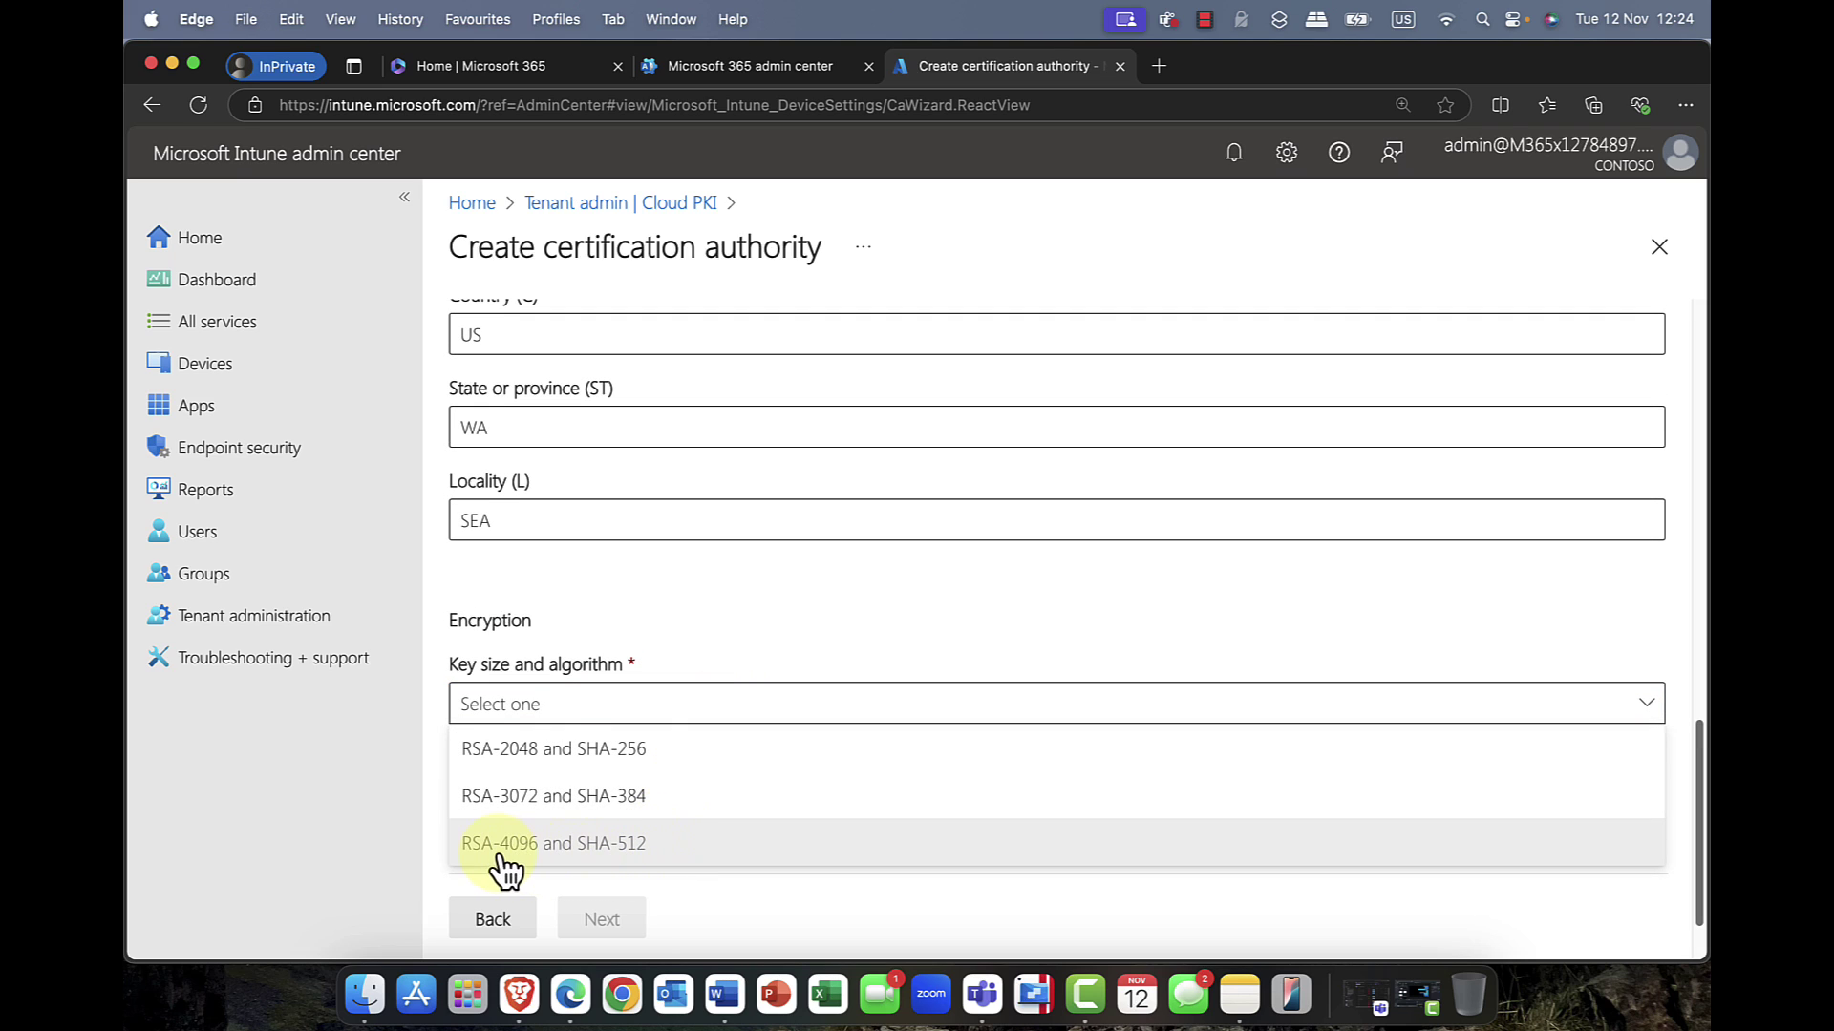
pyautogui.click(605, 850)
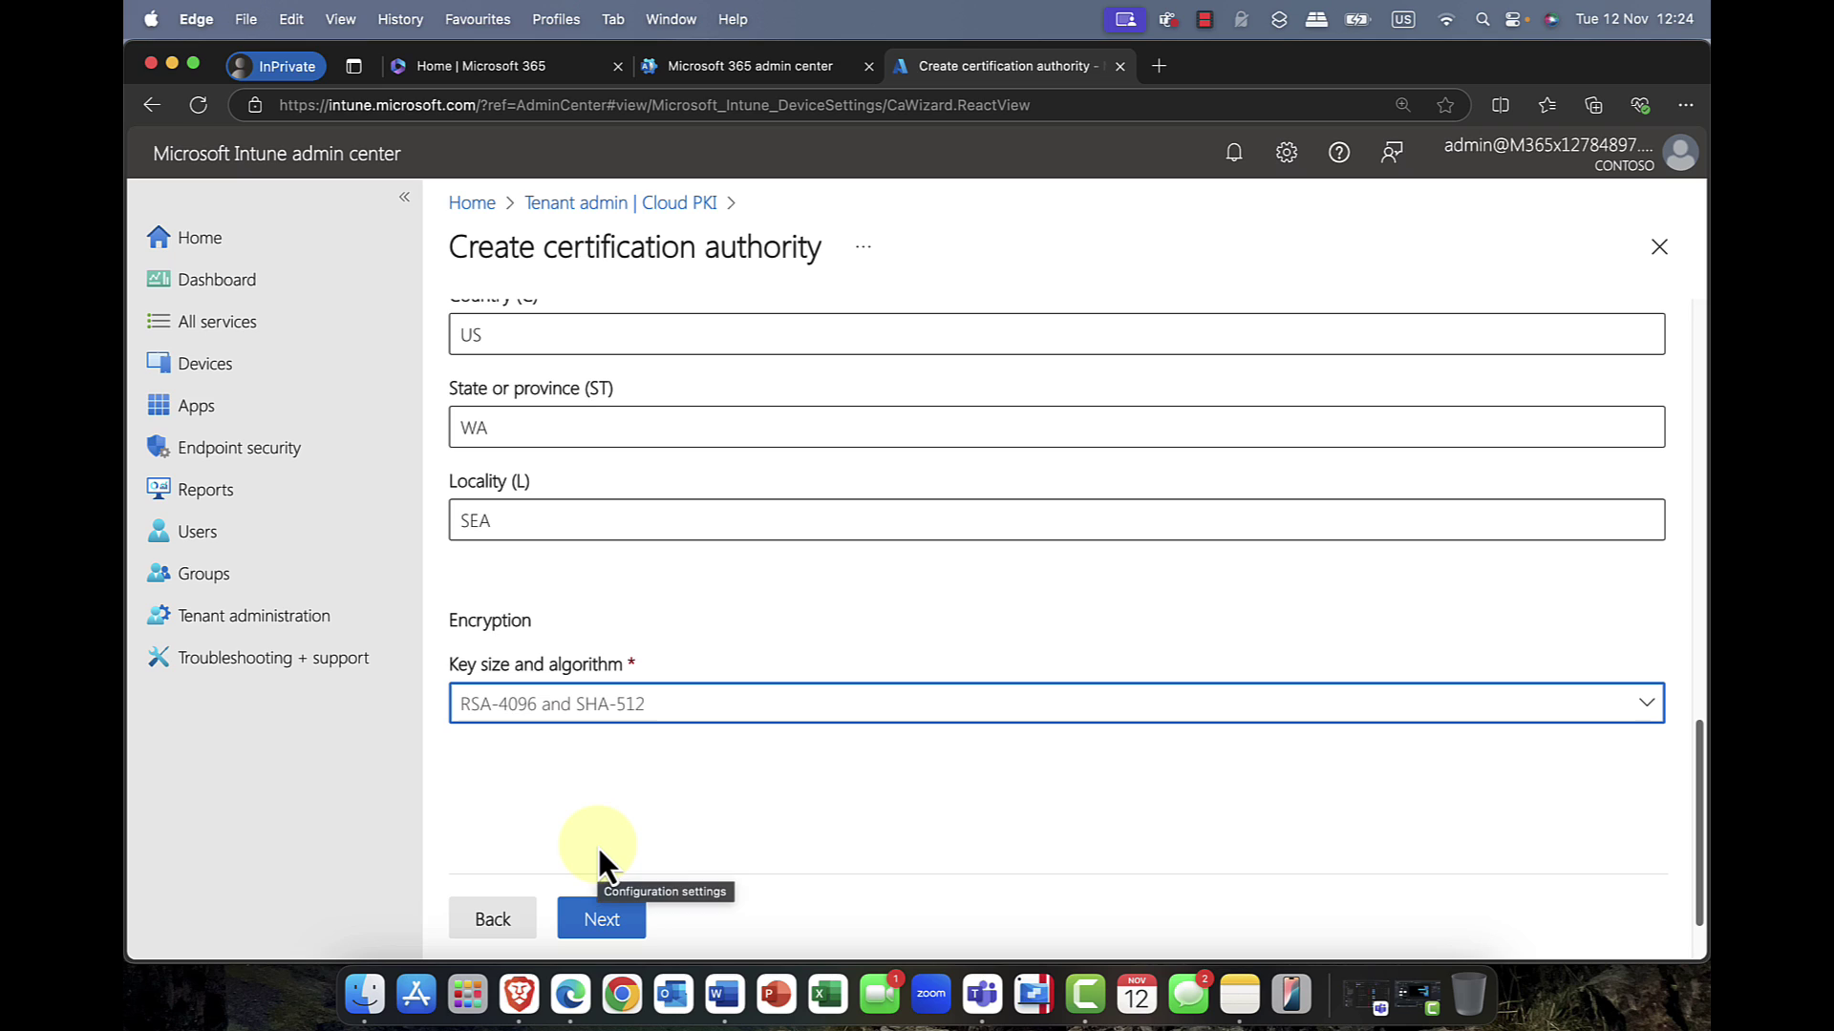
# Advance past Configuration settings and Scope tags, then scroll the Review + create summary
pyautogui.click(609, 917)
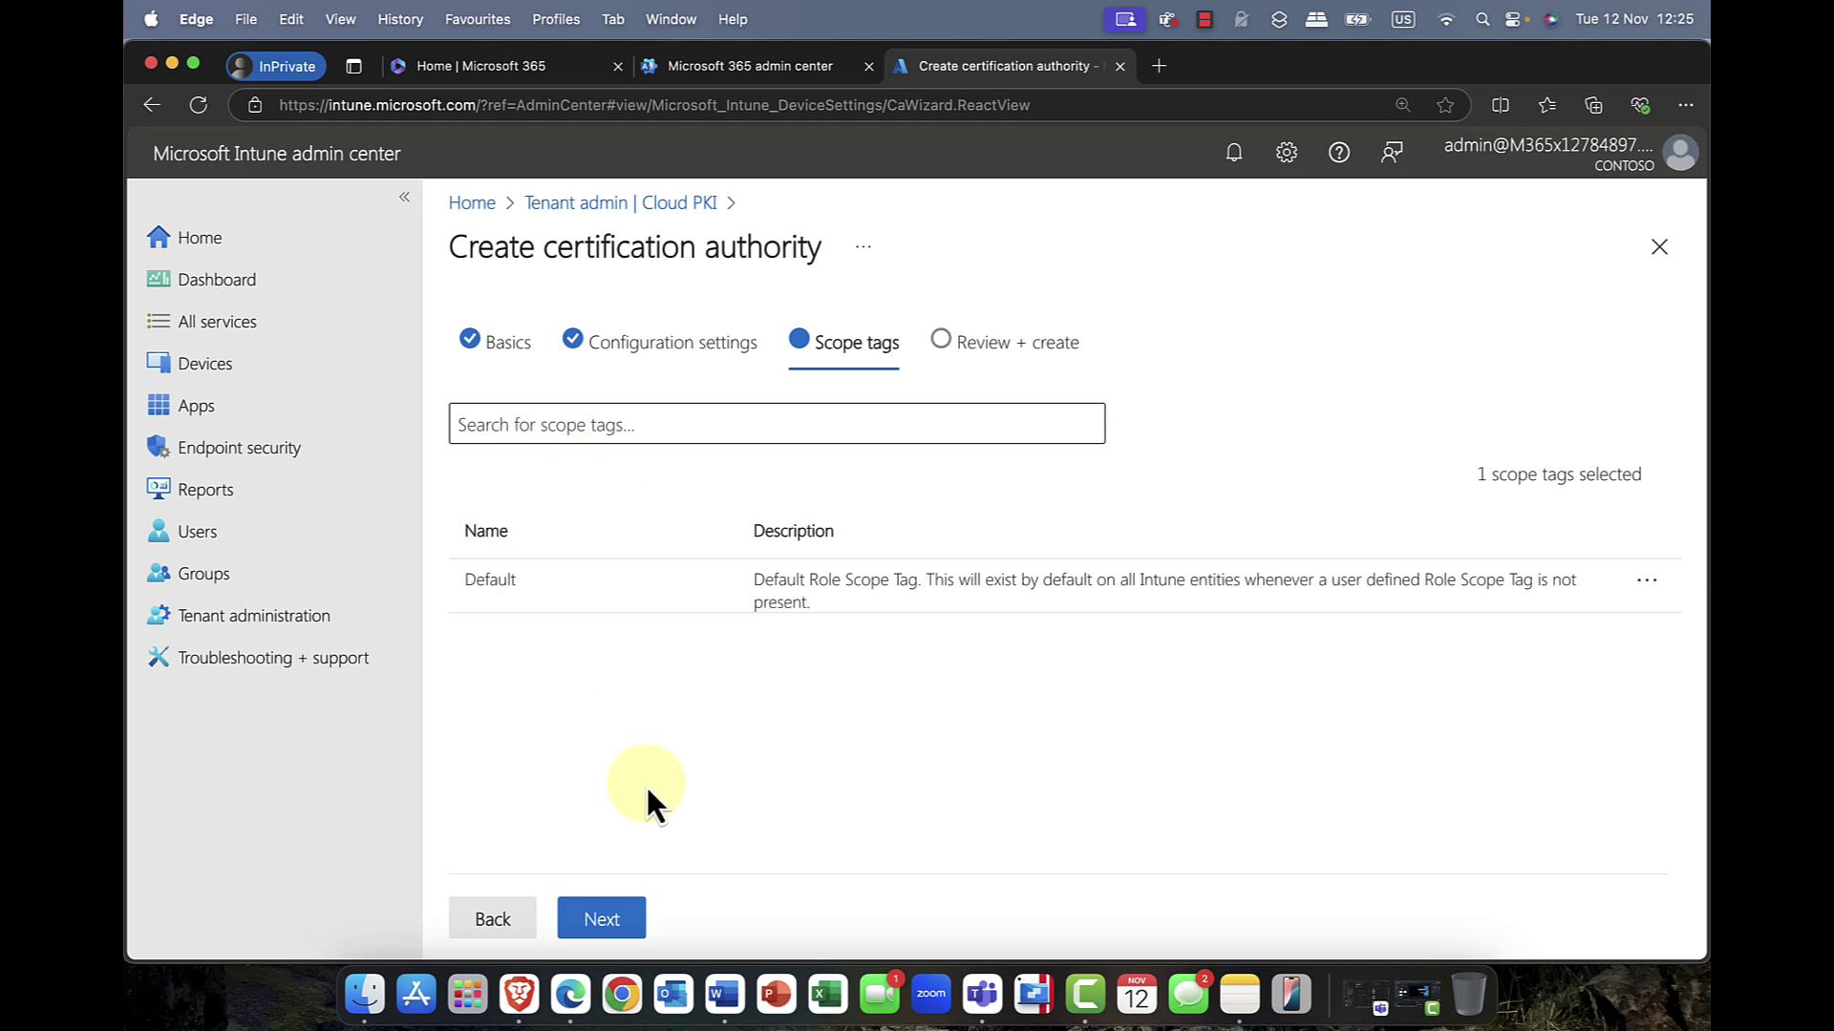
pyautogui.click(608, 922)
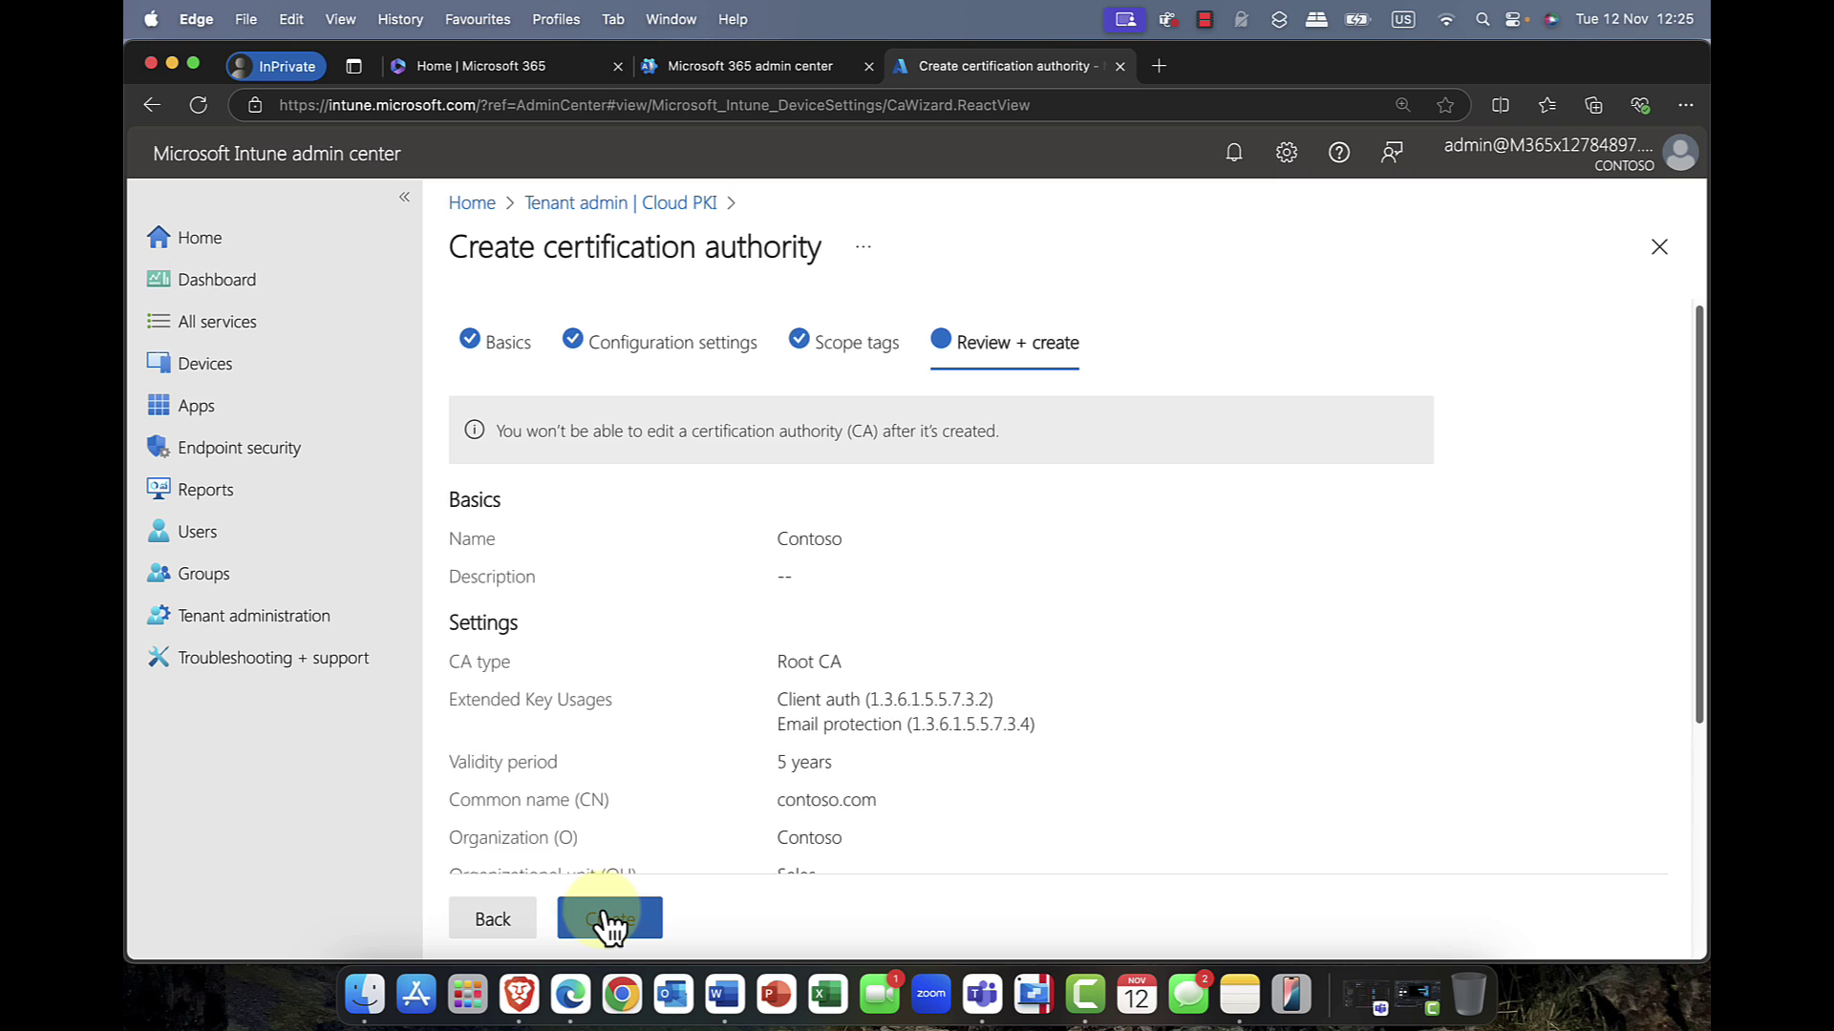
pyautogui.scroll(-5, 657, 810)
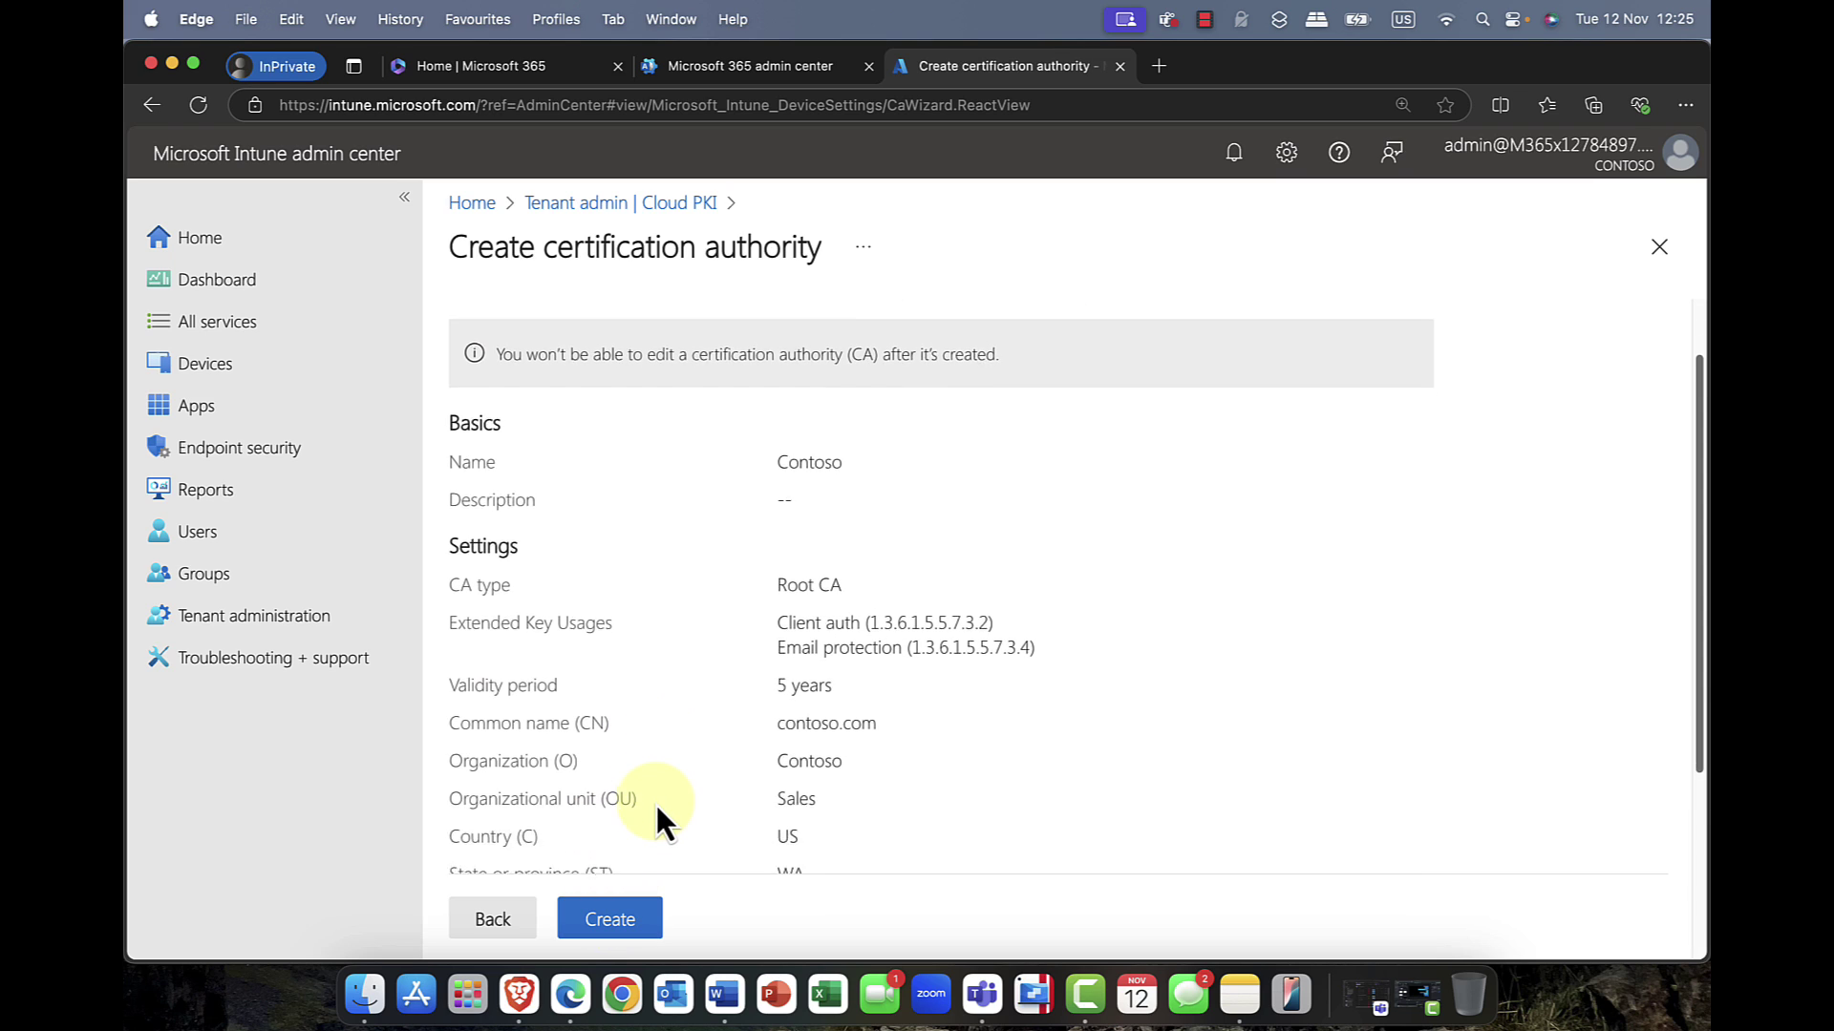
pyautogui.scroll(-3, 657, 809)
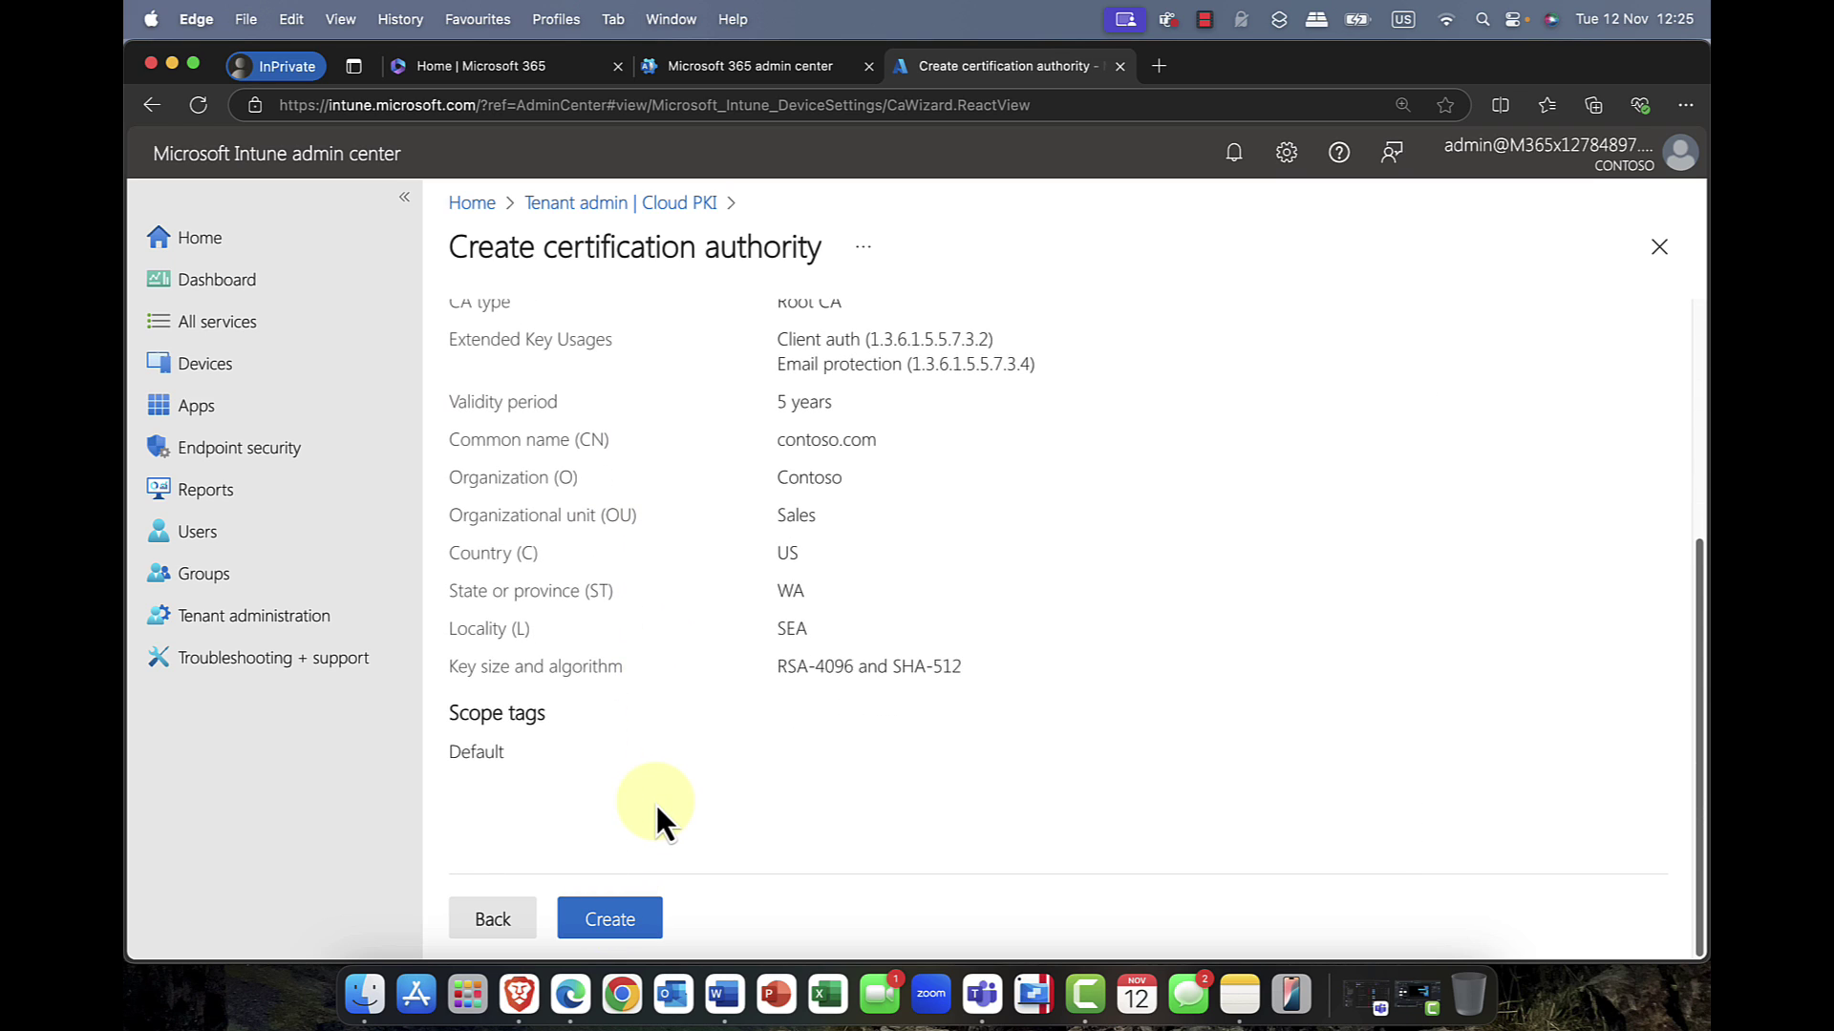
# Create the CA, refresh the Cloud PKI list, and download contoso.com.cer
pyautogui.click(607, 925)
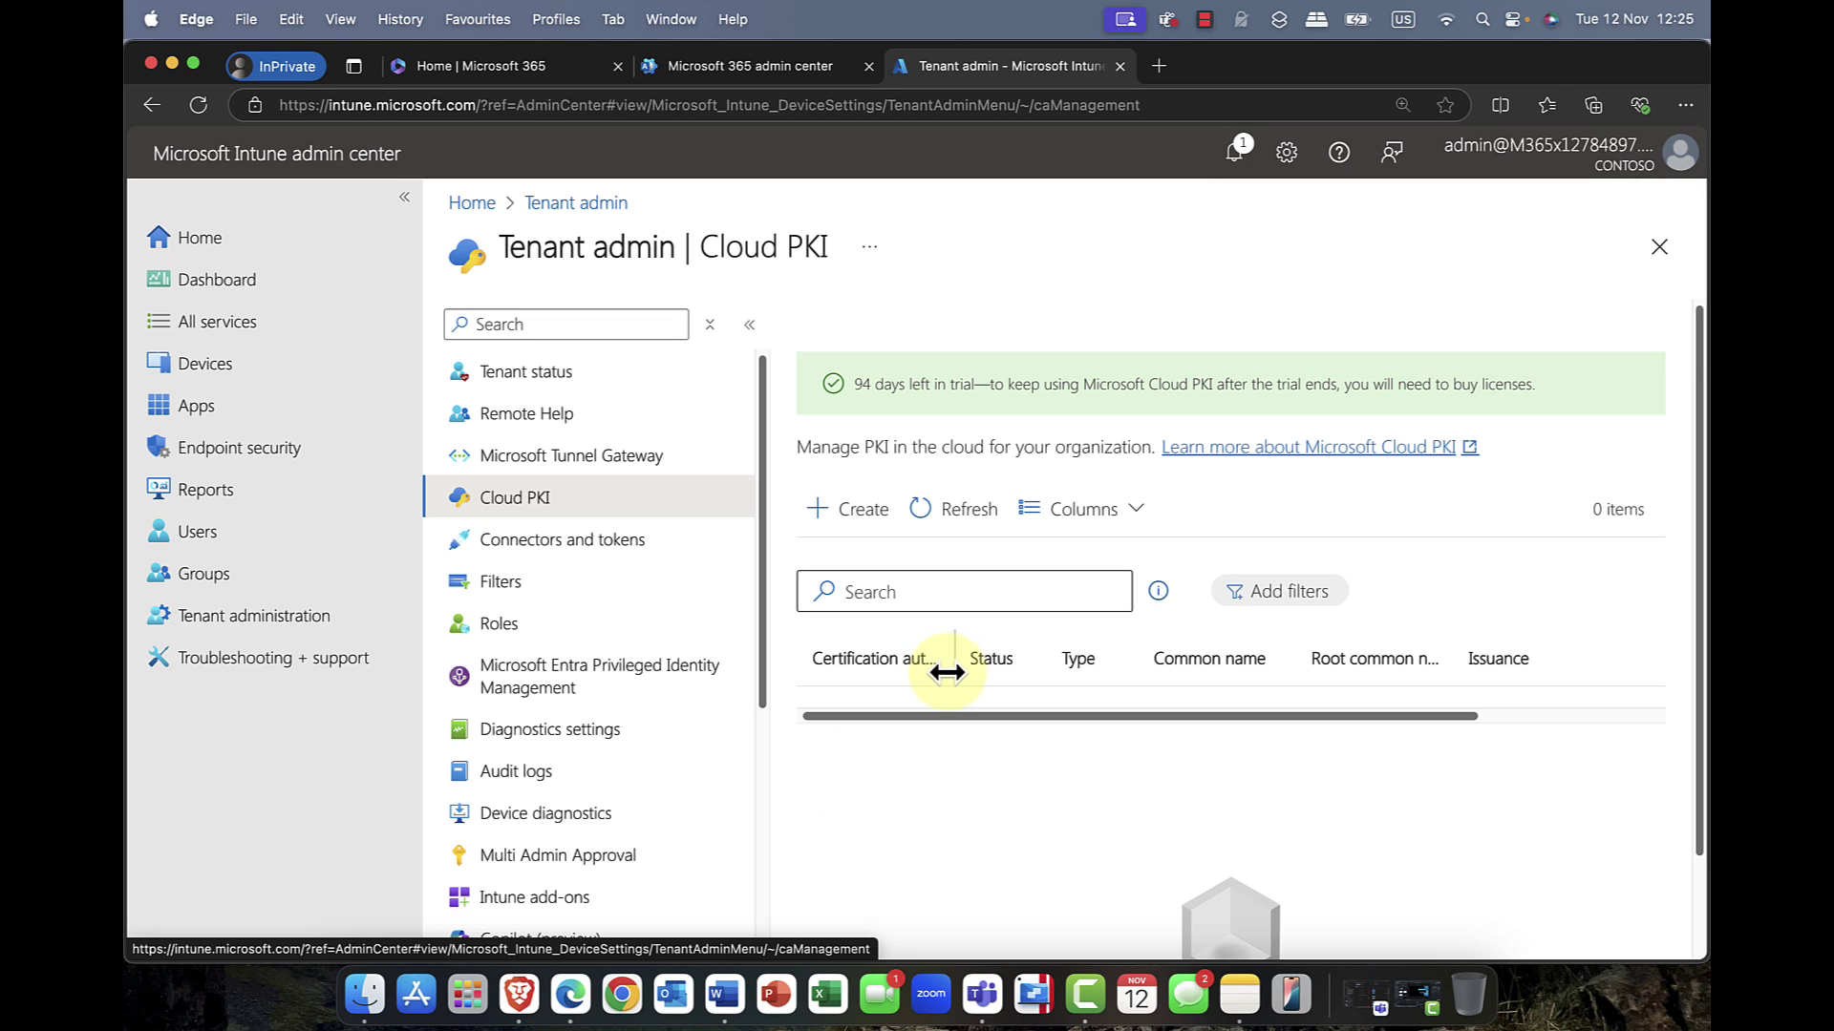
pyautogui.scroll(-1, 940, 675)
pyautogui.click(970, 504)
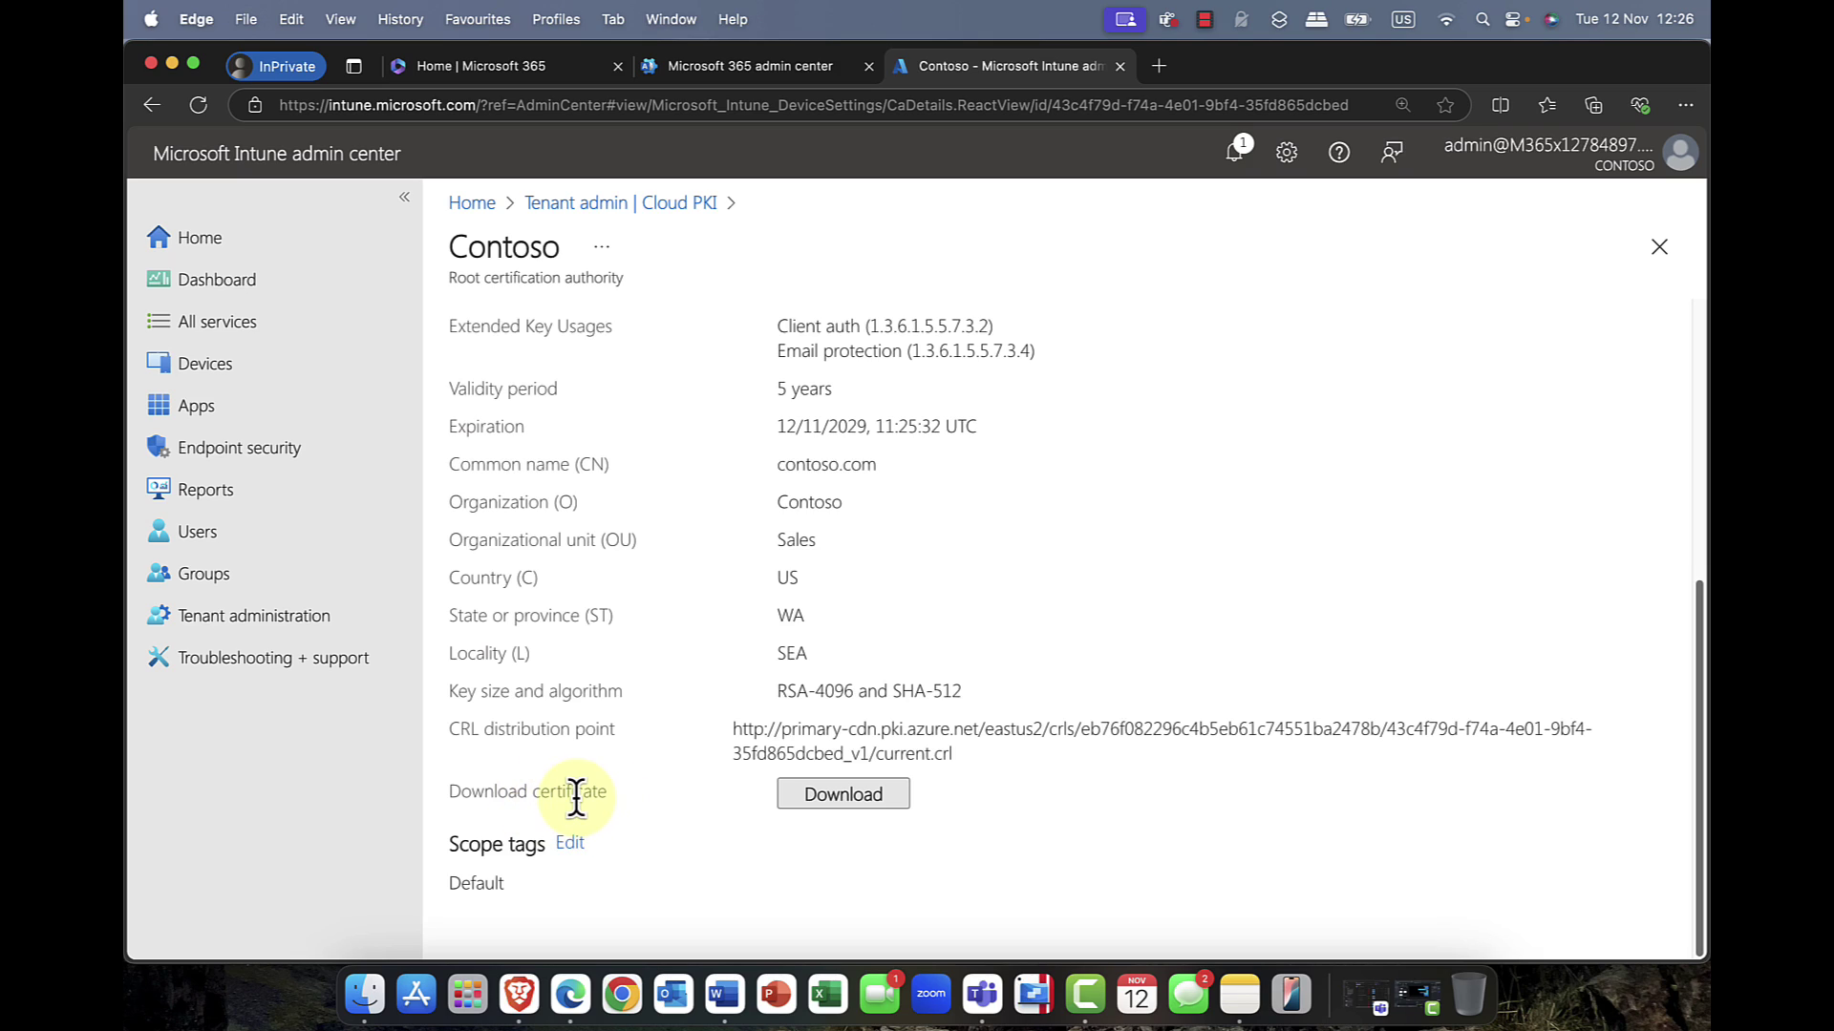
pyautogui.click(832, 801)
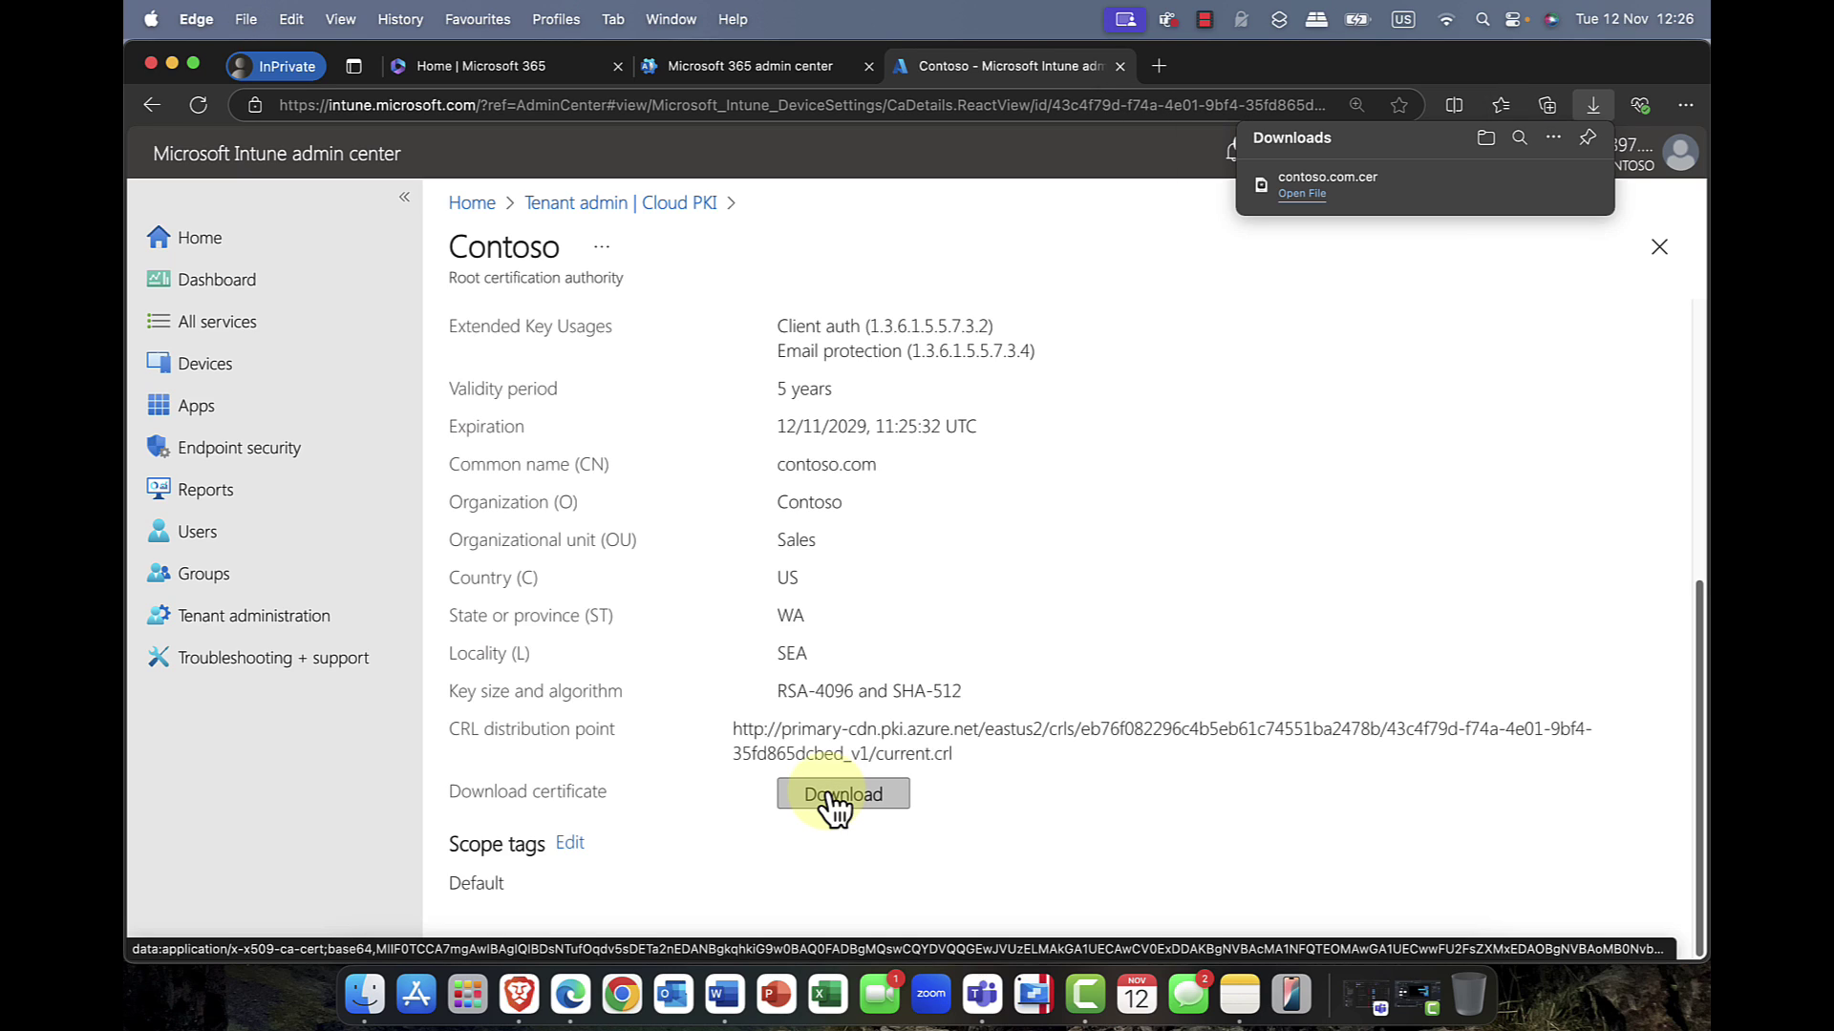
# Open contoso.com.cer in Keychain Access and select it under the login keychain's Certificates
pyautogui.click(1301, 194)
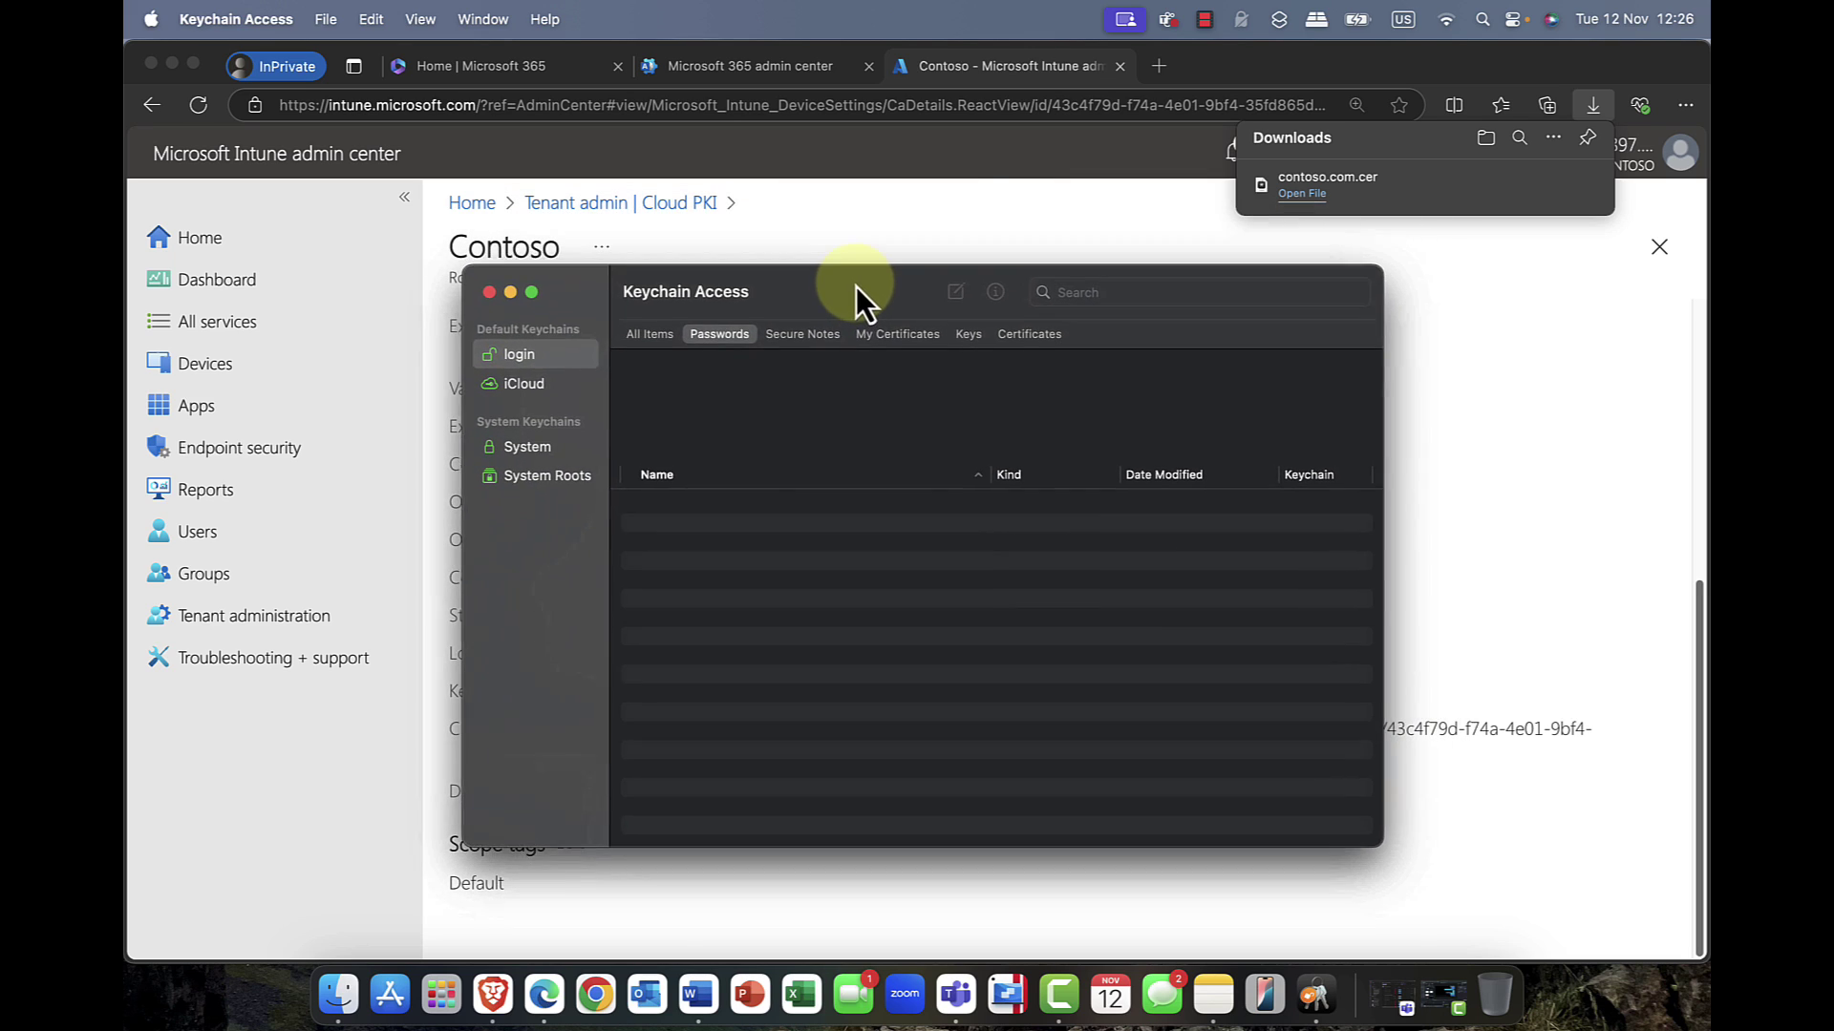
pyautogui.moveTo(856, 289); pyautogui.dragTo(854, 291)
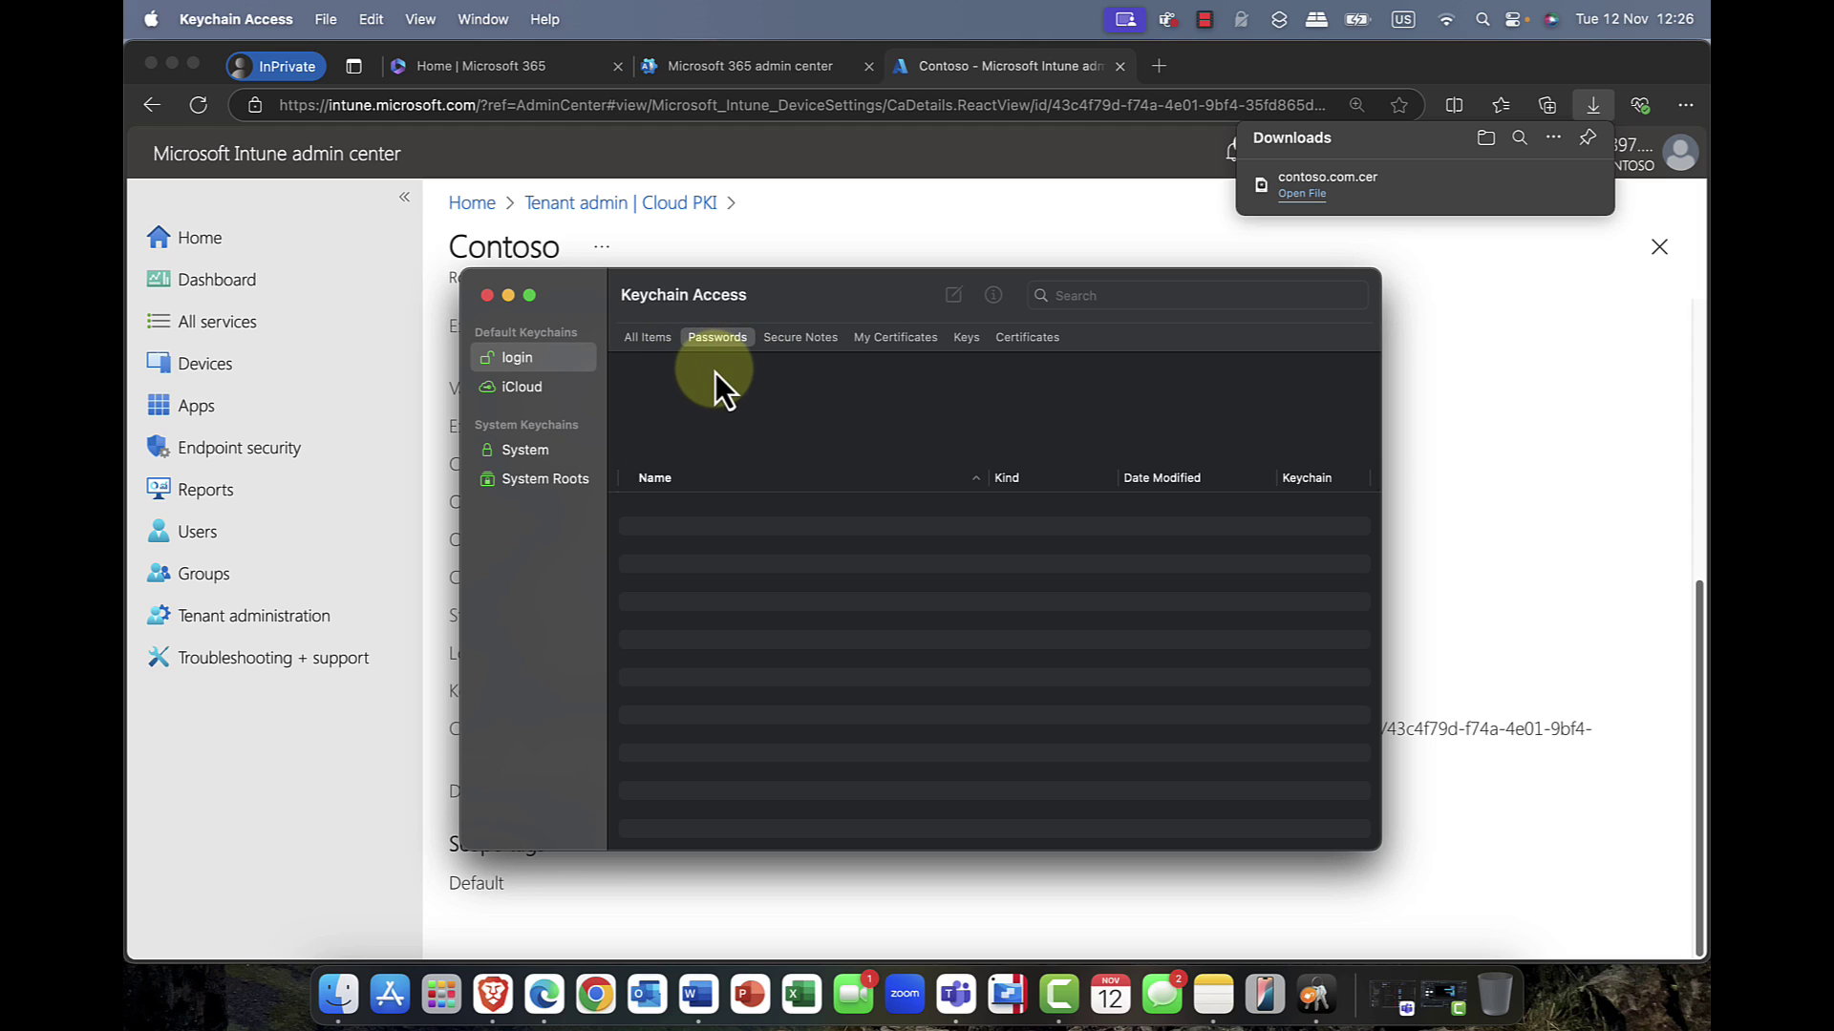
pyautogui.click(524, 391)
pyautogui.click(1025, 337)
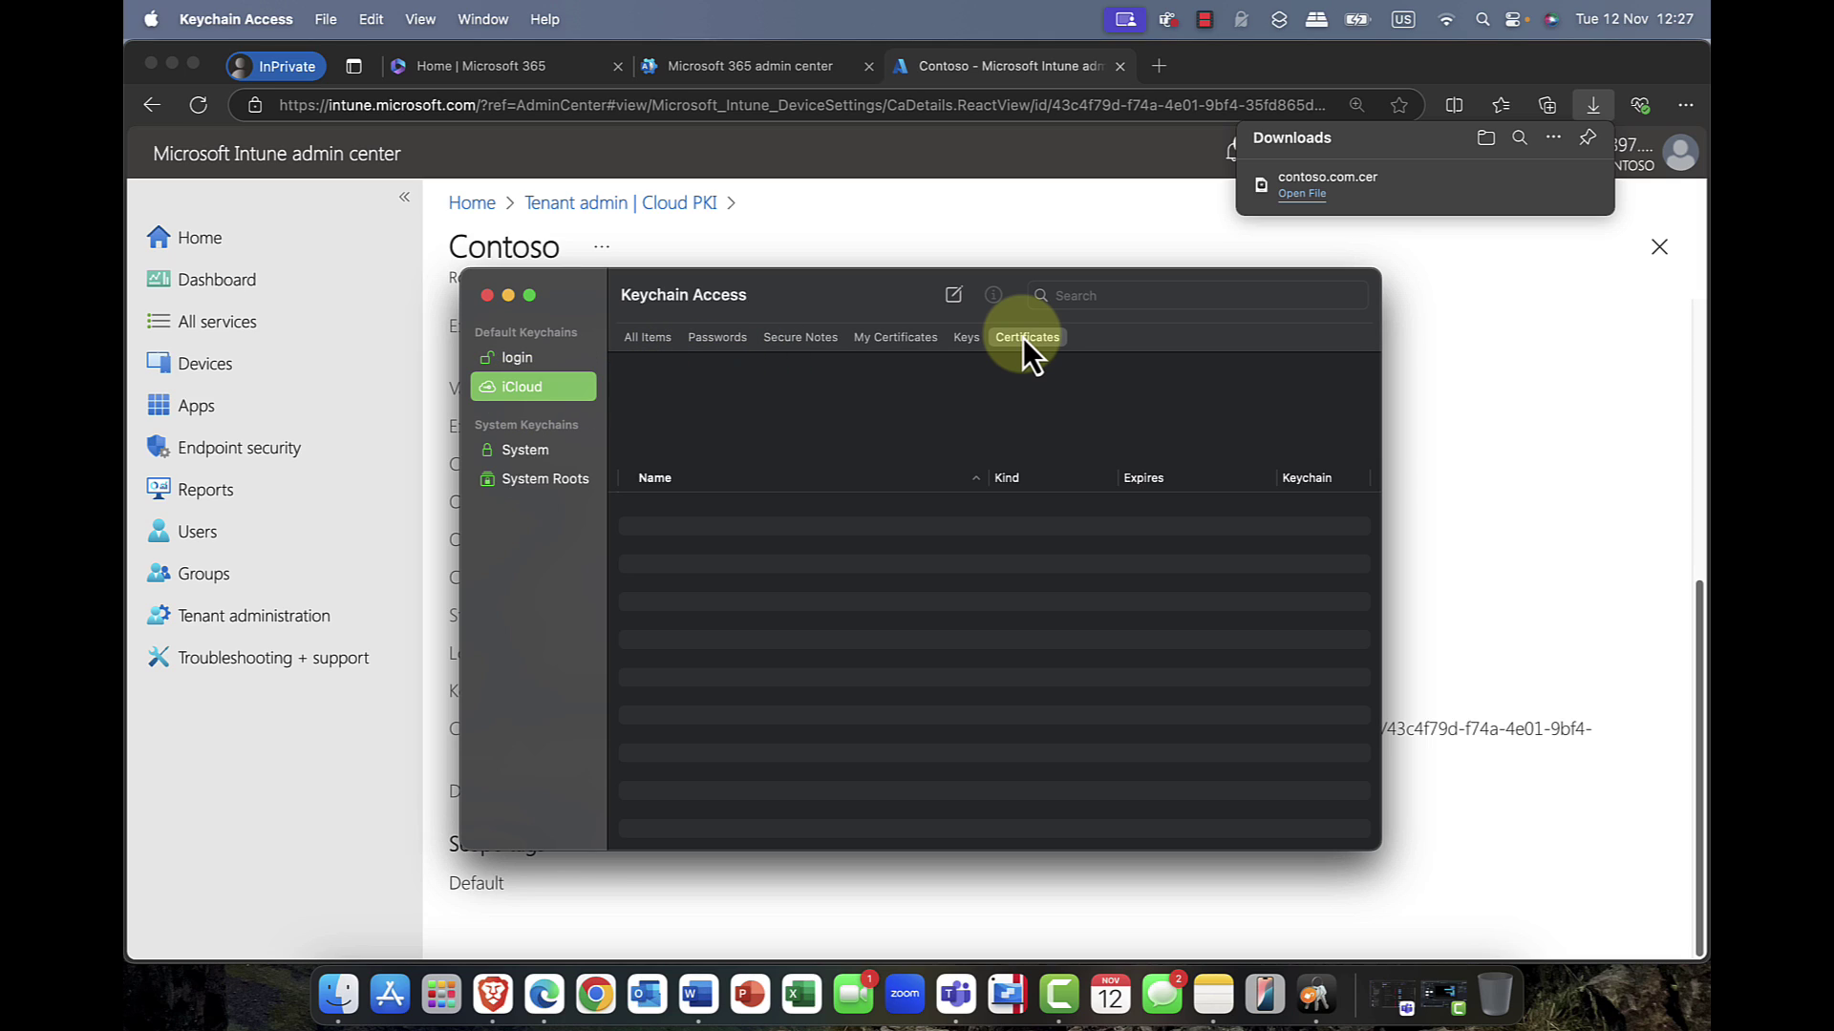
pyautogui.click(506, 352)
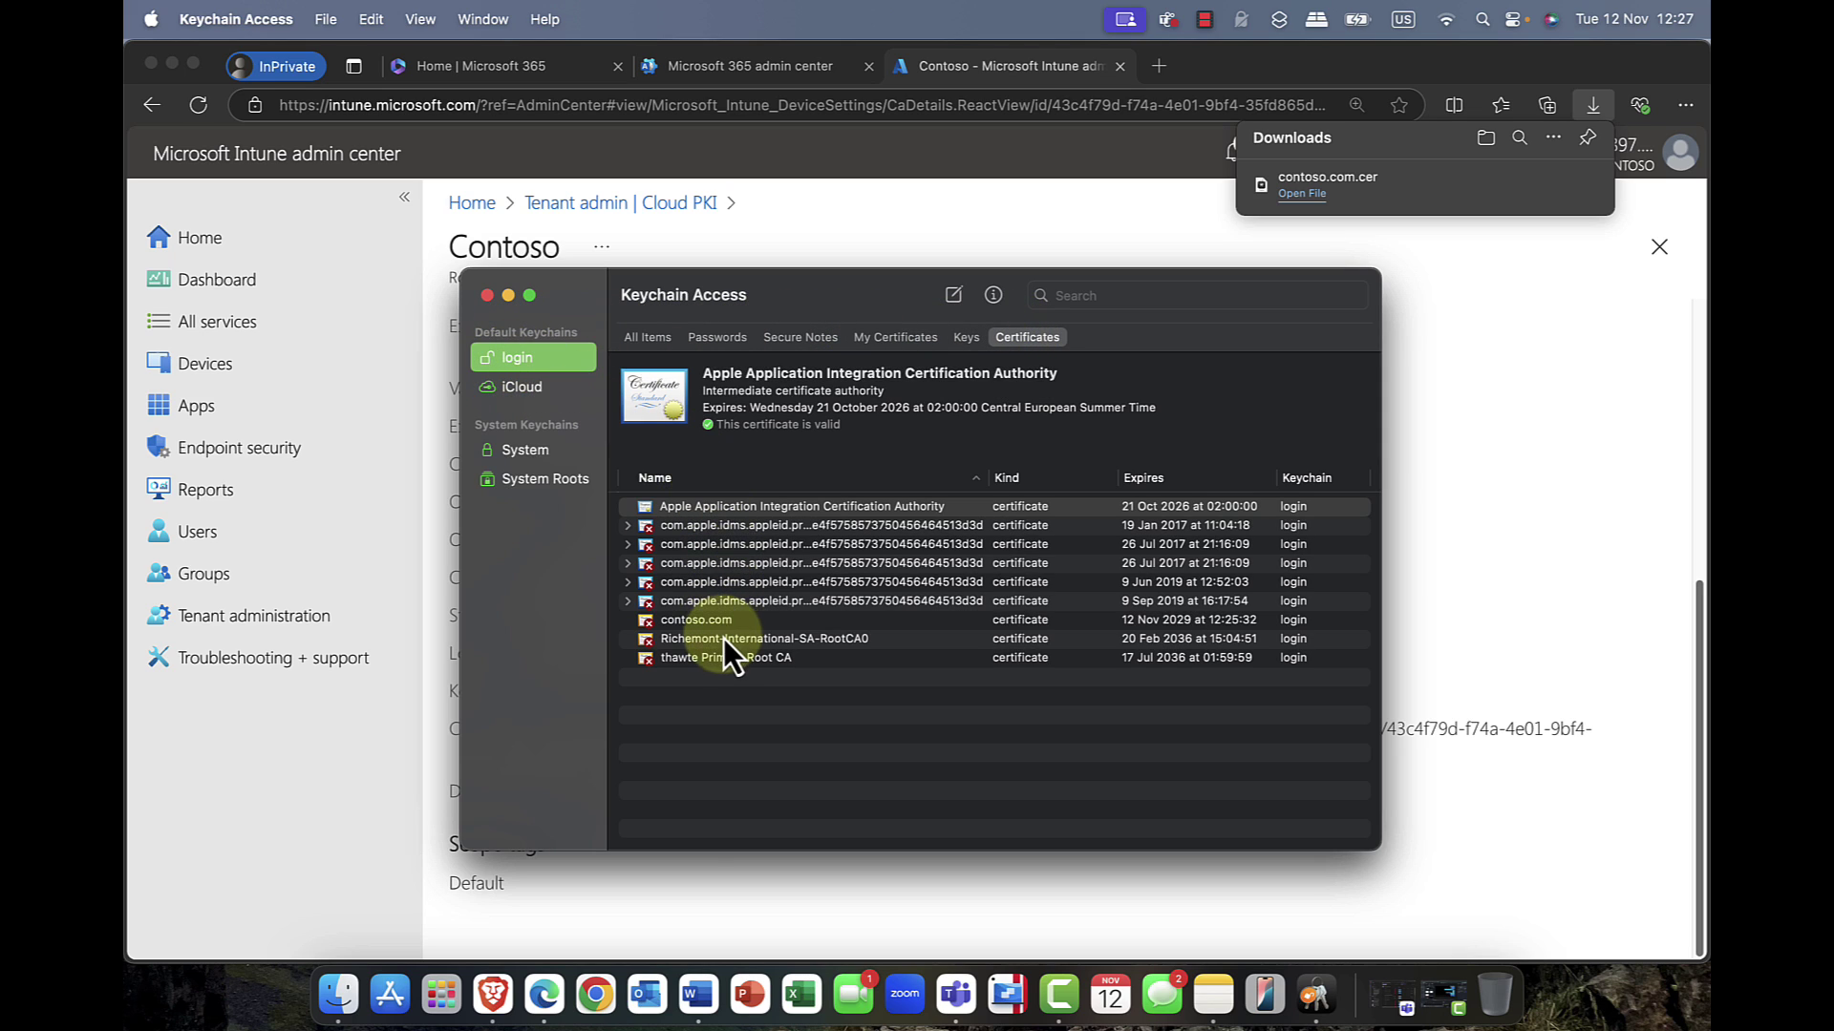
pyautogui.click(701, 623)
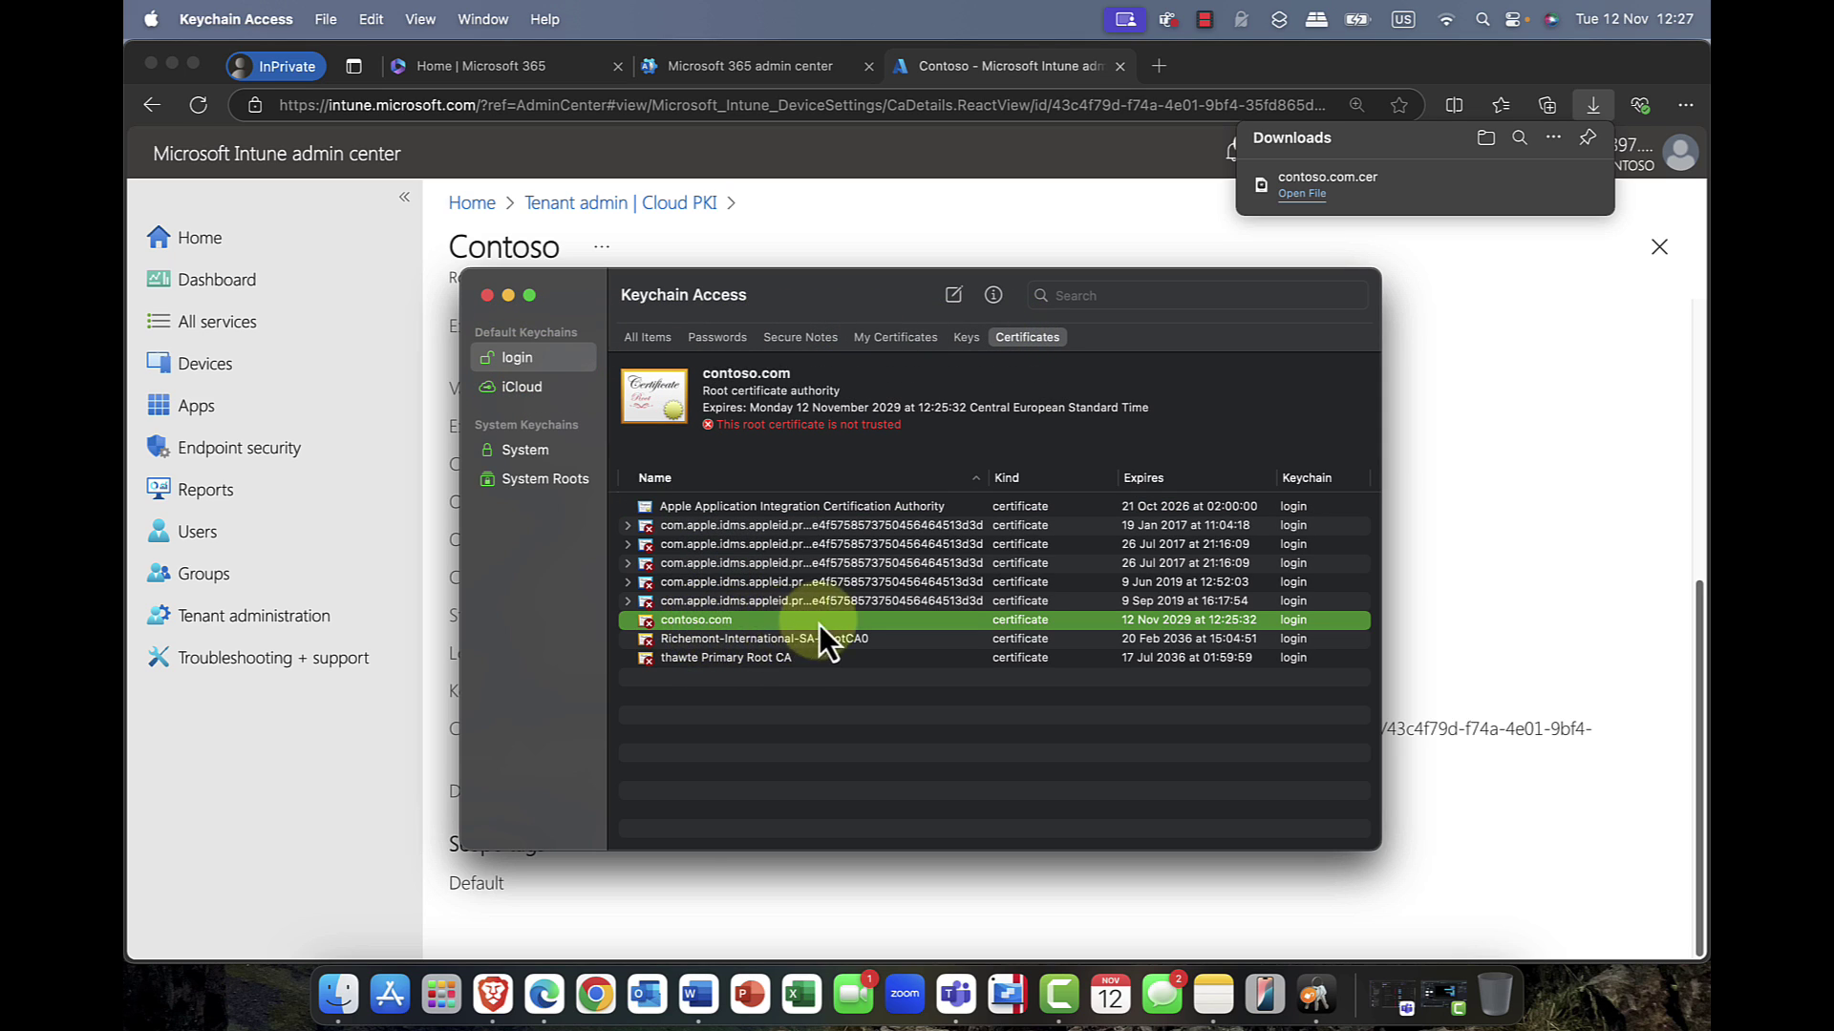
pyautogui.doubleClick(696, 620)
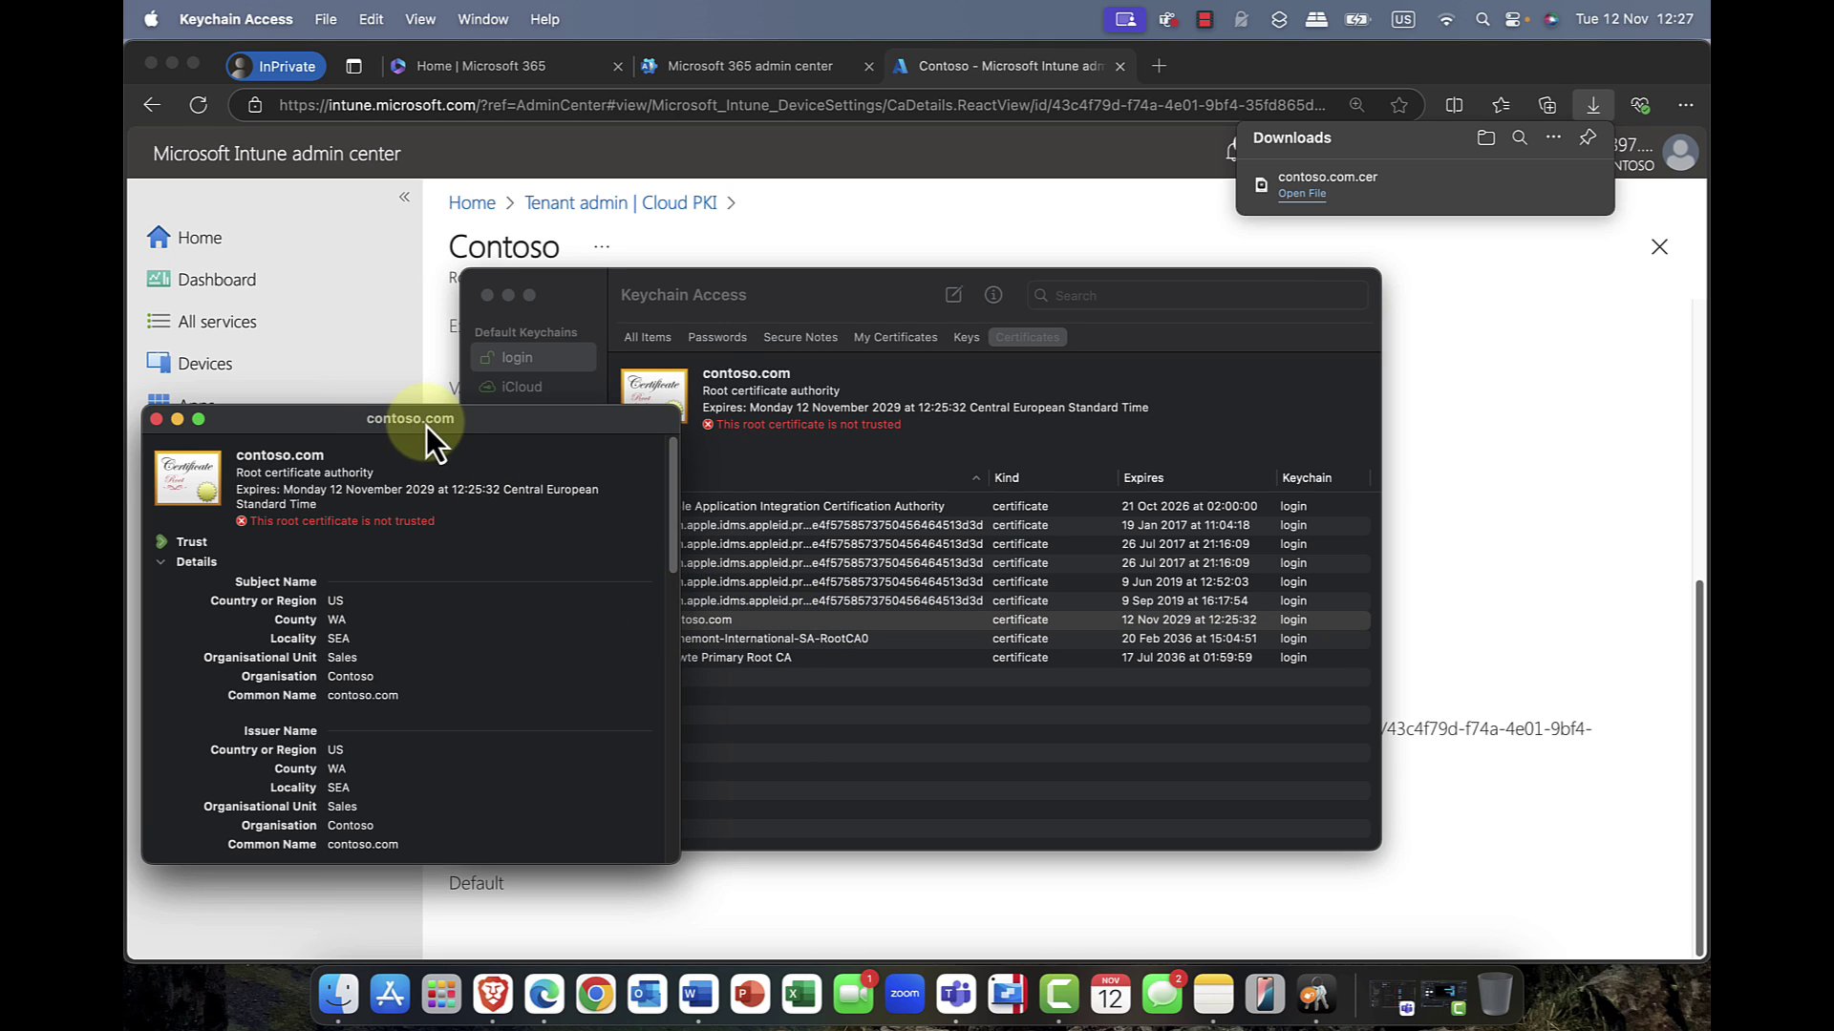
pyautogui.moveTo(426, 426); pyautogui.dragTo(836, 279)
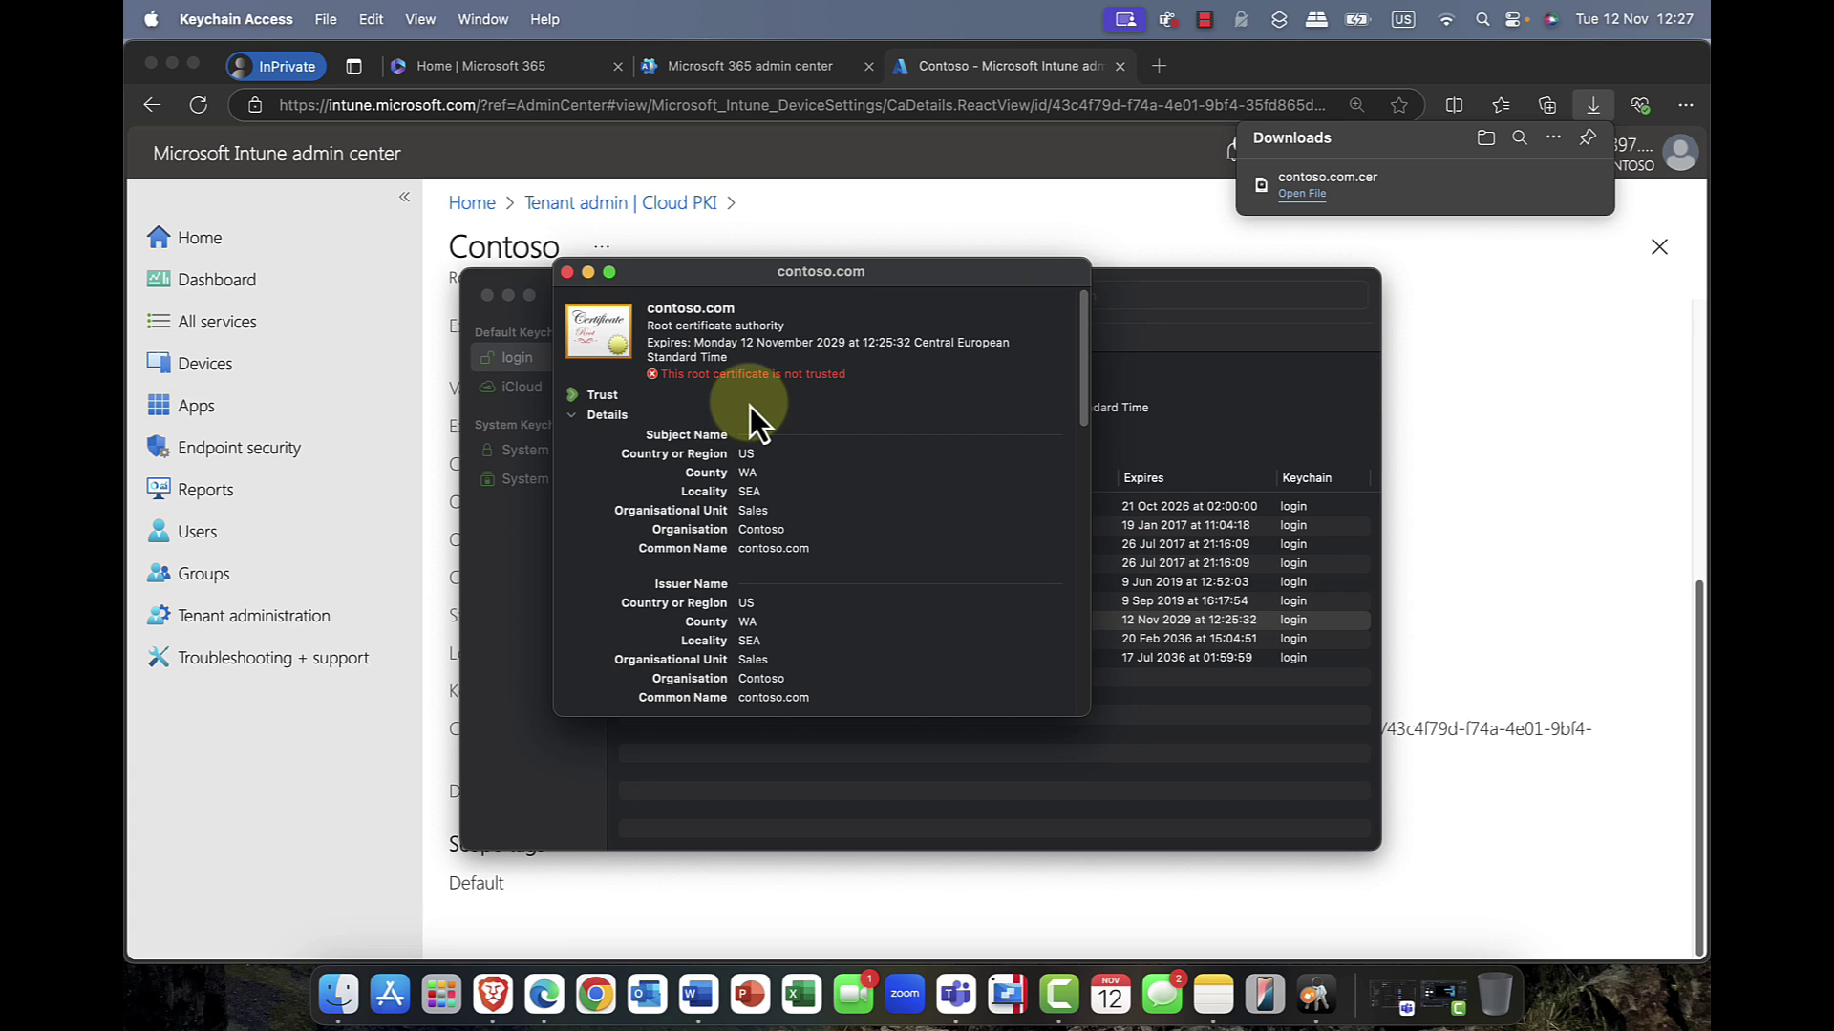
pyautogui.scroll(-4, 751, 426)
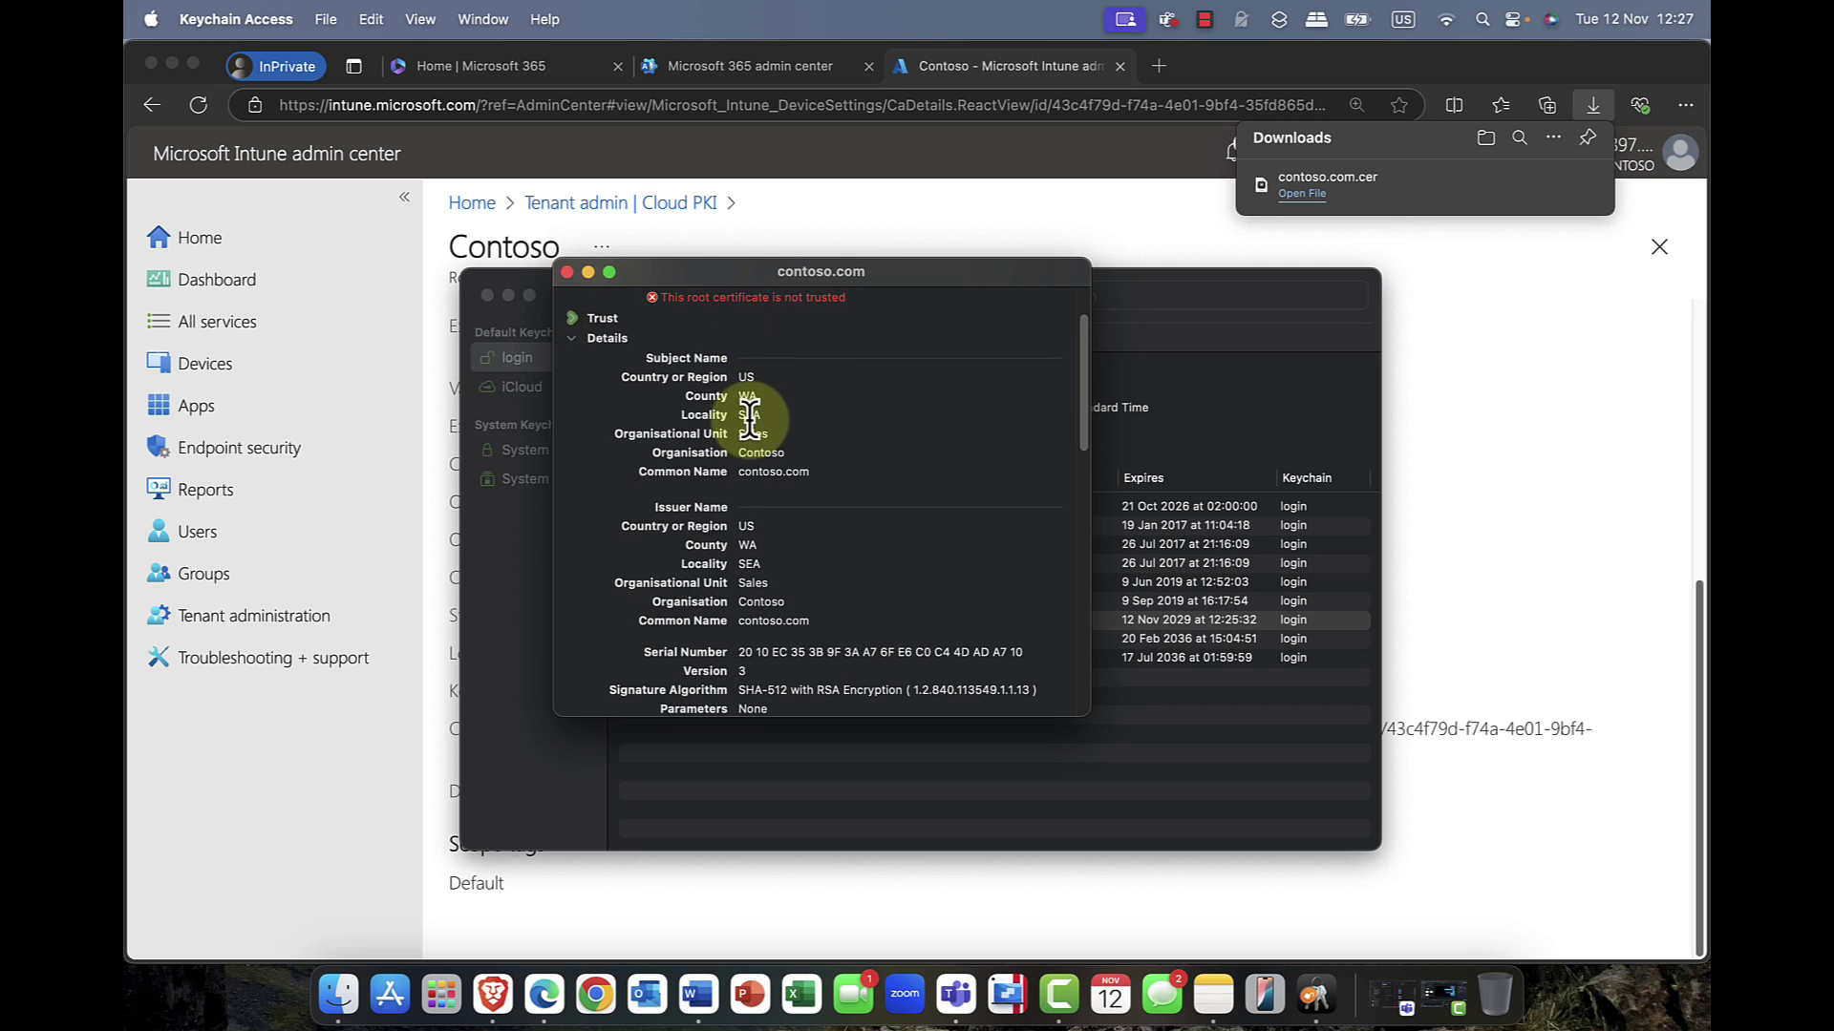
pyautogui.scroll(3, 748, 418)
pyautogui.scroll(-5, 745, 411)
pyautogui.scroll(-5, 749, 483)
pyautogui.scroll(-1, 749, 478)
pyautogui.scroll(-3, 749, 475)
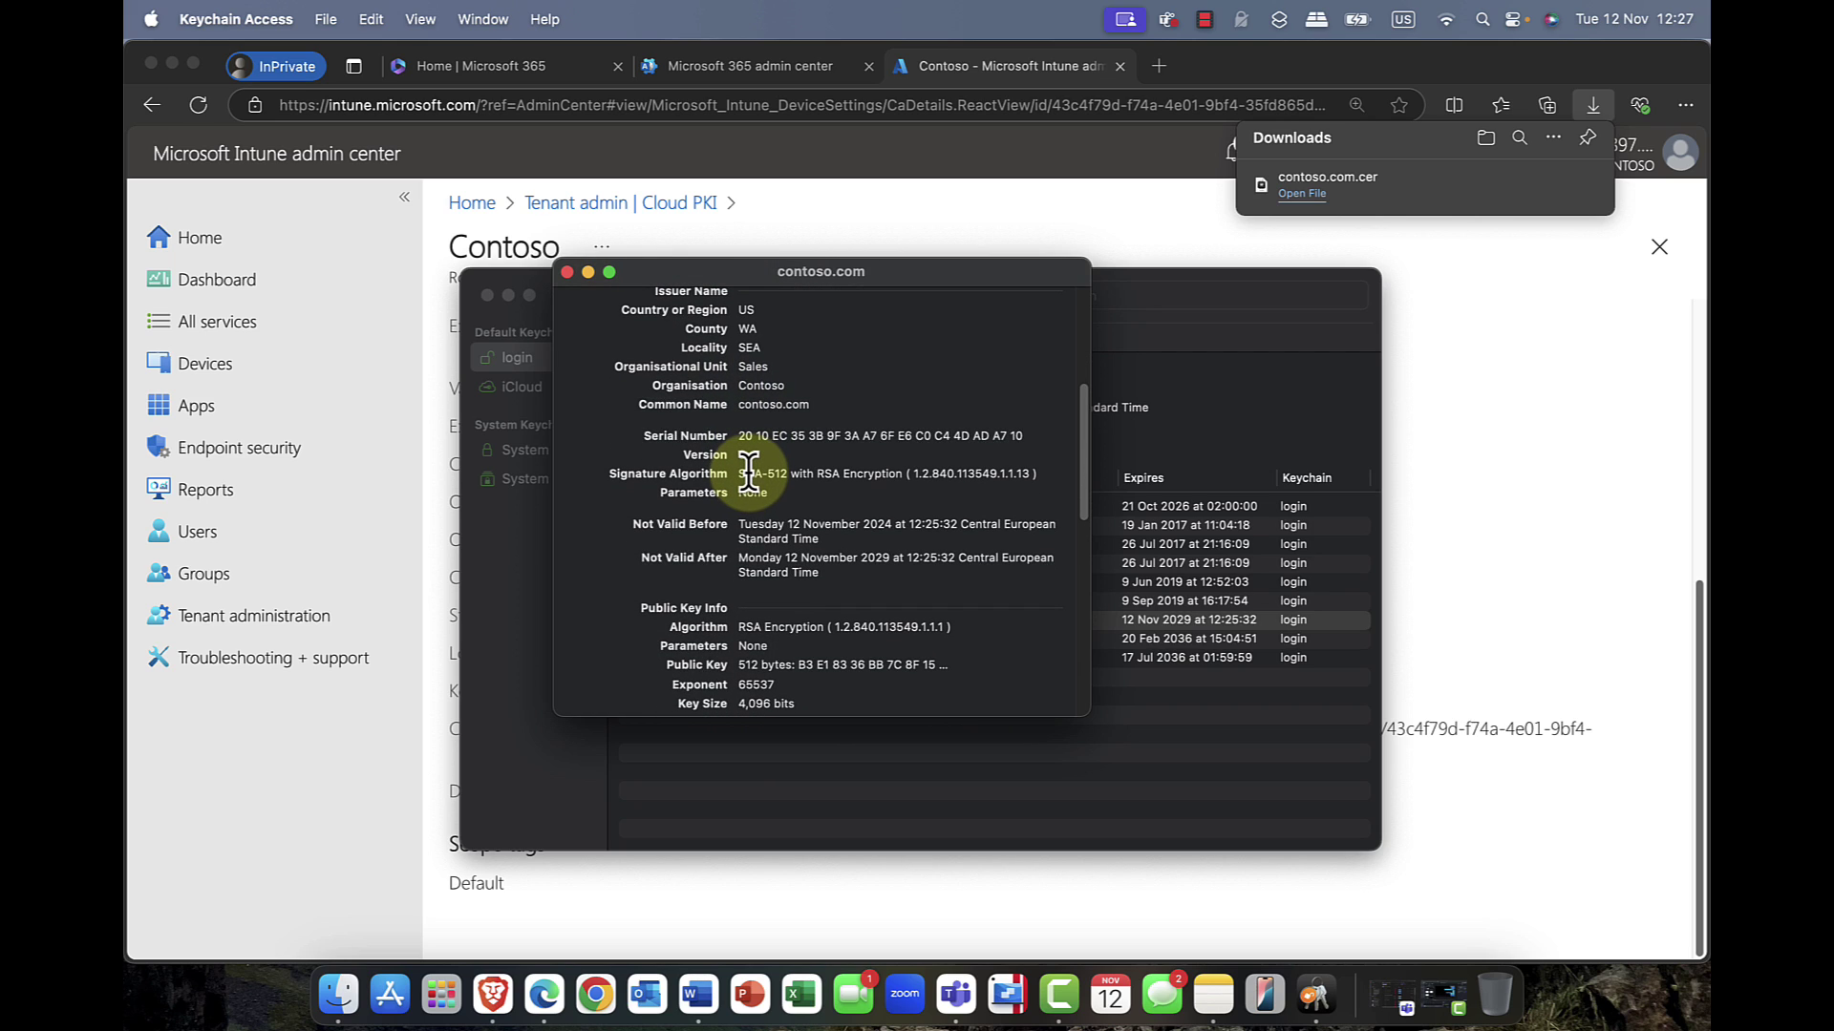
pyautogui.scroll(-3, 749, 471)
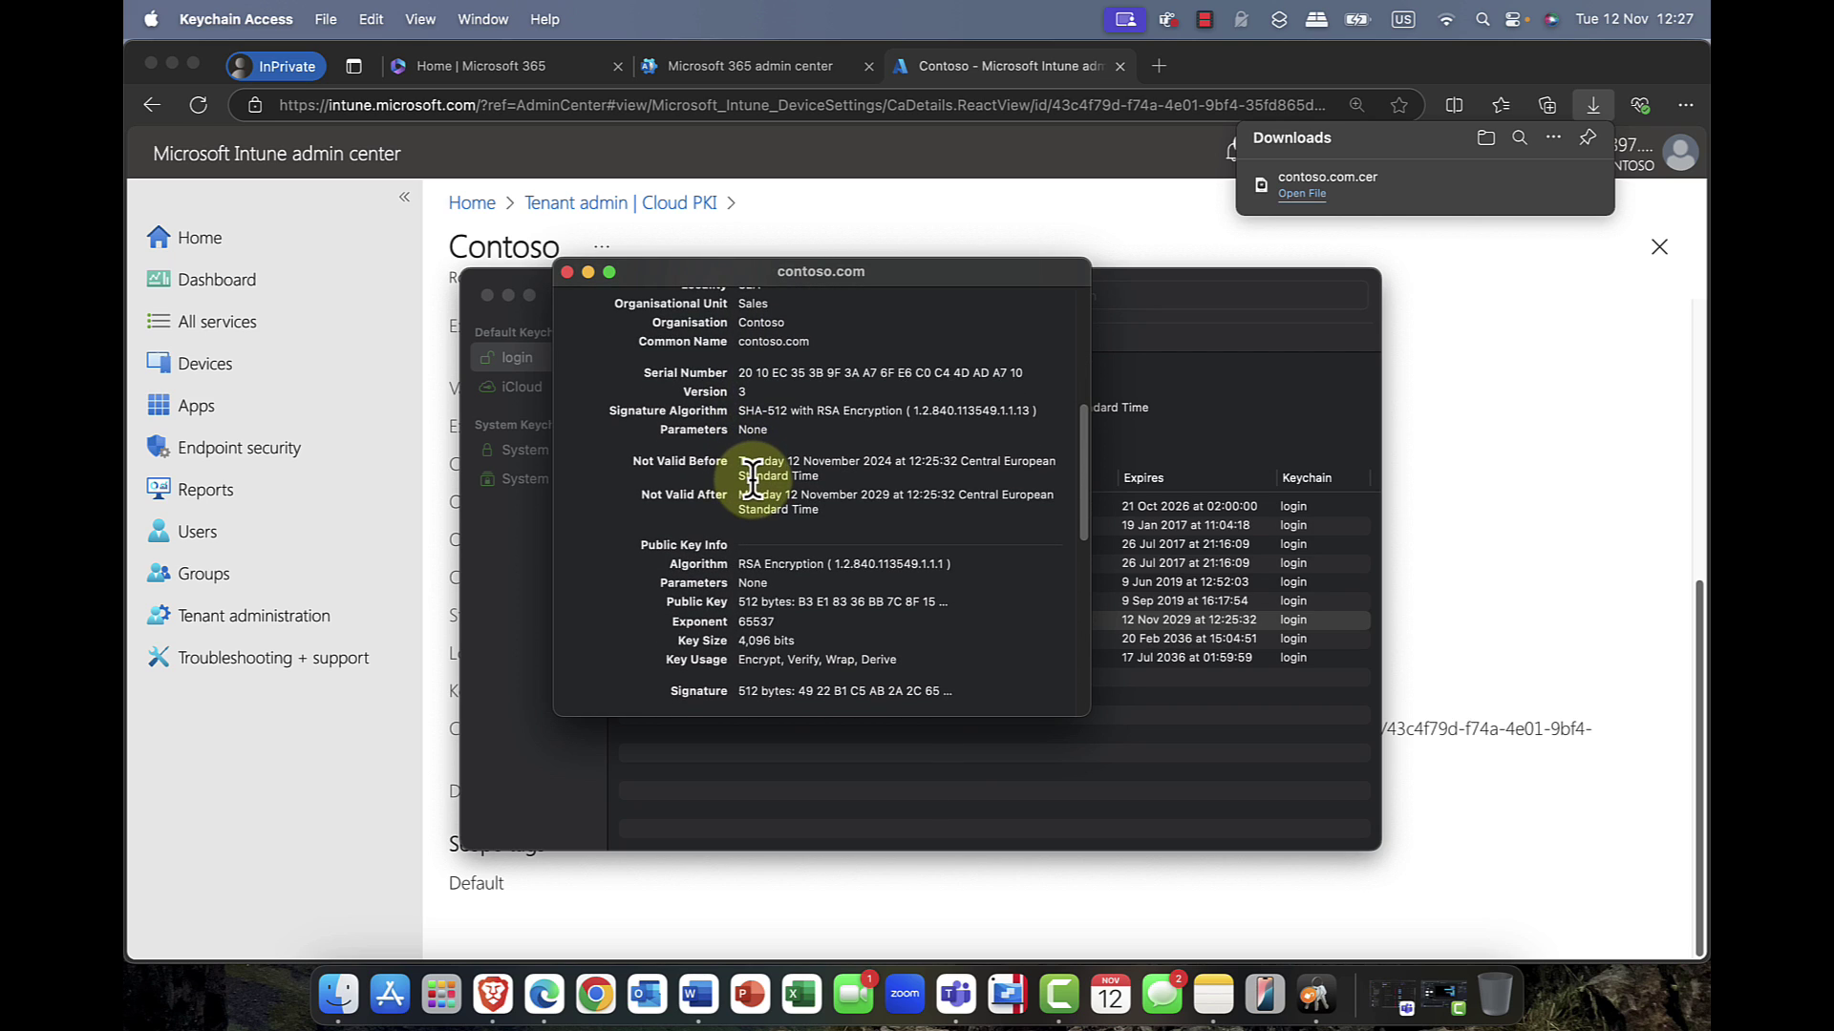
pyautogui.scroll(-2, 753, 483)
pyautogui.scroll(6, 750, 480)
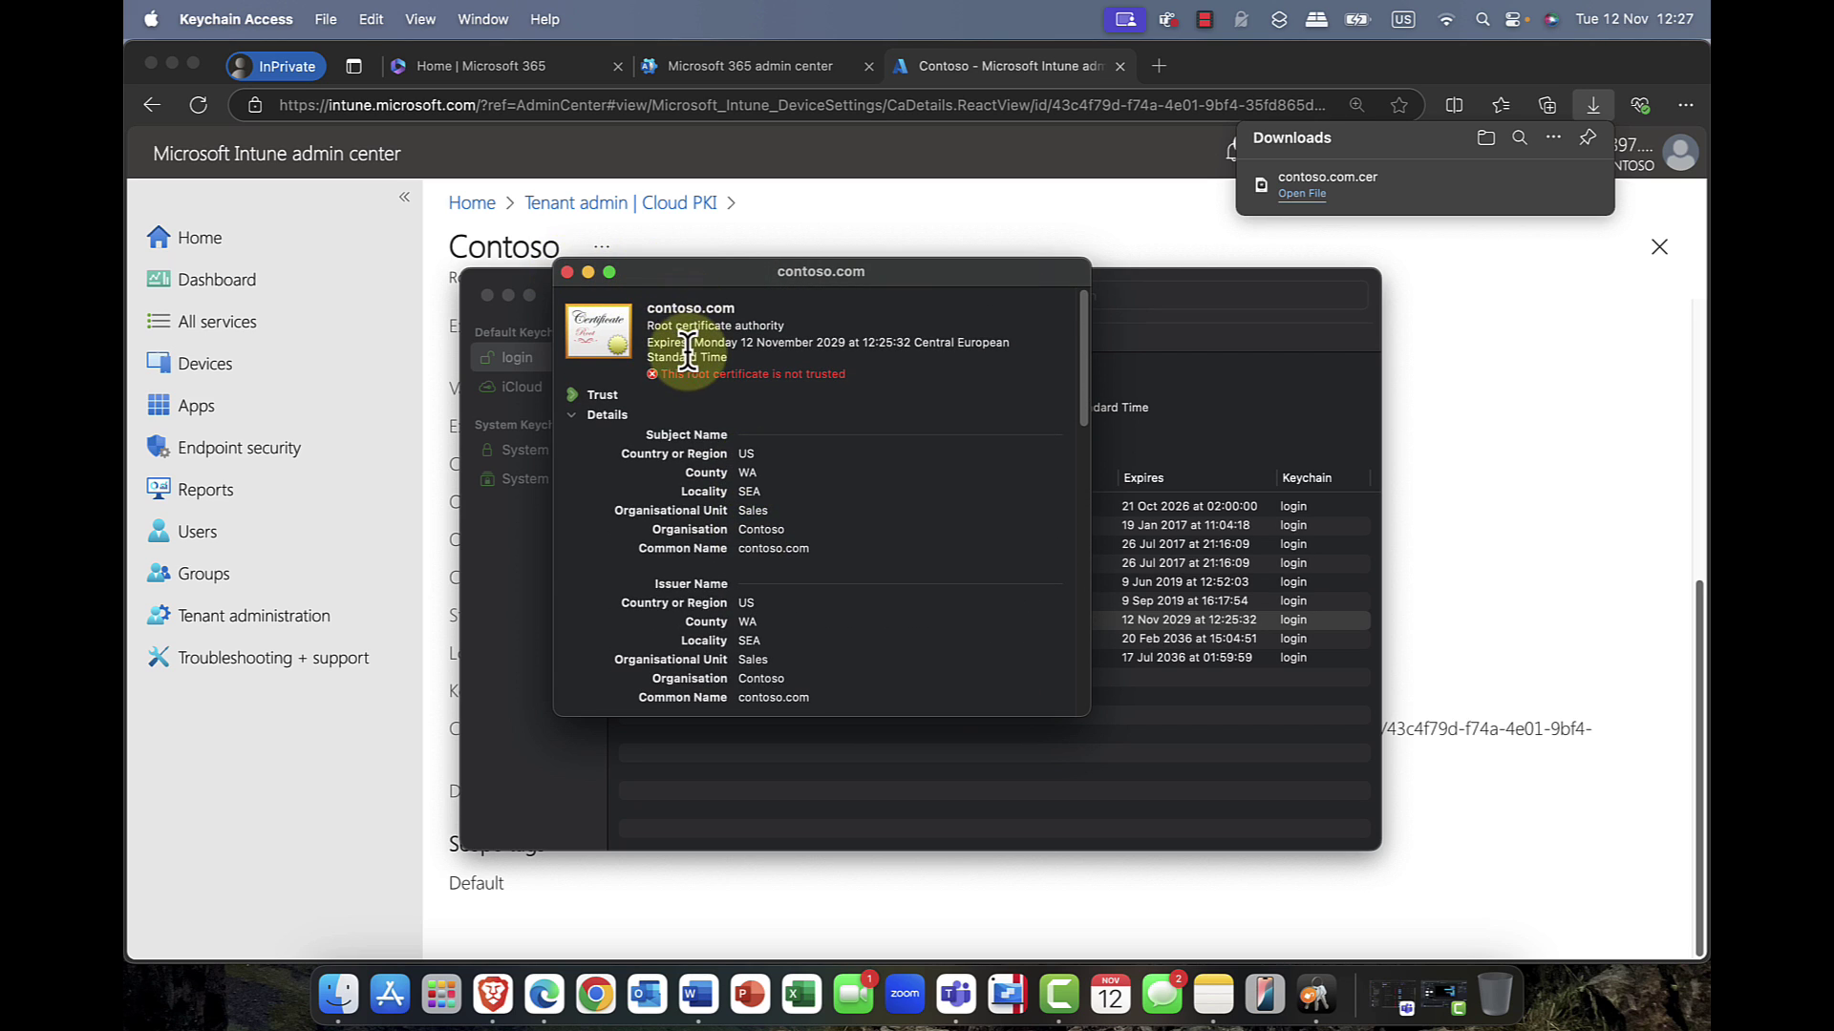
pyautogui.scroll(-3, 691, 354)
pyautogui.scroll(3, 691, 358)
pyautogui.scroll(-6, 689, 355)
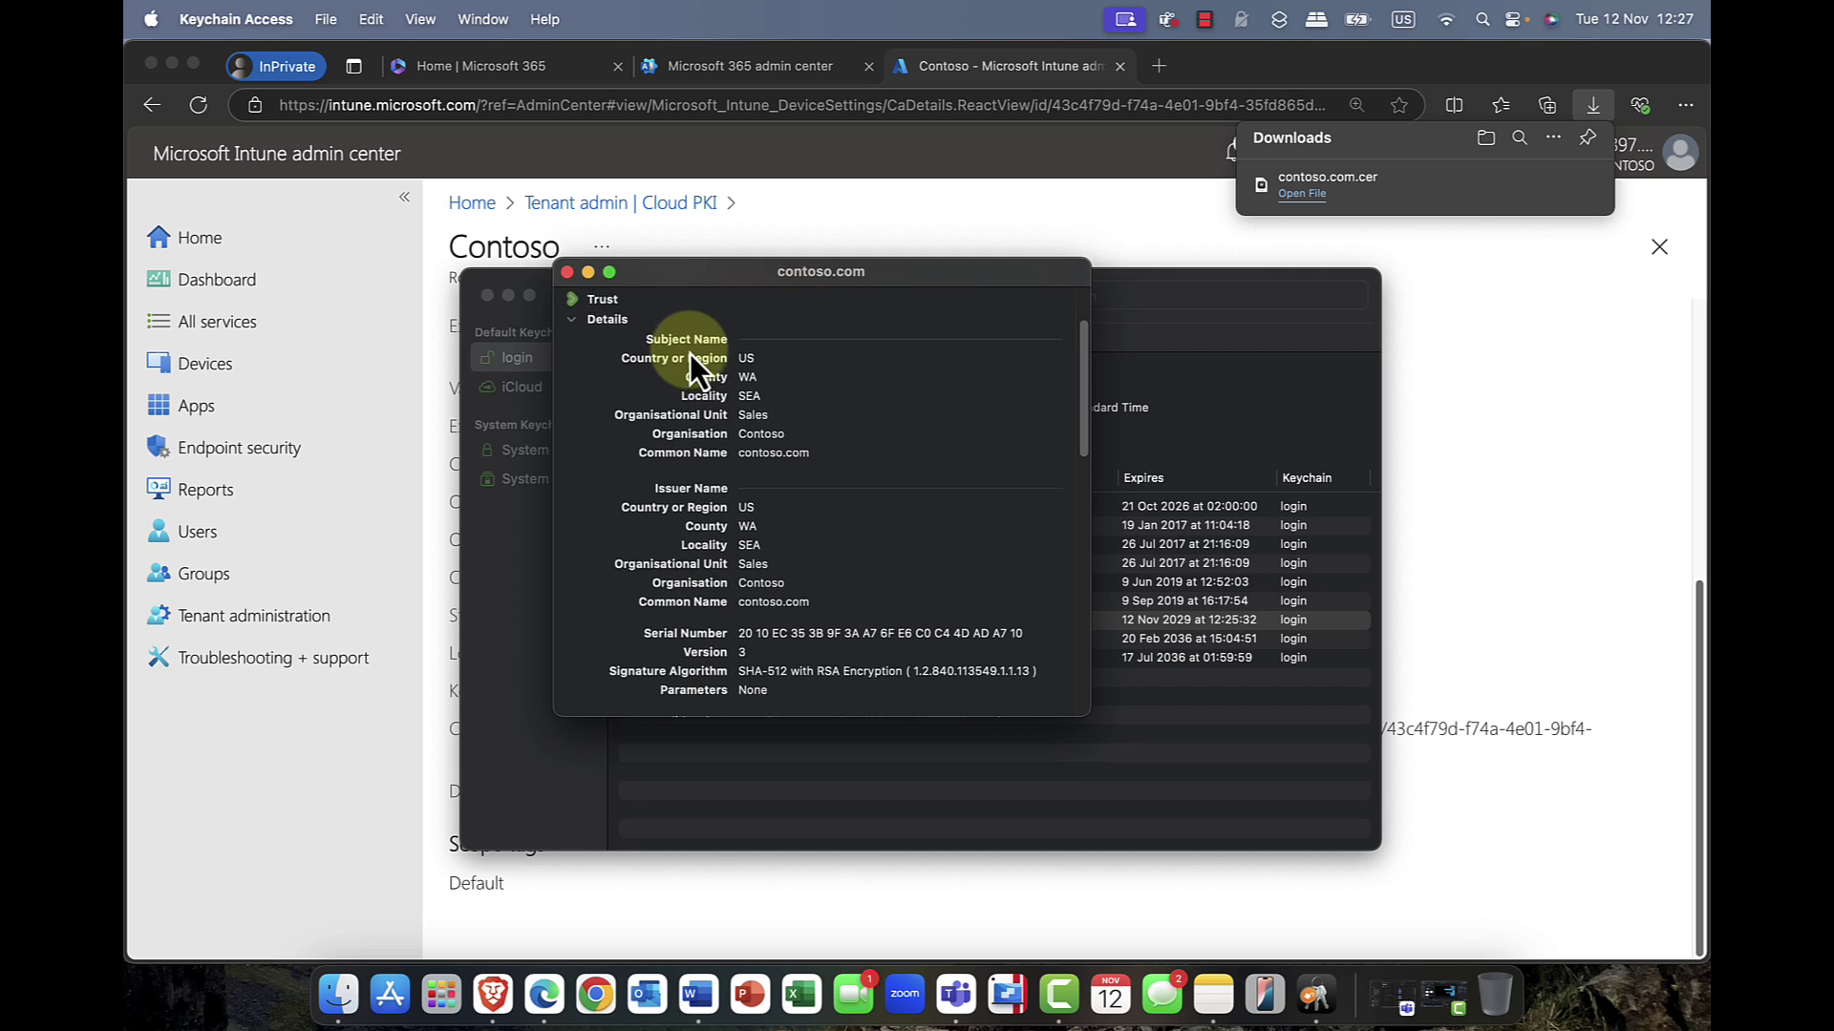
pyautogui.scroll(-7, 690, 353)
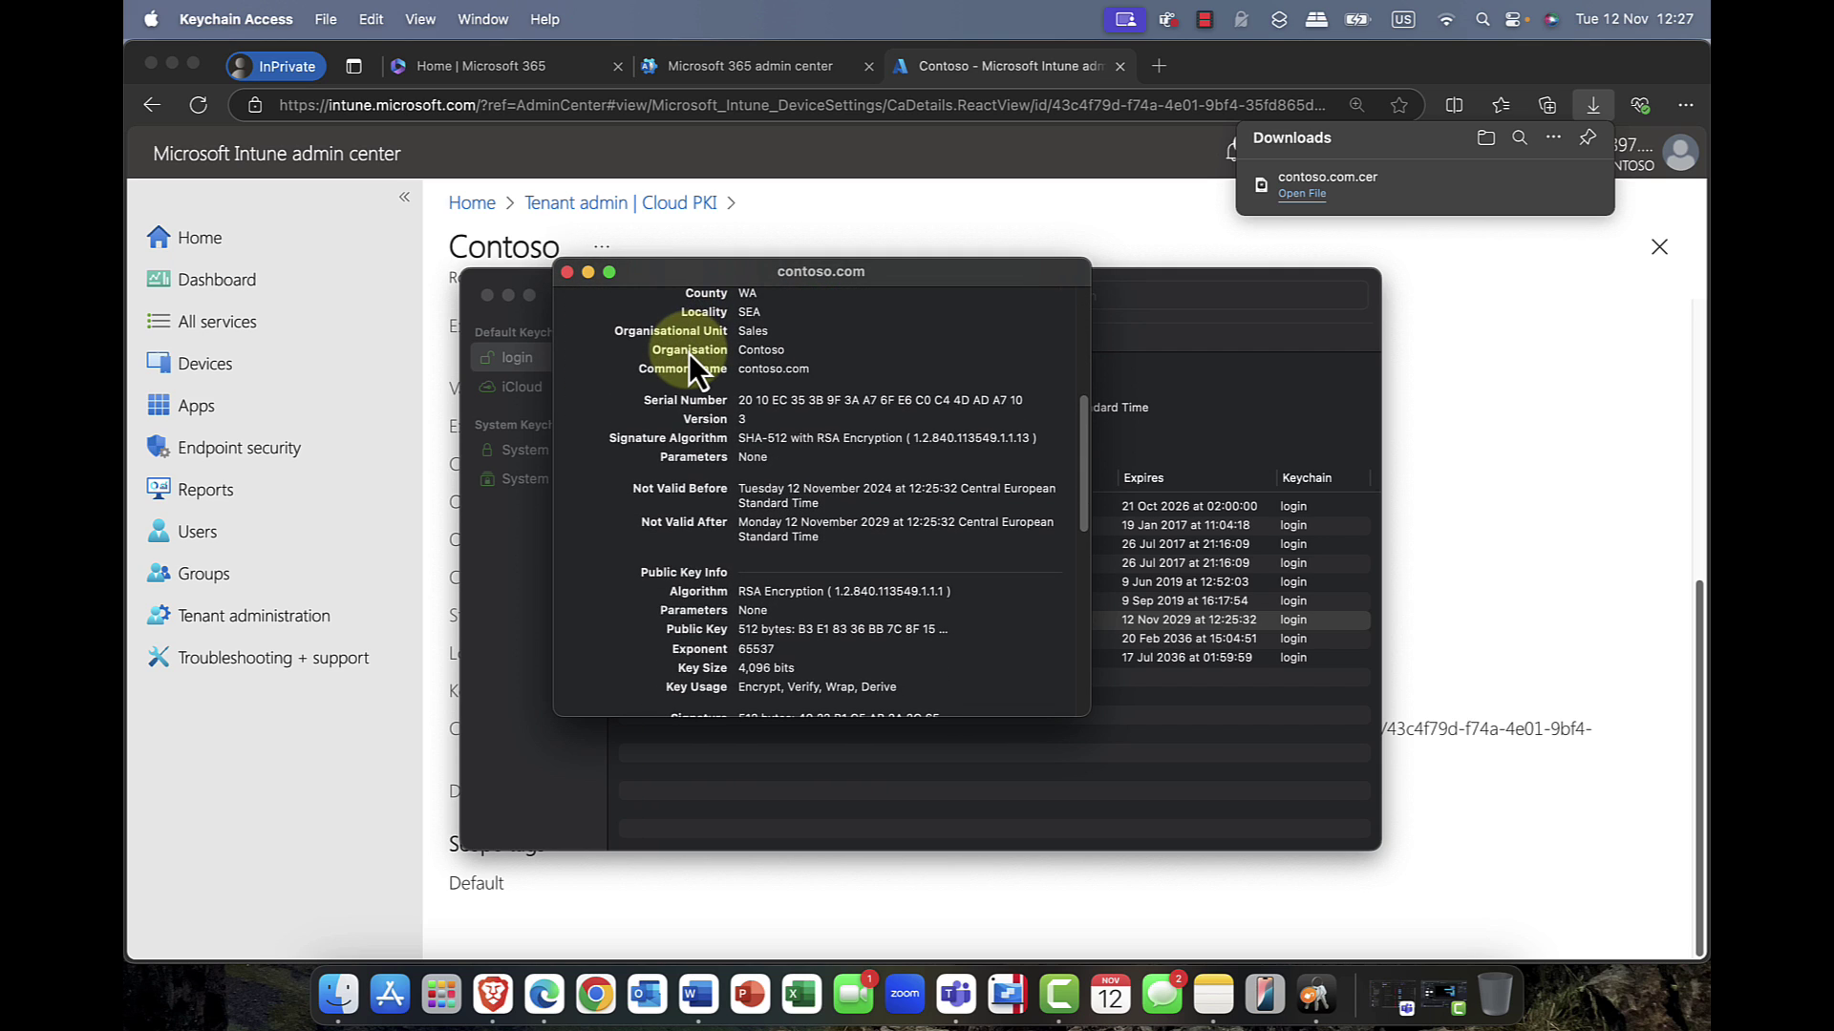
pyautogui.scroll(-3, 689, 356)
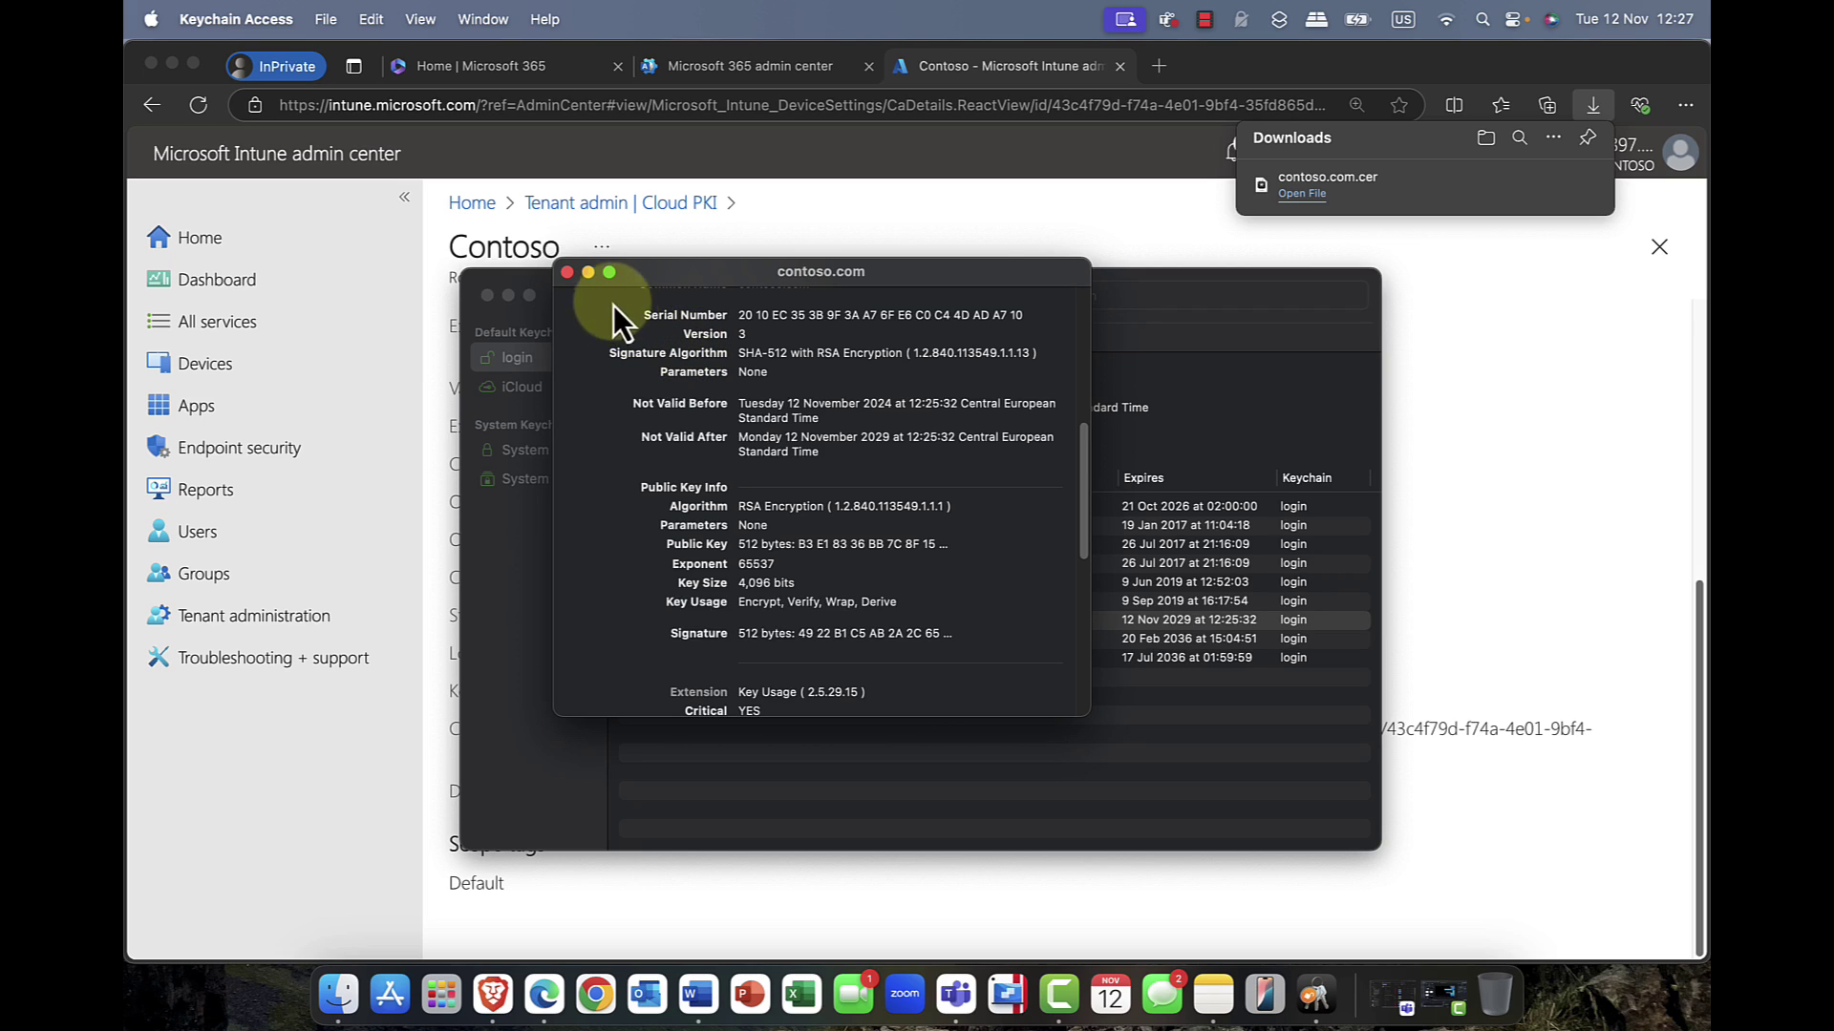
pyautogui.click(567, 273)
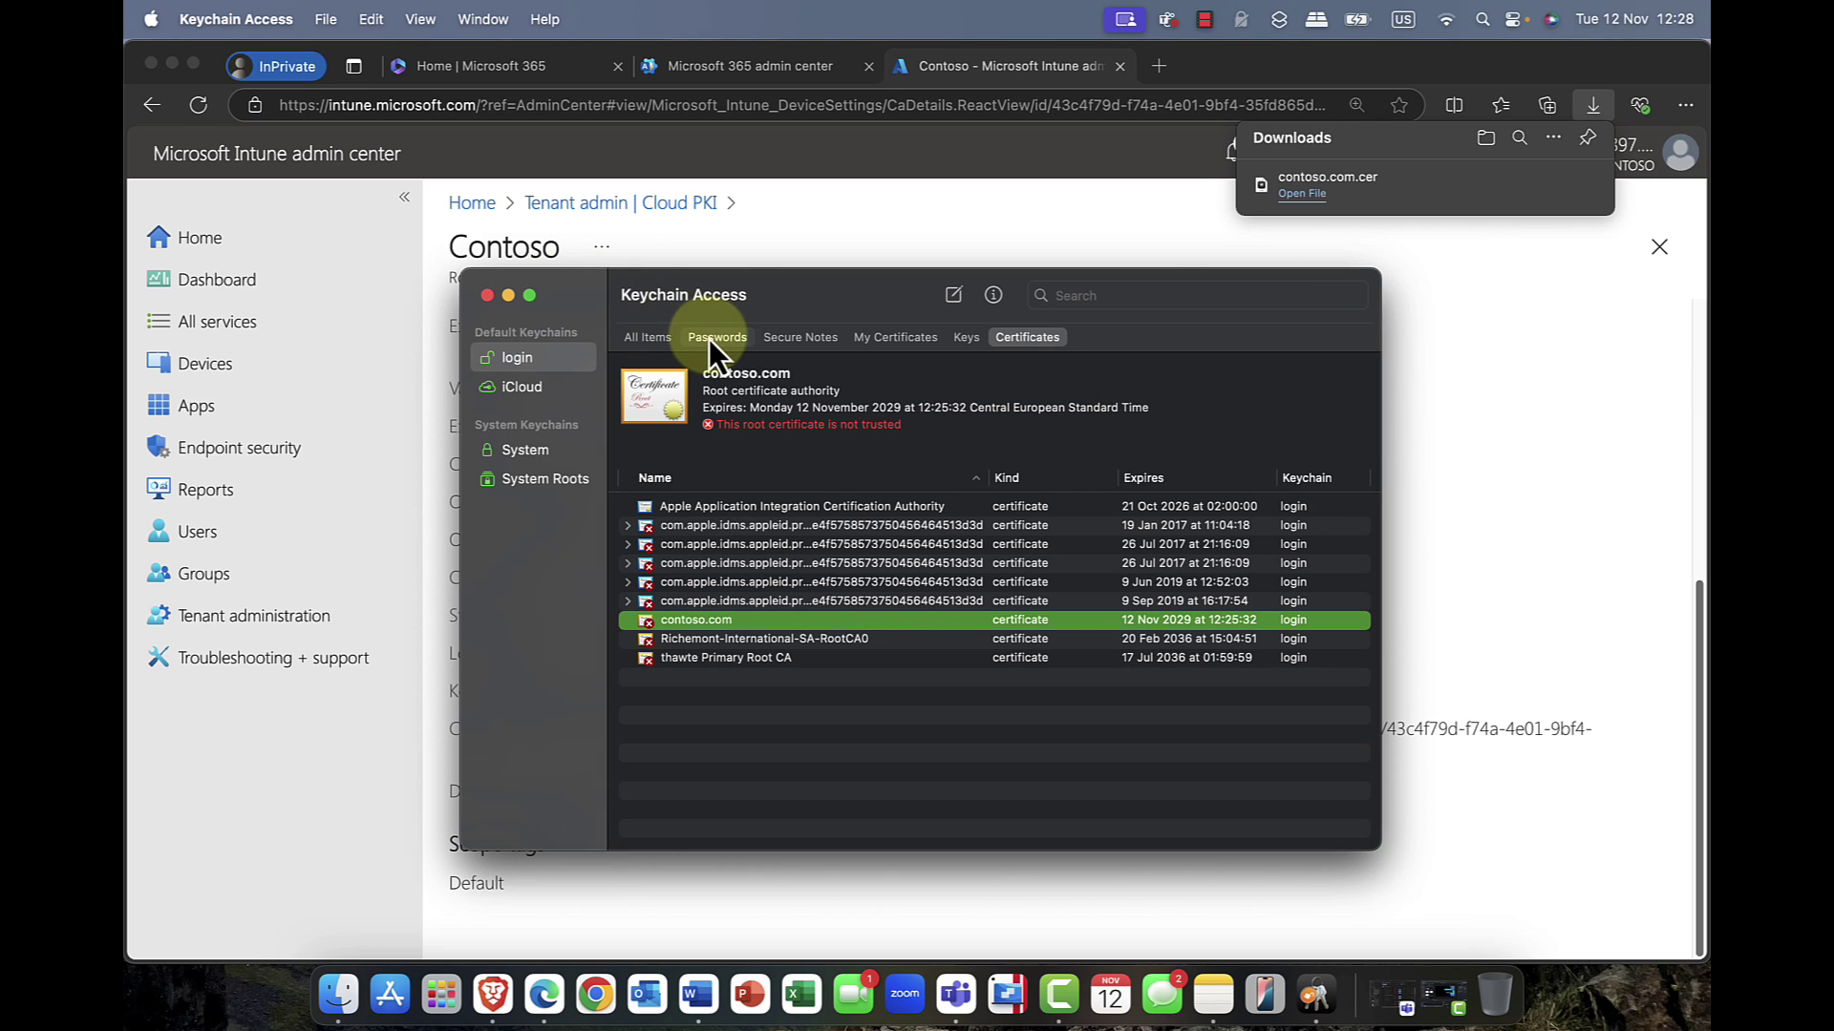
# Close Keychain Access and bring the Edge window with the Contoso CA details forward
pyautogui.click(487, 296)
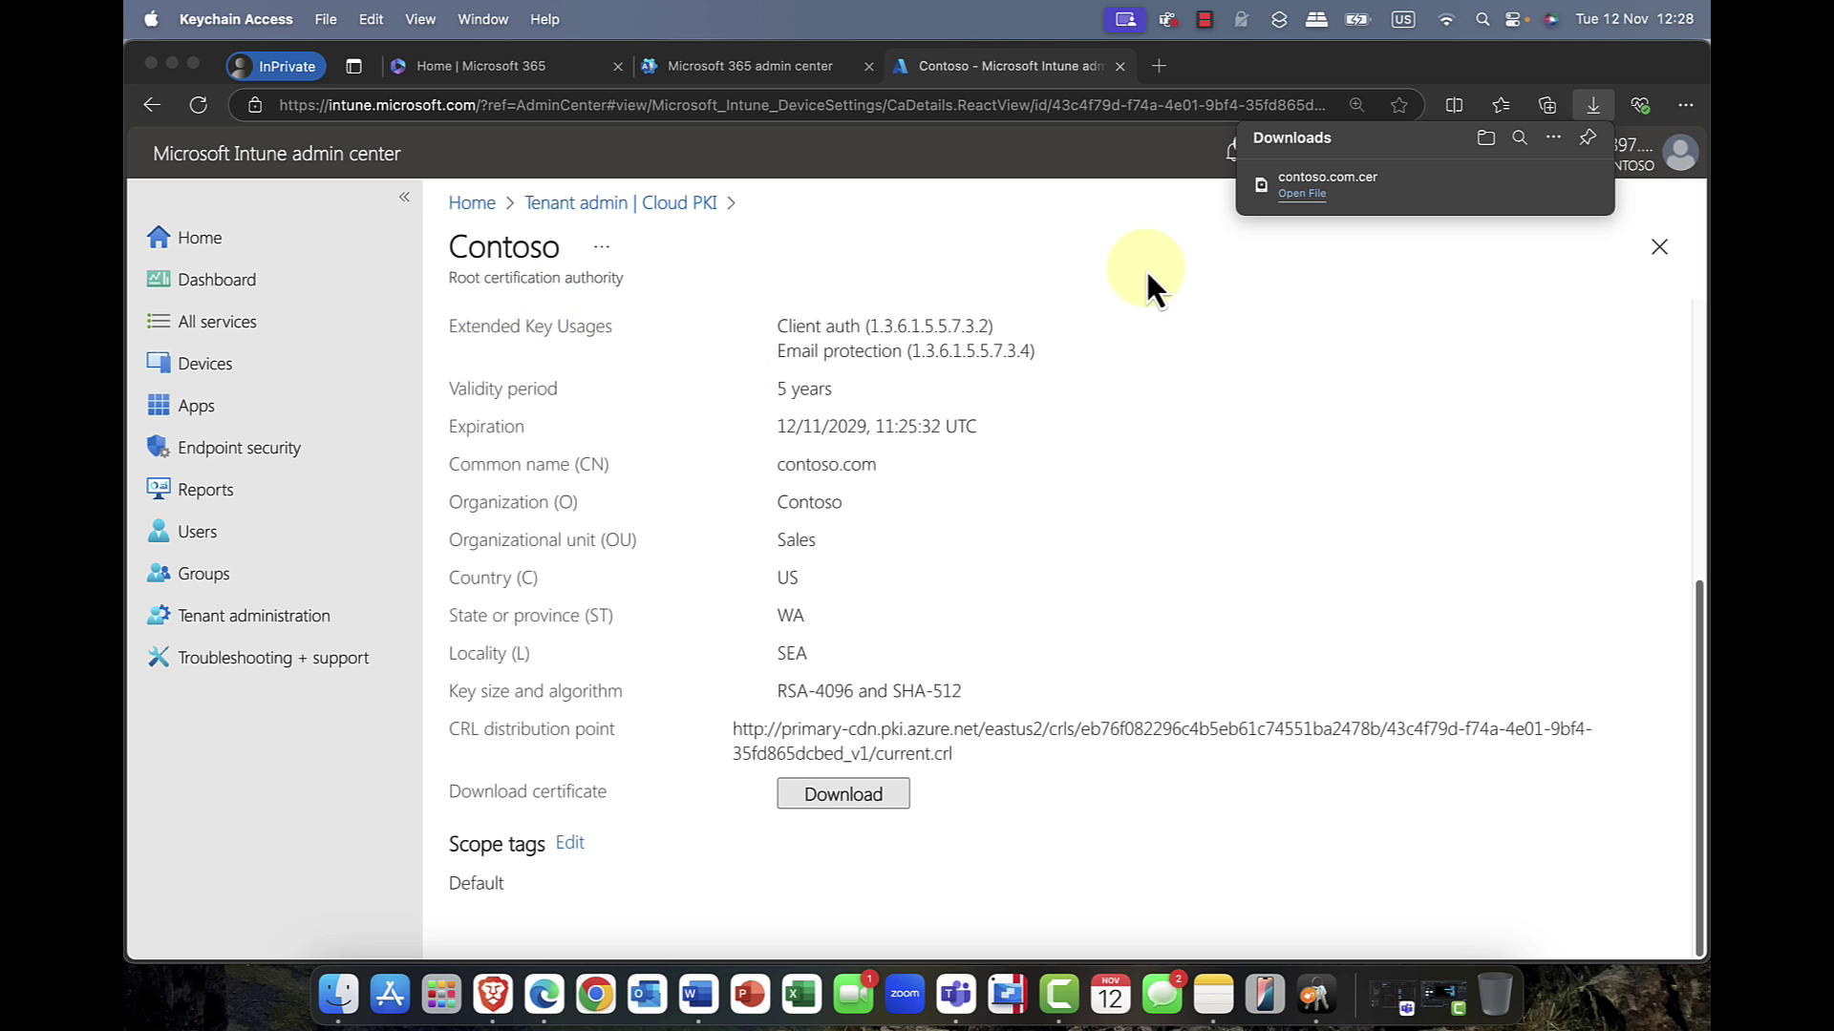
pyautogui.click(1305, 284)
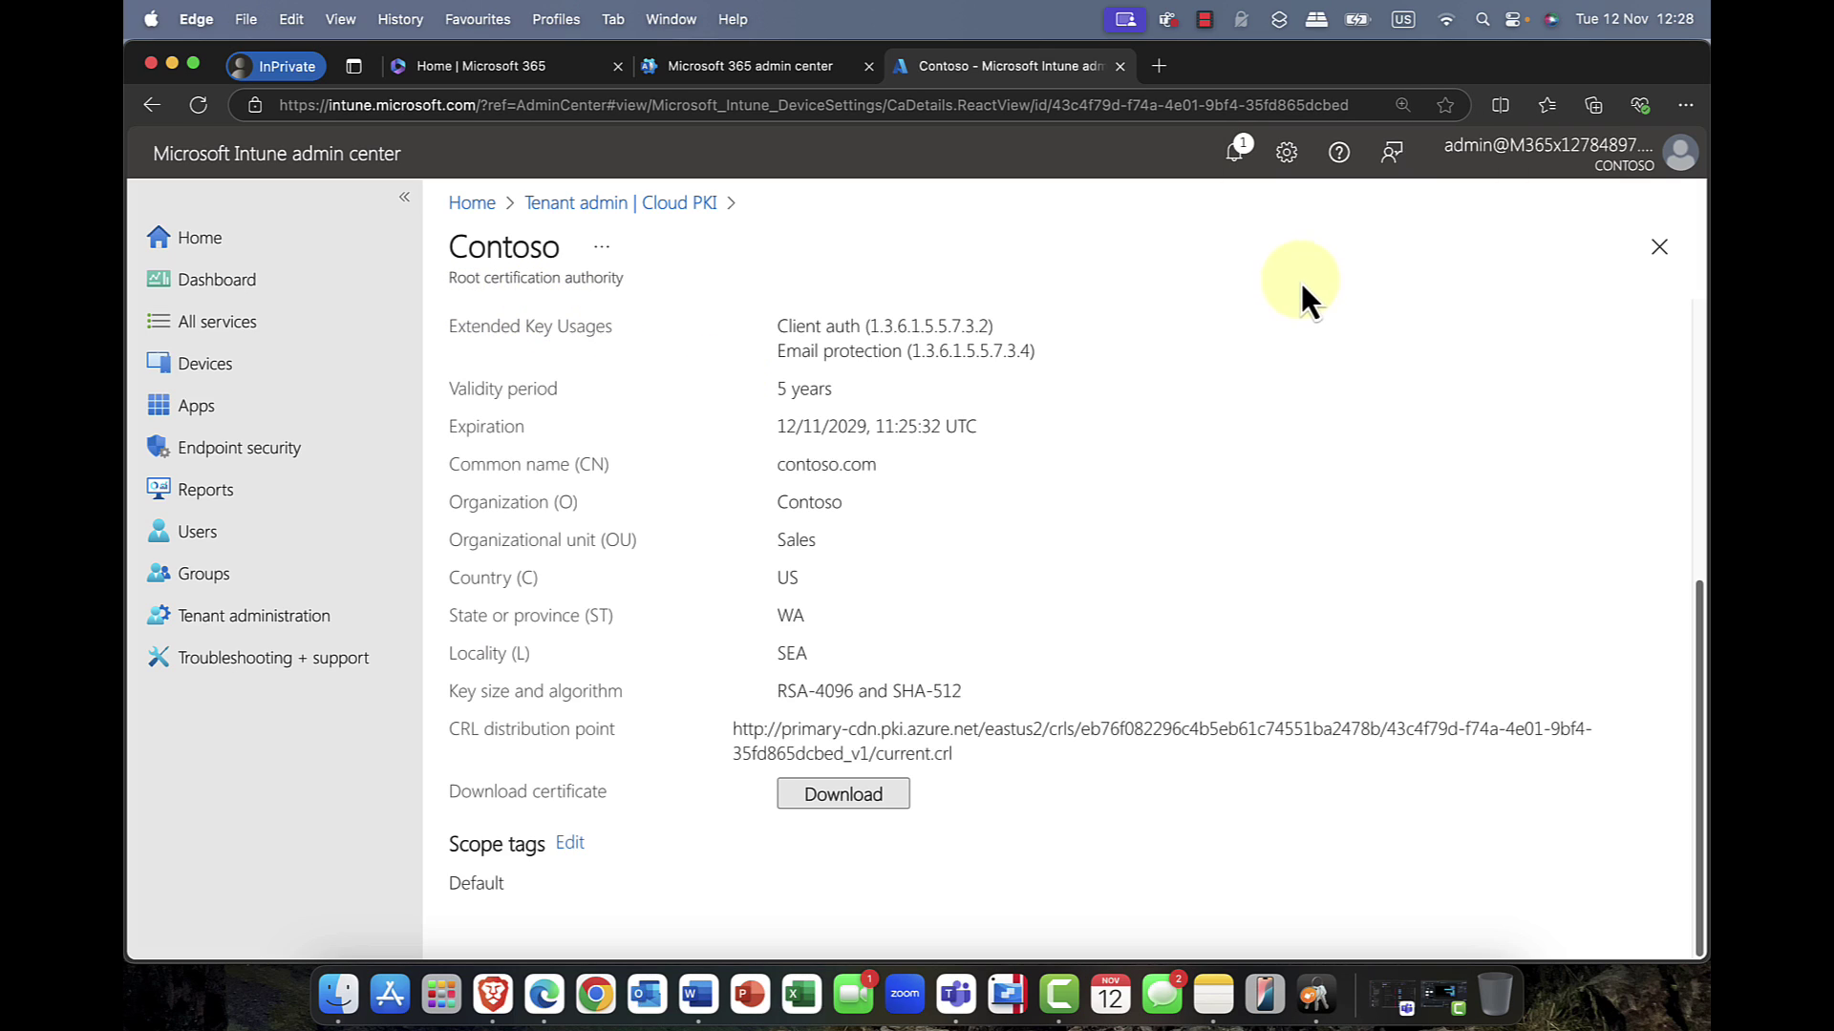